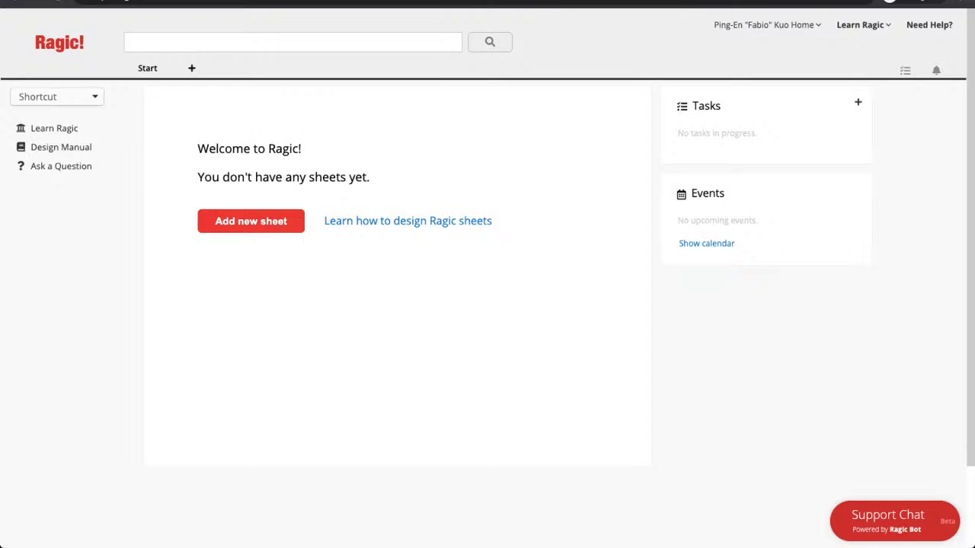
Step: Open the Add new sheet dialog from the + tab beside Start
{"action": "left_click", "coordinate": [191, 68]}
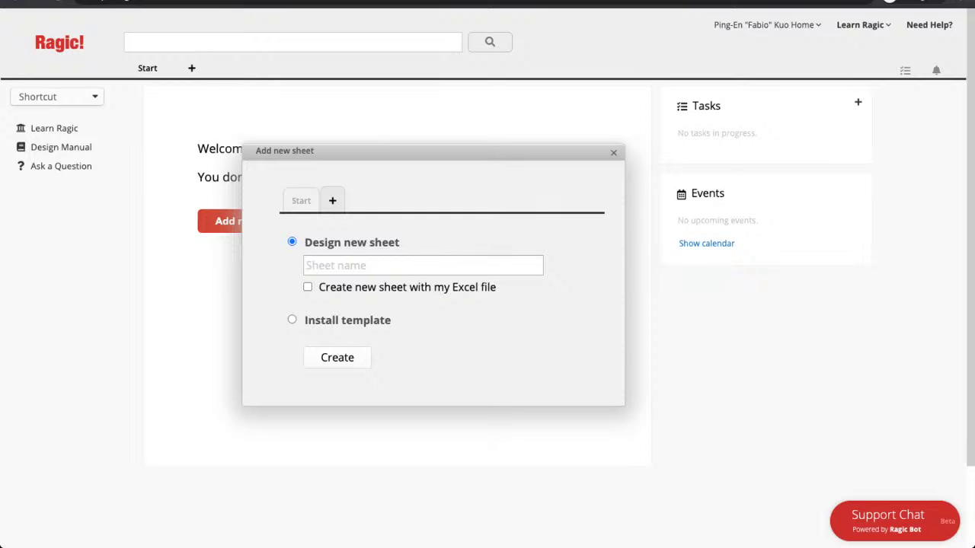
Step: Add a new tab named Webinar in the Add new sheet dialog
{"action": "left_click", "coordinate": [332, 200]}
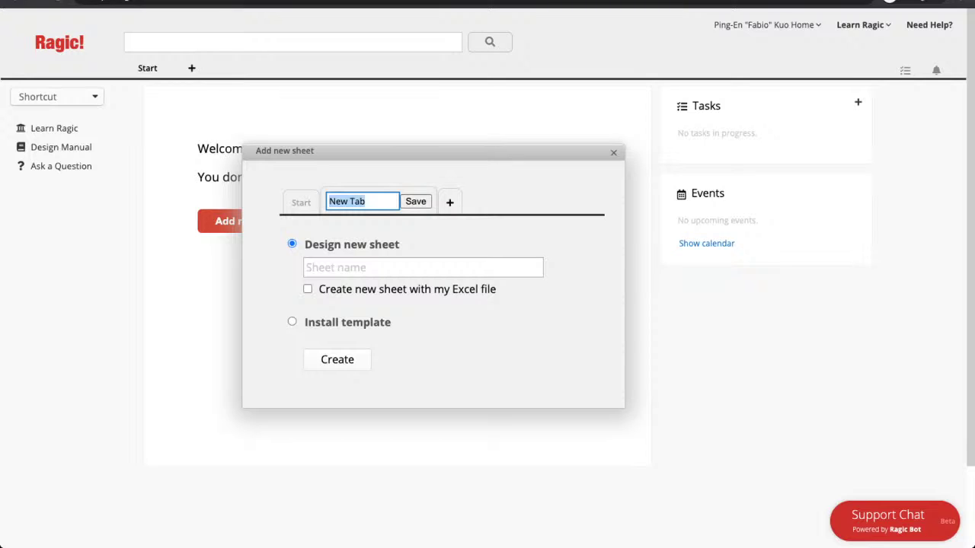
{"action": "type", "text": "Webinar"}
{"action": "key", "text": "Tab"}
{"action": "key", "text": "Return"}
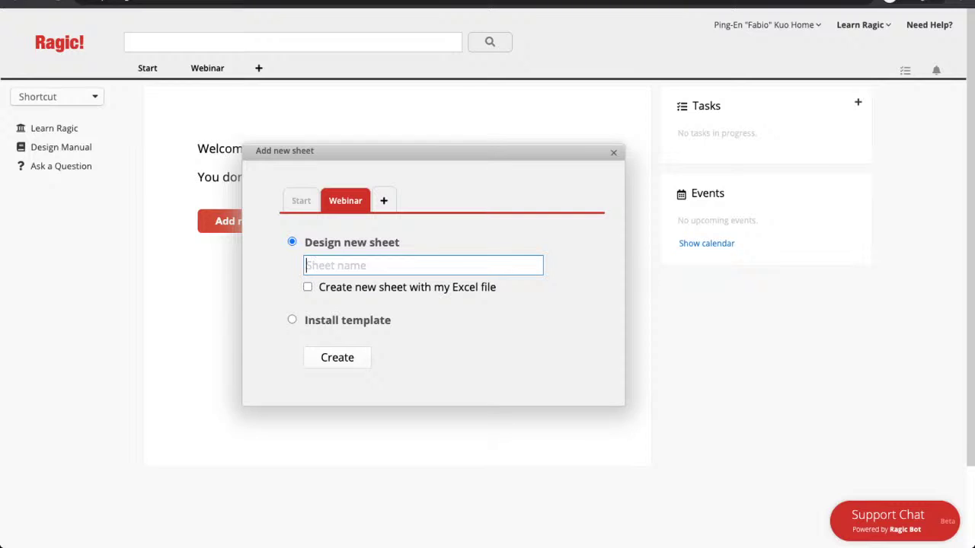
Step: Name the new sheet Members and create it under the Webinar tab
{"action": "type", "text": "Meber"}
{"action": "key", "text": "BackSpace"}
{"action": "key", "text": "BackSpace"}
{"action": "key", "text": "BackSpace"}
{"action": "type", "text": "mbers"}
{"action": "key", "text": "Tab"}
{"action": "key", "text": "Tab"}
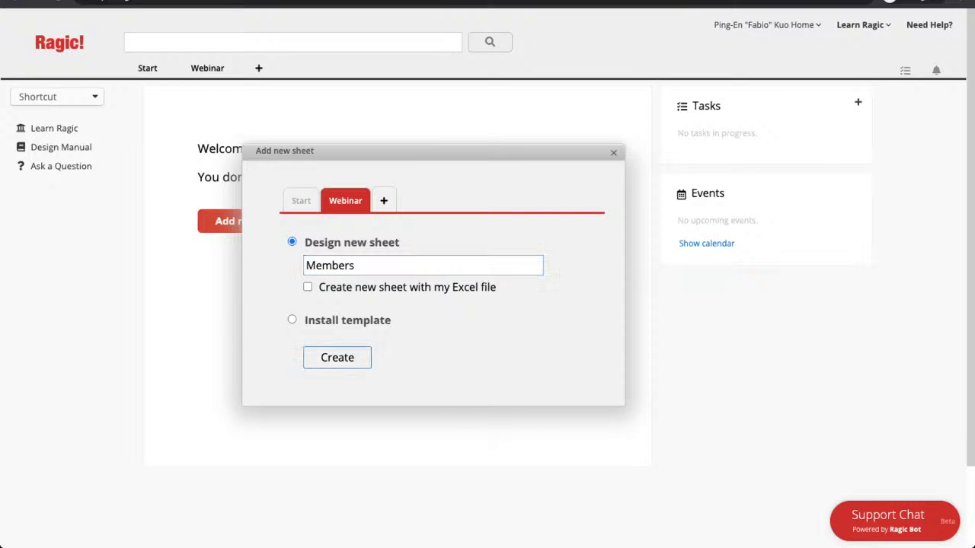
{"action": "key", "text": "Return"}
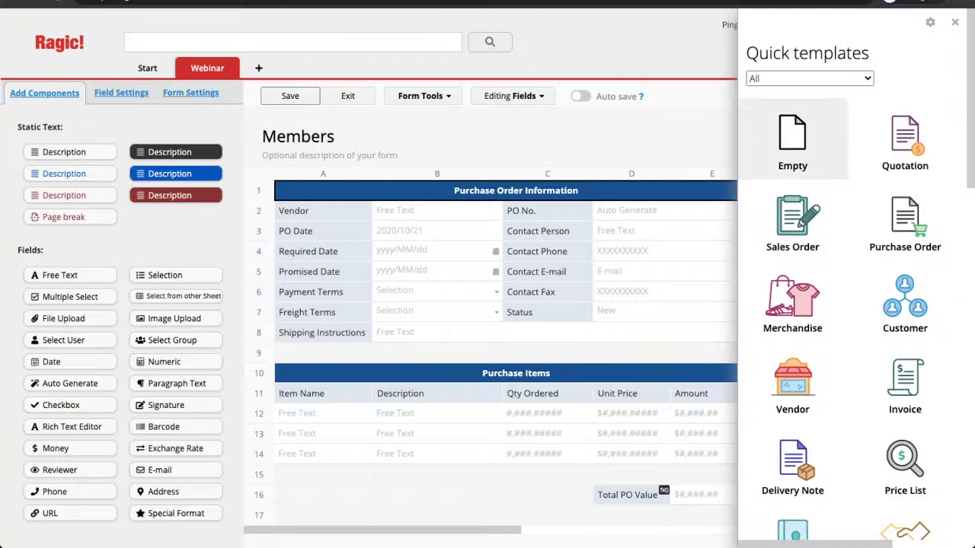
Step: Switch to the Empty quick template, close the template panel, and select cell A2
{"action": "left_click", "coordinate": [792, 141]}
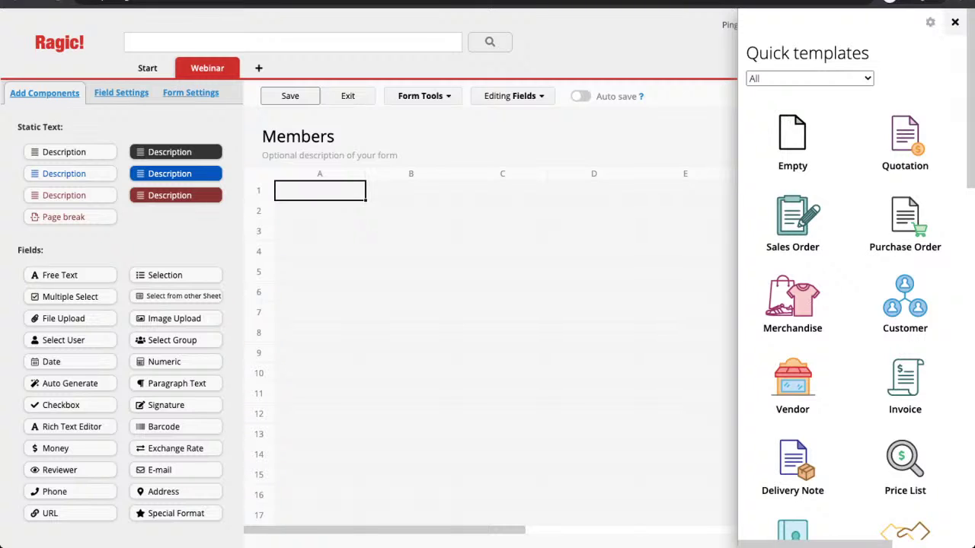
{"action": "left_click", "coordinate": [954, 21]}
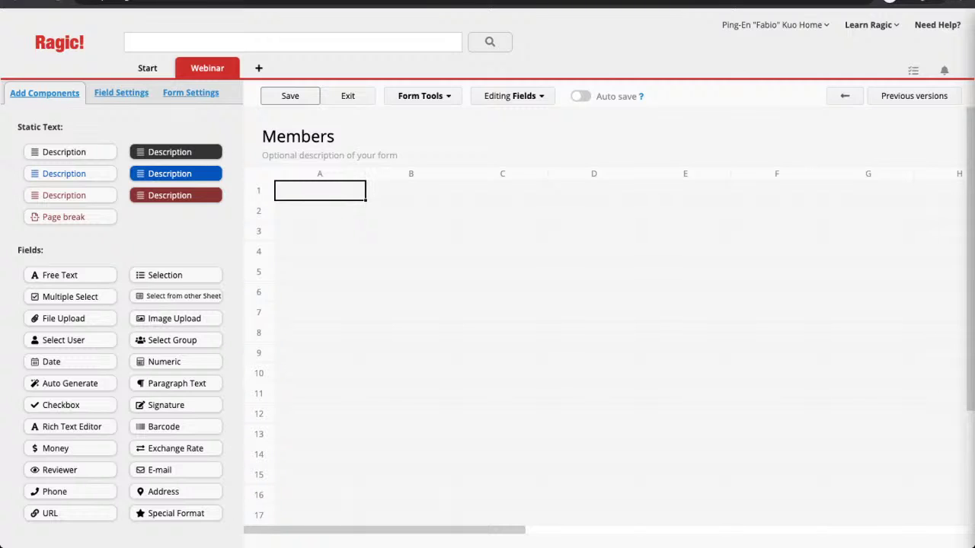
{"action": "left_click", "coordinate": [320, 211]}
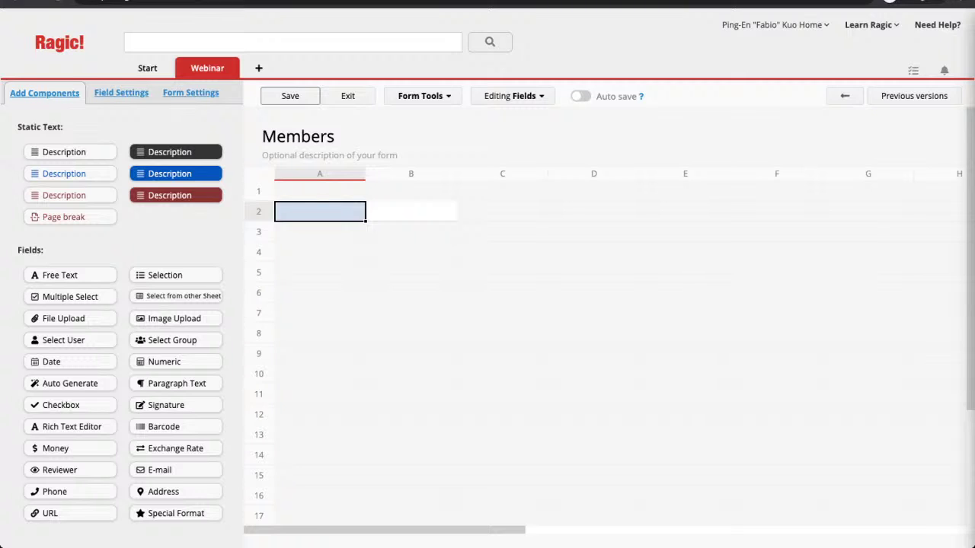
Step: Enter the Name and ID Number field labels in cells A2 and A3
{"action": "left_click", "coordinate": [319, 211]}
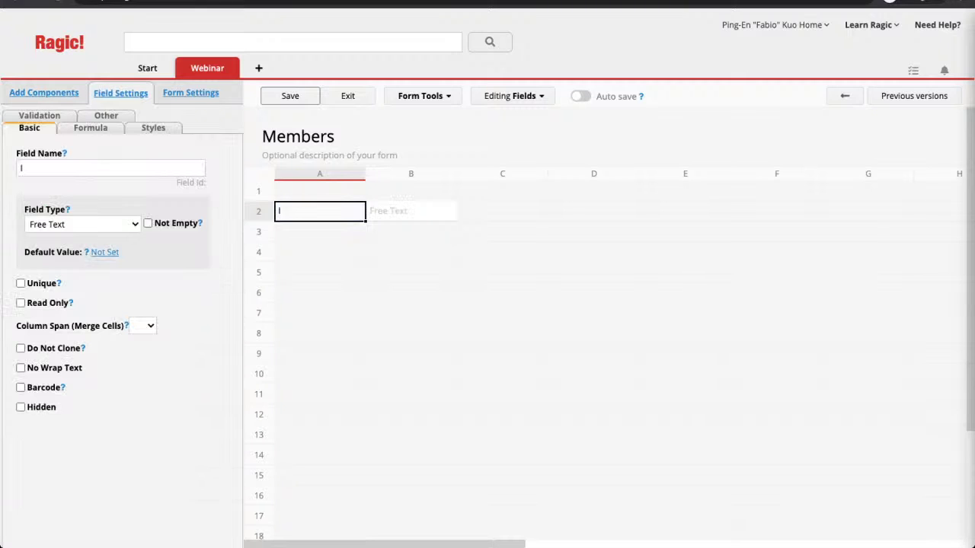
{"action": "type", "text": "Nmae"}
{"action": "key", "text": "BackSpace"}
{"action": "key", "text": "BackSpace"}
{"action": "key", "text": "BackSpace"}
{"action": "type", "text": "ame"}
{"action": "key", "text": "Return"}
{"action": "type", "text": "ID "}
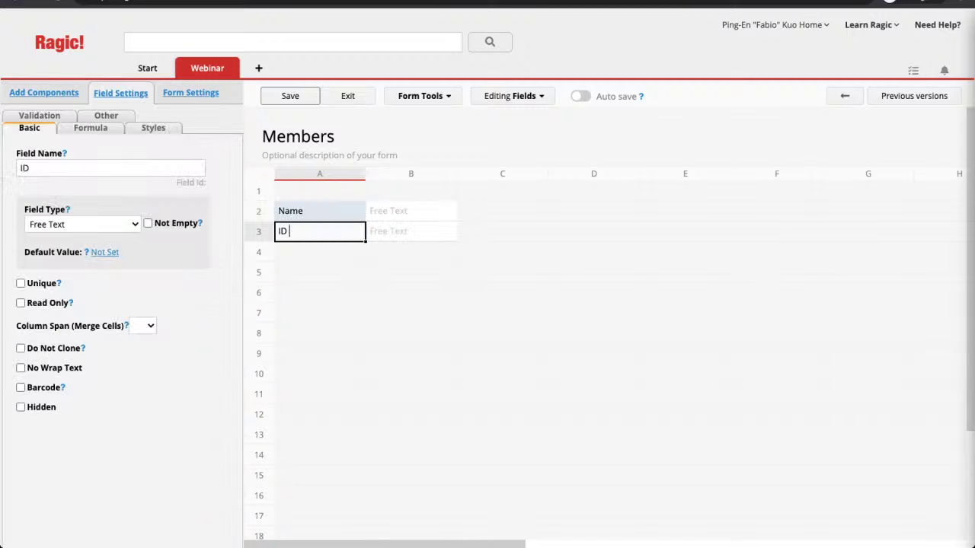
{"action": "type", "text": "Number"}
Step: Add Phone, Email, Plan, Gender and Address labels in cells A4 through A8
{"action": "left_click", "coordinate": [319, 252]}
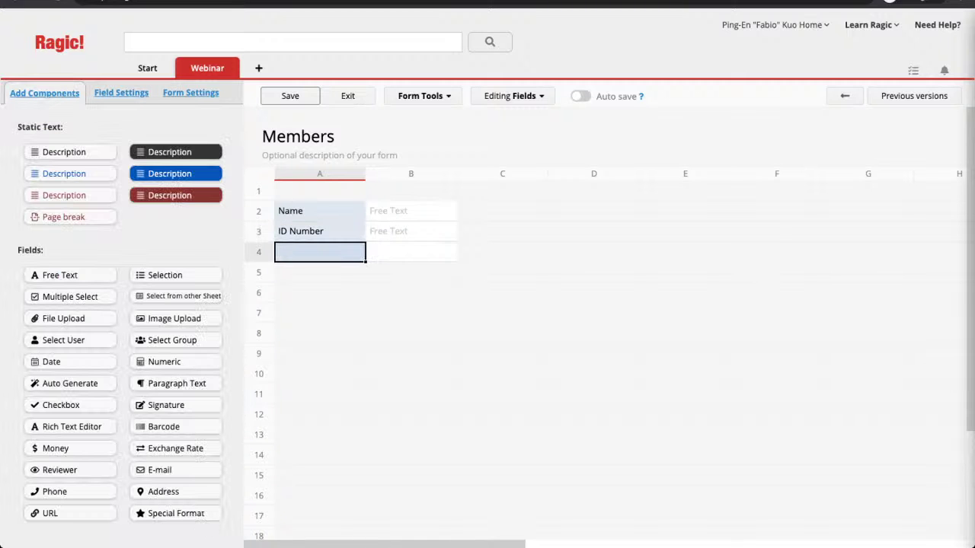
{"action": "type", "text": "Phone"}
{"action": "key", "text": "Return"}
{"action": "type", "text": "Ema"}
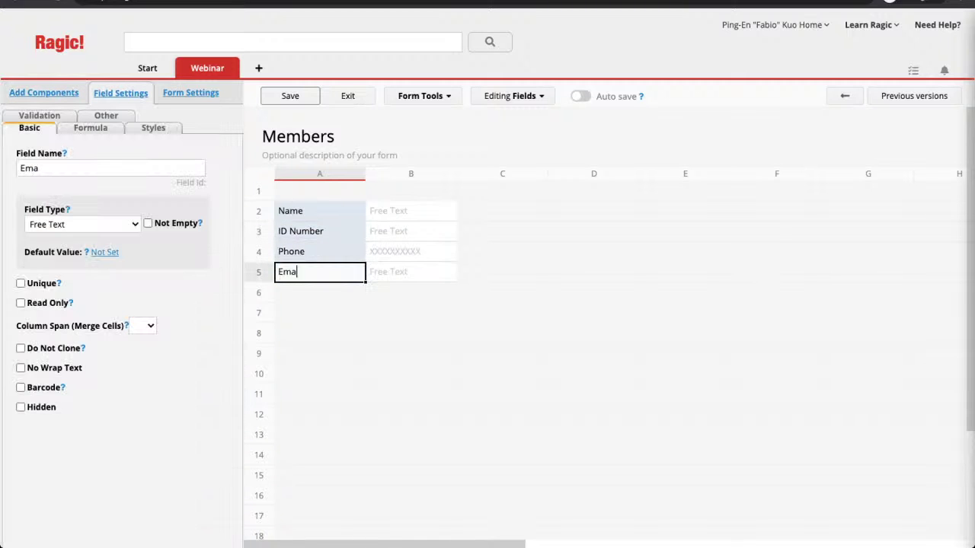
{"action": "type", "text": "il"}
{"action": "key", "text": "Return"}
{"action": "type", "text": "Plan"}
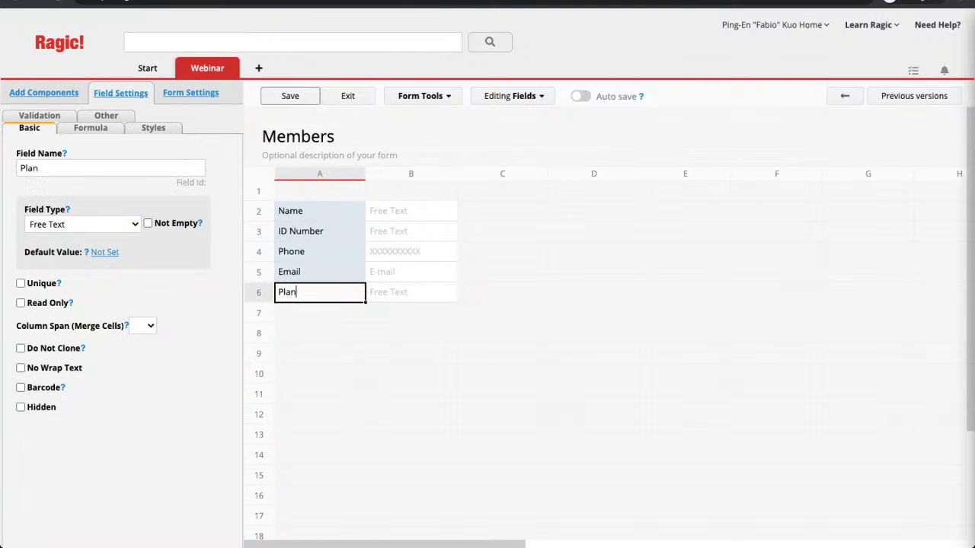
{"action": "key", "text": "Return"}
{"action": "type", "text": "Gende"}
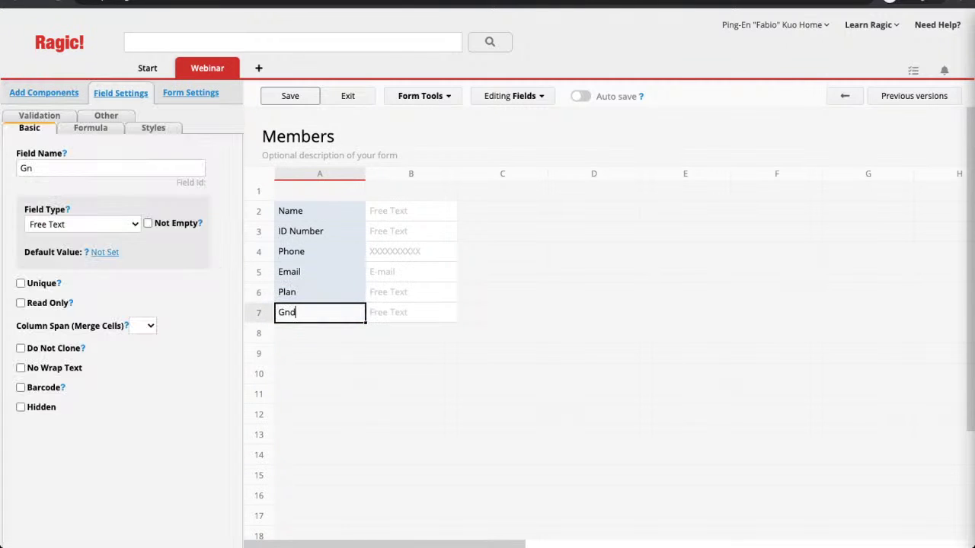
{"action": "type", "text": "r"}
{"action": "key", "text": "Return"}
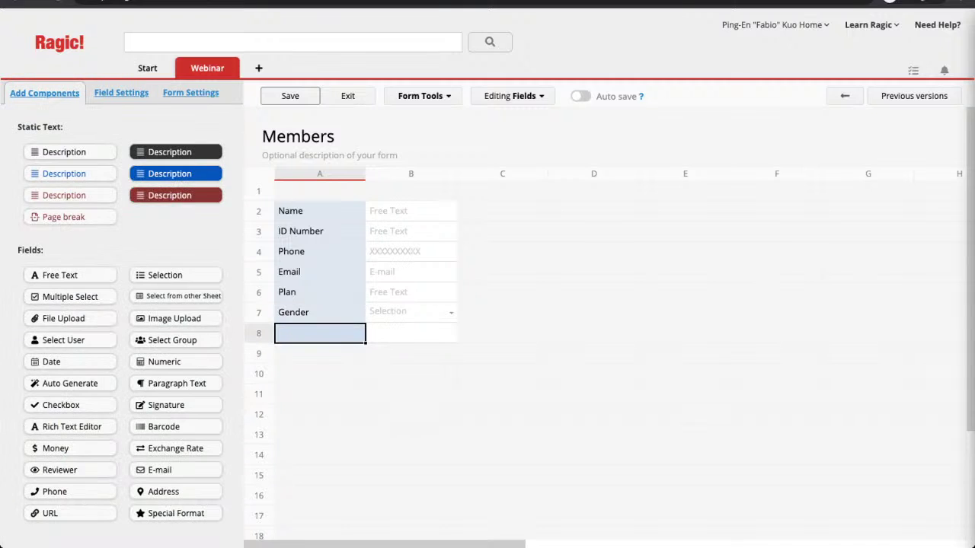
{"action": "type", "text": "Address"}
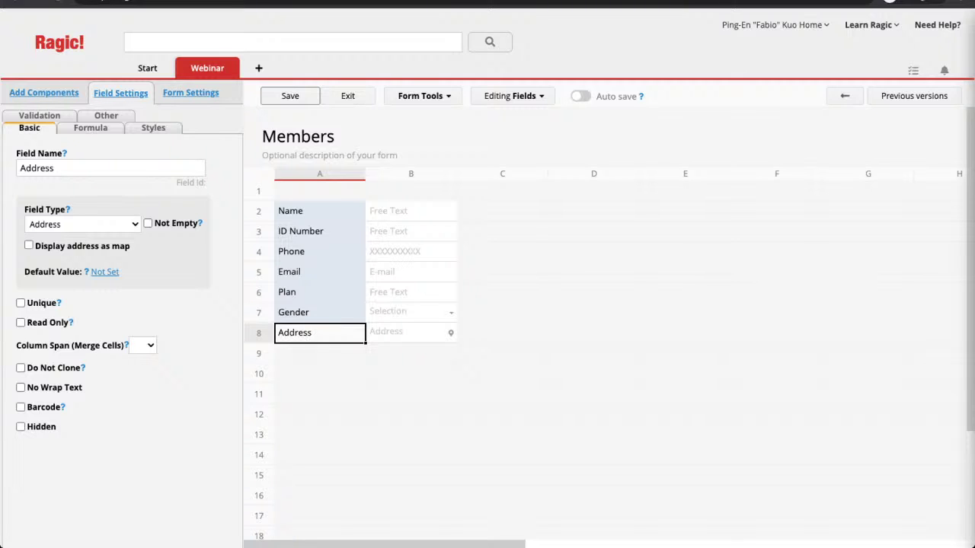
Step: Change the Phone field's format to XXX-XXX-XXXX in Field Settings
{"action": "left_click", "coordinate": [319, 251]}
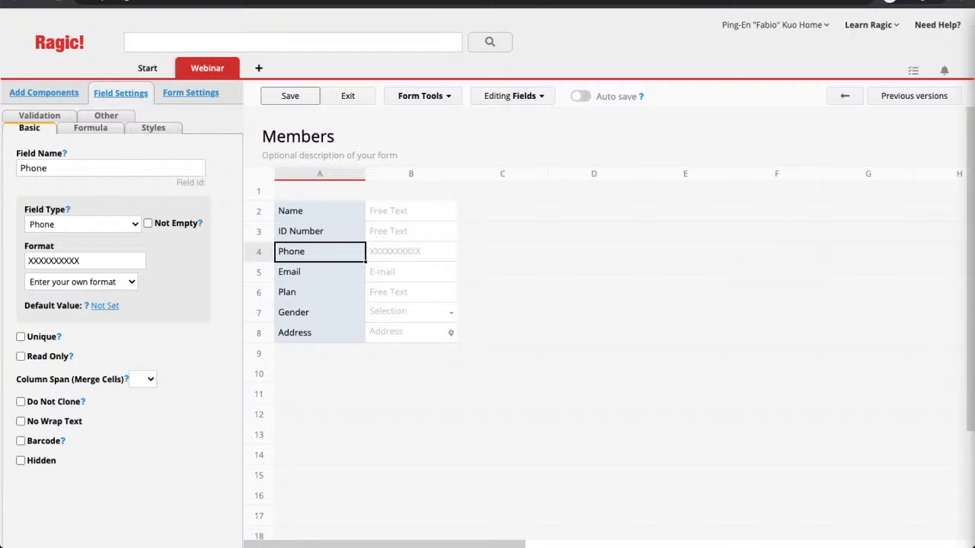
{"action": "left_click", "coordinate": [43, 261]}
{"action": "type", "text": "-"}
{"action": "key", "text": "Right"}
{"action": "key", "text": "Right"}
{"action": "key", "text": "Right"}
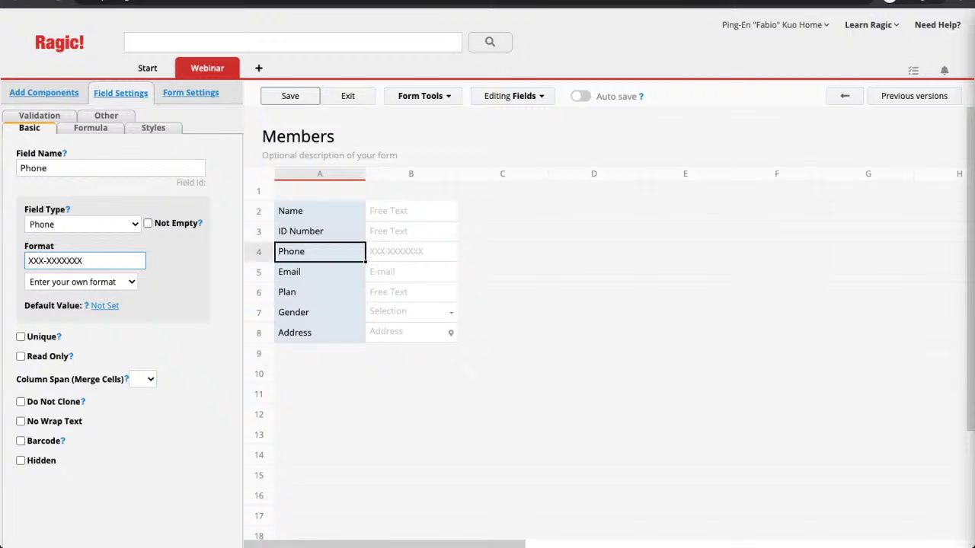
{"action": "type", "text": "-"}
{"action": "left_click", "coordinate": [301, 230]}
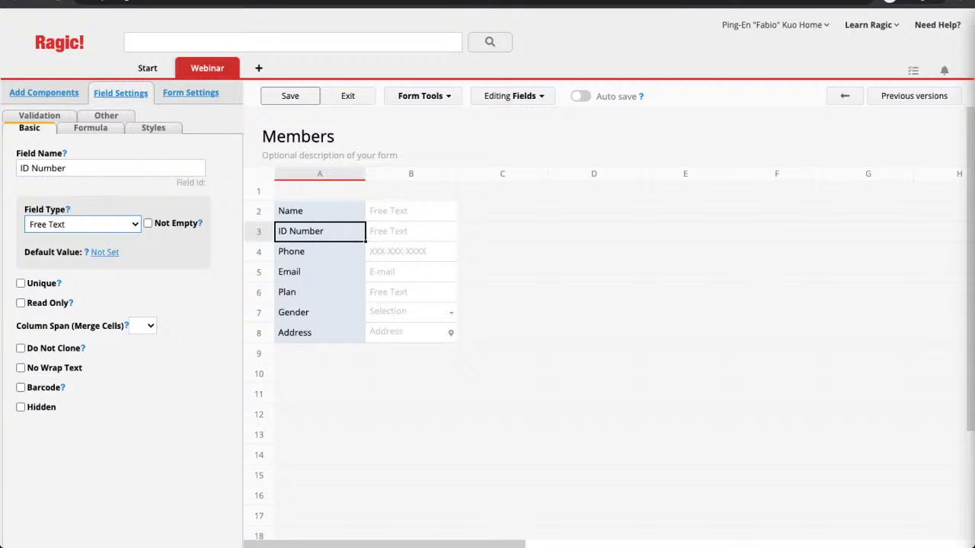
Step: Make ID Number an Auto Generate field formatted ID-{0,number,00000}
{"action": "key", "text": "Return"}
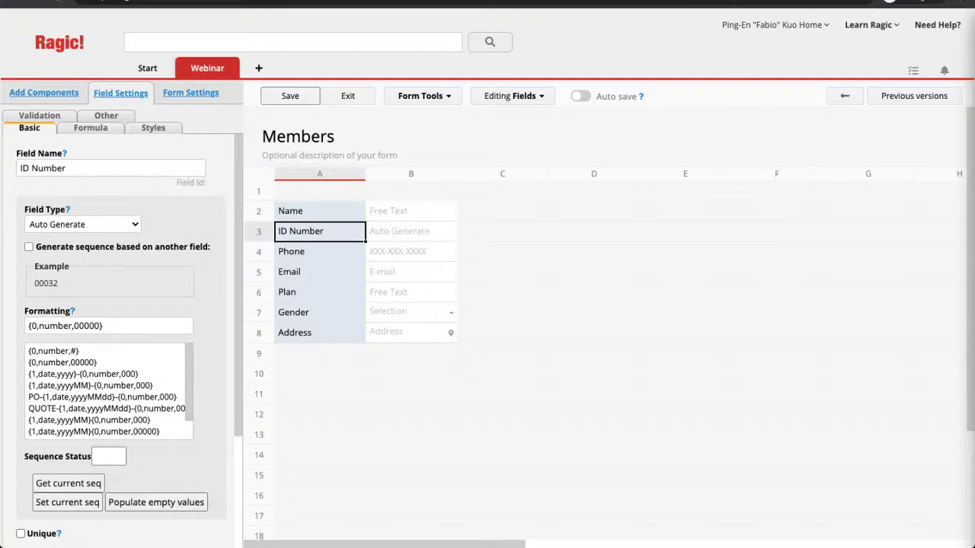
{"action": "left_click", "coordinate": [39, 326]}
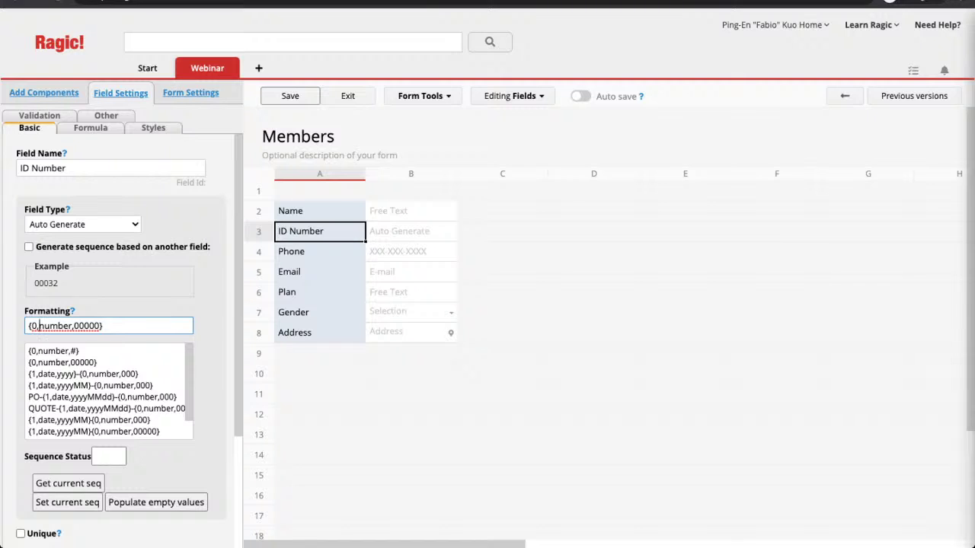
{"action": "scroll", "coordinate": [107, 391], "scroll_direction": "down", "scroll_amount": 2}
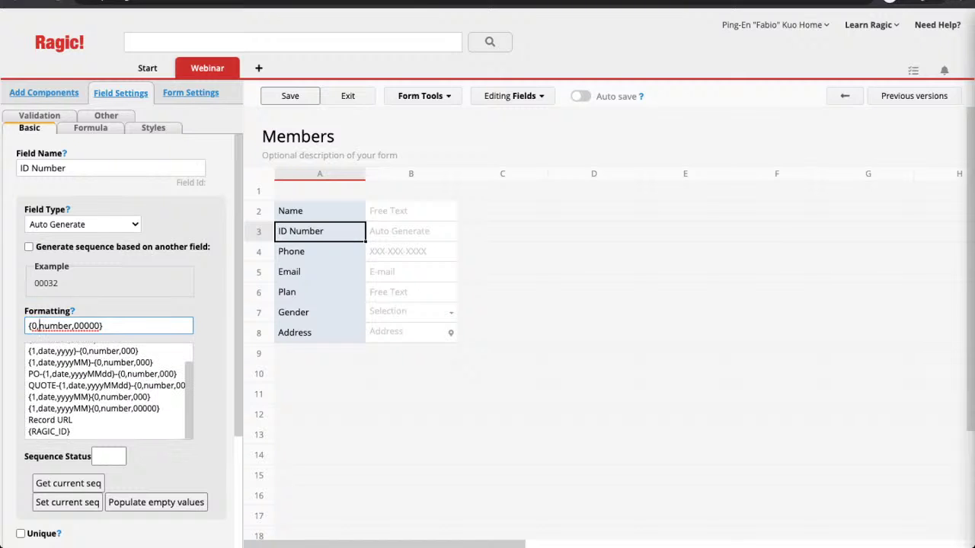
{"action": "left_click", "coordinate": [39, 326]}
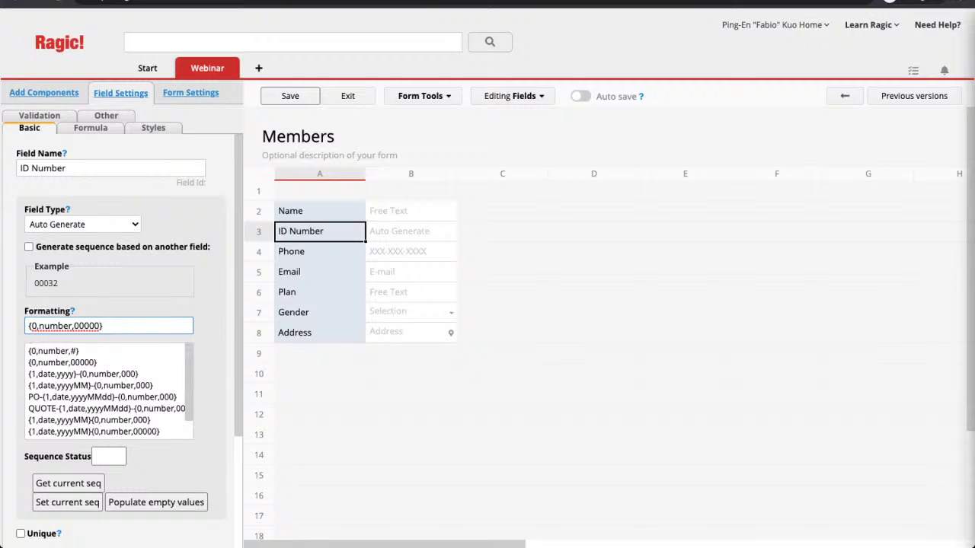
{"action": "type", "text": "ID-"}
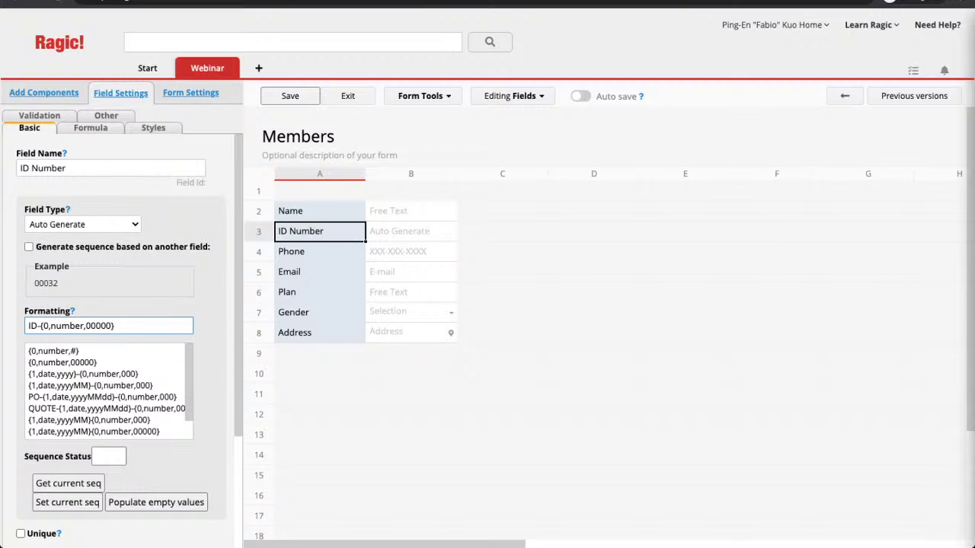
{"action": "left_click", "coordinate": [320, 292]}
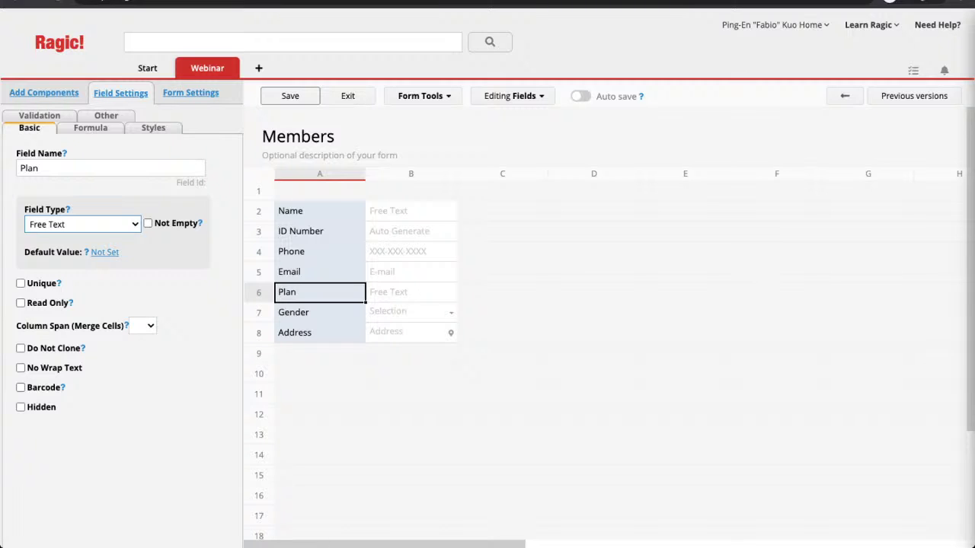
Step: Make Plan a Selection field with choices Silver, Gold and Platinum
{"action": "left_click", "coordinate": [83, 239]}
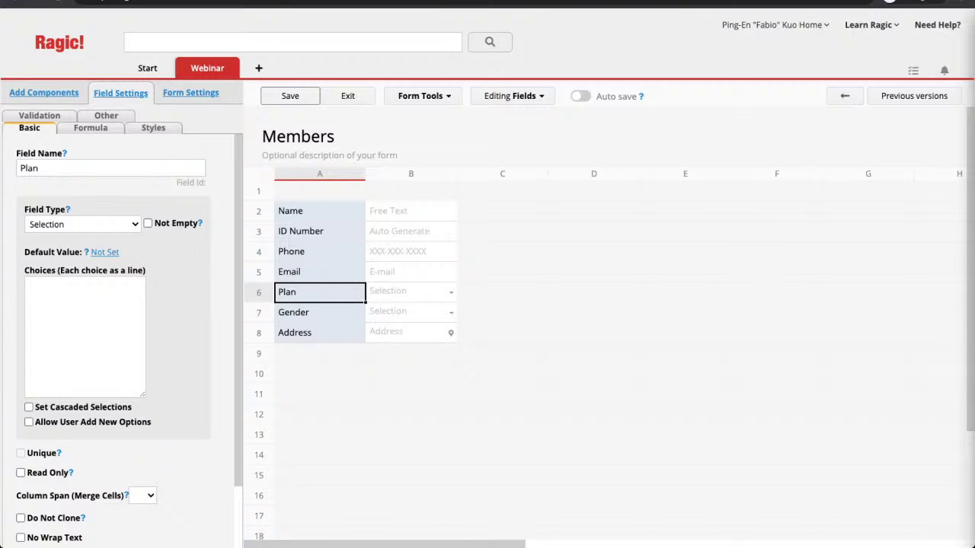
{"action": "left_click", "coordinate": [27, 286]}
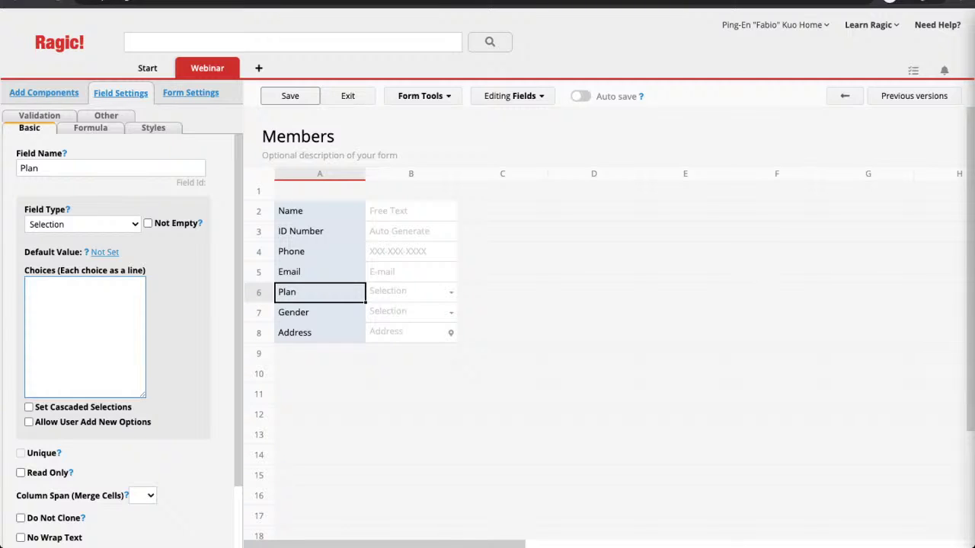
{"action": "type", "text": "Silver"}
{"action": "key", "text": "Return"}
{"action": "type", "text": "Gold"}
{"action": "key", "text": "Return"}
{"action": "type", "text": "Platinum"}
{"action": "left_click", "coordinate": [319, 313]}
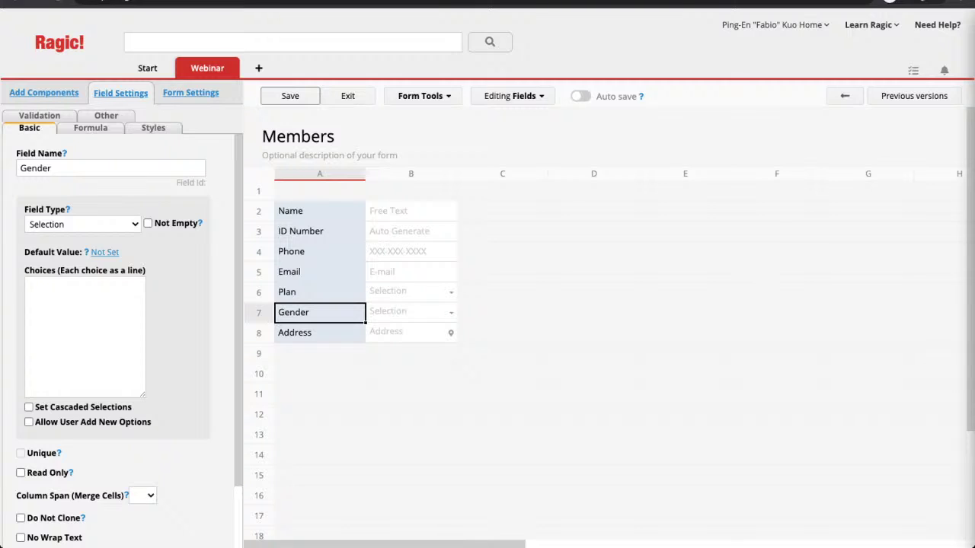
{"action": "left_click", "coordinate": [319, 333]}
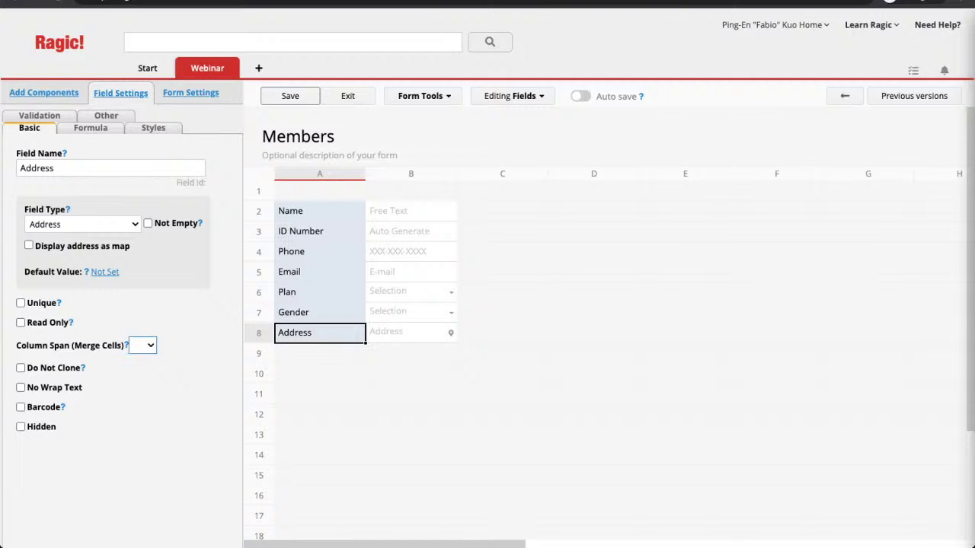
Step: Set Address's column span to 4 and save the Members form design
{"action": "left_click", "coordinate": [142, 389]}
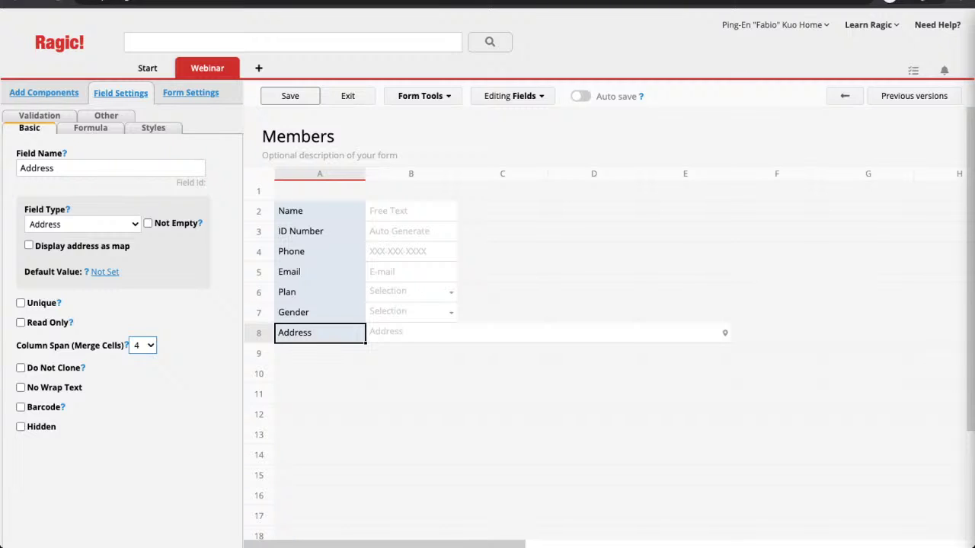
{"action": "left_click", "coordinate": [290, 96]}
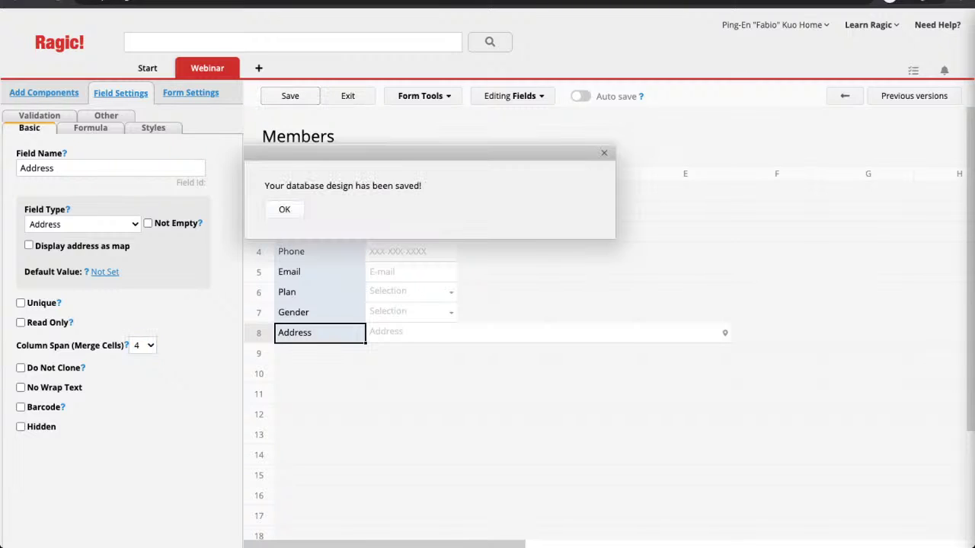
{"action": "left_click", "coordinate": [284, 209]}
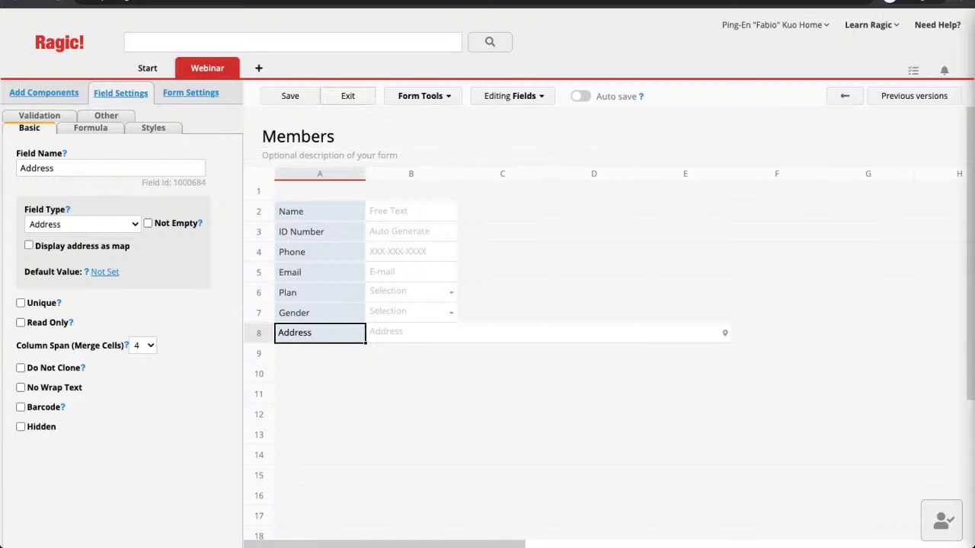
Step: Exit design mode to show the New Members form with its seven fields
{"action": "left_click", "coordinate": [347, 96]}
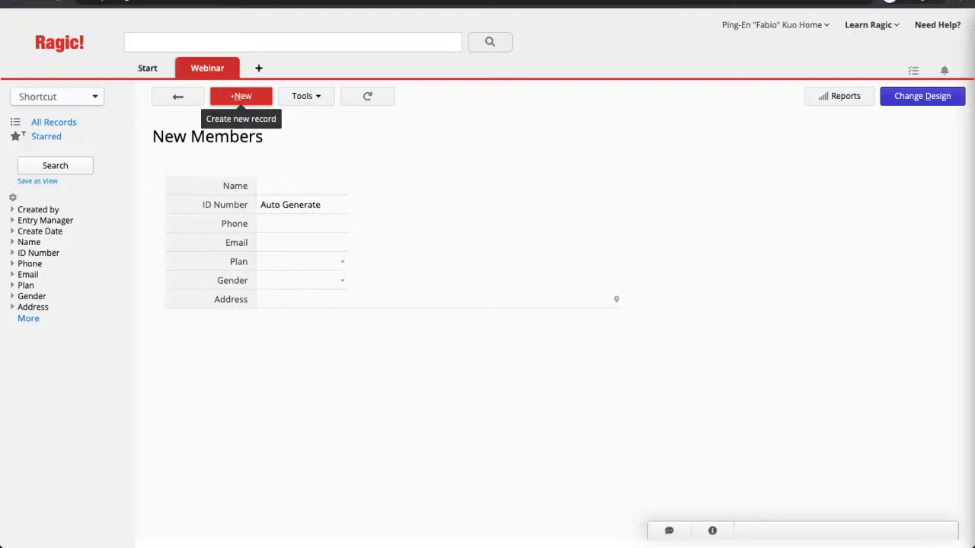
Step: Create a new Members record, auto-numbered ID-00001
{"action": "left_click", "coordinate": [241, 96]}
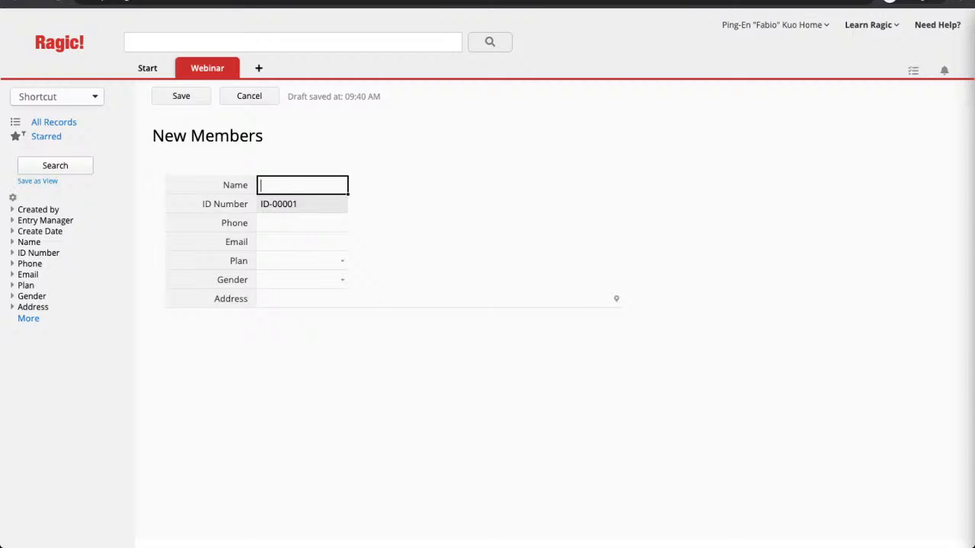
Step: Enter the member's full name, phone number and e-mail address
{"action": "left_click", "coordinate": [302, 222]}
{"action": "left_click", "coordinate": [302, 242]}
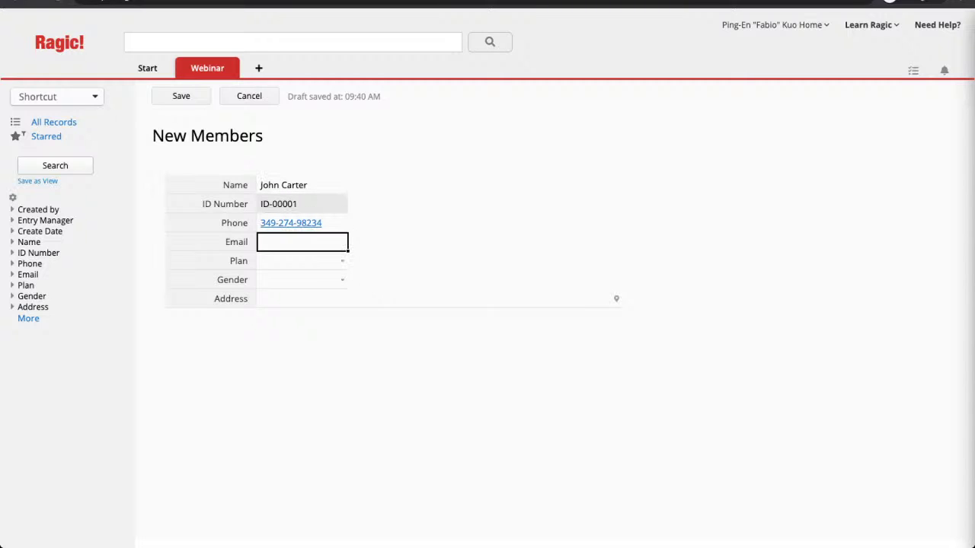
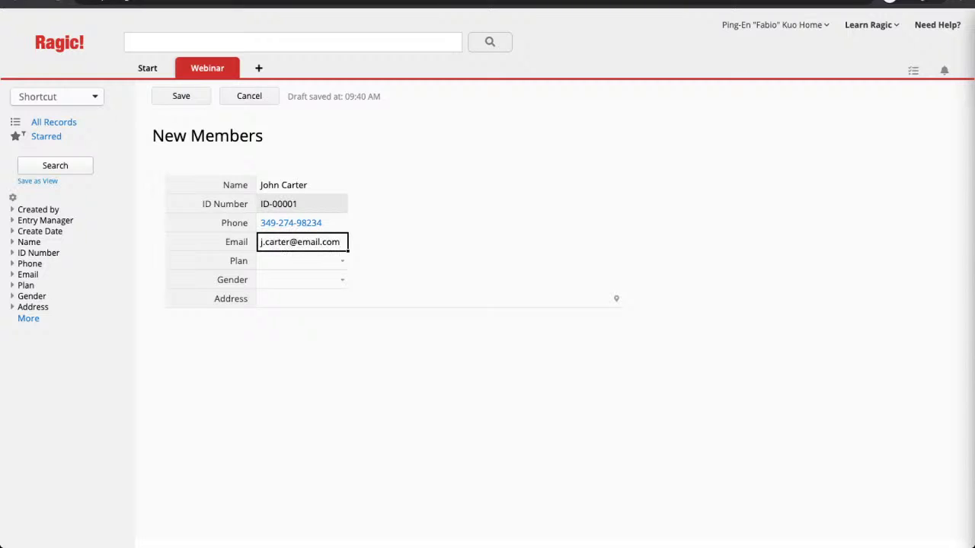
Step: Set Plan to Silver, enter the member's street address, and save the record
{"action": "left_click", "coordinate": [342, 261]}
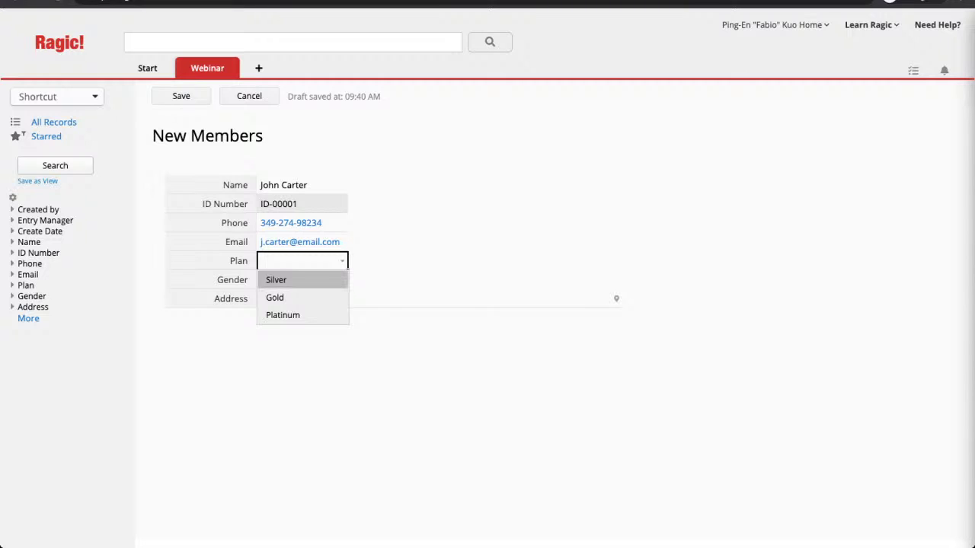
{"action": "key", "text": "Return"}
{"action": "left_click", "coordinate": [347, 280]}
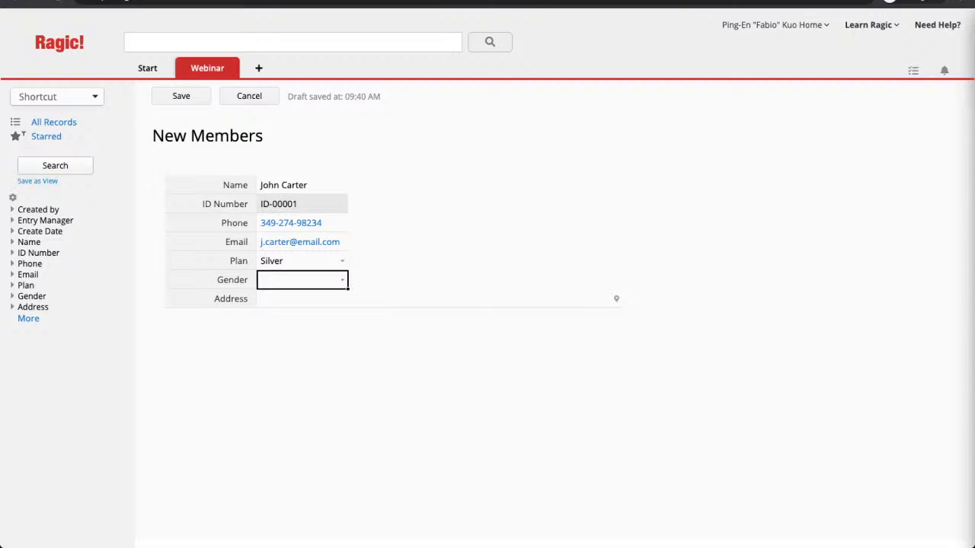
{"action": "left_click", "coordinate": [439, 299]}
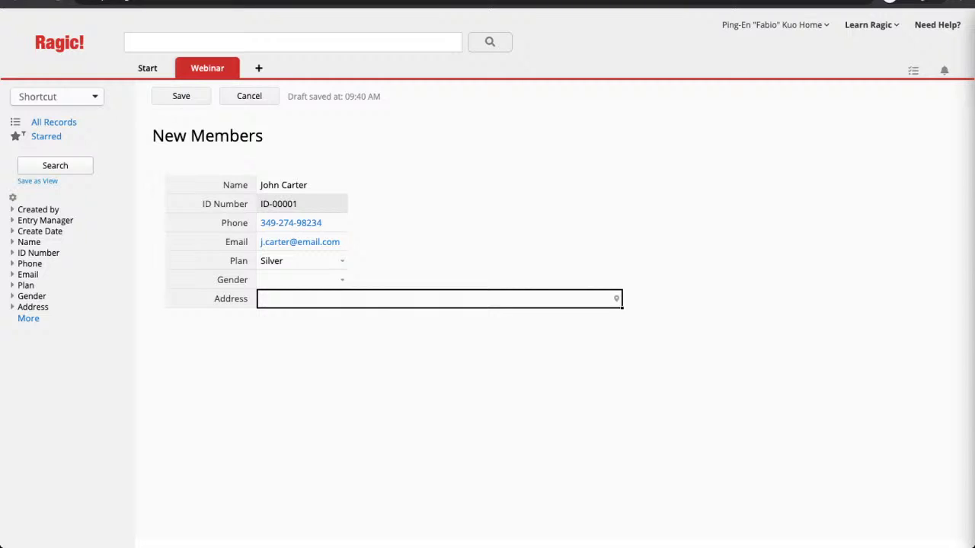
{"action": "type", "text": "123 Main Street, Ragic Cit"}
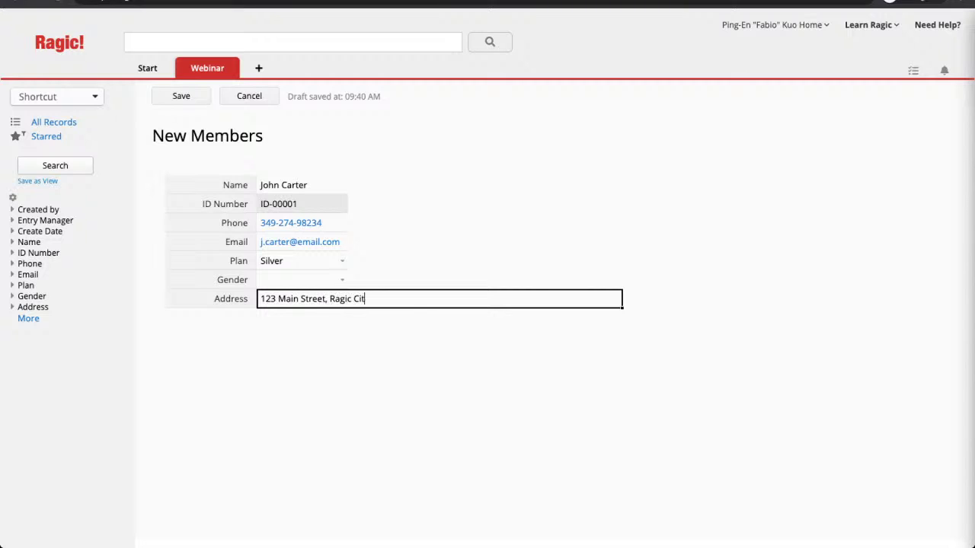
{"action": "type", "text": "y, Ragic"}
{"action": "left_click", "coordinate": [180, 96]}
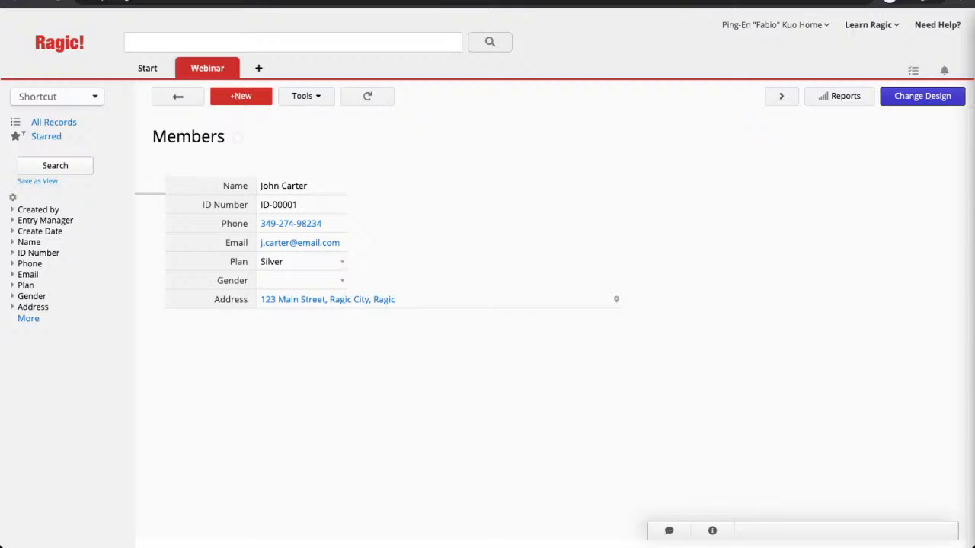
Step: In the form design, fill the Gender field's choice list with entries including Female and Other
{"action": "left_click", "coordinate": [923, 96]}
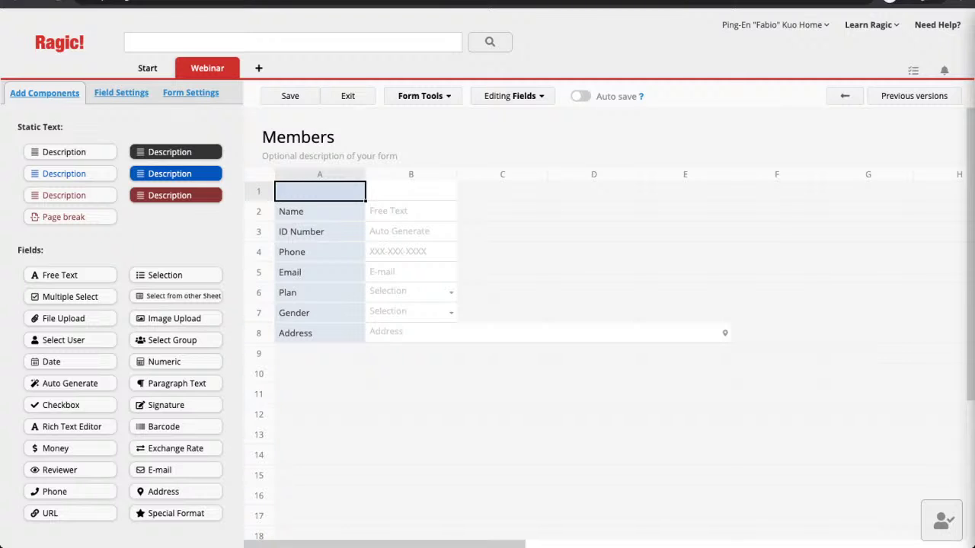
{"action": "left_click", "coordinate": [320, 313]}
{"action": "left_click", "coordinate": [84, 335]}
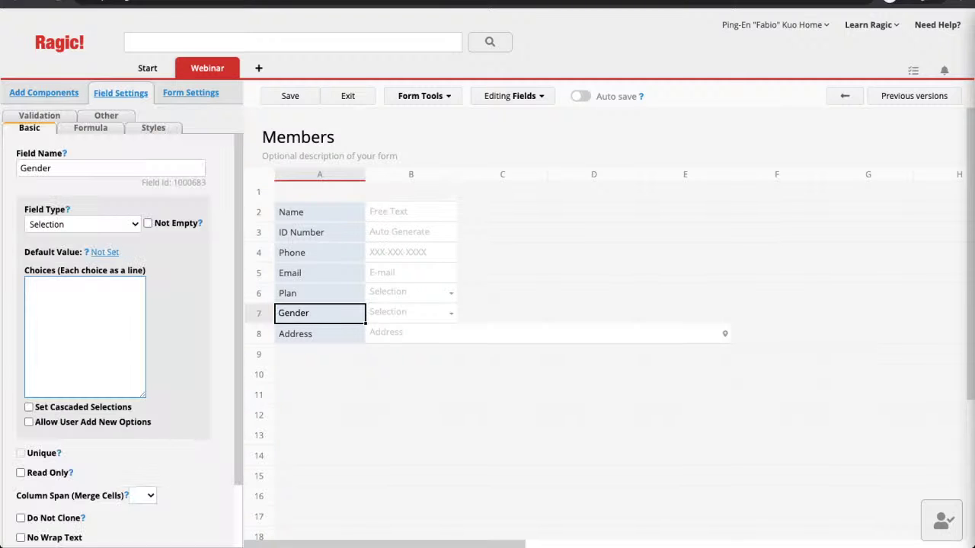
{"action": "type", "text": "Ma"}
{"action": "type", "text": "Female"}
{"action": "key", "text": "Return"}
{"action": "type", "text": "Other"}
Step: Move Name, ID Number and Phone to column D and back to column A, then check Name's style options
{"action": "left_click_drag", "start_coordinate": [319, 212], "coordinate": [578, 212]}
{"action": "left_click_drag", "start_coordinate": [301, 231], "coordinate": [579, 231]}
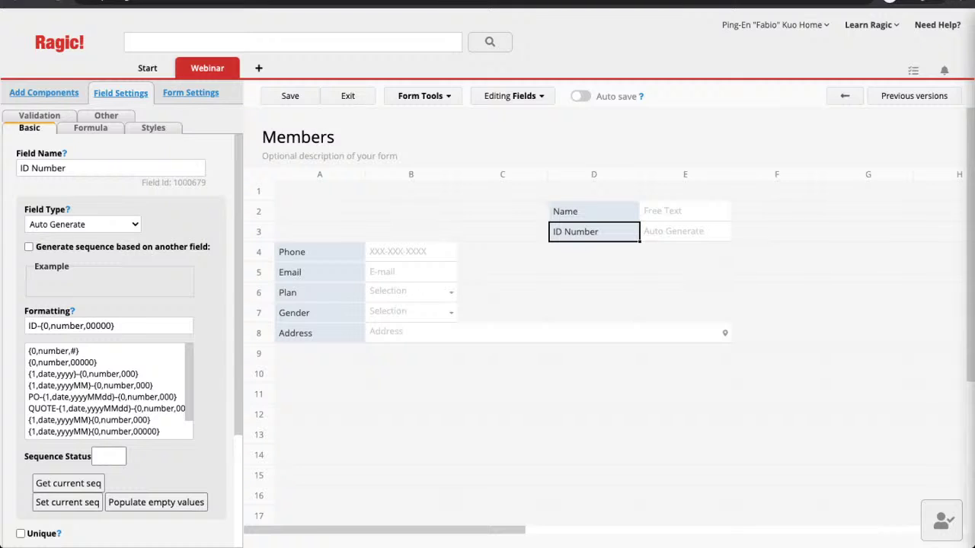
{"action": "left_click_drag", "start_coordinate": [301, 252], "coordinate": [579, 252]}
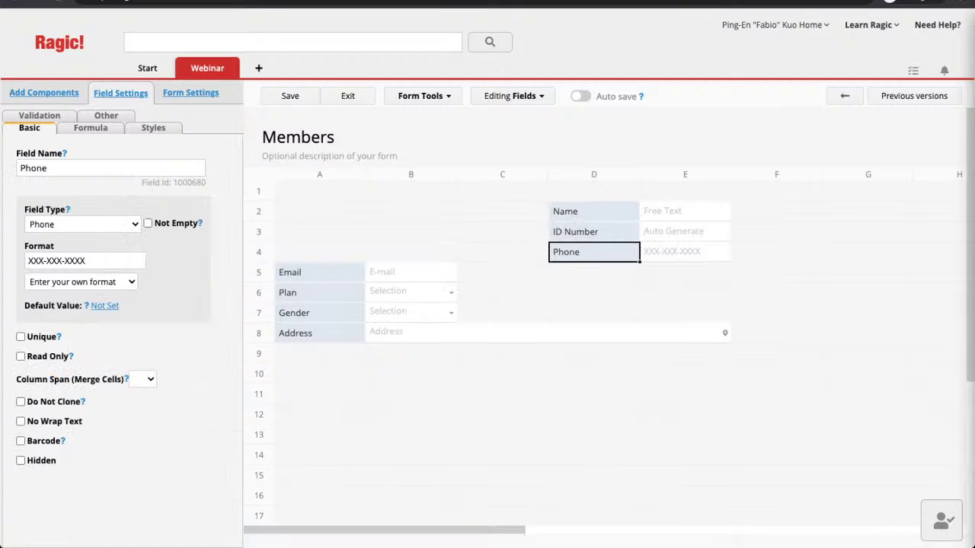
{"action": "left_click_drag", "start_coordinate": [594, 252], "coordinate": [320, 252]}
{"action": "left_click_drag", "start_coordinate": [579, 232], "coordinate": [346, 234]}
{"action": "left_click_drag", "start_coordinate": [579, 211], "coordinate": [347, 212]}
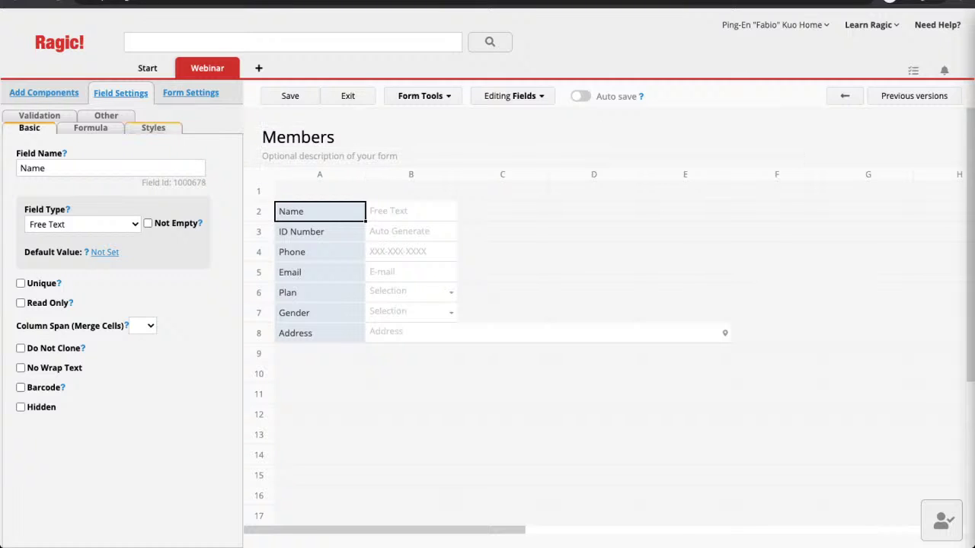
{"action": "left_click", "coordinate": [153, 127]}
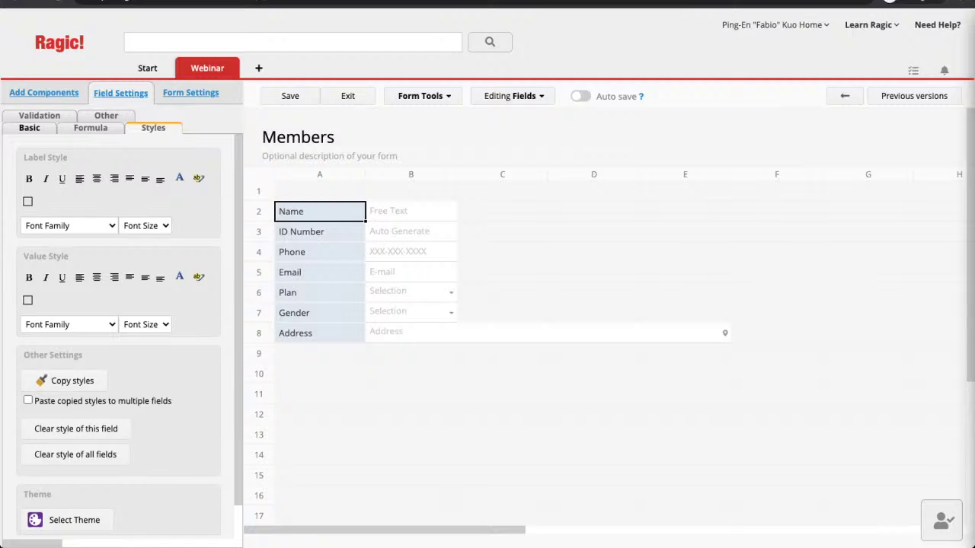
{"action": "left_click", "coordinate": [320, 395]}
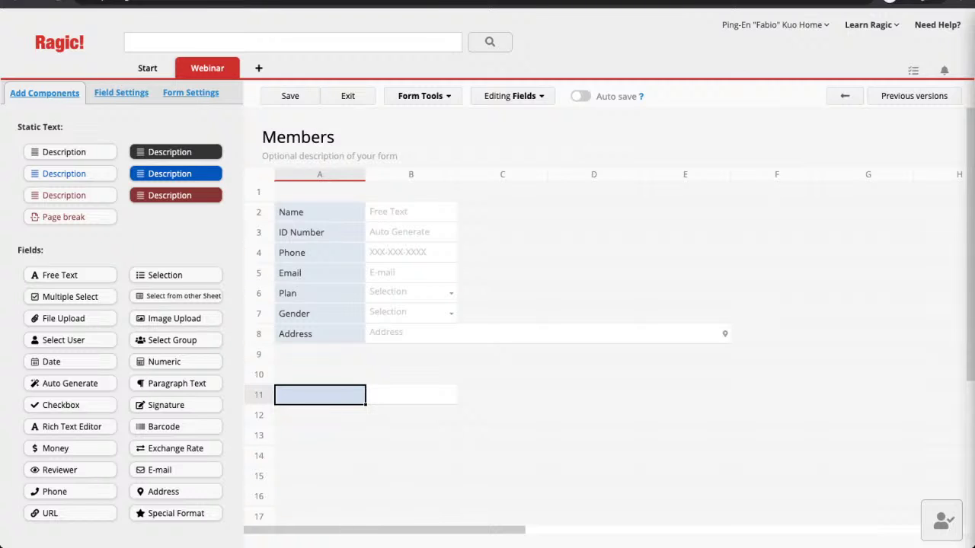
Step: Add subtable headers Name, Email, Phone and Relationship across row 12 starting at A12, and save
{"action": "left_click", "coordinate": [320, 415]}
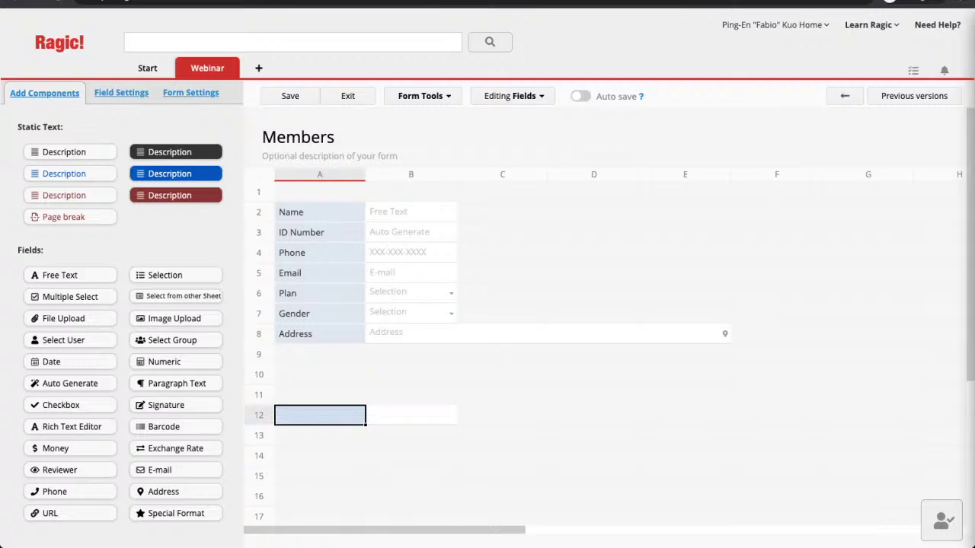
{"action": "type", "text": "Name"}
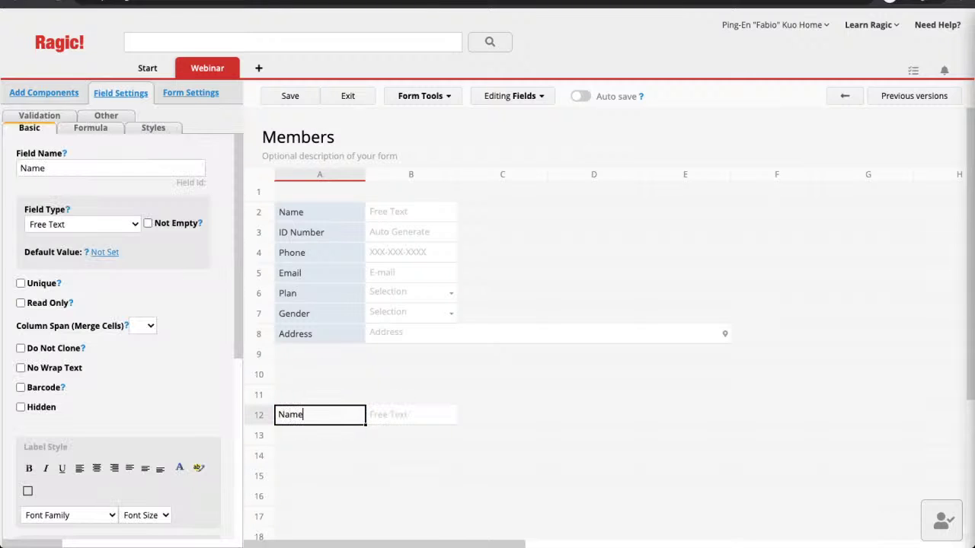
{"action": "key", "text": "Tab"}
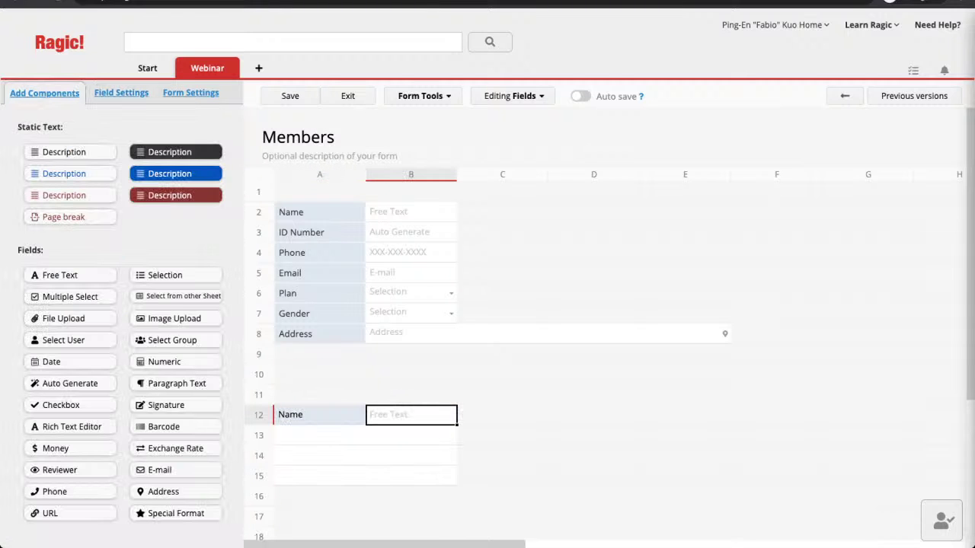
{"action": "type", "text": "Email"}
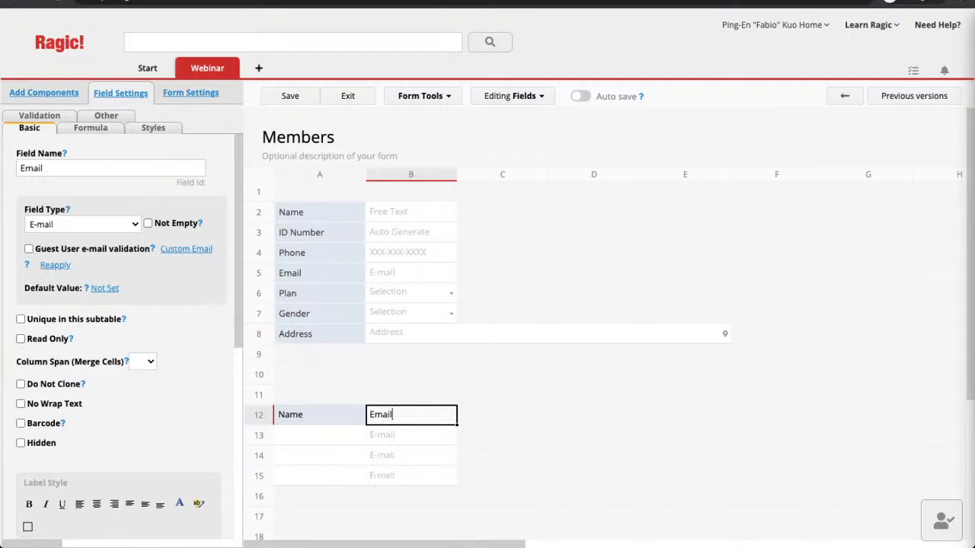
{"action": "key", "text": "Tab"}
{"action": "type", "text": "Phone"}
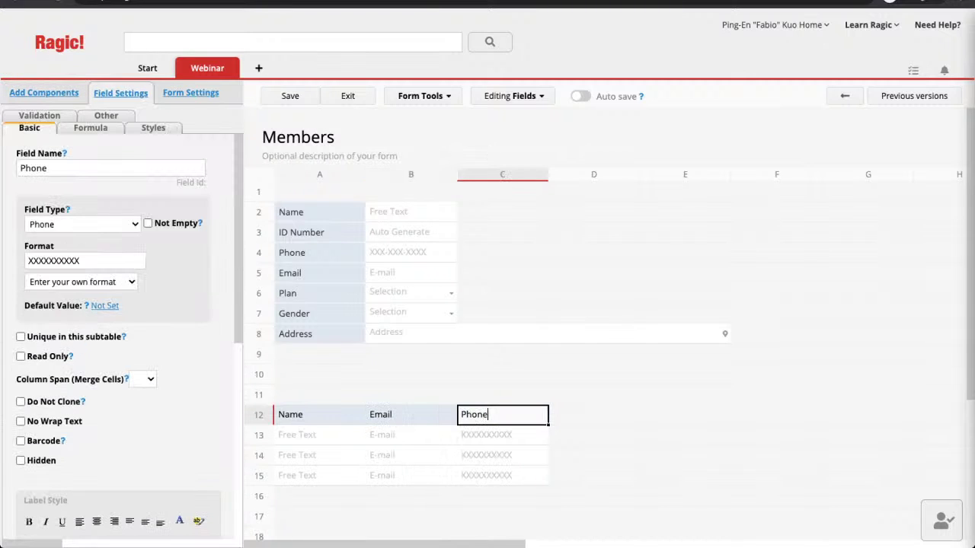
{"action": "key", "text": "Tab"}
{"action": "type", "text": "Rel"}
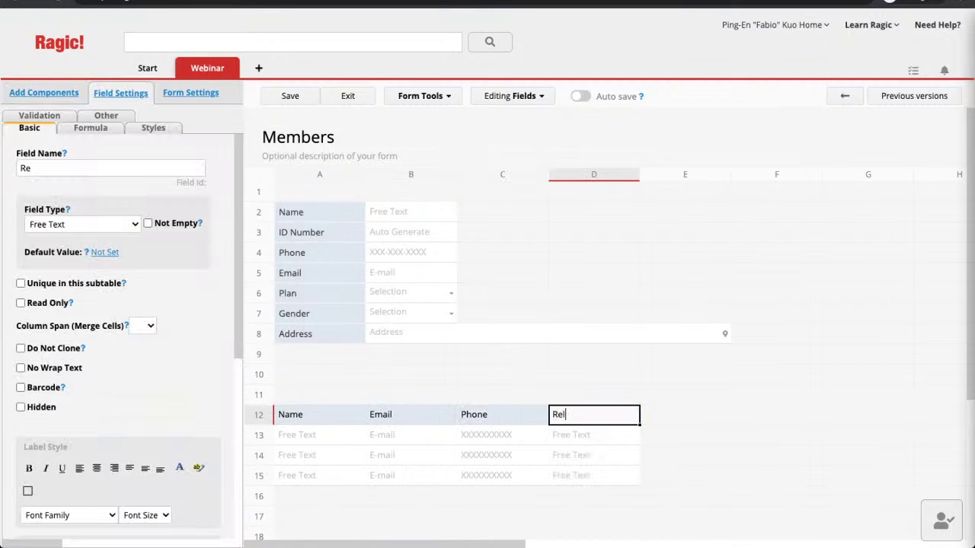
{"action": "type", "text": "ationship"}
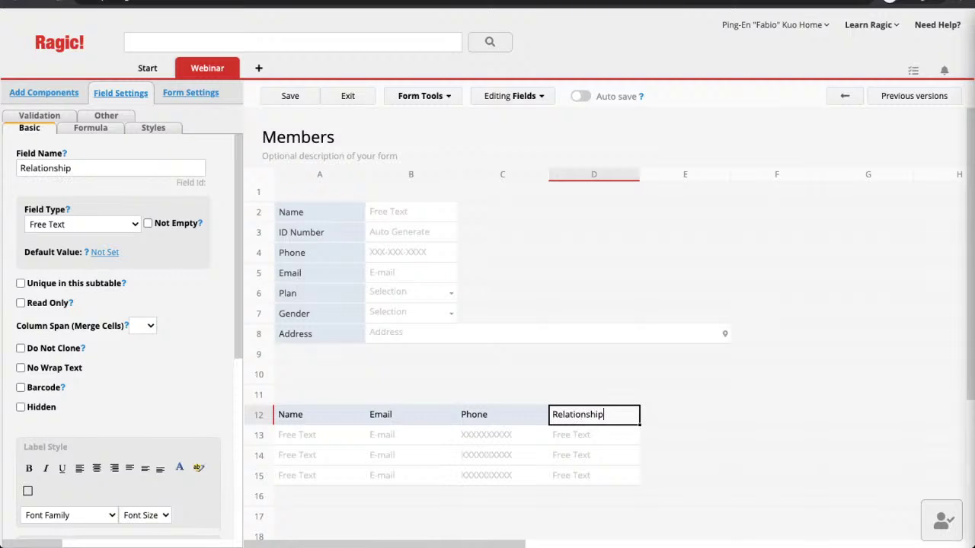
{"action": "key", "text": "ctrl+s"}
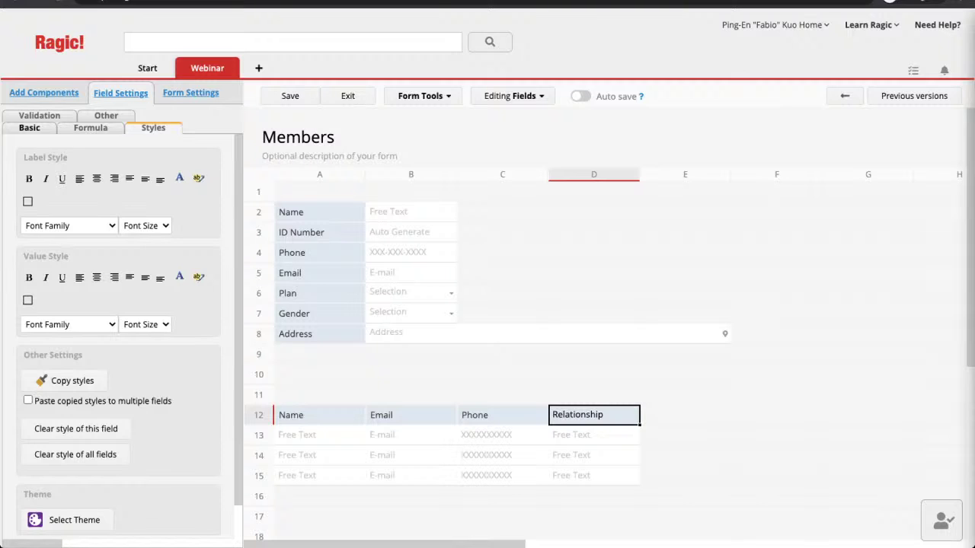
Step: Save the Members form design containing the new contacts subtable
{"action": "left_click", "coordinate": [290, 96]}
Step: Return to the member record and set its gender to Male
{"action": "left_click", "coordinate": [348, 96]}
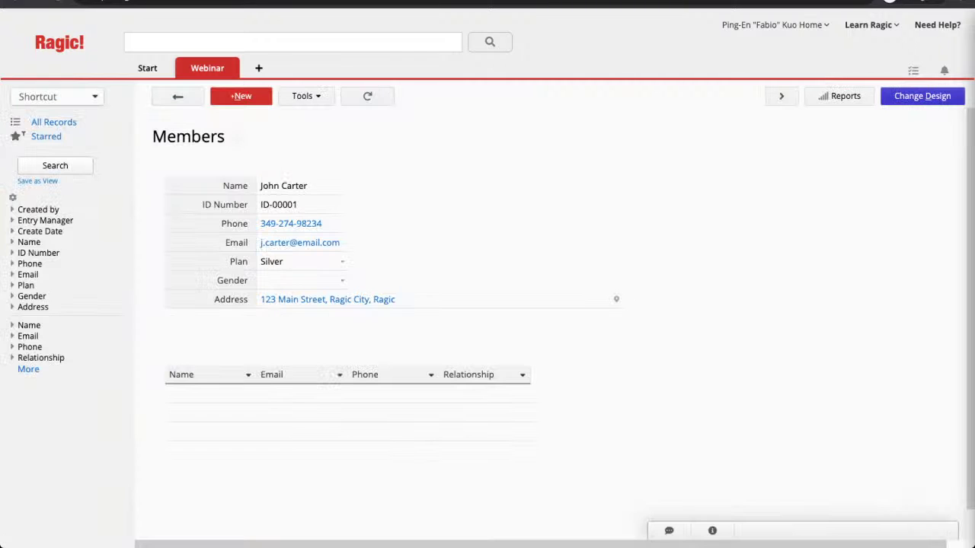
{"action": "left_click", "coordinate": [301, 280]}
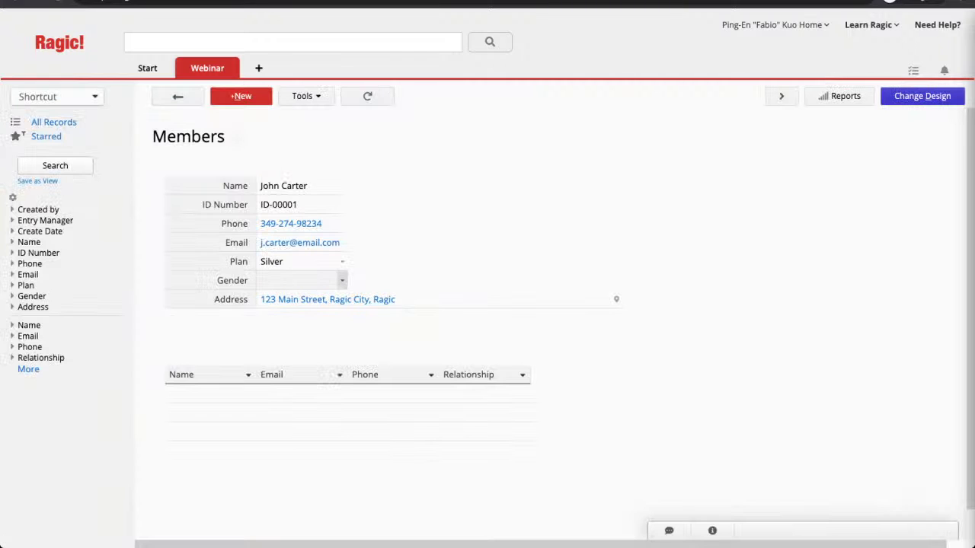
{"action": "key", "text": "Return"}
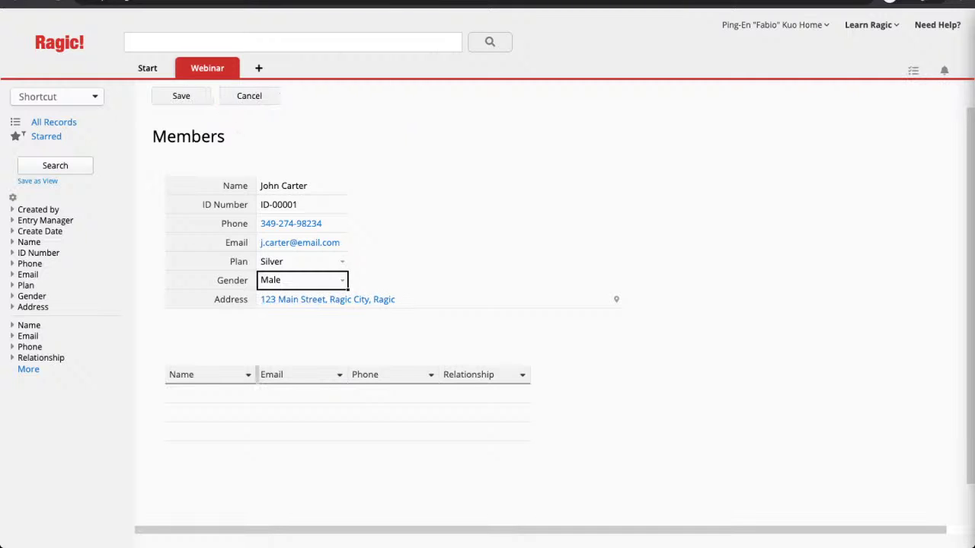
Step: Add the first subtable contact, relationship Brother, with the contact's name, e-mail and phone
{"action": "left_click", "coordinate": [211, 393]}
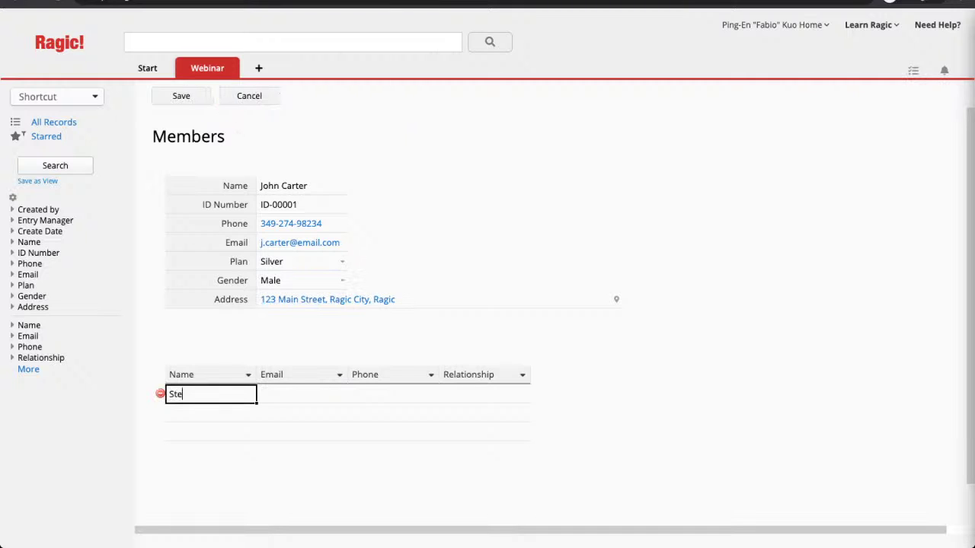
{"action": "key", "text": "Tab"}
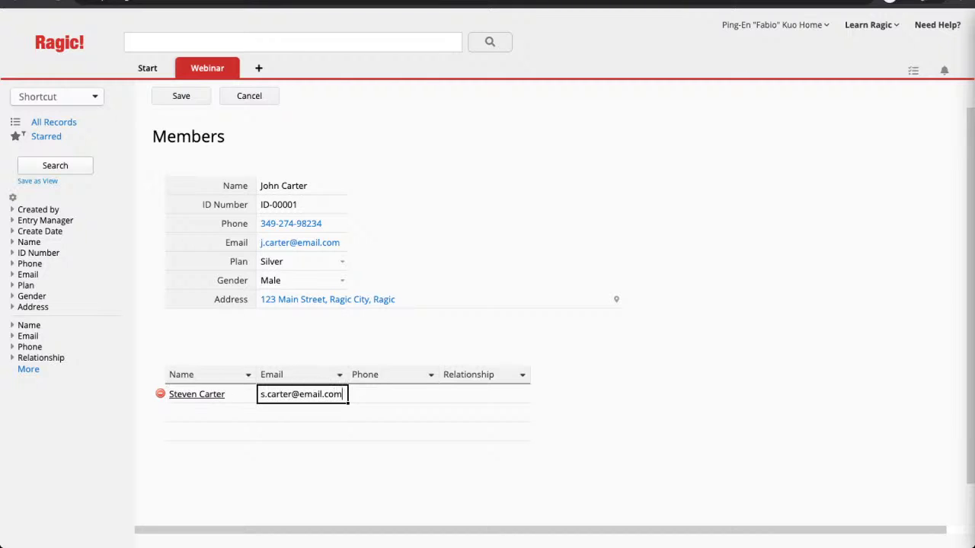
{"action": "key", "text": "Tab"}
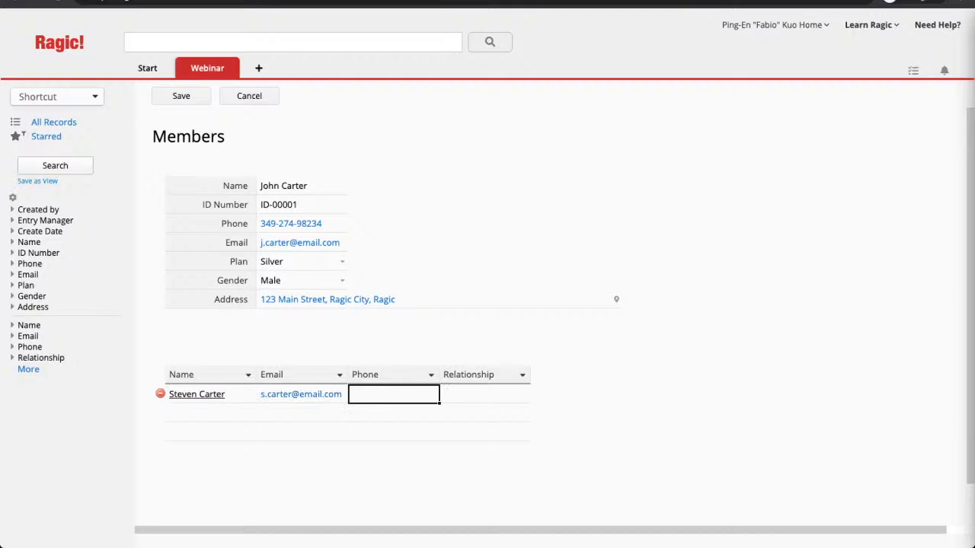
{"action": "type", "text": "123243535"}
{"action": "key", "text": "Tab"}
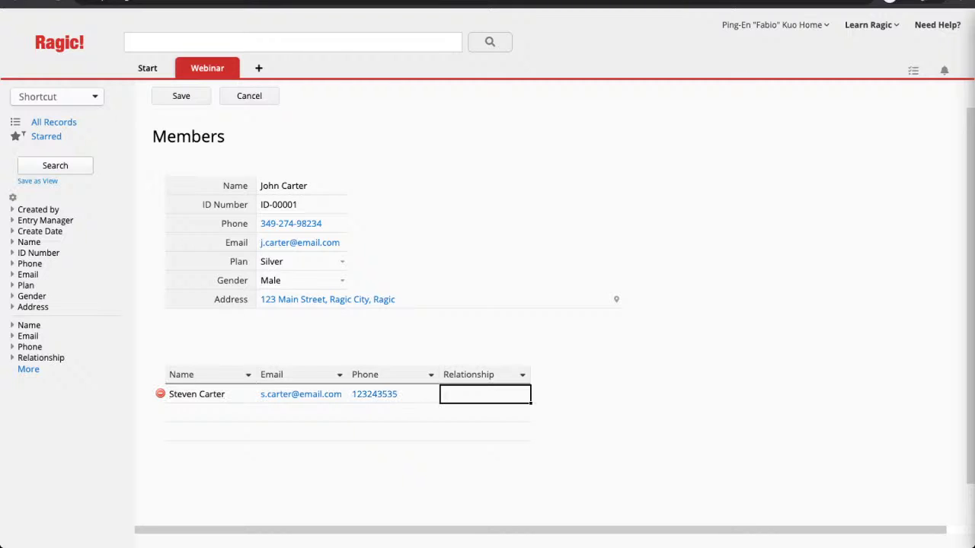
{"action": "type", "text": "Brother"}
Step: Add a second contact, relationship Son, with name, e-mail and phone, and save the record
{"action": "key", "text": "Tab"}
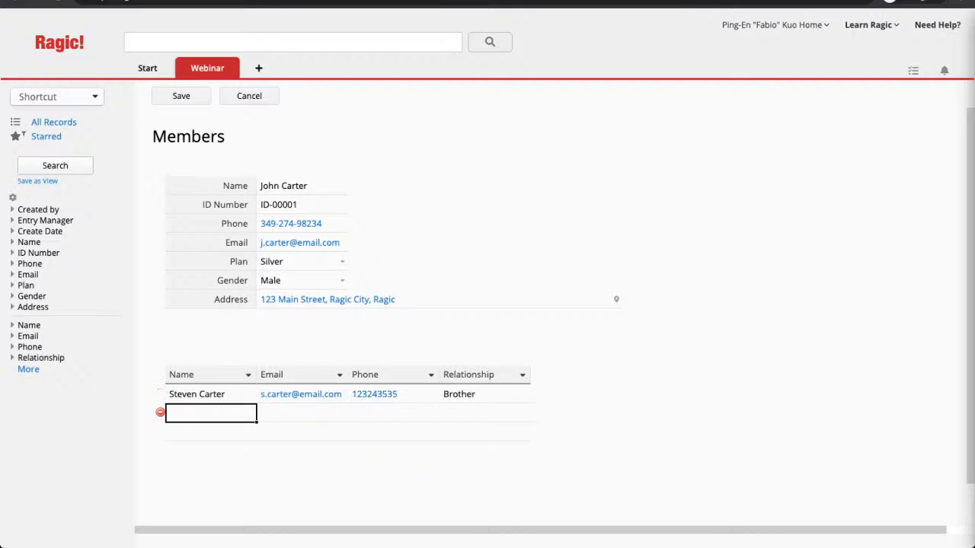
{"action": "key", "text": "Tab"}
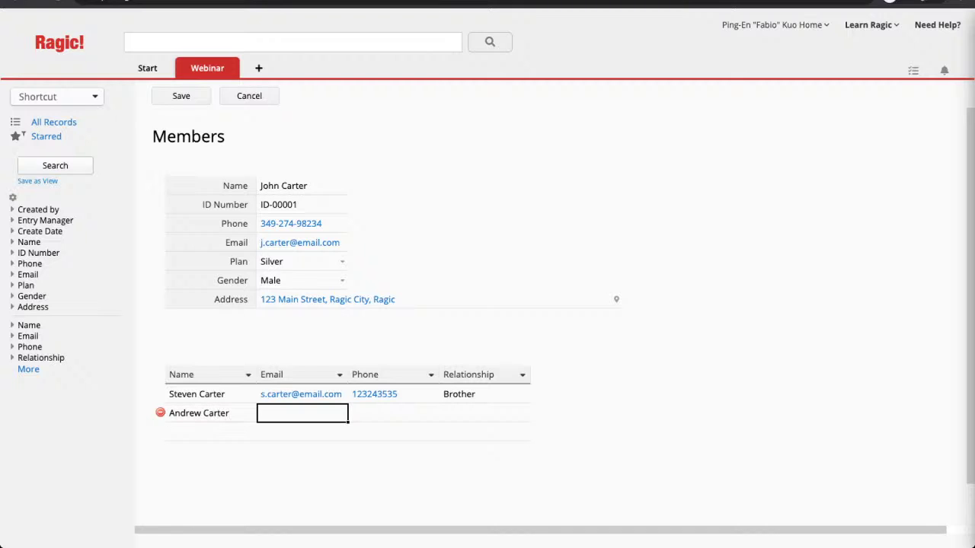
{"action": "key", "text": "Tab"}
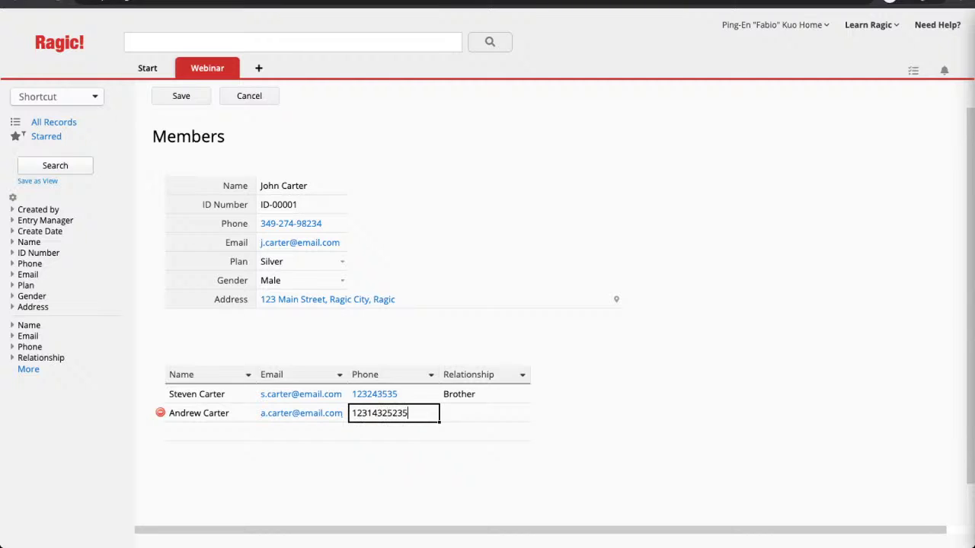
{"action": "key", "text": "Tab"}
{"action": "type", "text": "Son"}
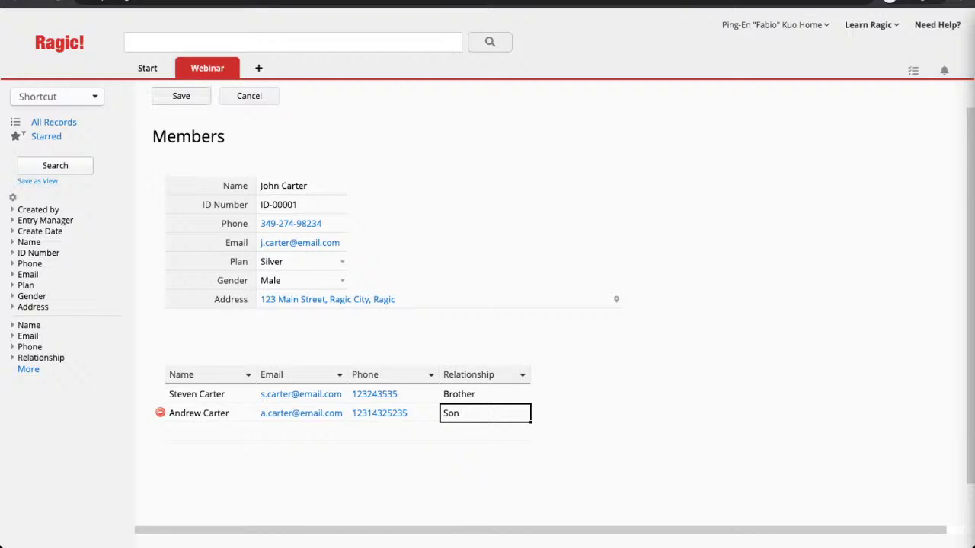
{"action": "left_click", "coordinate": [178, 96]}
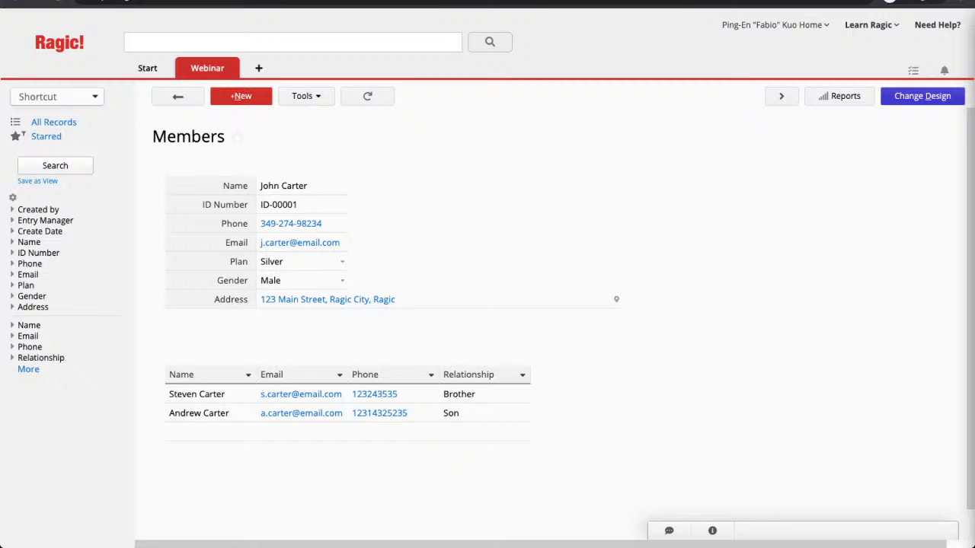
Step: Place a description block in cell A1 reading 'General Information'
{"action": "left_click", "coordinate": [922, 96]}
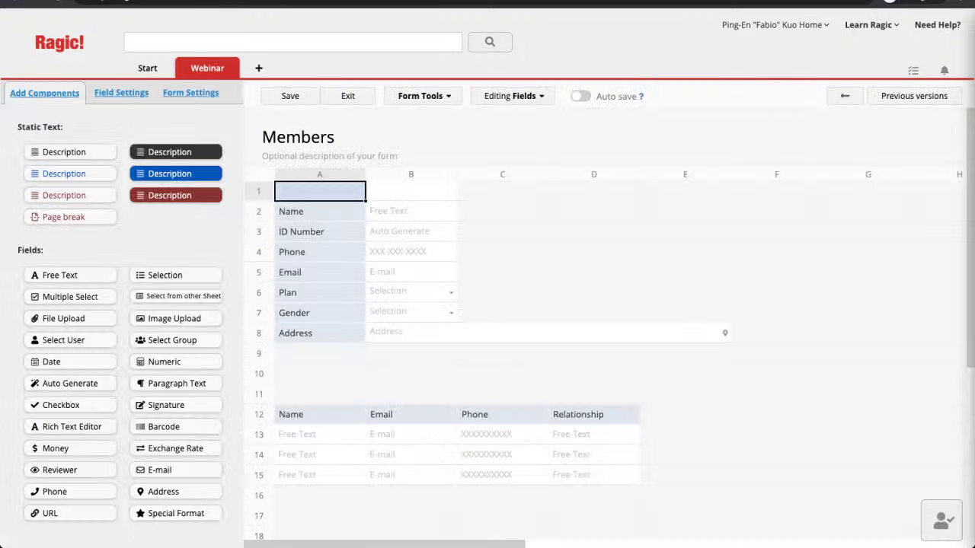
{"action": "left_click_drag", "start_coordinate": [70, 152], "coordinate": [335, 190]}
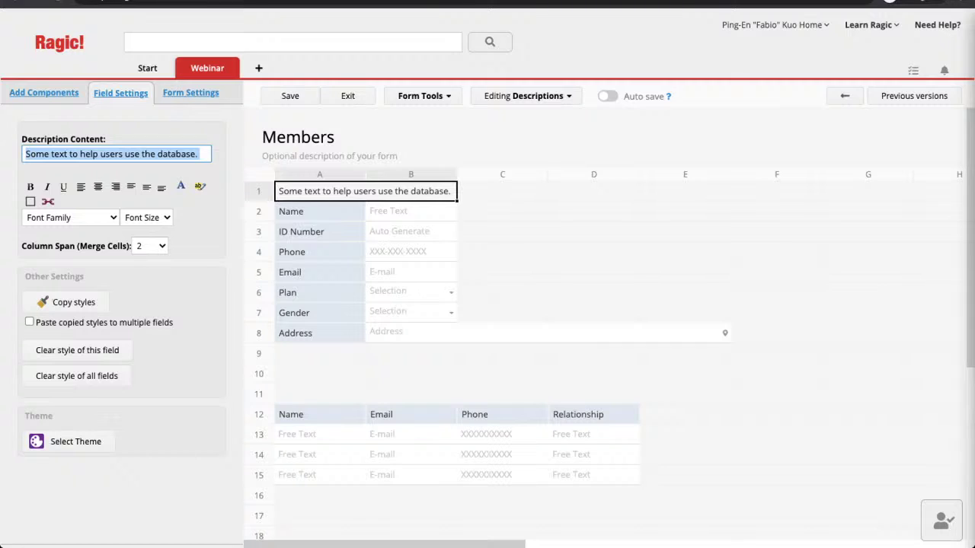
{"action": "type", "text": "Ge"}
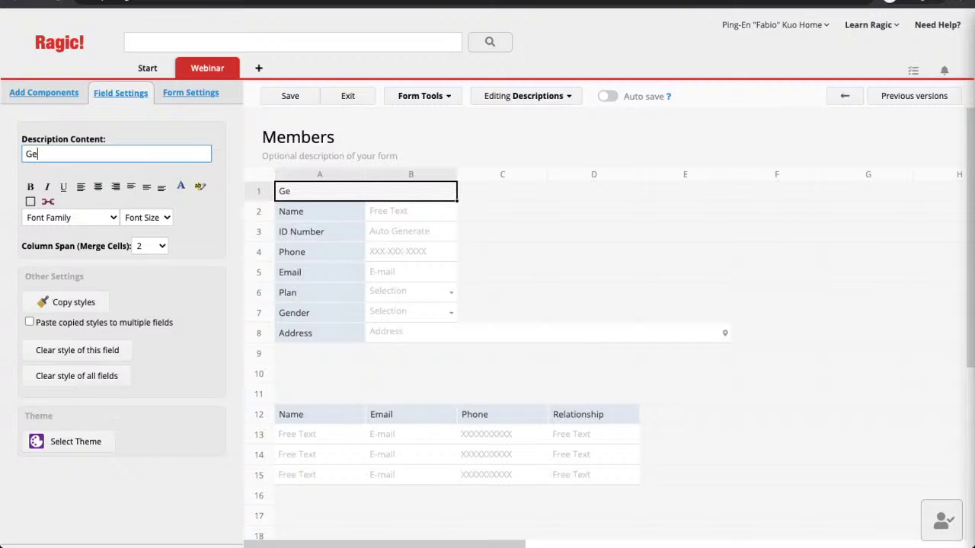
{"action": "type", "text": "neral Information"}
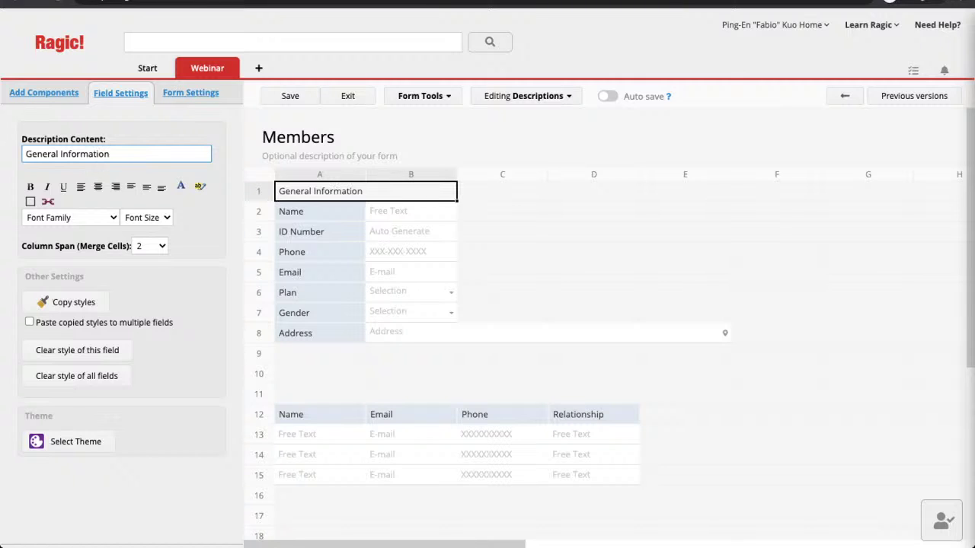
Step: Style the heading with font size 18, centred alignment and red text
{"action": "left_click", "coordinate": [146, 218]}
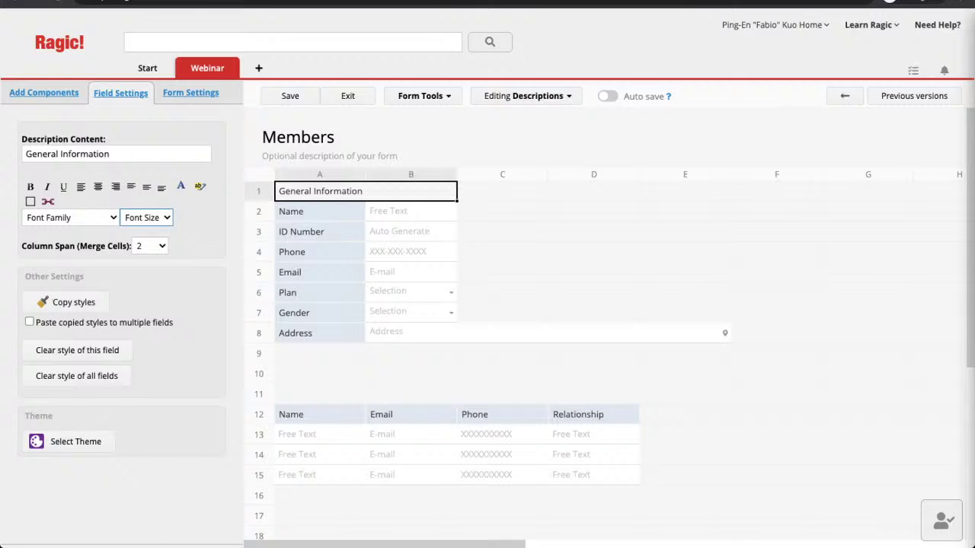
{"action": "left_click", "coordinate": [141, 328]}
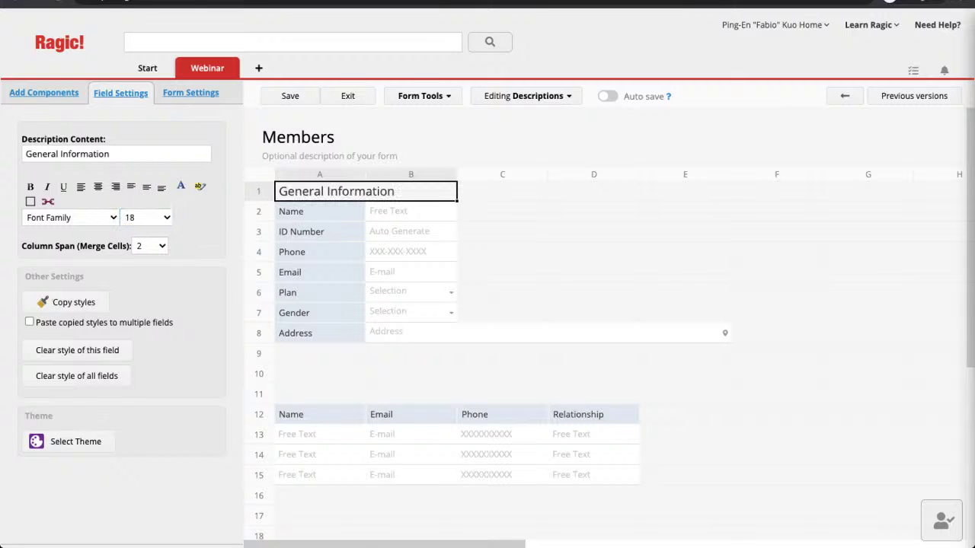
{"action": "left_click", "coordinate": [98, 187]}
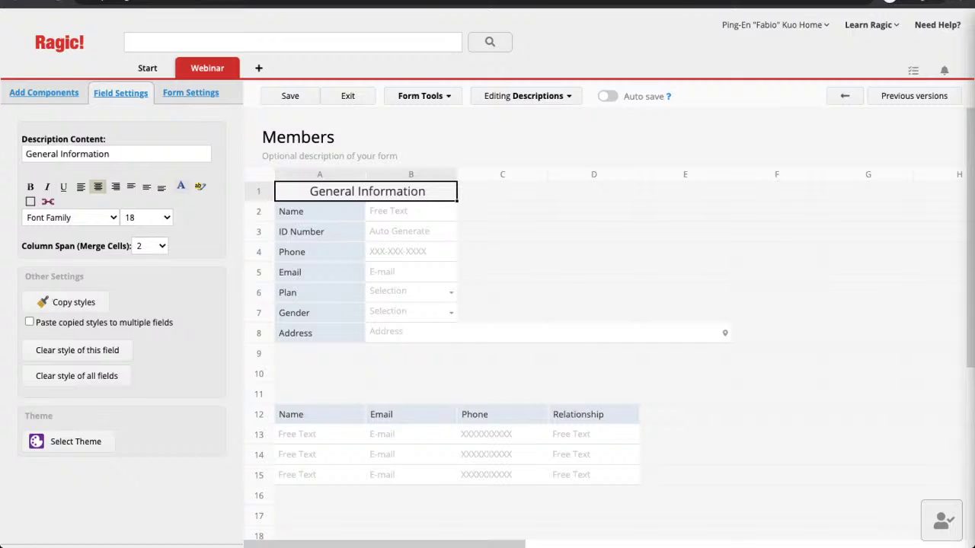
{"action": "left_click", "coordinate": [200, 187]}
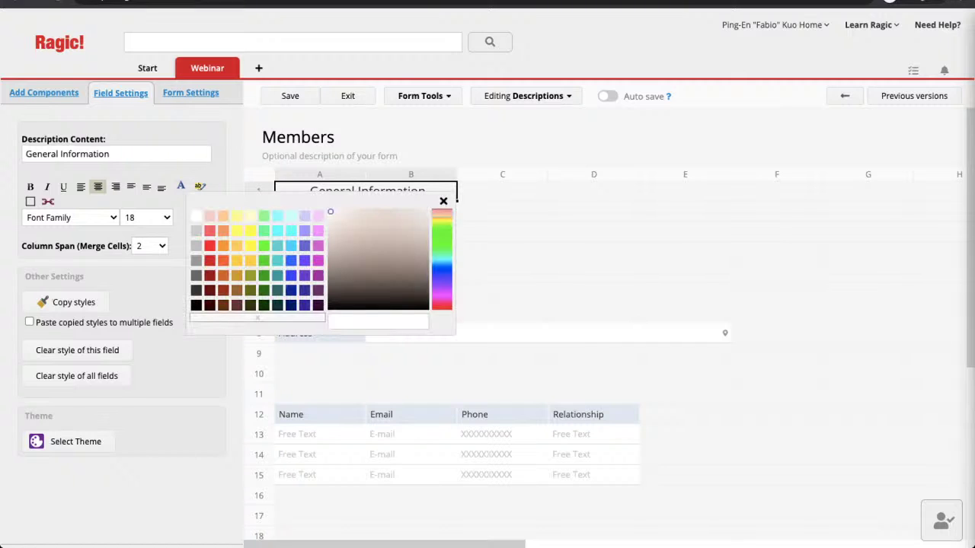
{"action": "left_click", "coordinate": [210, 231]}
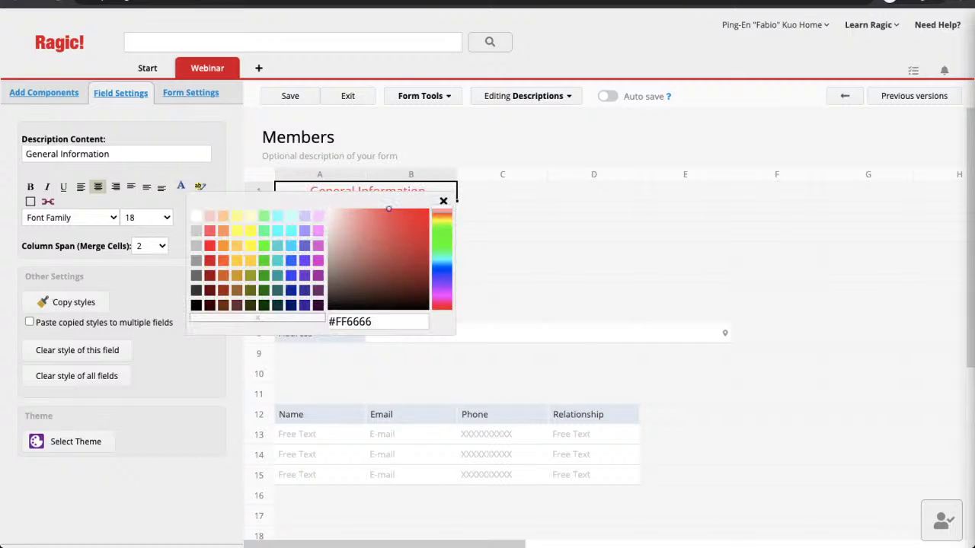
{"action": "left_click", "coordinate": [71, 217]}
{"action": "left_click", "coordinate": [443, 201]}
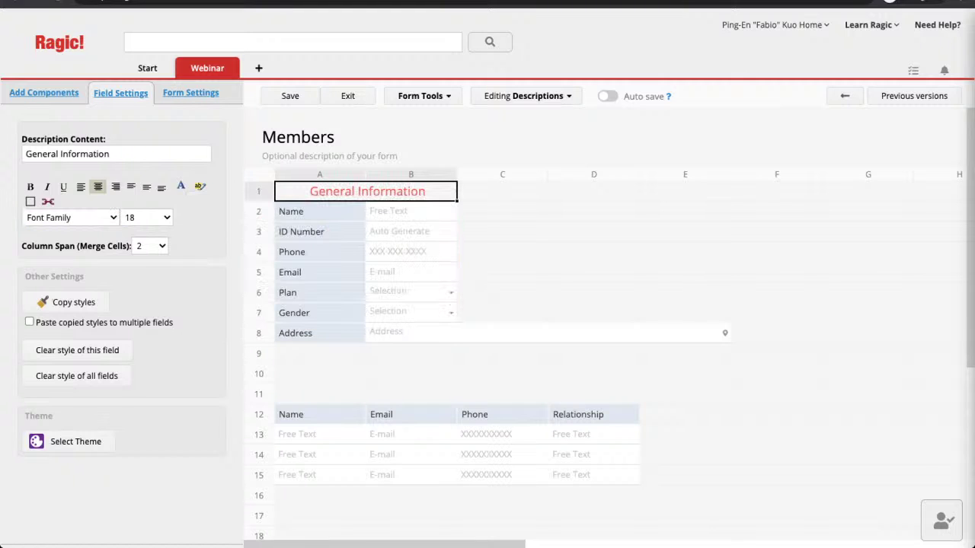
Step: Add a description block in cell A11 reading 'Emergency Contact Information'
{"action": "left_click", "coordinate": [320, 395]}
{"action": "left_click_drag", "start_coordinate": [70, 153], "coordinate": [331, 397]}
{"action": "triple_click", "coordinate": [111, 154]}
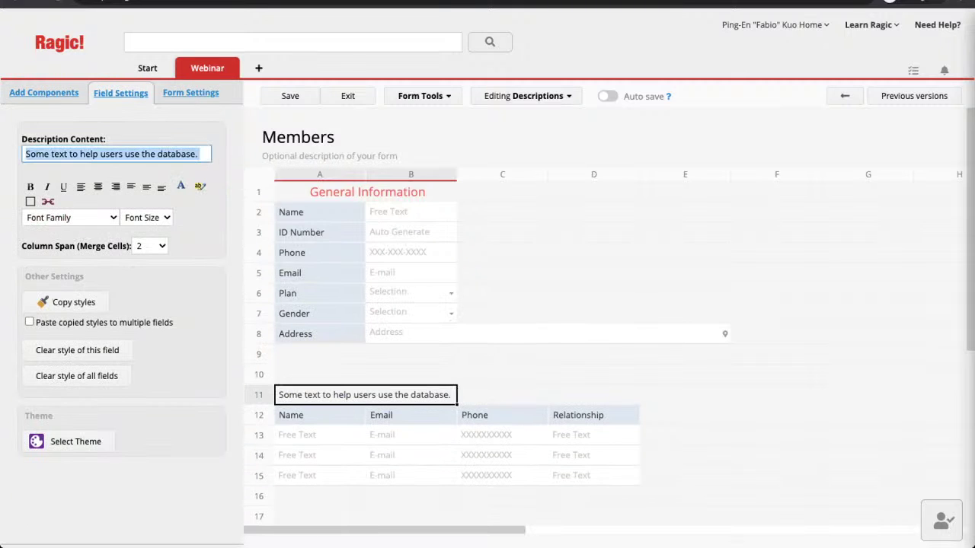
{"action": "type", "text": "Emergency C"}
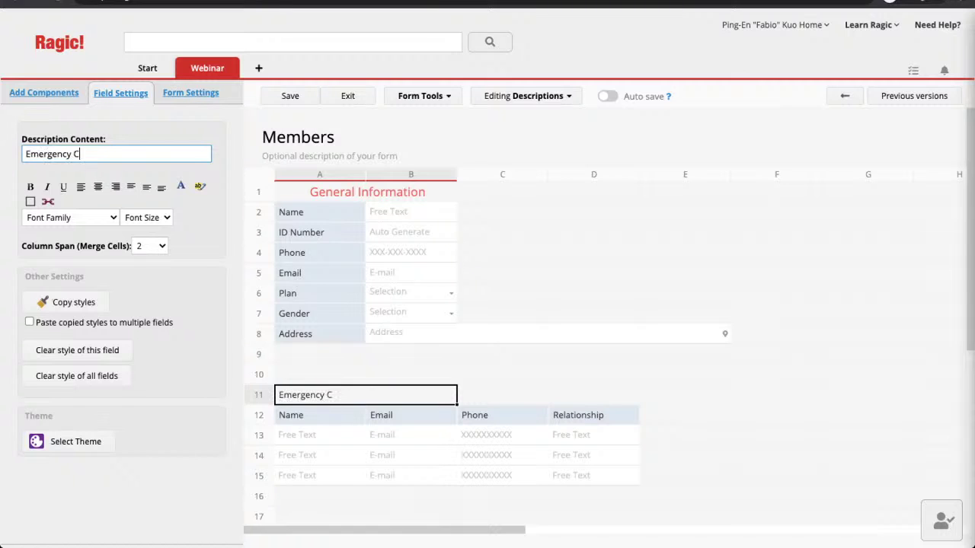
{"action": "type", "text": "ontact Information"}
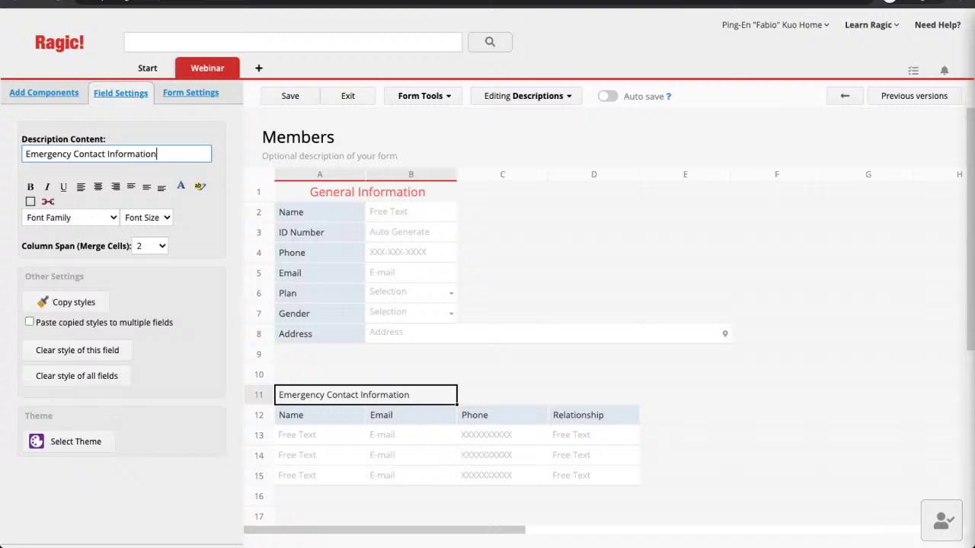
Step: Set the subtable heading to Cursive, size 18, spanning four columns, centred
{"action": "key", "text": "Tab"}
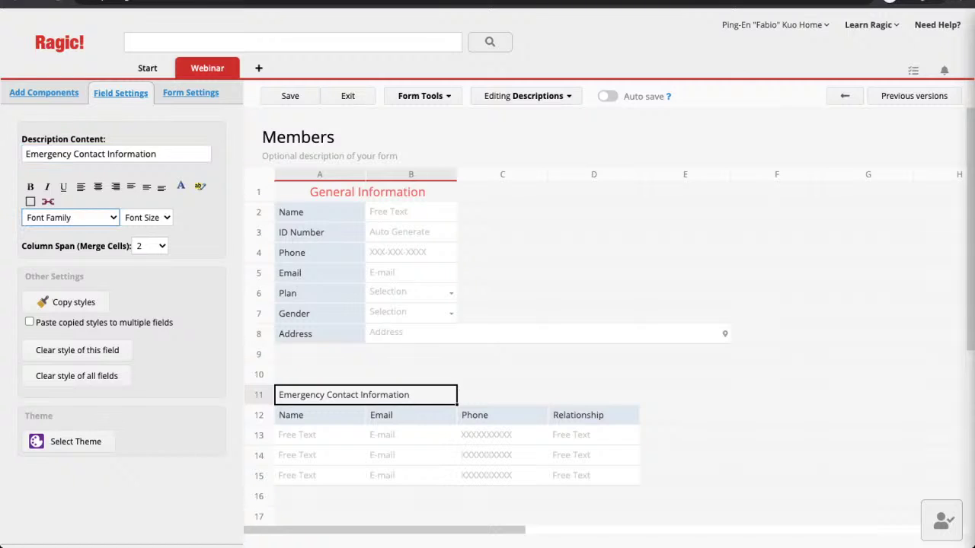
{"action": "key", "text": "Down"}
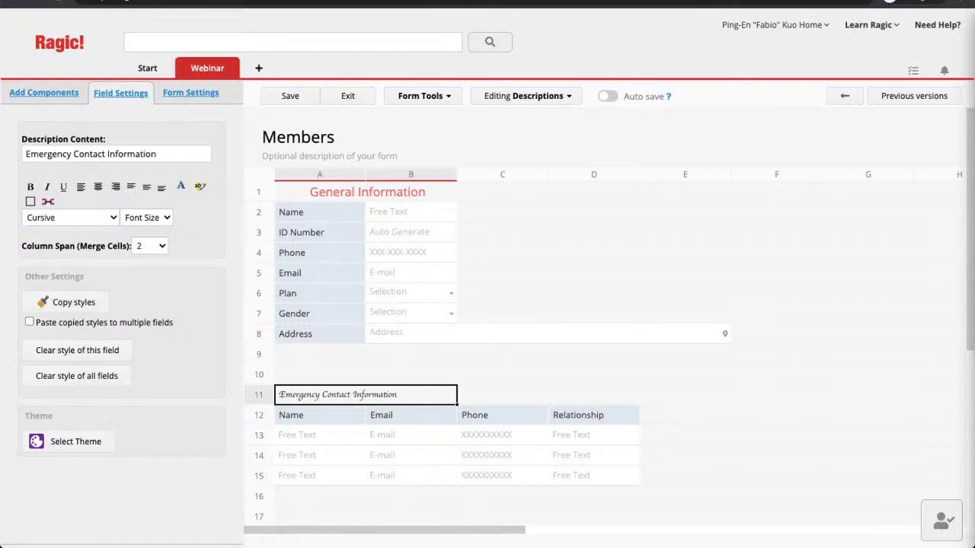
{"action": "key", "text": "Tab"}
{"action": "key", "text": "Down"}
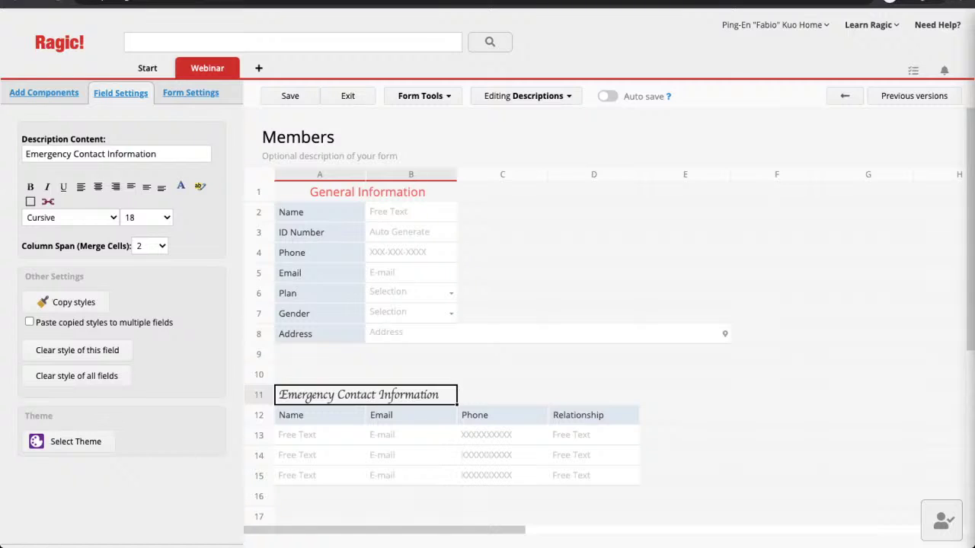
{"action": "key", "text": "Tab"}
{"action": "key", "text": "Down"}
{"action": "key", "text": "Down"}
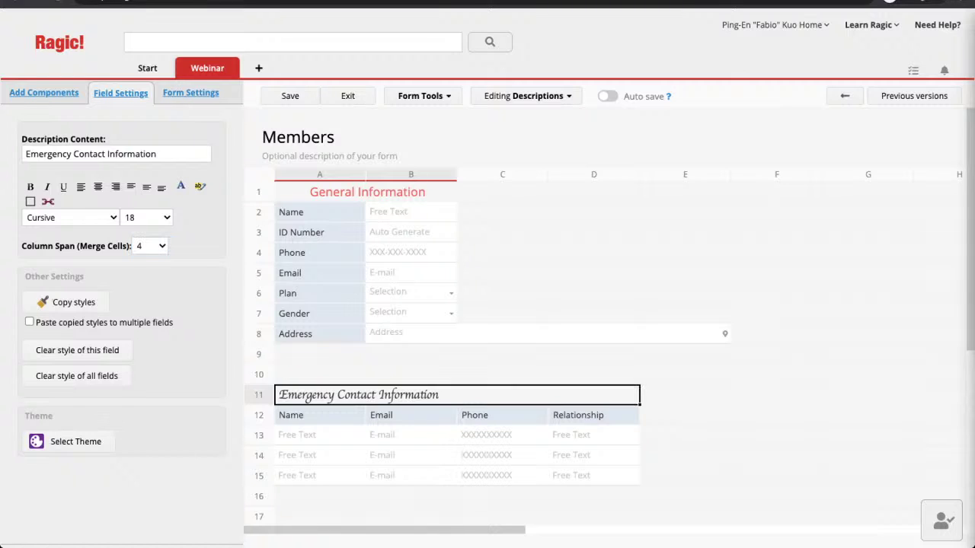
{"action": "left_click", "coordinate": [97, 186]}
Step: Give the heading a light pink #FFCCCC background and save the form design
{"action": "left_click", "coordinate": [199, 186]}
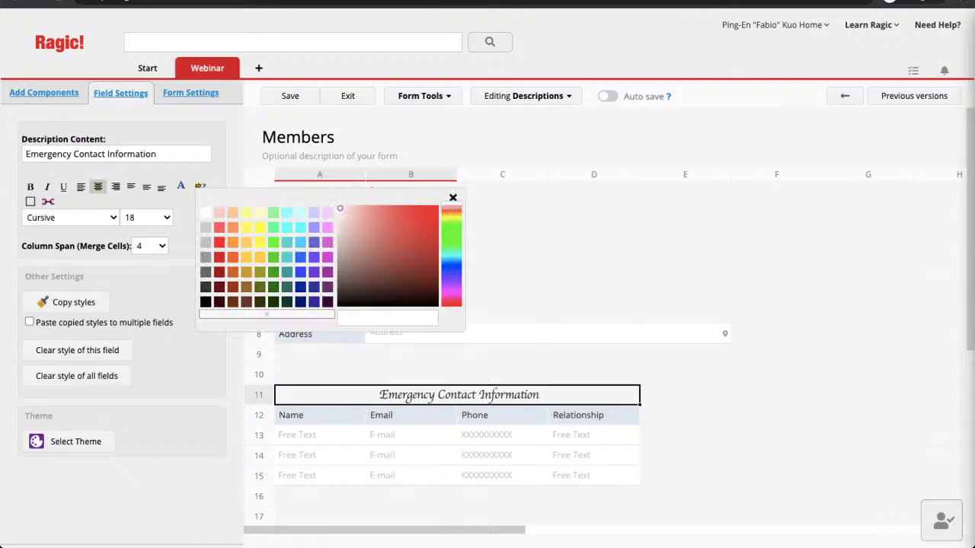
{"action": "left_click", "coordinate": [218, 212]}
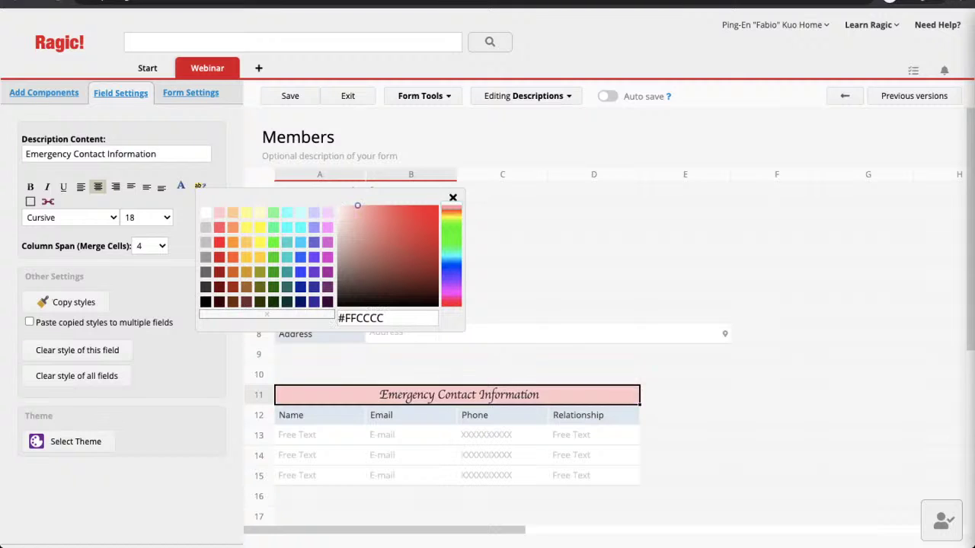
{"action": "left_click", "coordinate": [201, 186]}
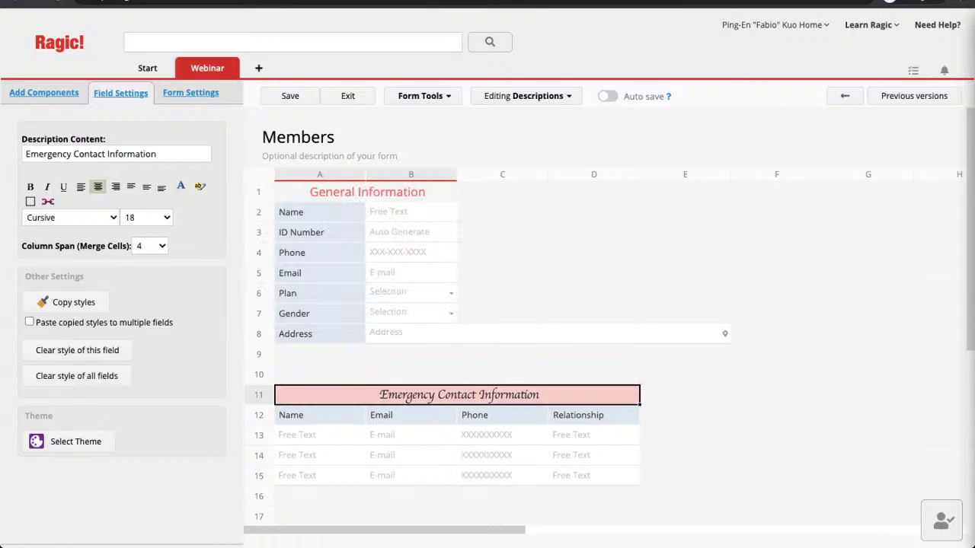
{"action": "key", "text": "ctrl+s"}
{"action": "key", "text": "Return"}
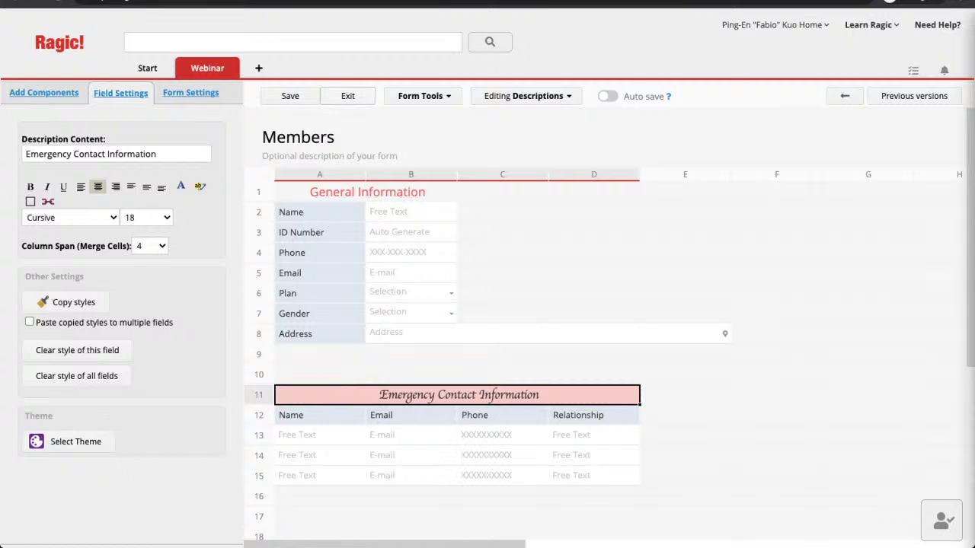
Step: Leave the form designer and go back to the Members listing
{"action": "key", "text": "Return"}
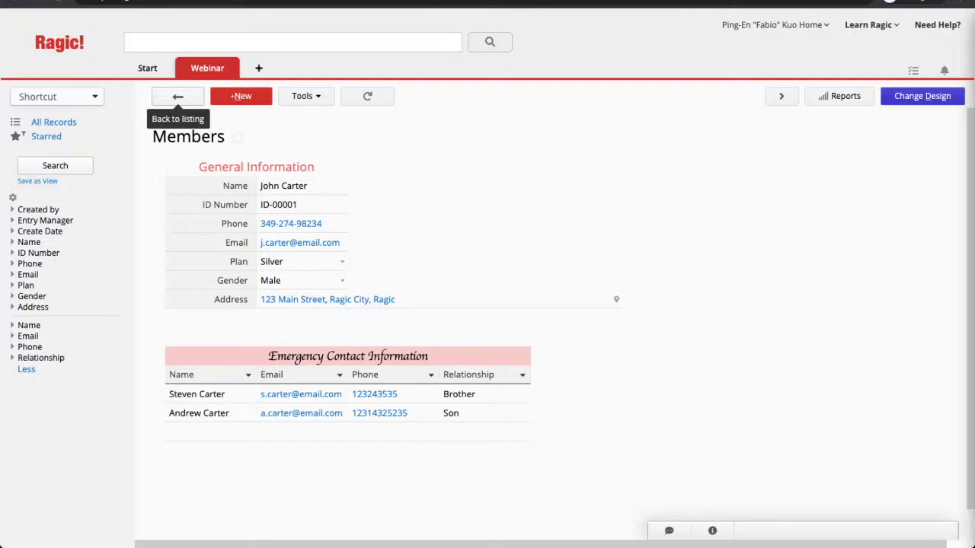
{"action": "left_click", "coordinate": [178, 97]}
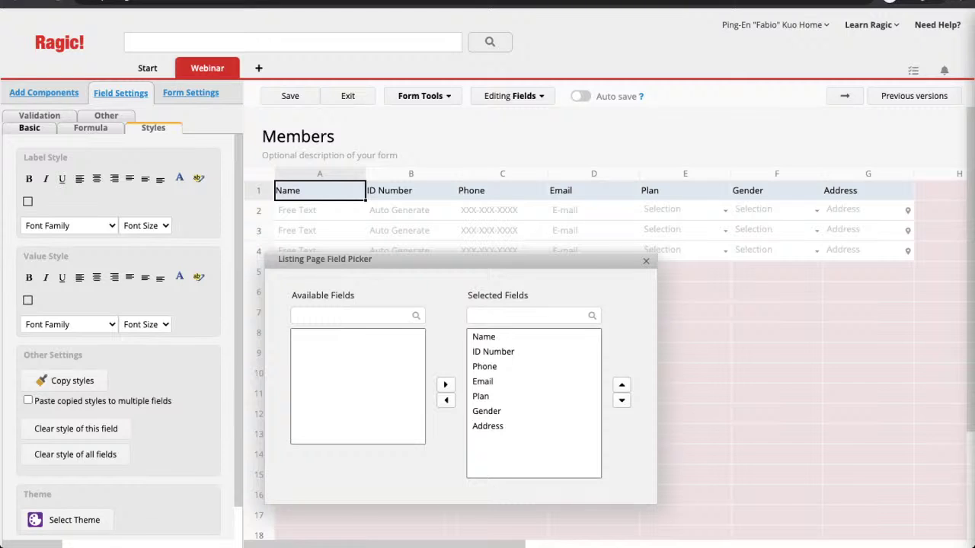
Step: Remove Phone and Email from the listing's shown fields
{"action": "left_click", "coordinate": [484, 366]}
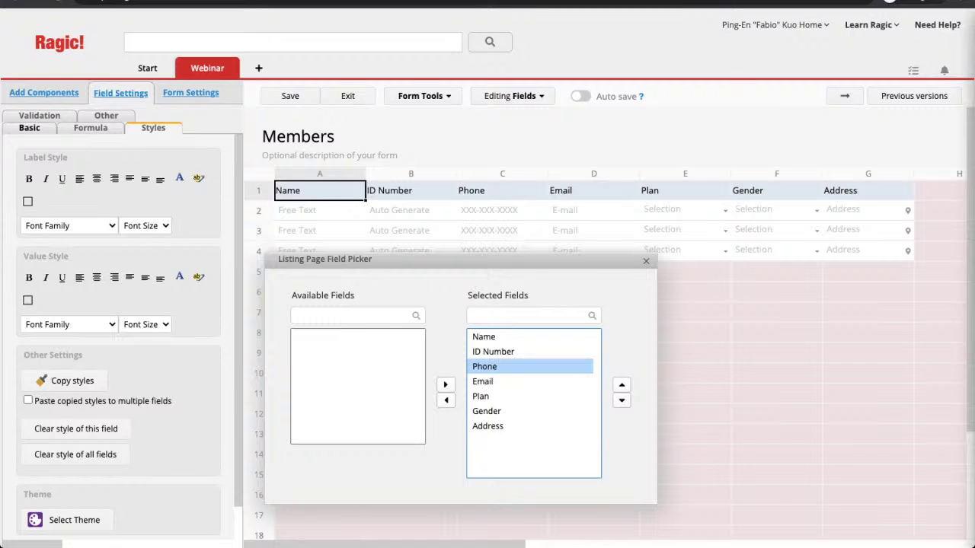
{"action": "left_click", "coordinate": [446, 400]}
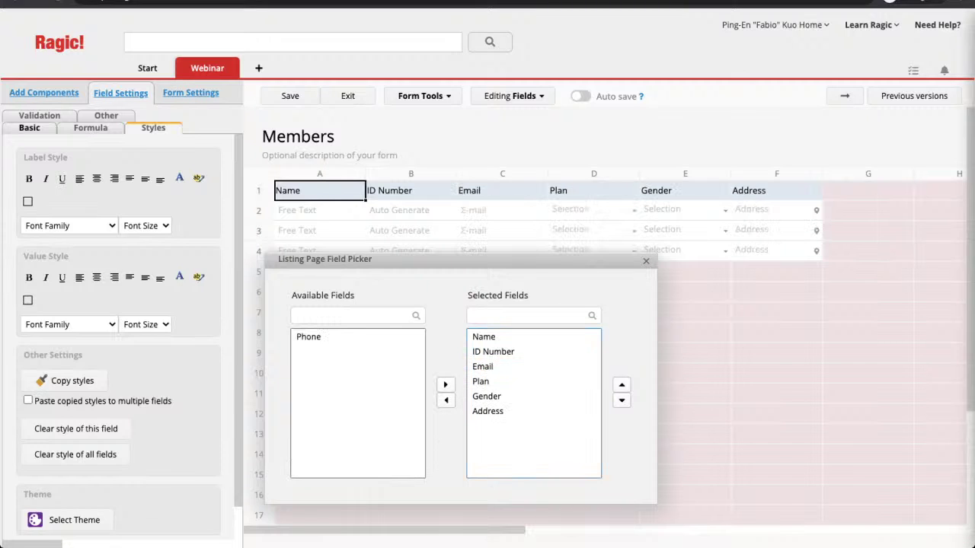
{"action": "left_click", "coordinate": [483, 366]}
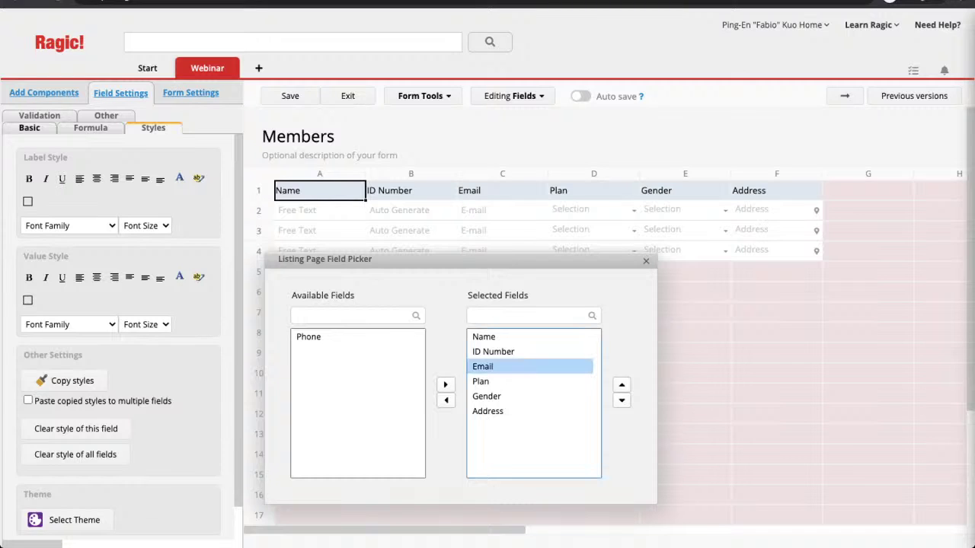
{"action": "left_click", "coordinate": [446, 400]}
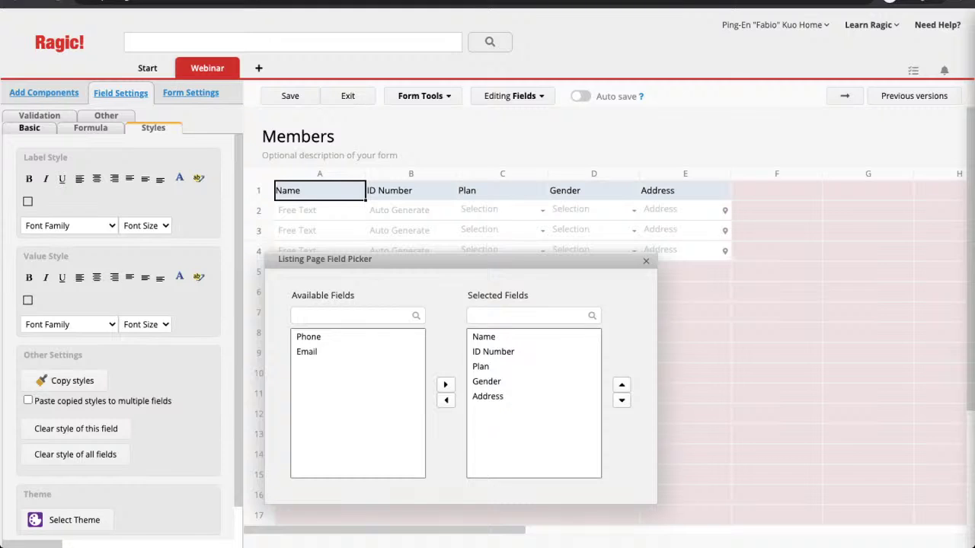
{"action": "left_click", "coordinate": [646, 261]}
Step: Delete the Gender and Address columns from the listing
{"action": "left_click", "coordinate": [594, 191]}
{"action": "key", "text": "BackSpace"}
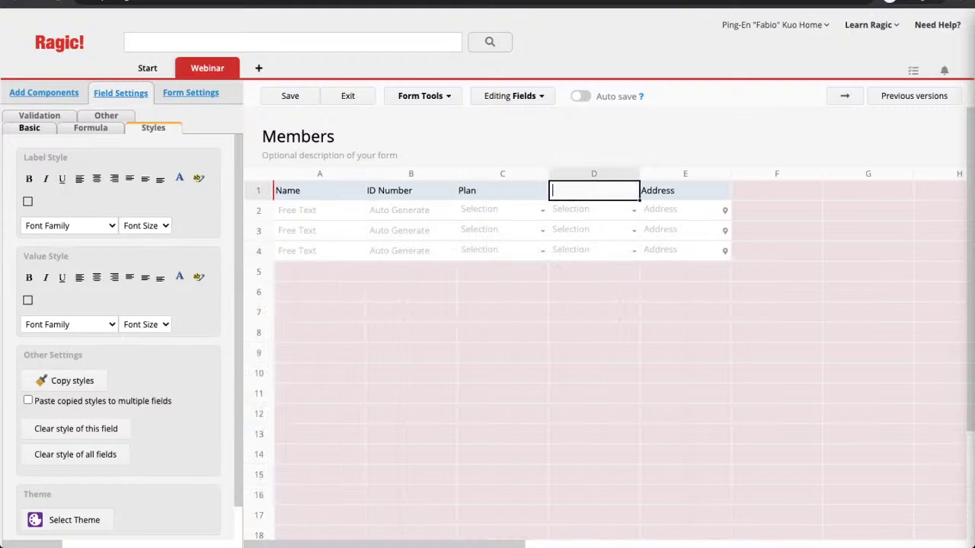
{"action": "key", "text": "BackSpace"}
{"action": "key", "text": "BackSpace"}
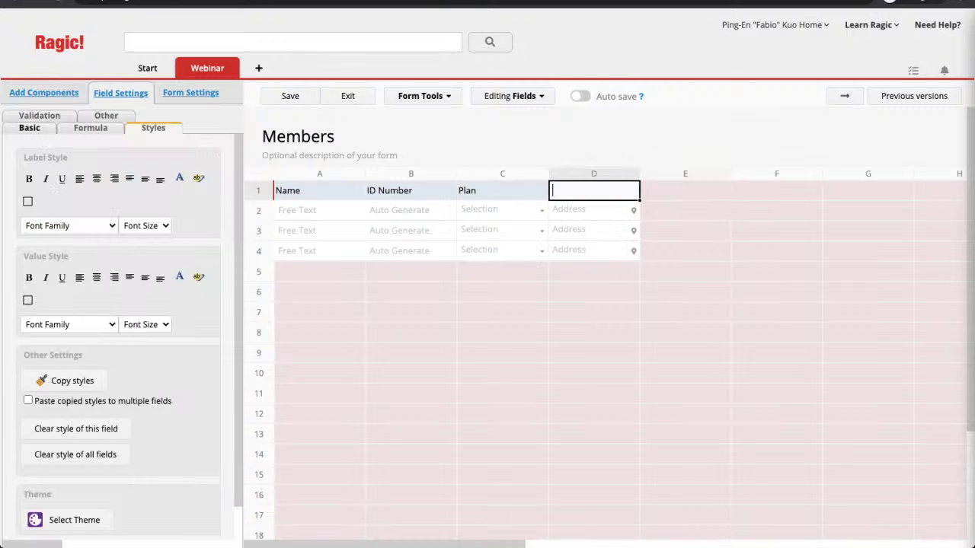
{"action": "key", "text": "BackSpace"}
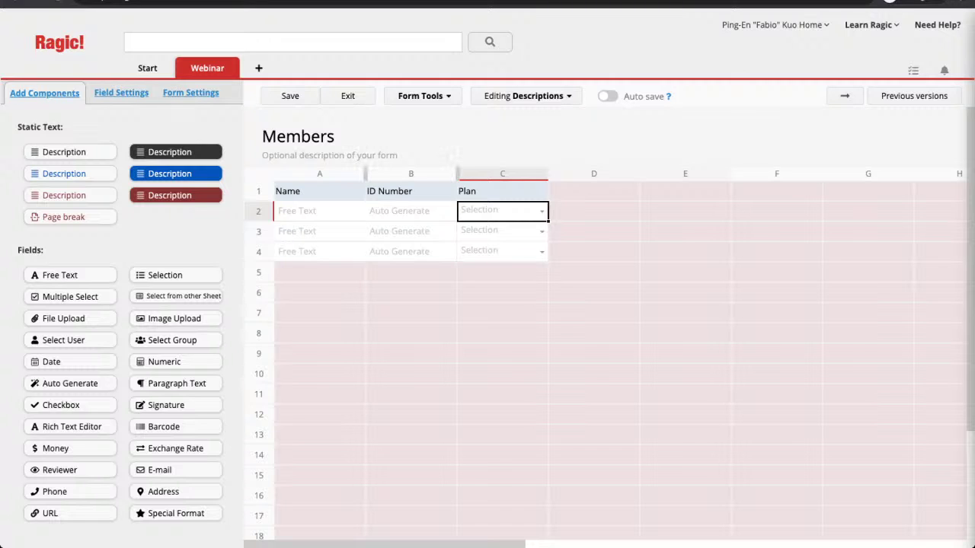
Step: Widen the ID Number column and the Plan column to 216px, then save the listing design
{"action": "left_click_drag", "start_coordinate": [457, 174], "coordinate": [516, 173]}
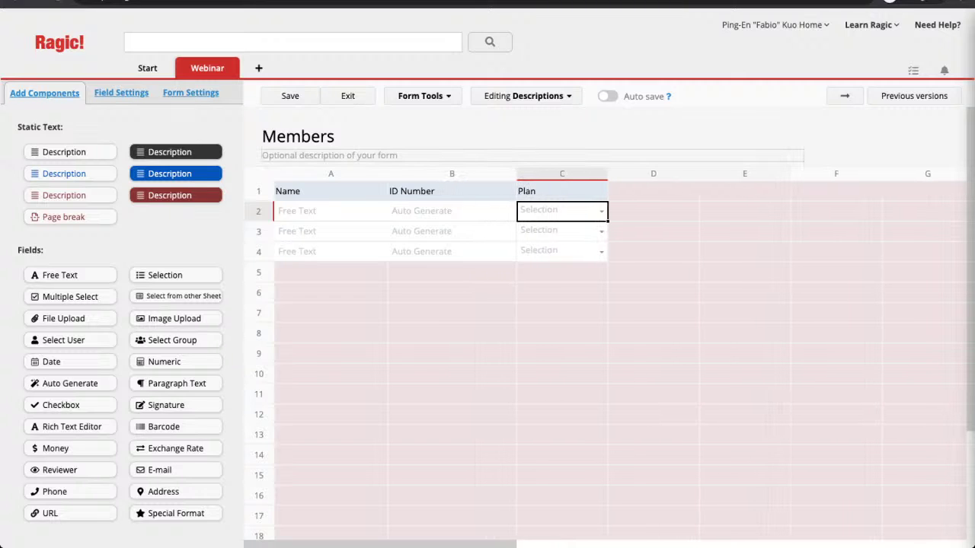
{"action": "left_click_drag", "start_coordinate": [608, 173], "coordinate": [645, 174]}
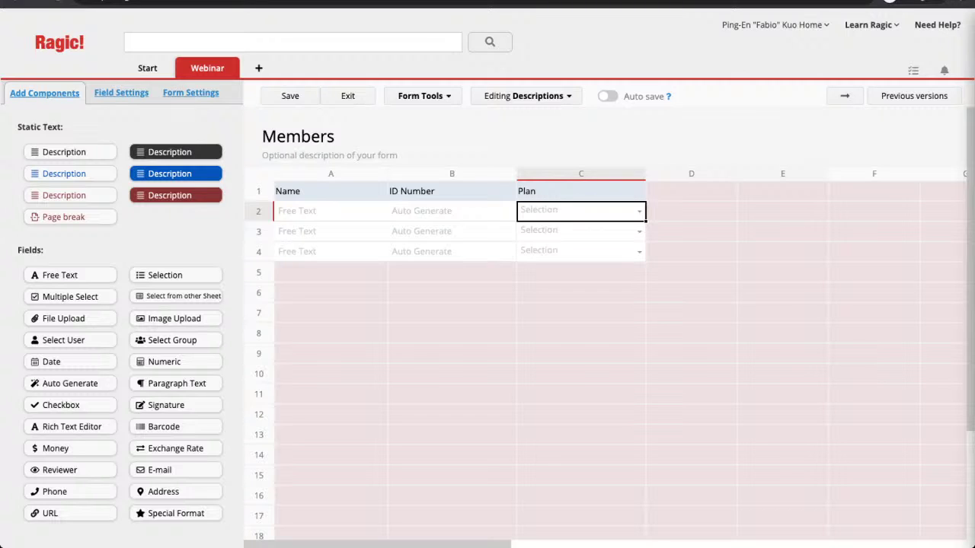
{"action": "left_click", "coordinate": [290, 96]}
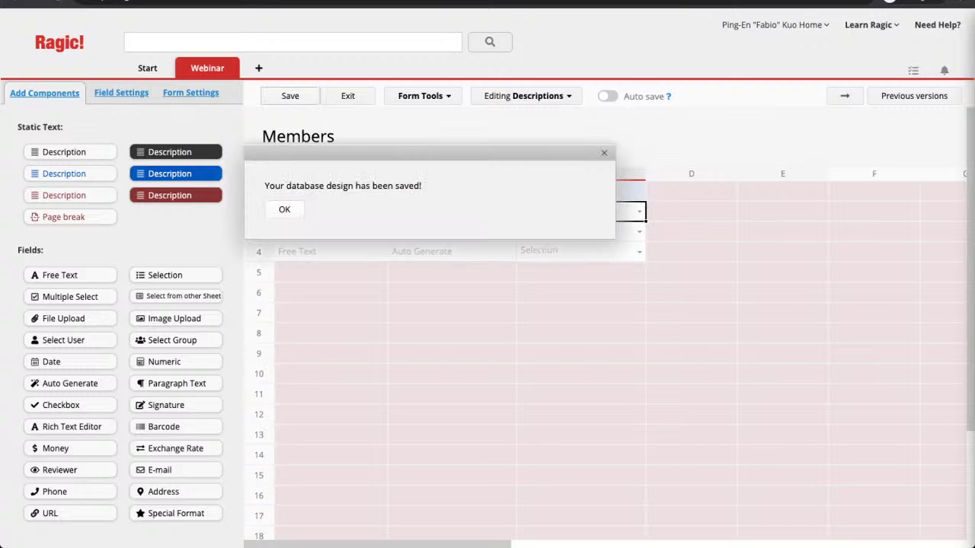
{"action": "key", "text": "Return"}
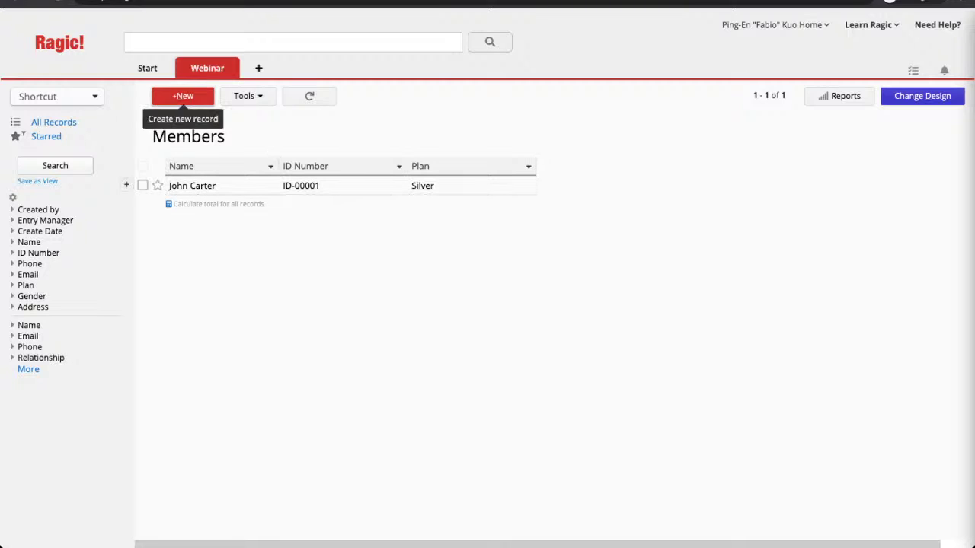
Step: Create a new member with name, phone, email, Gold plan, Male gender and street address
{"action": "left_click", "coordinate": [182, 96]}
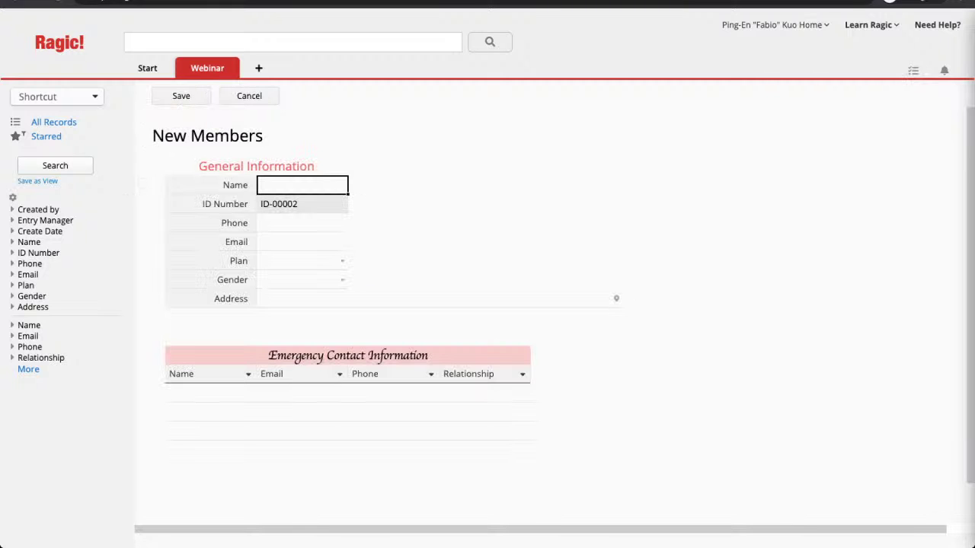
{"action": "key", "text": "Tab"}
{"action": "type", "text": "12390845"}
{"action": "key", "text": "Tab"}
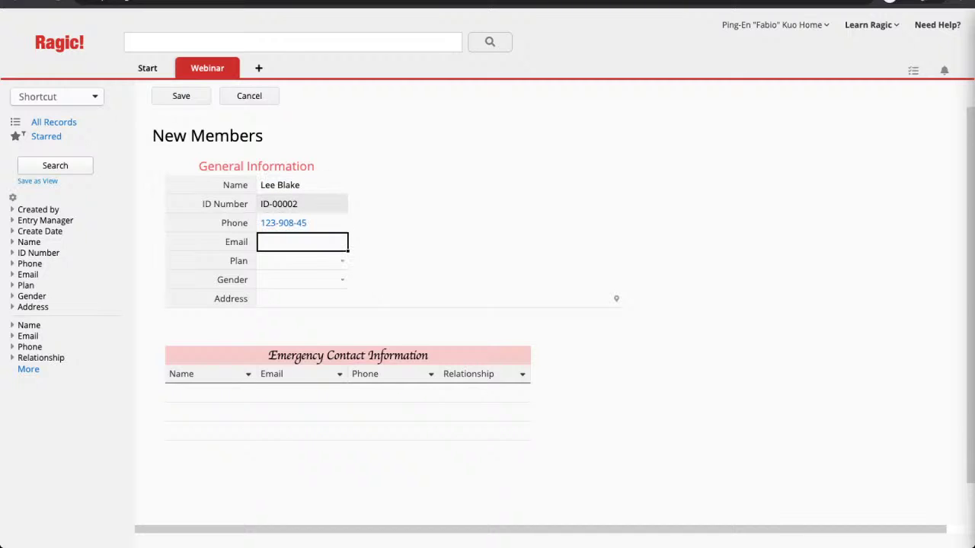
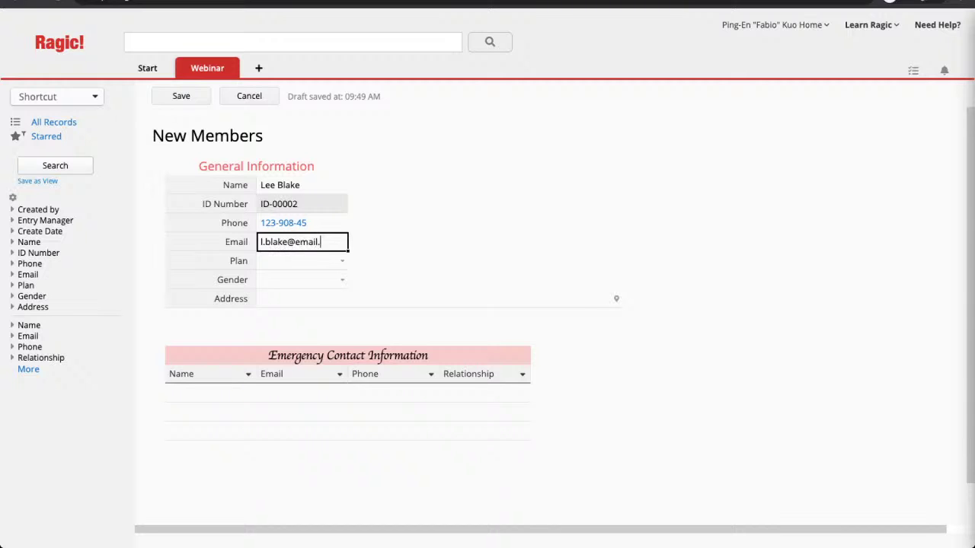
{"action": "left_click", "coordinate": [342, 260]}
{"action": "key", "text": "Down"}
{"action": "key", "text": "Down"}
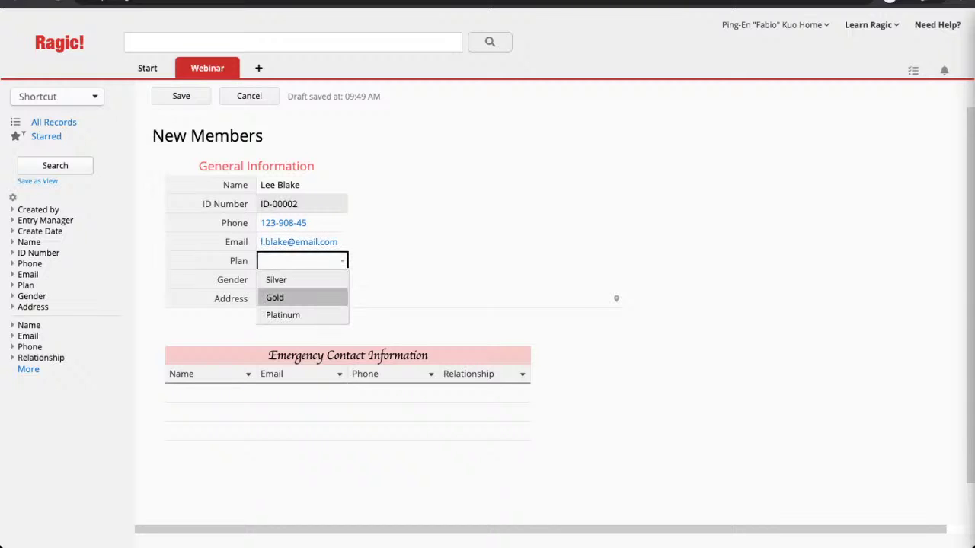
{"action": "key", "text": "Return"}
{"action": "key", "text": "Tab"}
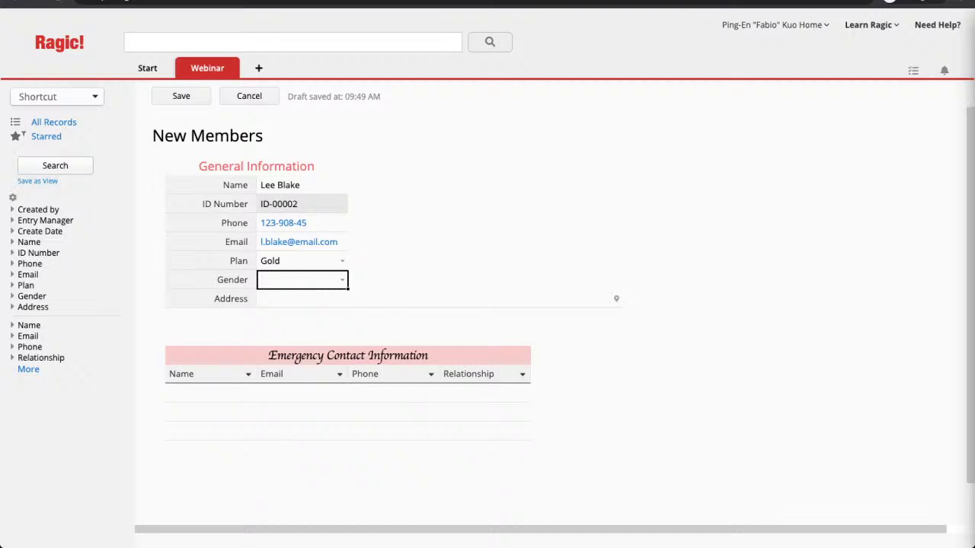
{"action": "key", "text": "Return"}
{"action": "key", "text": "Down"}
{"action": "key", "text": "Return"}
{"action": "key", "text": "Tab"}
{"action": "type", "text": "123 Rg"}
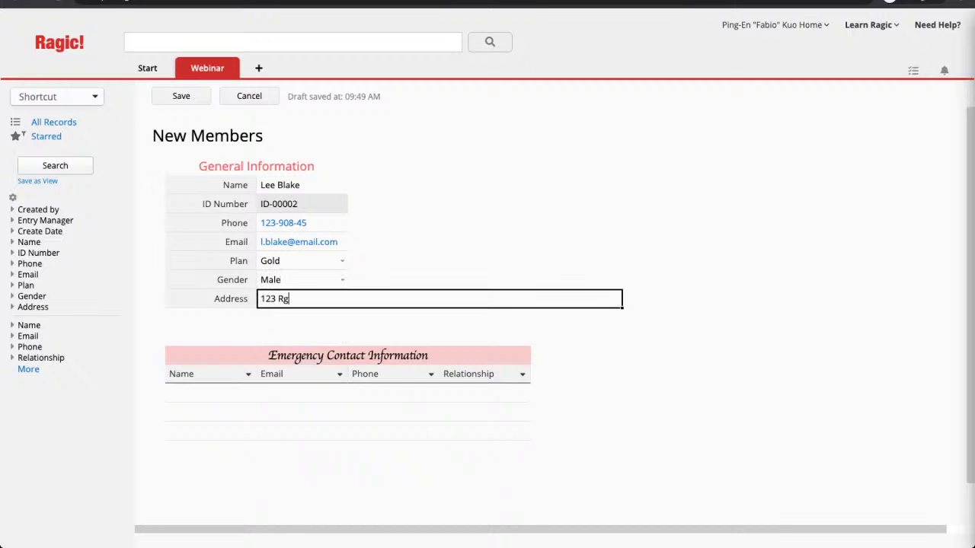
{"action": "key", "text": "BackSpace"}
{"action": "type", "text": "agic Street, Ragic Town, Ragic"}
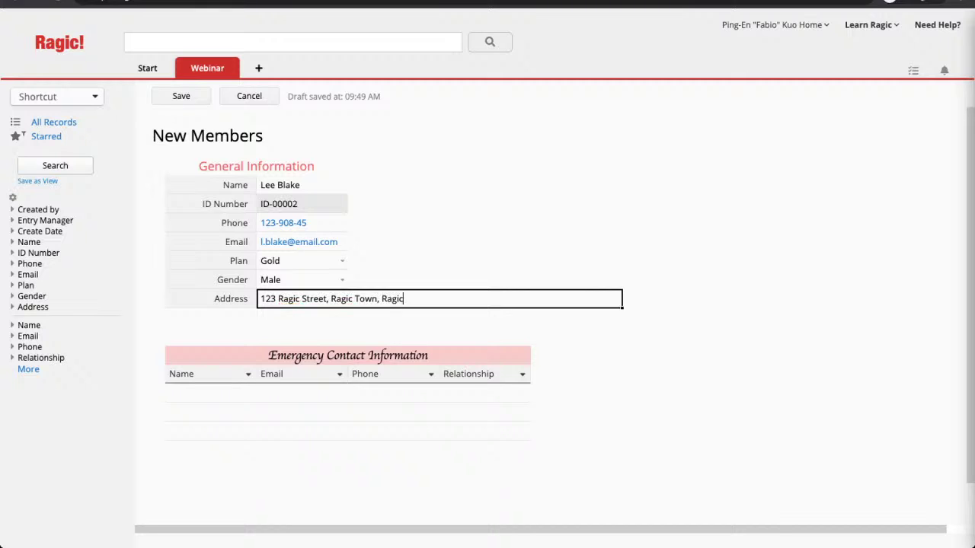
Step: Add a Step-brother emergency contact with name, email and phone, then save the record
{"action": "key", "text": "Tab"}
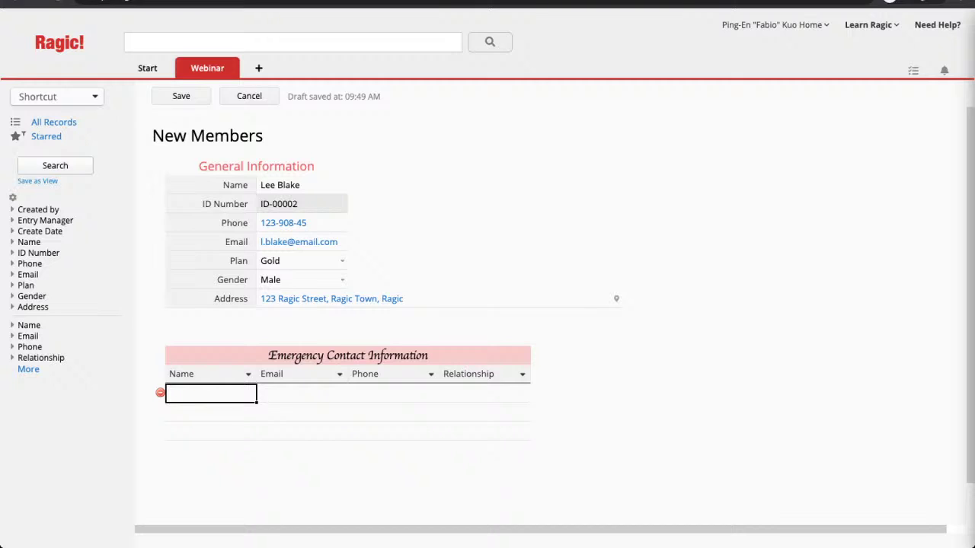
{"action": "type", "text": "Brow"}
{"action": "key", "text": "BackSpace"}
{"action": "key", "text": "BackSpace"}
{"action": "key", "text": "BackSpace"}
{"action": "key", "text": "BackSpace"}
{"action": "key", "text": "Tab"}
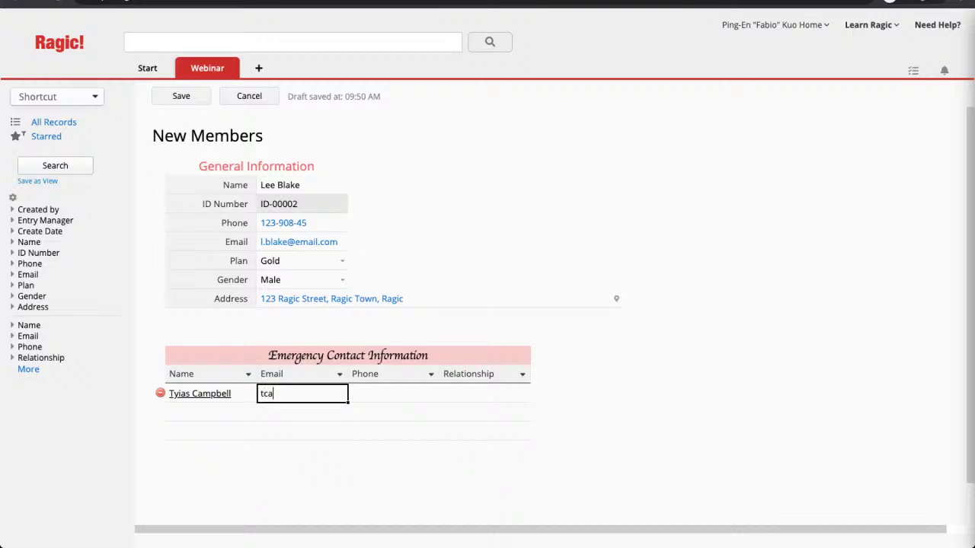
{"action": "key", "text": "Tab"}
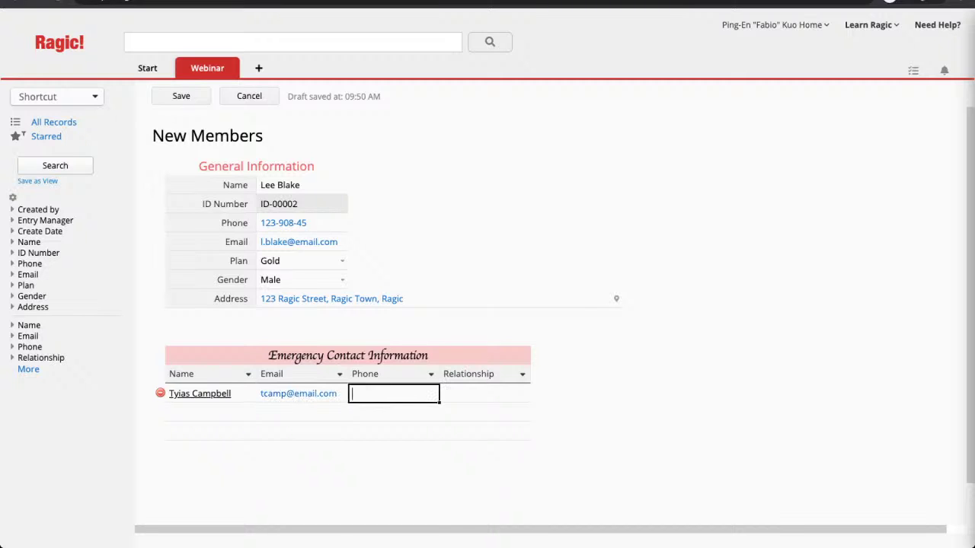
{"action": "type", "text": "12312354"}
{"action": "key", "text": "Tab"}
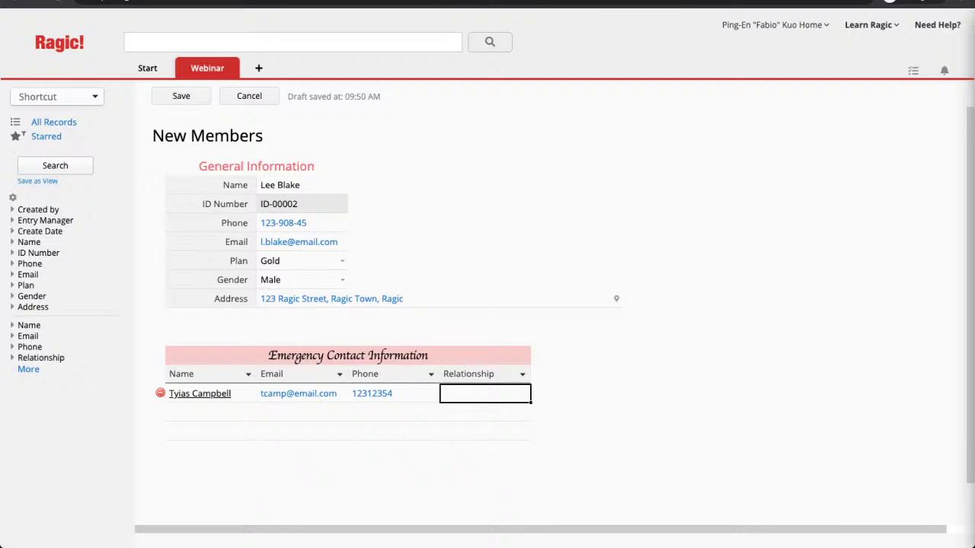
{"action": "type", "text": "Step-brother"}
{"action": "key", "text": "shift+Tab"}
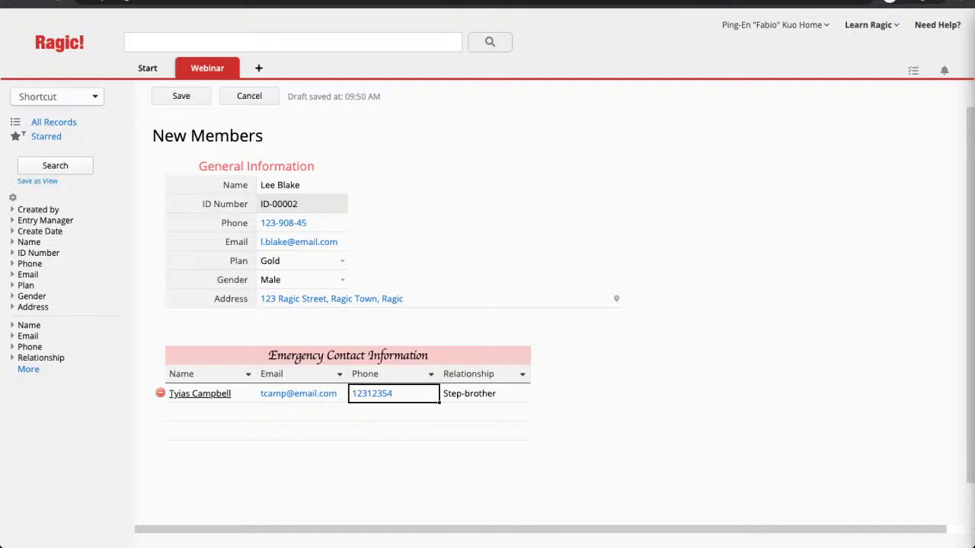
{"action": "key", "text": "shift+Tab"}
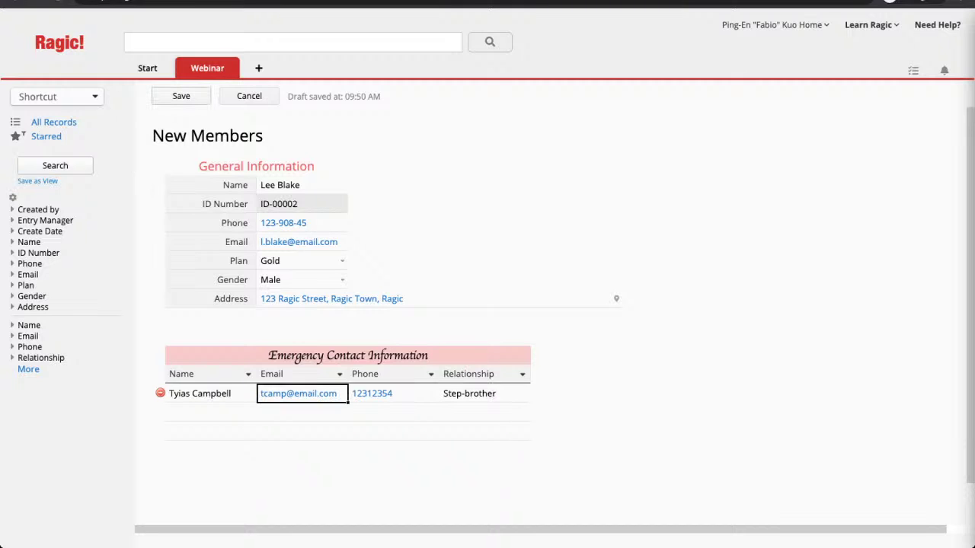
{"action": "key", "text": "super+s"}
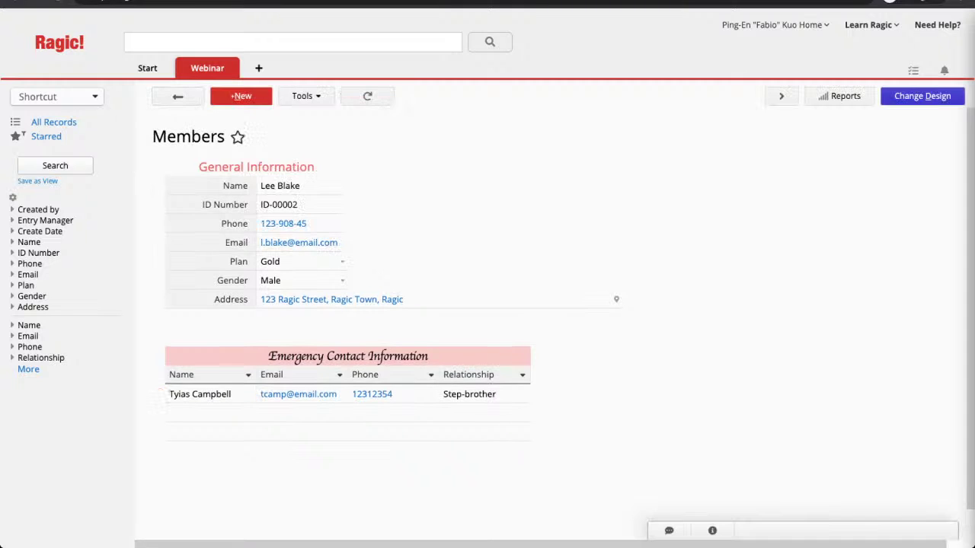
Step: Start another member record and enter the member's name, phone number and email
{"action": "left_click", "coordinate": [240, 96]}
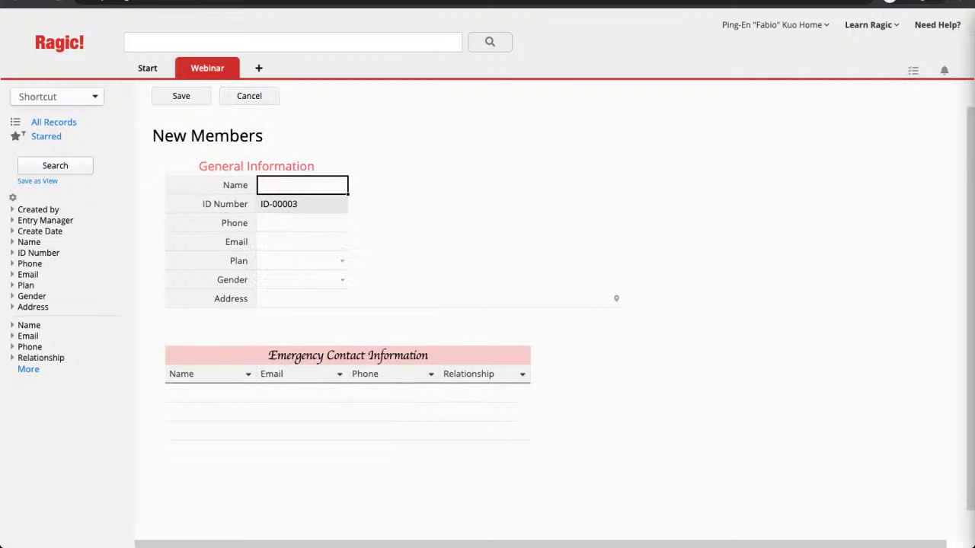
{"action": "key", "text": "Tab"}
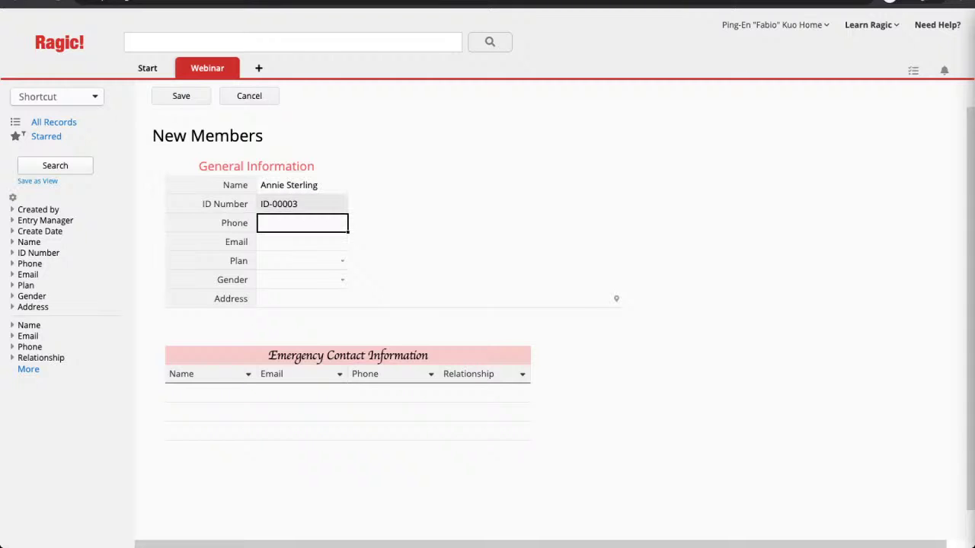
{"action": "key", "text": "Tab"}
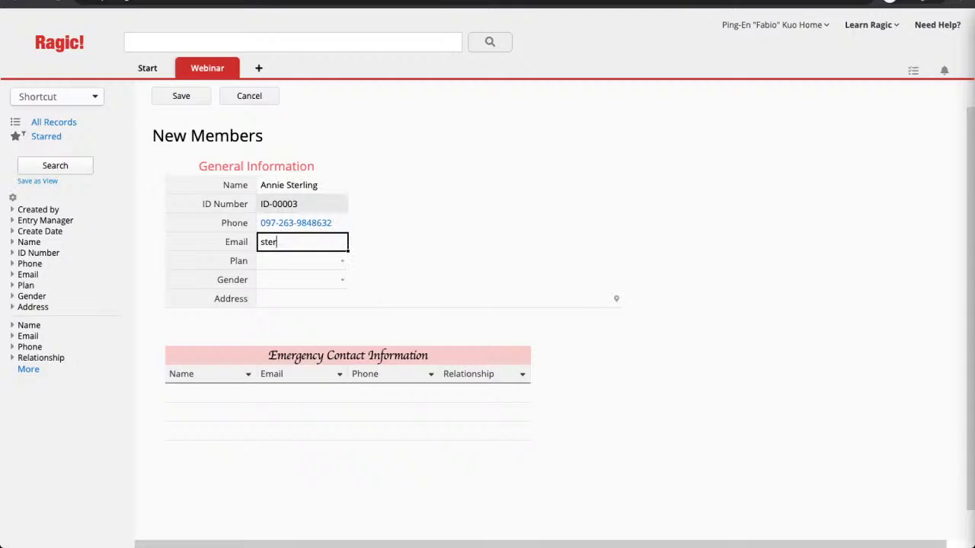
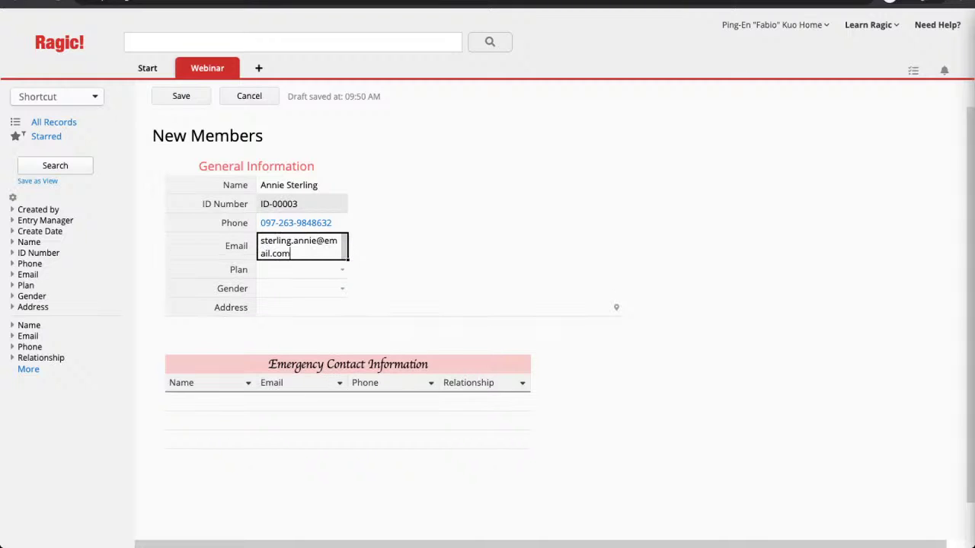
Step: Set the plan to Platinum and gender to Female, and type the member's address
{"action": "left_click", "coordinate": [302, 269]}
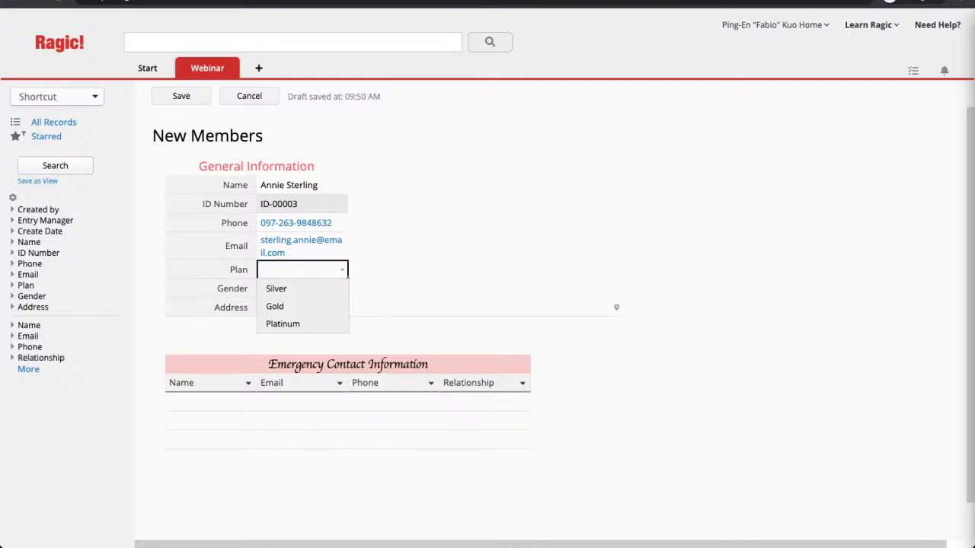
{"action": "left_click", "coordinate": [297, 323]}
{"action": "left_click", "coordinate": [302, 289]}
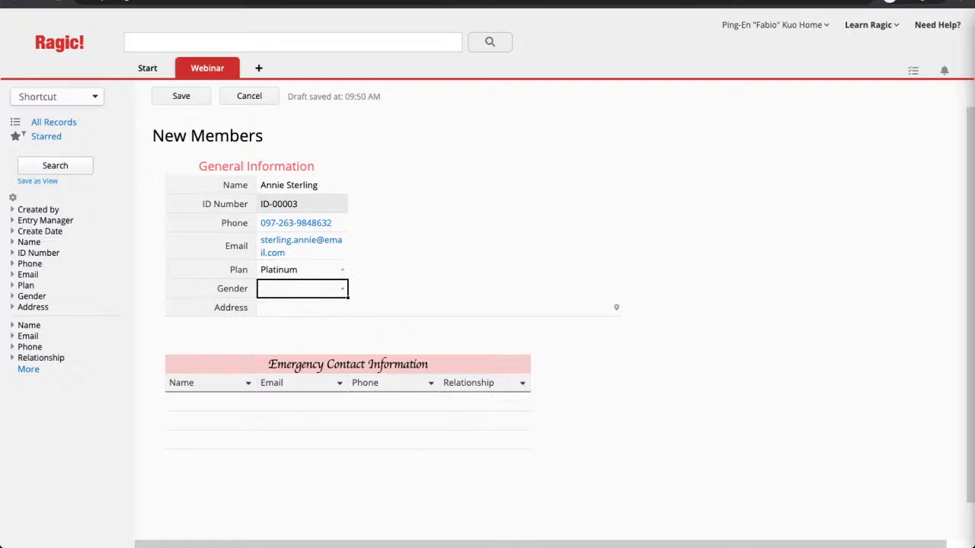
{"action": "left_click", "coordinate": [298, 325]}
{"action": "left_click", "coordinate": [440, 307]}
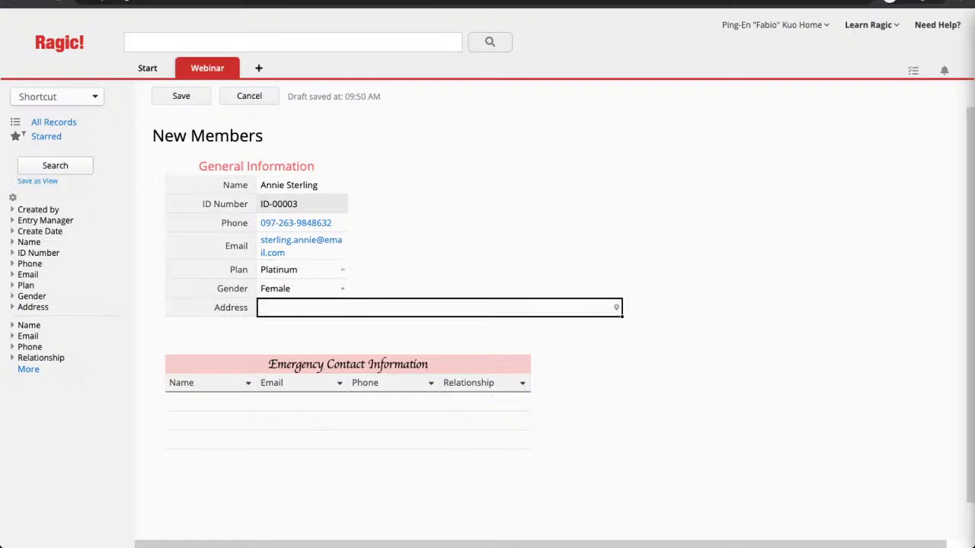
{"action": "type", "text": "78 Ragicer alley, Ragic"}
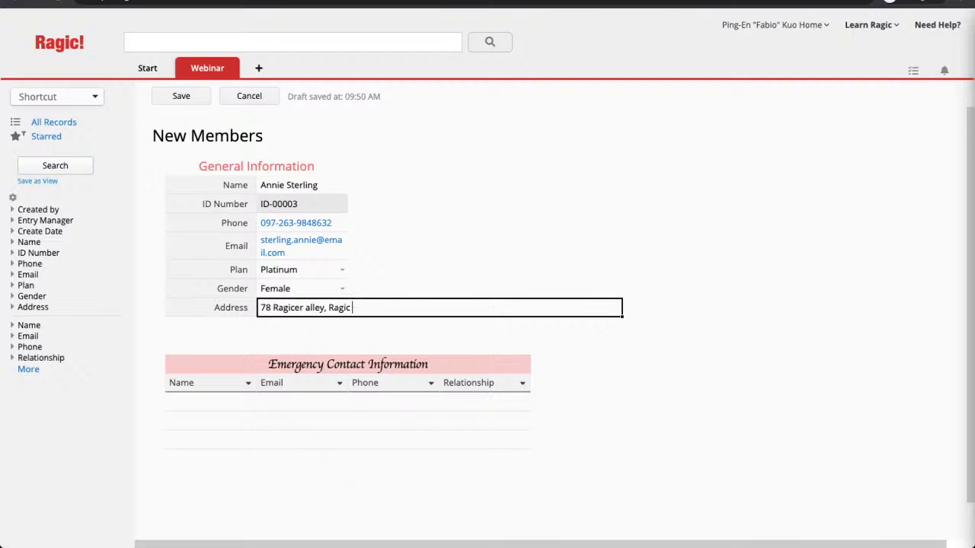
{"action": "type", "text": " City, Ragic"}
Step: Add a Husband emergency contact with the contact's name, email and phone
{"action": "left_click", "coordinate": [211, 402]}
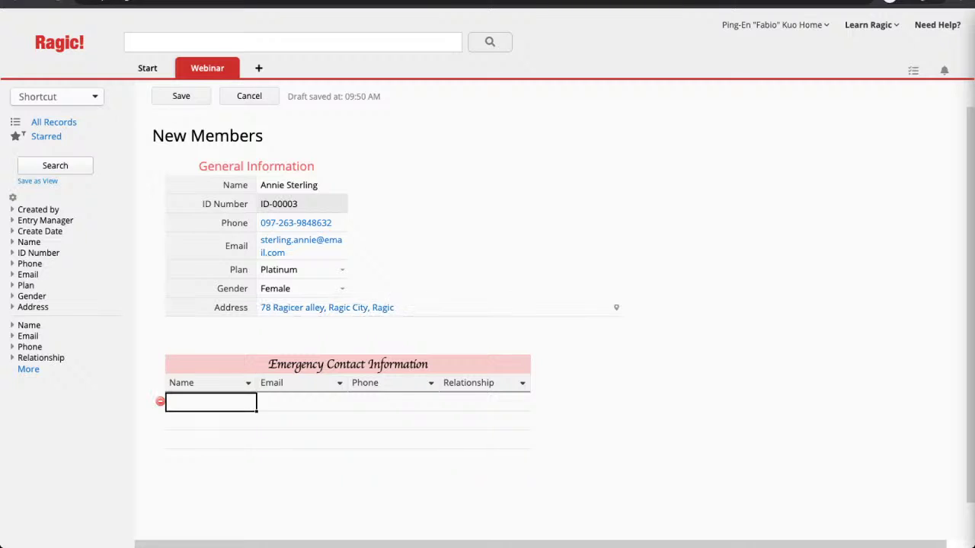
{"action": "type", "text": "terling"}
{"action": "key", "text": "Tab"}
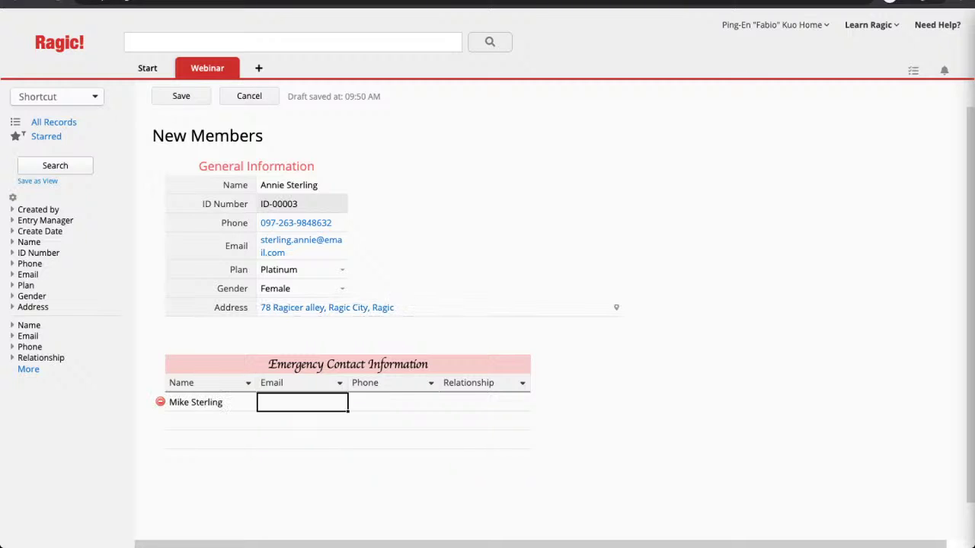
{"action": "key", "text": "Tab"}
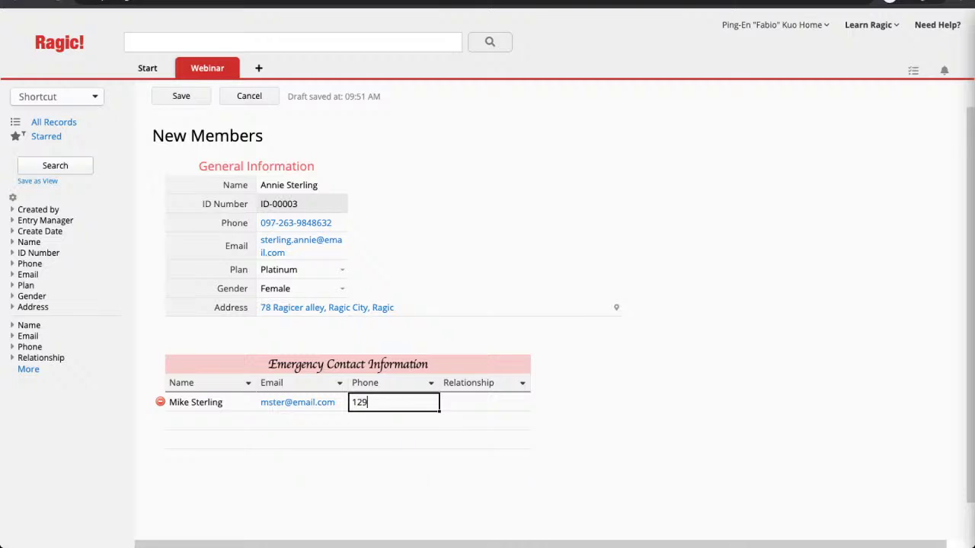
{"action": "key", "text": "Tab"}
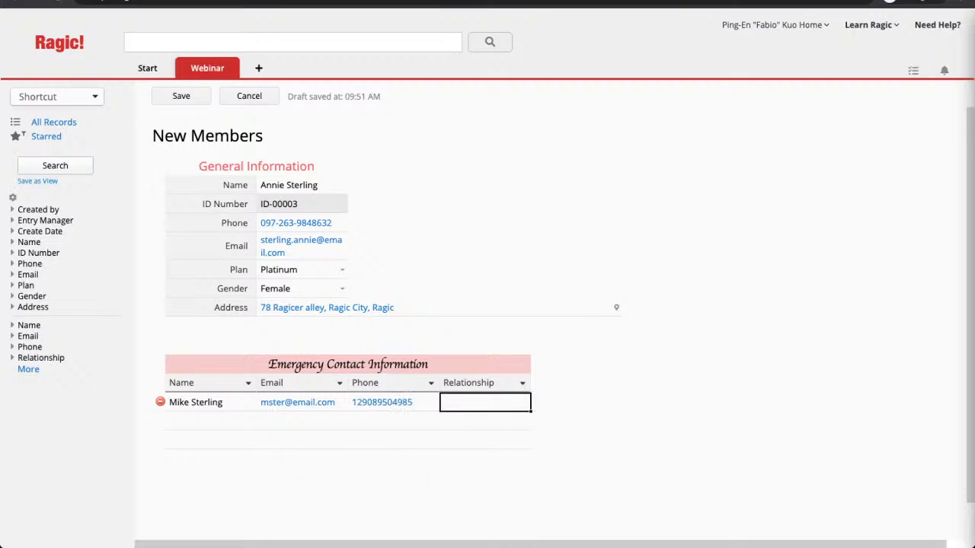
{"action": "type", "text": "Husband"}
Step: Add a son emergency contact with name, email and phone, then save the record
{"action": "key", "text": "Tab"}
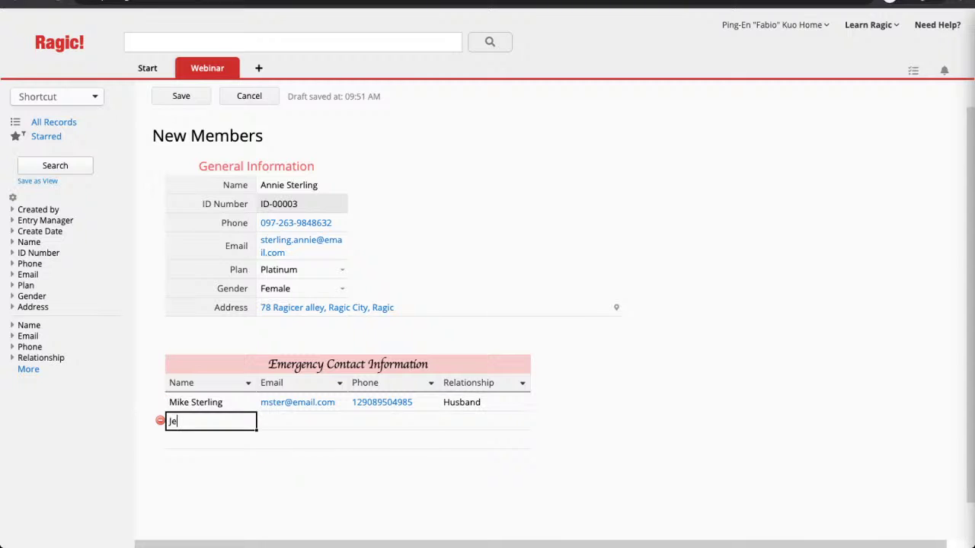
{"action": "key", "text": "Tab"}
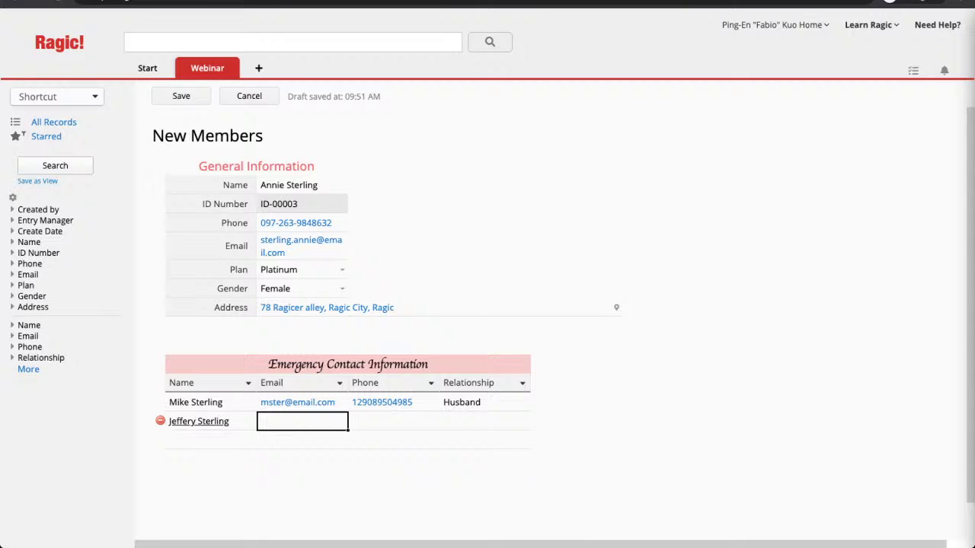
{"action": "key", "text": "Tab"}
{"action": "type", "text": "189359845"}
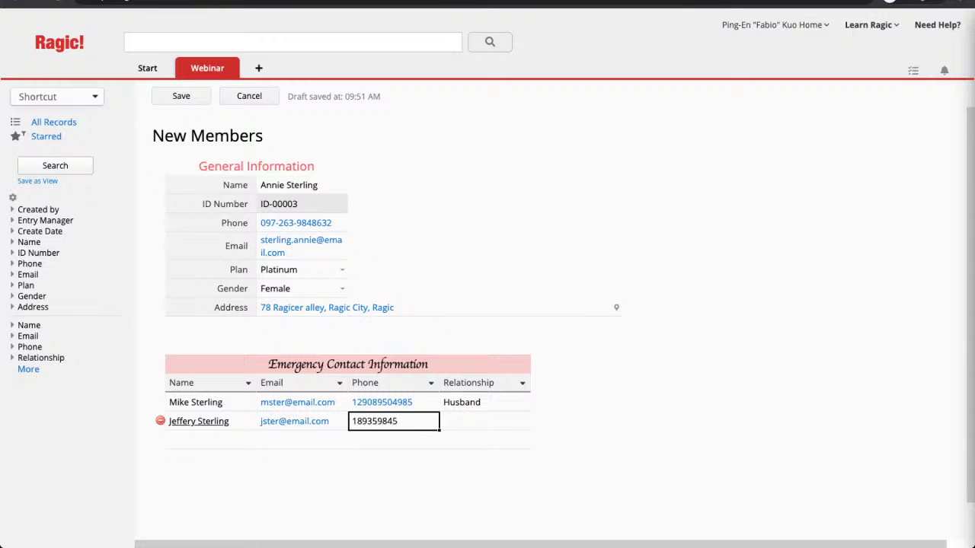
{"action": "key", "text": "Tab"}
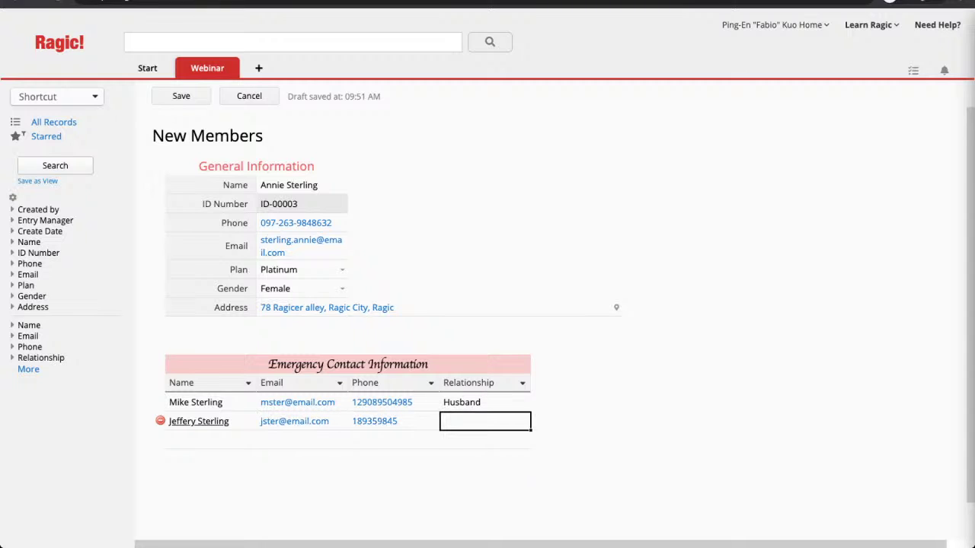
{"action": "type", "text": "son"}
{"action": "left_click", "coordinate": [180, 96]}
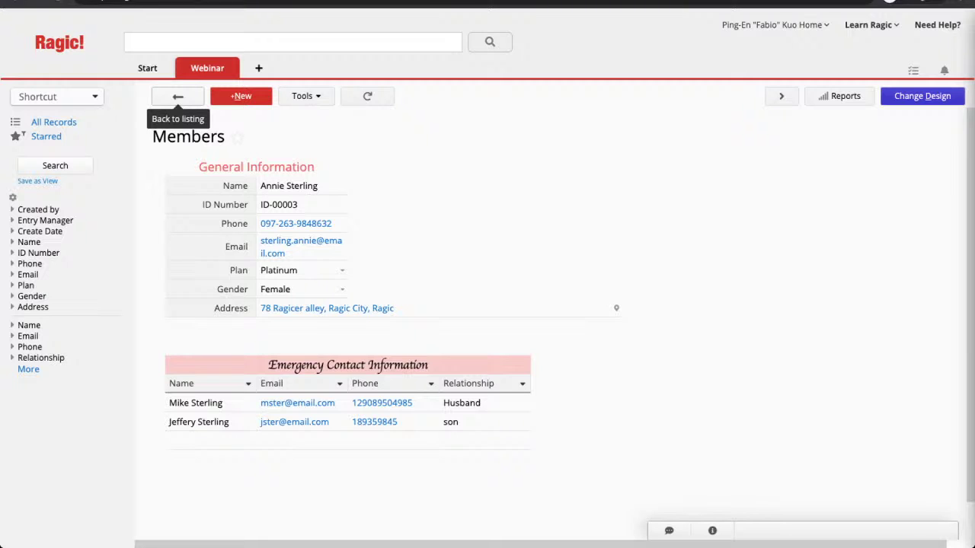
Step: Return to the three-record Members listing and open the Tools menu
{"action": "left_click", "coordinate": [177, 96]}
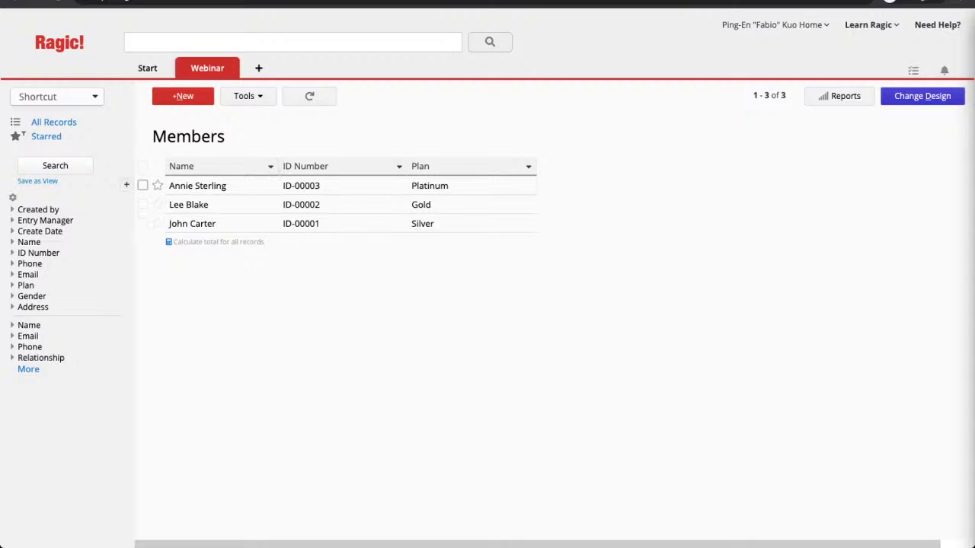
{"action": "left_click", "coordinate": [248, 96]}
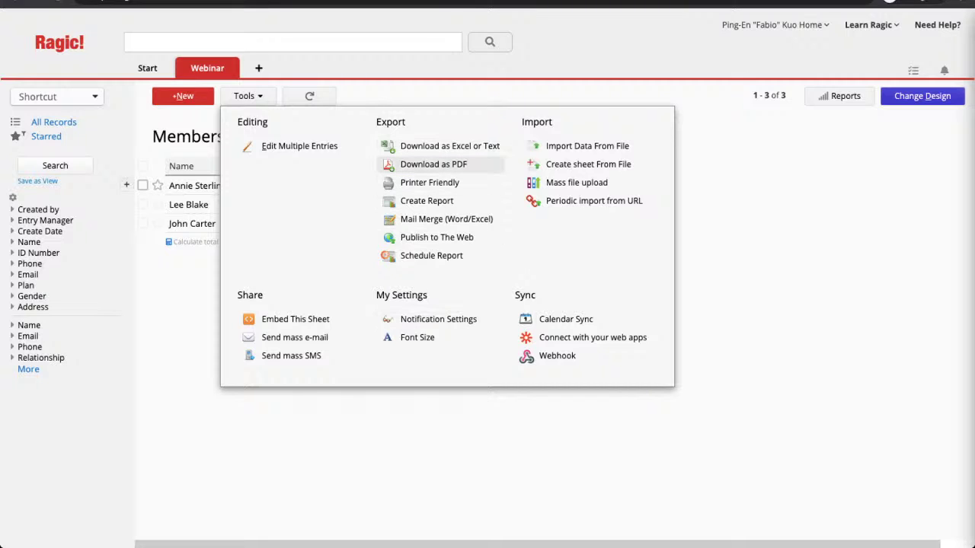
Step: Export all fields of the Members sheet as Excel to Members.xlsx
{"action": "left_click", "coordinate": [449, 146]}
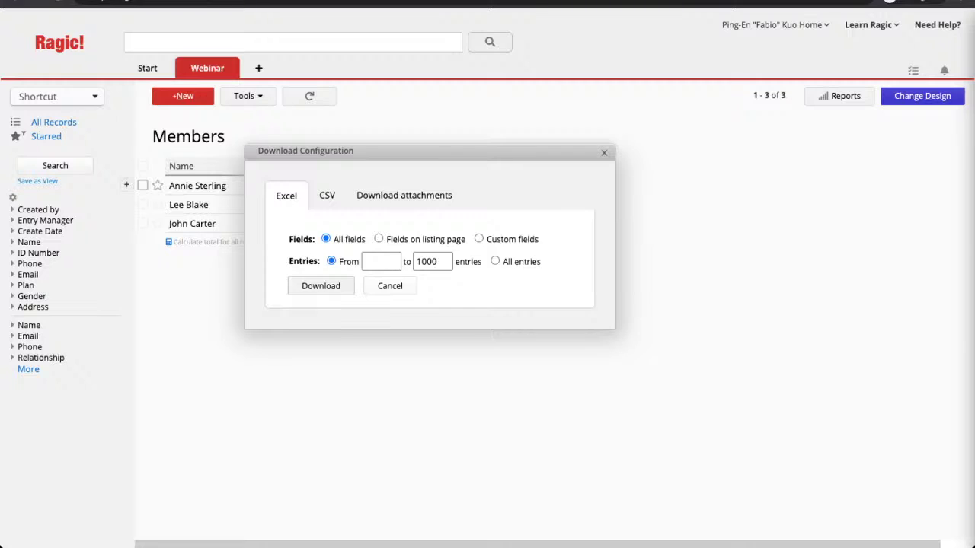
{"action": "left_click", "coordinate": [320, 286]}
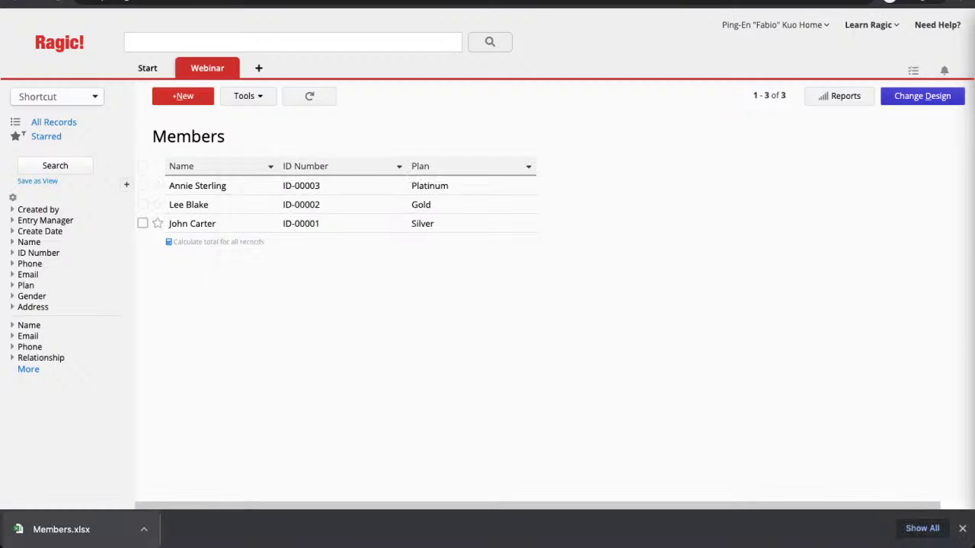
{"action": "left_click", "coordinate": [61, 529]}
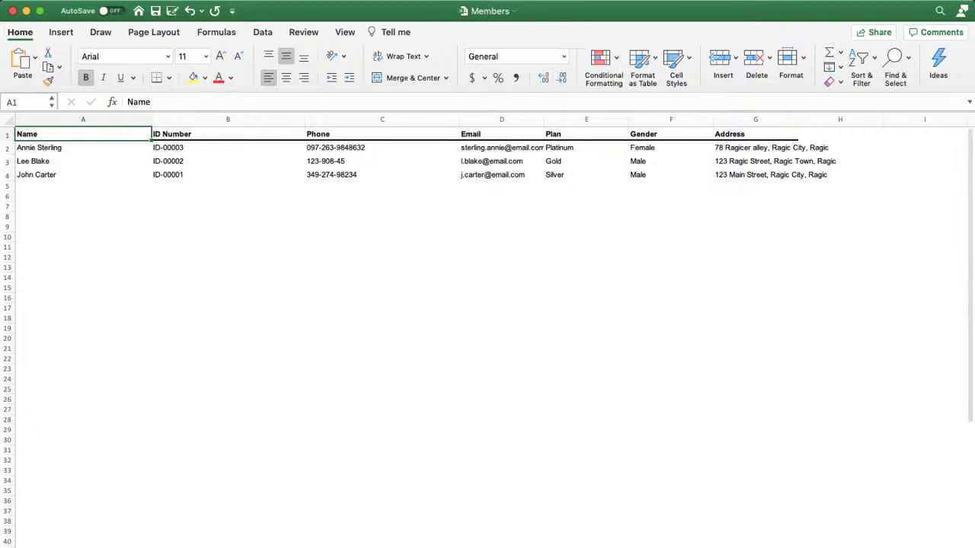
{"action": "scroll", "coordinate": [487, 328], "scroll_direction": "up", "scroll_amount": 5}
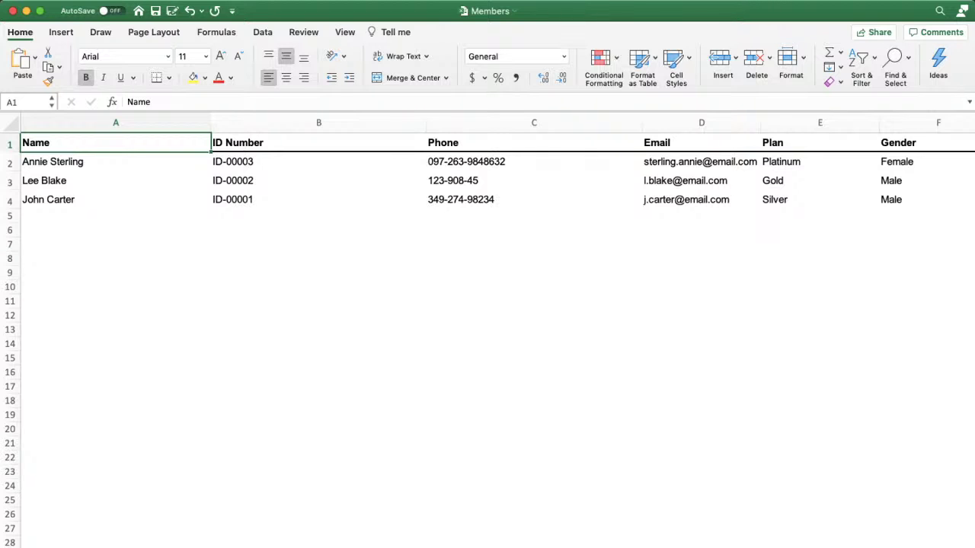
{"action": "scroll", "coordinate": [487, 327], "scroll_direction": "right", "scroll_amount": 6}
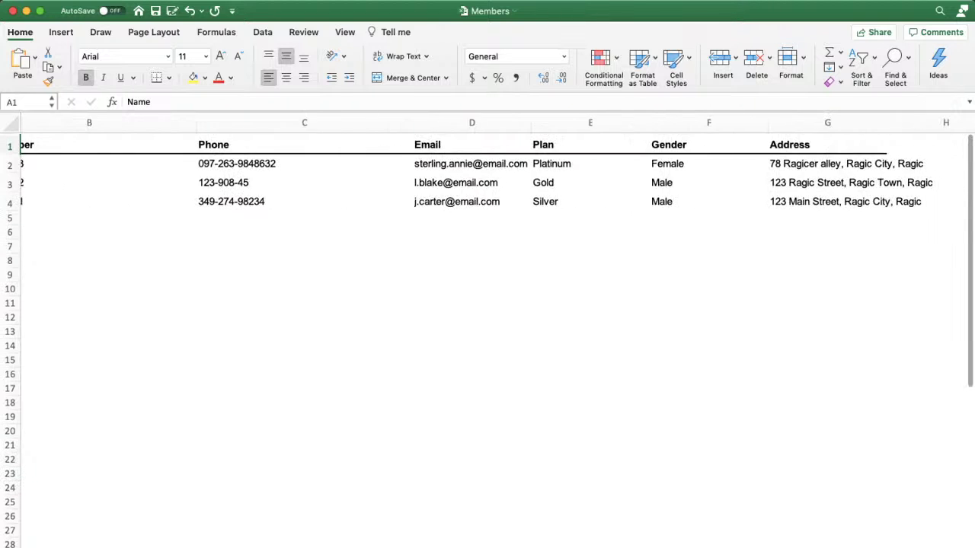
{"action": "scroll", "coordinate": [487, 327], "scroll_direction": "right", "scroll_amount": 2}
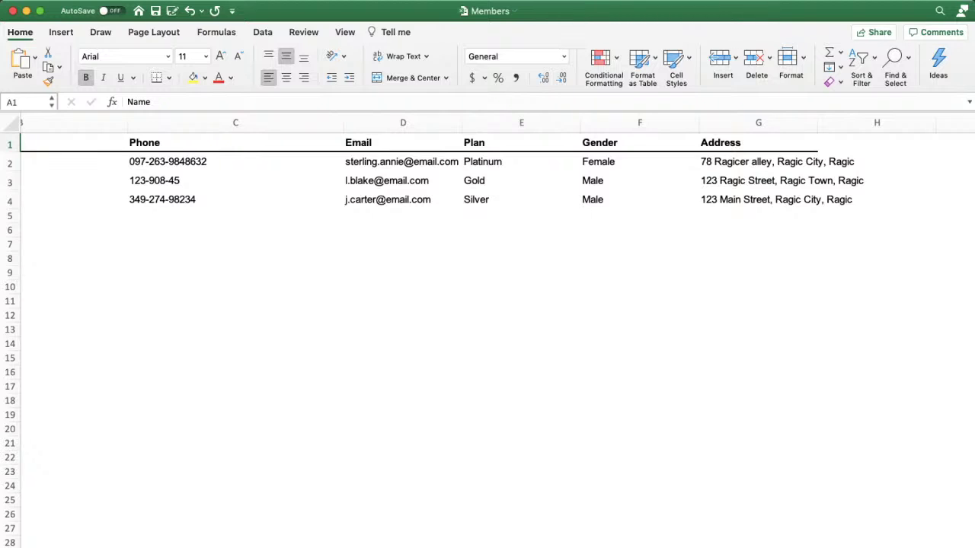
{"action": "scroll", "coordinate": [487, 328], "scroll_direction": "up", "scroll_amount": 1}
{"action": "scroll", "coordinate": [488, 327], "scroll_direction": "up", "scroll_amount": 1}
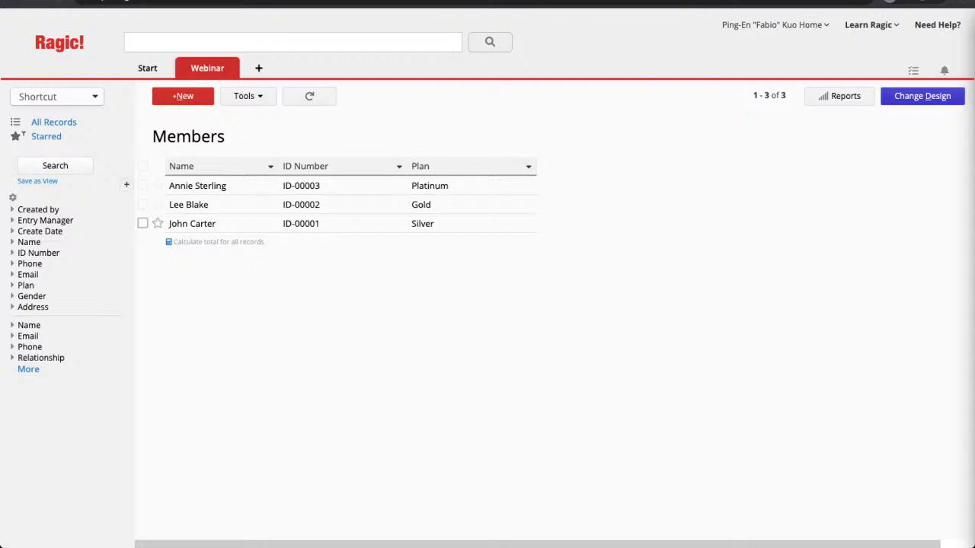
Step: Switch to the Excel Book1 workbook with Name, email, Plan and Gender headers
{"action": "key", "text": "super+Tab"}
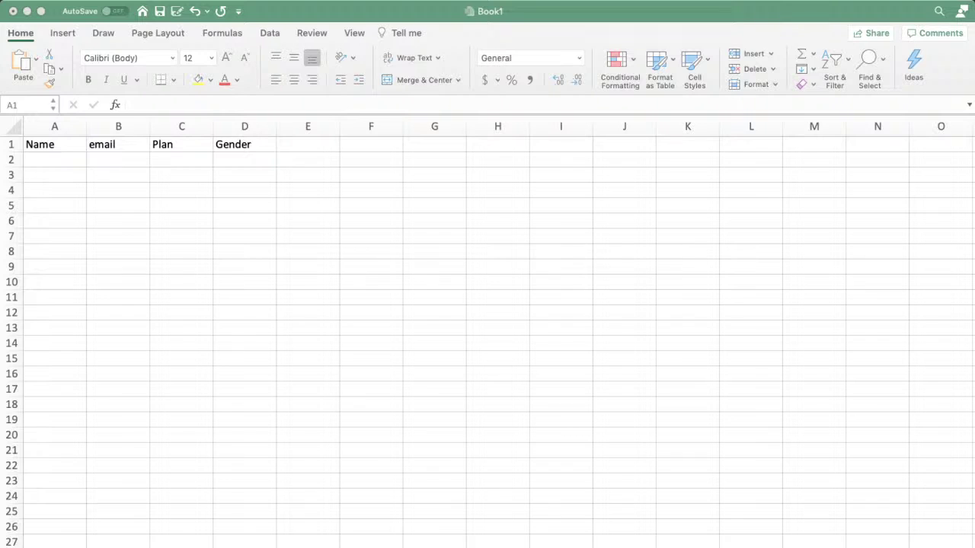
{"action": "left_click", "coordinate": [181, 159]}
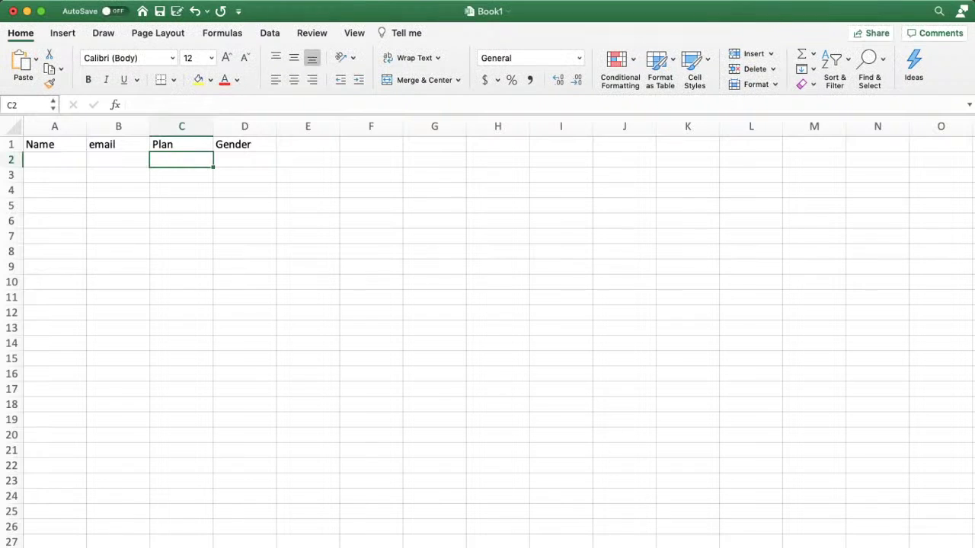
{"action": "left_click", "coordinate": [54, 252]}
{"action": "left_click", "coordinate": [54, 159]}
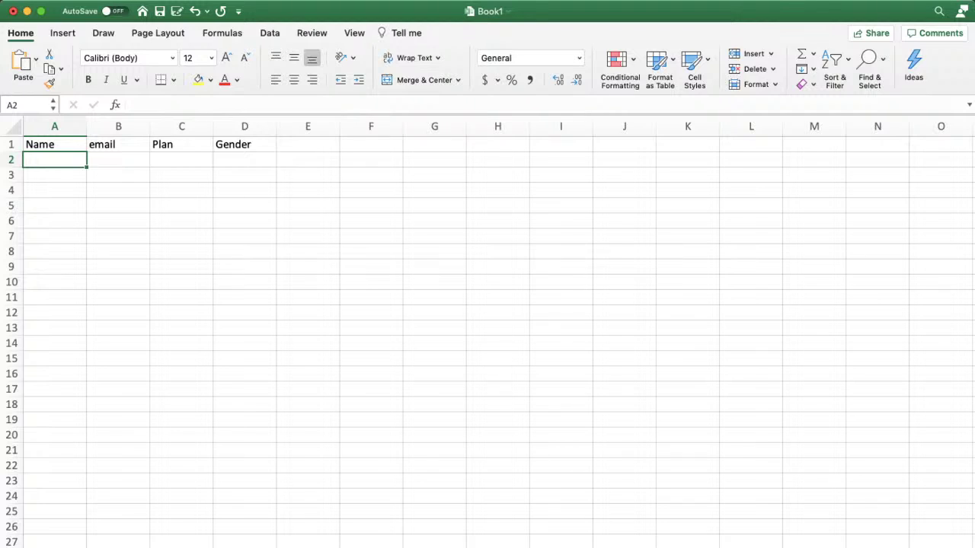
{"action": "left_click", "coordinate": [55, 145]}
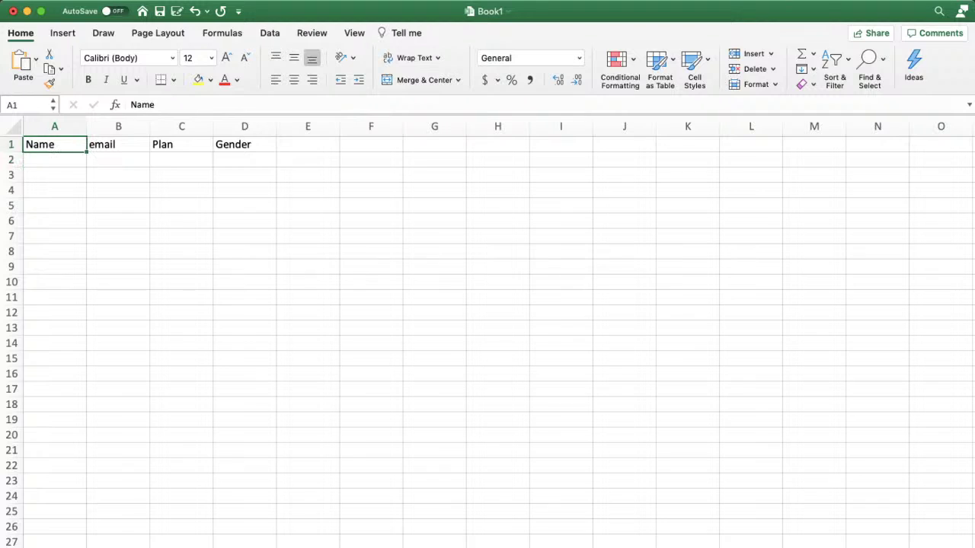
{"action": "left_click_drag", "start_coordinate": [55, 145], "coordinate": [245, 145]}
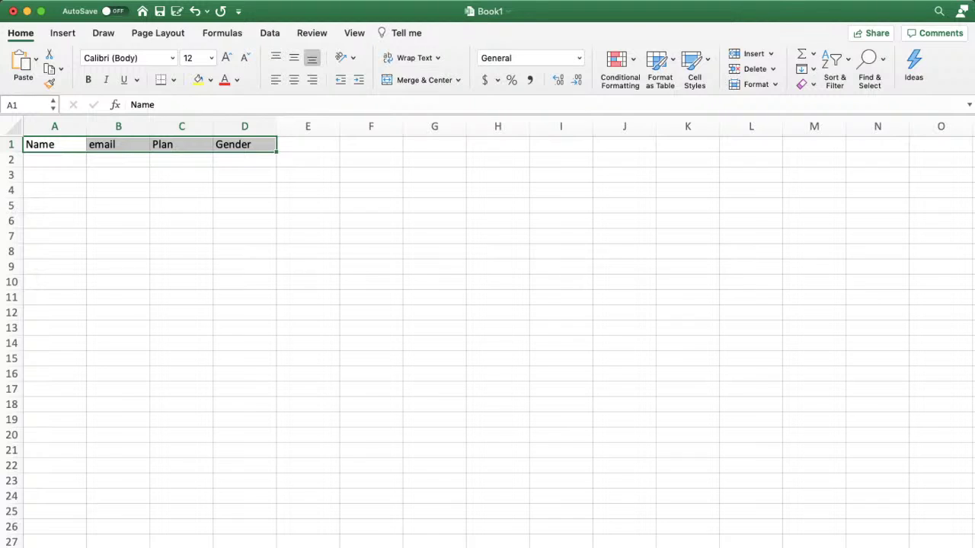
{"action": "left_click", "coordinate": [55, 160]}
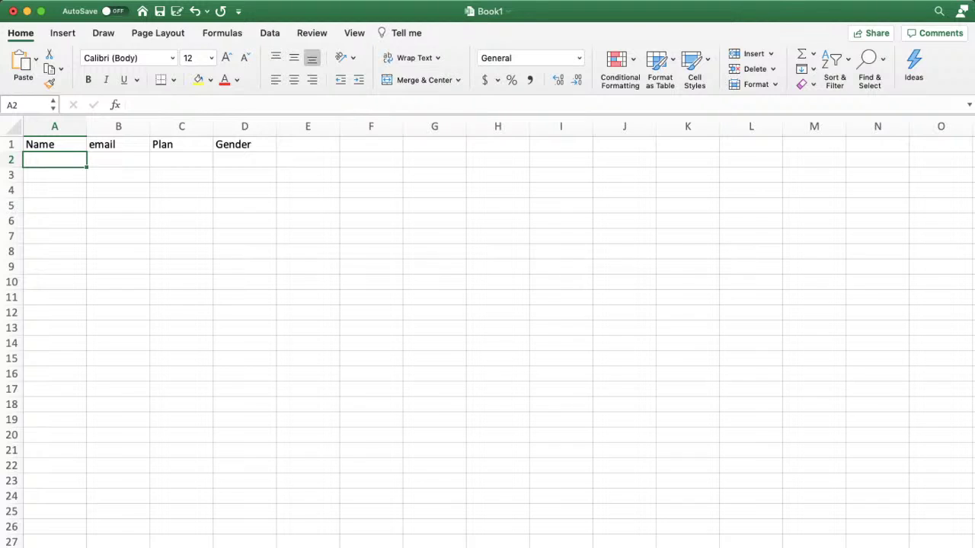
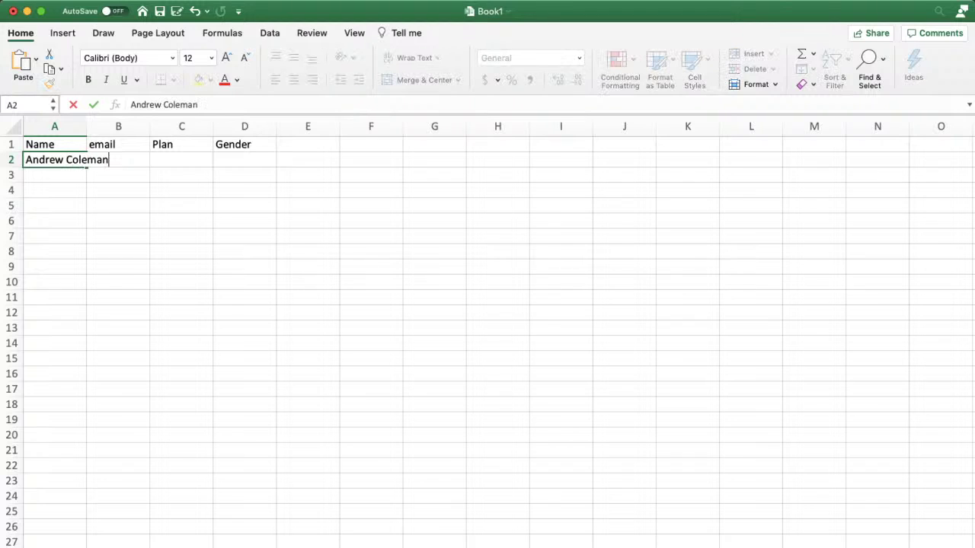
Step: Enter the first two members' names and emails, with Platinum/M and Gold/F
{"action": "key", "text": "Tab"}
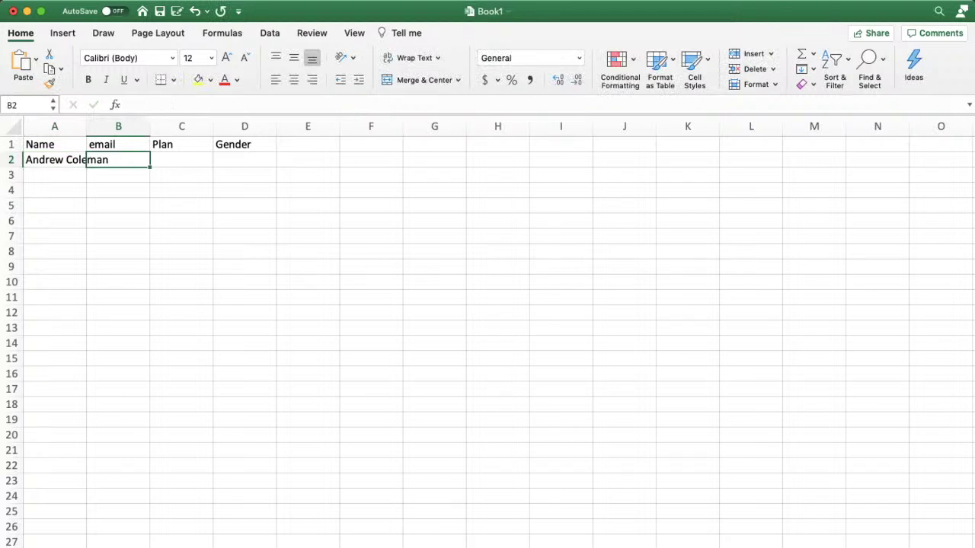
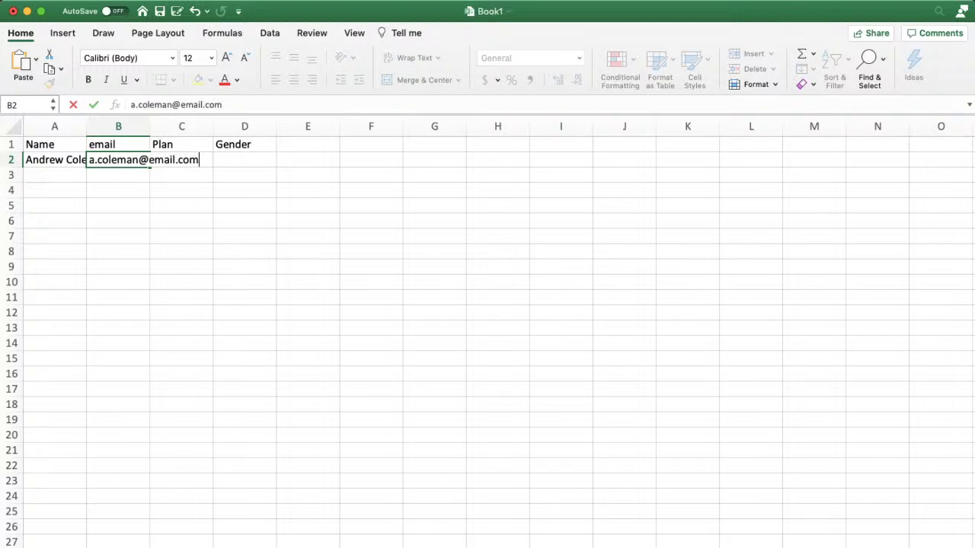
{"action": "key", "text": "Tab"}
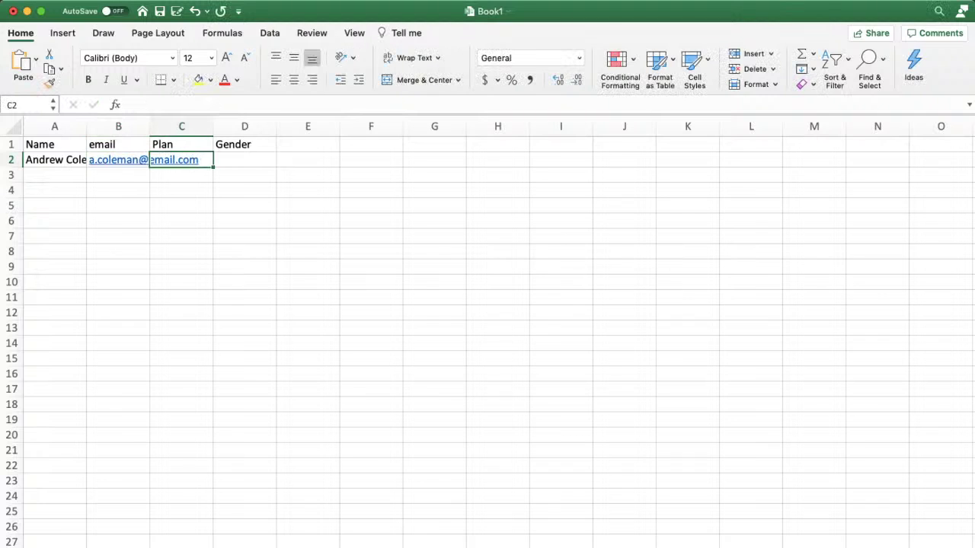
{"action": "type", "text": "Platim"}
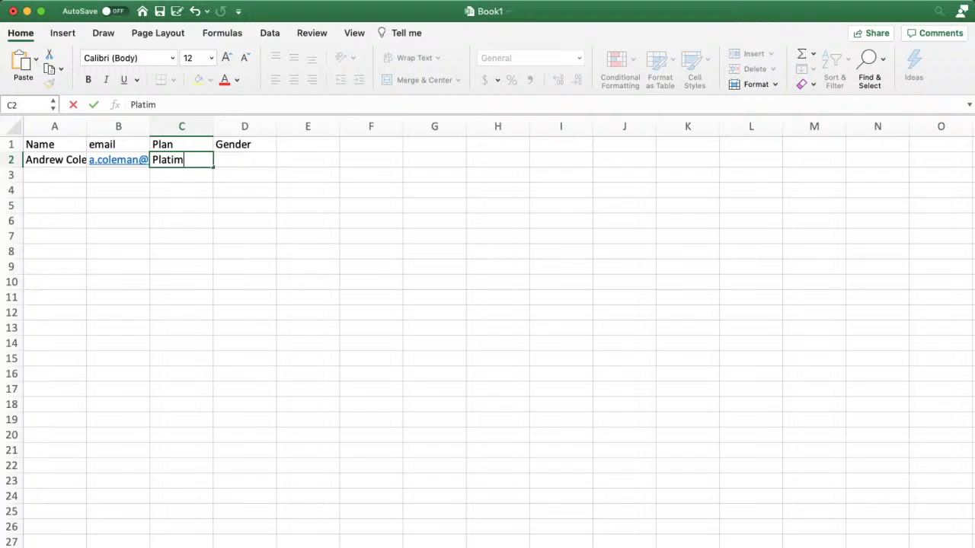
{"action": "key", "text": "BackSpace"}
{"action": "type", "text": "n"}
{"action": "key", "text": "BackSpace"}
{"action": "type", "text": "num"}
{"action": "key", "text": "Tab"}
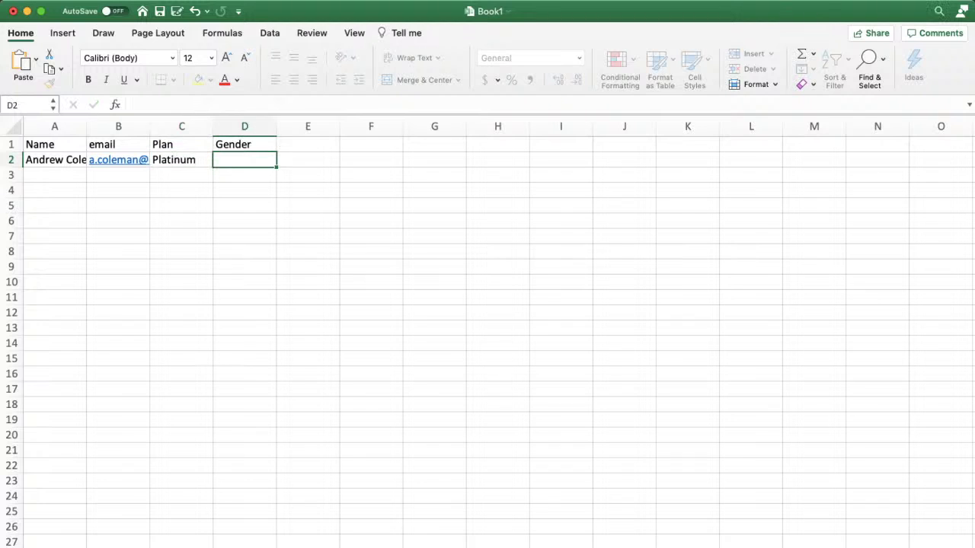
{"action": "type", "text": "M"}
{"action": "key", "text": "Return"}
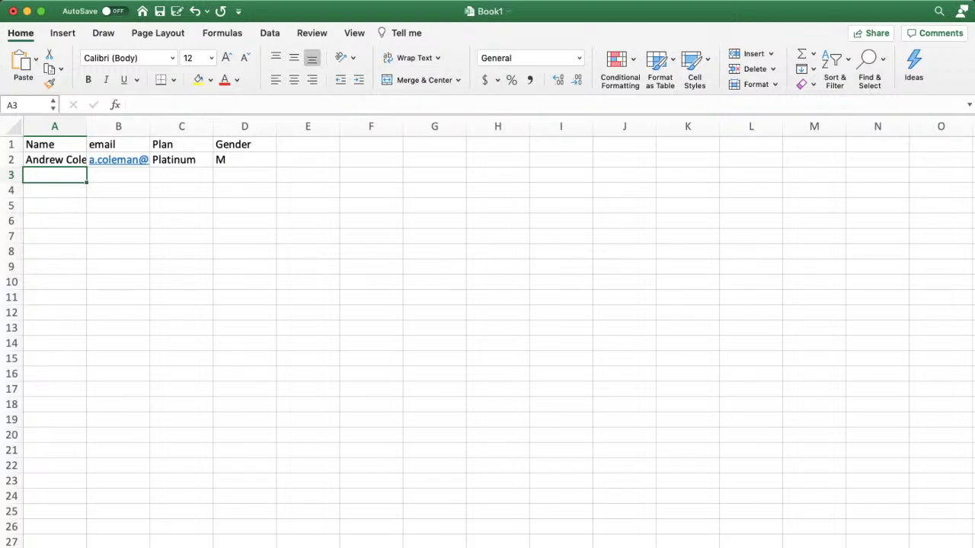
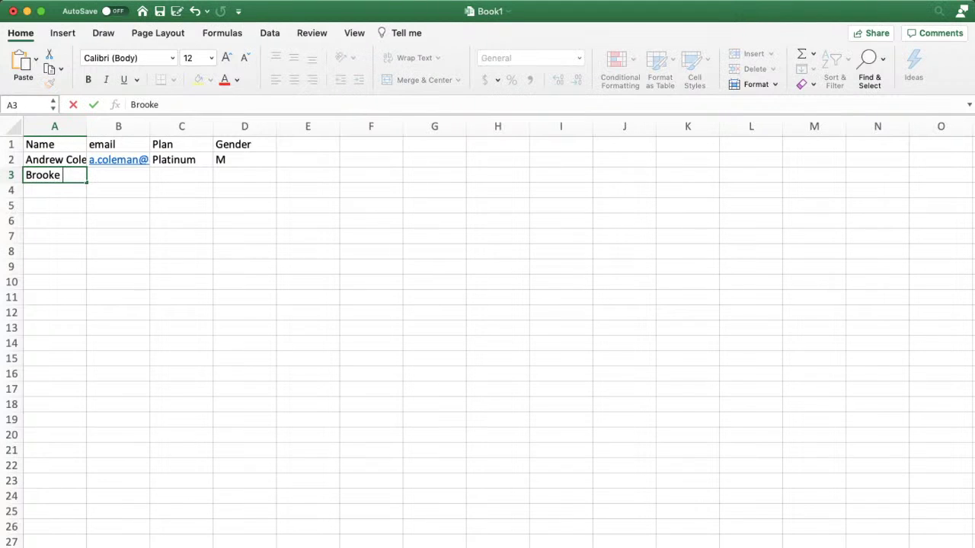
{"action": "key", "text": "Tab"}
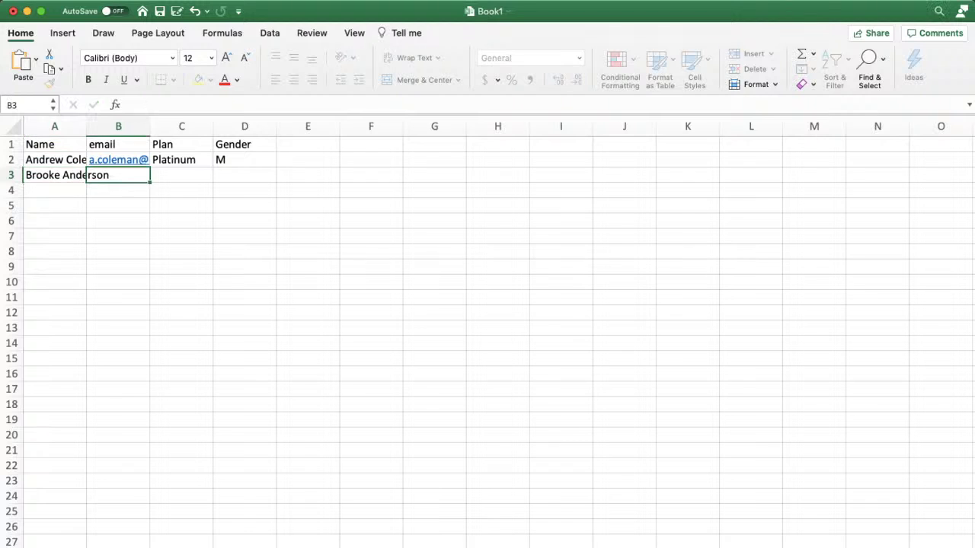
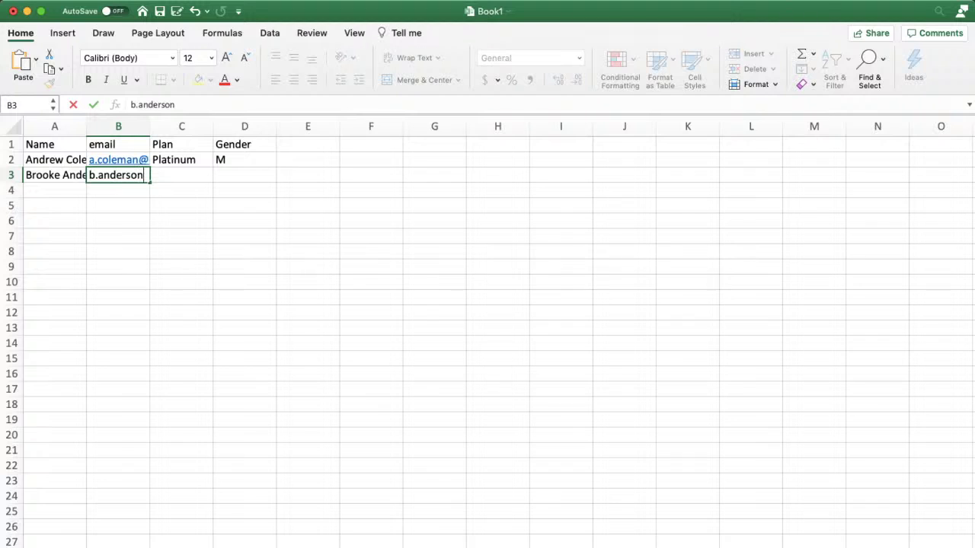
{"action": "key", "text": "Tab"}
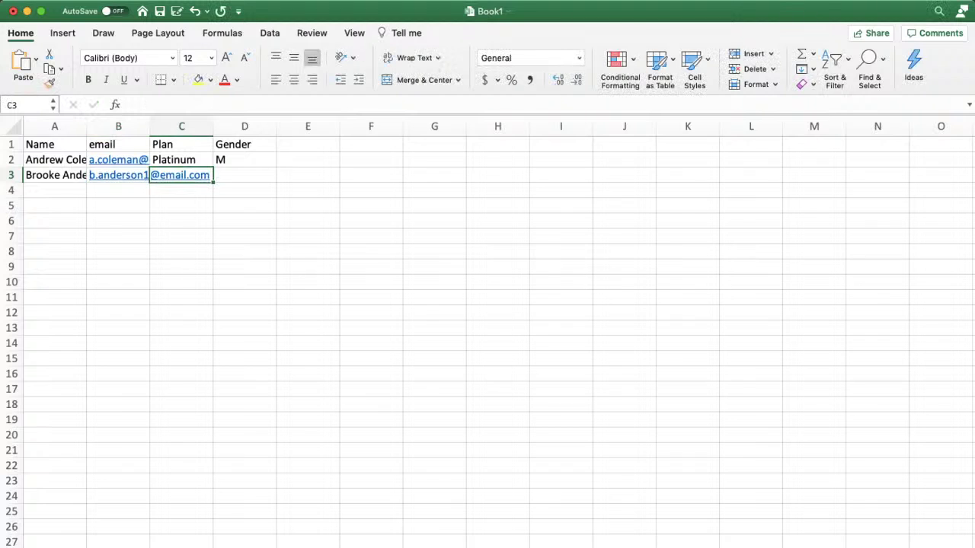
{"action": "type", "text": "Gold"}
{"action": "key", "text": "Tab"}
{"action": "type", "text": "F"}
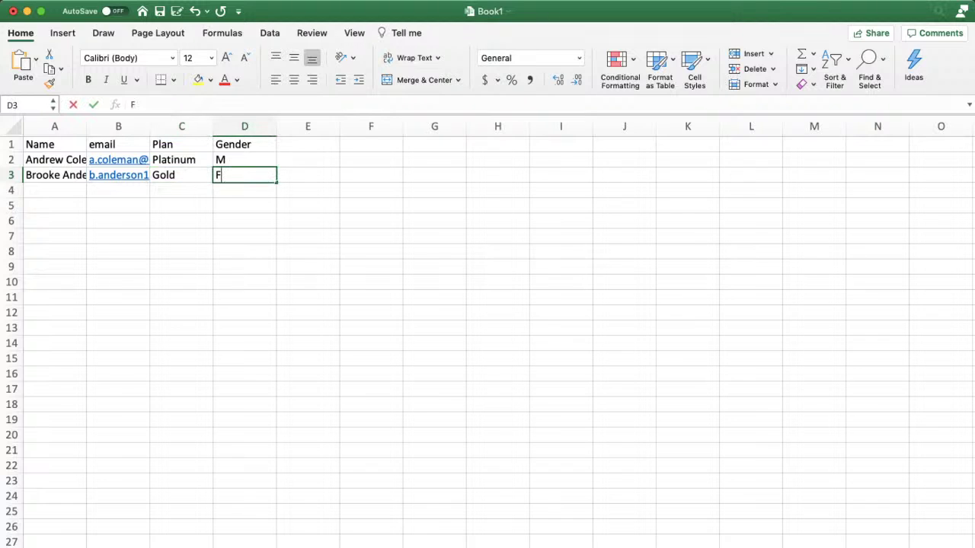
{"action": "key", "text": "Return"}
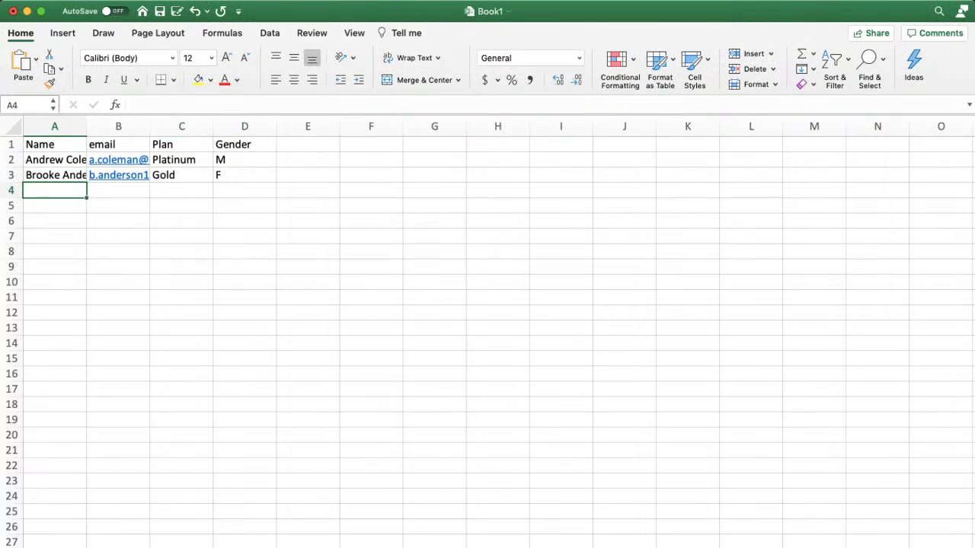
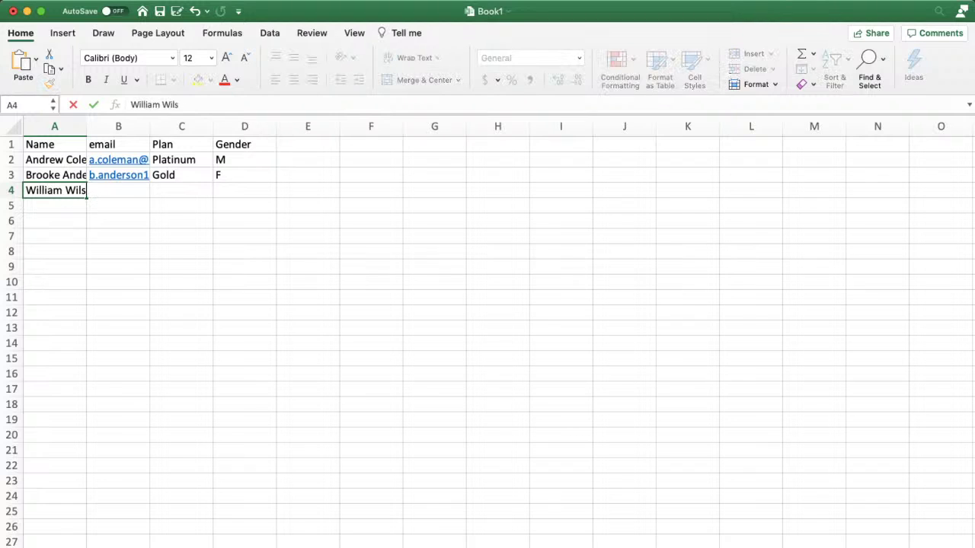
Step: Add the other two members with Bronze/M and Gold/Female, then save the workbook
{"action": "key", "text": "Tab"}
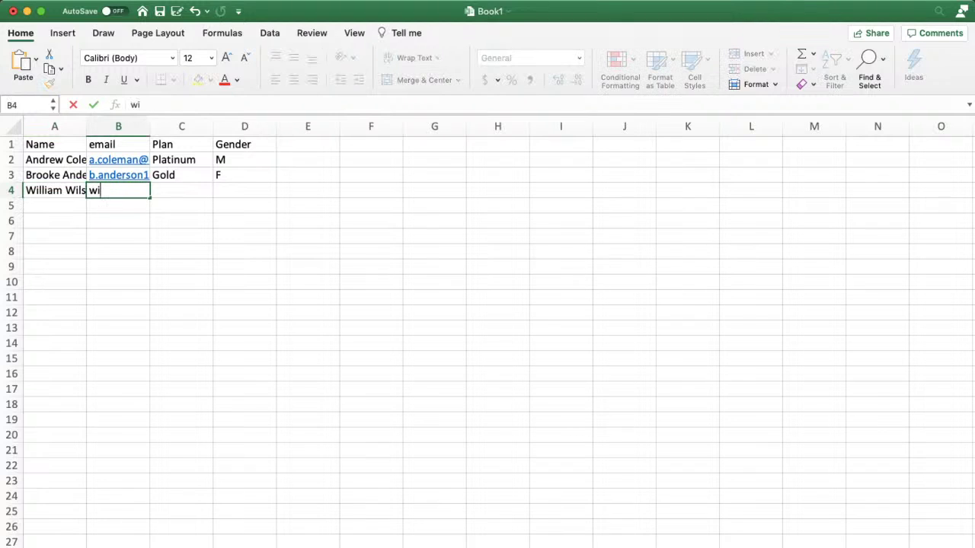
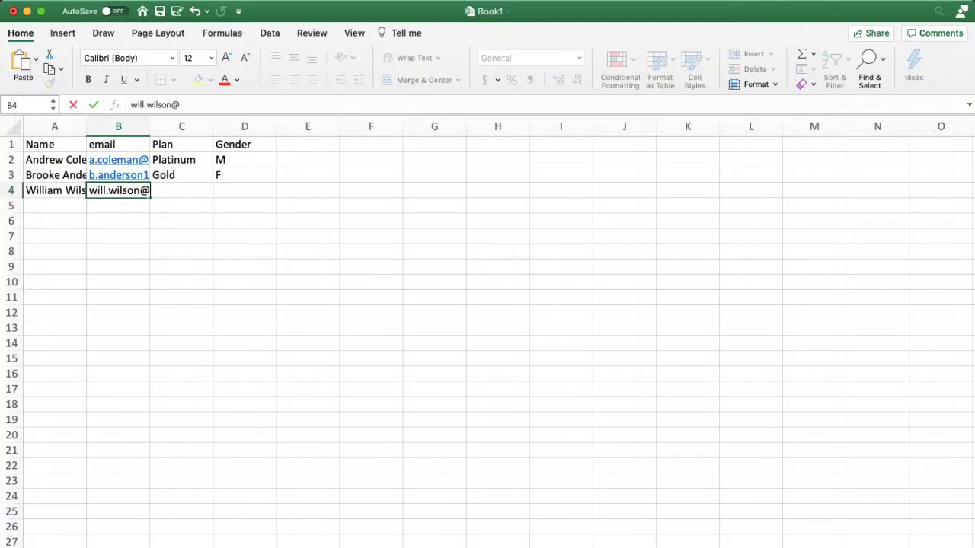
{"action": "key", "text": "Tab"}
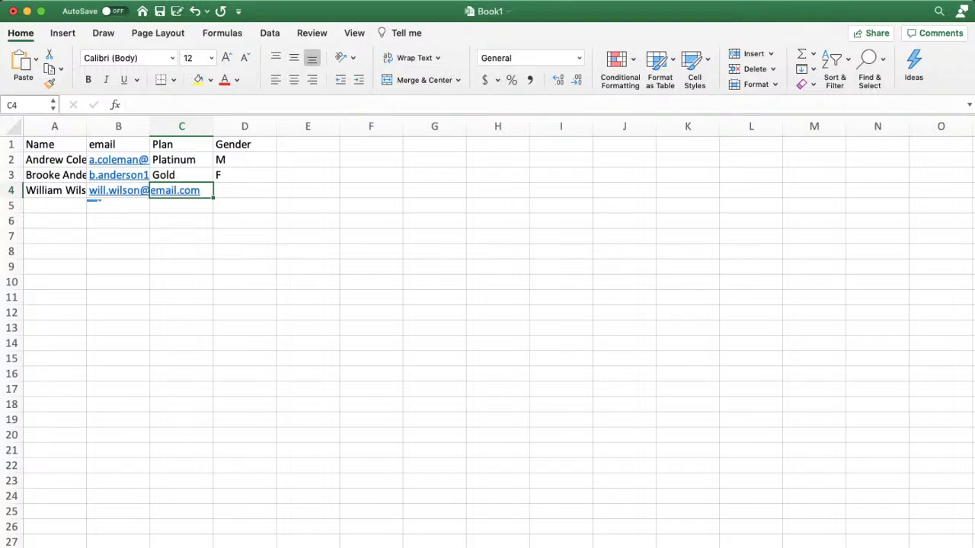
{"action": "type", "text": "Bronze"}
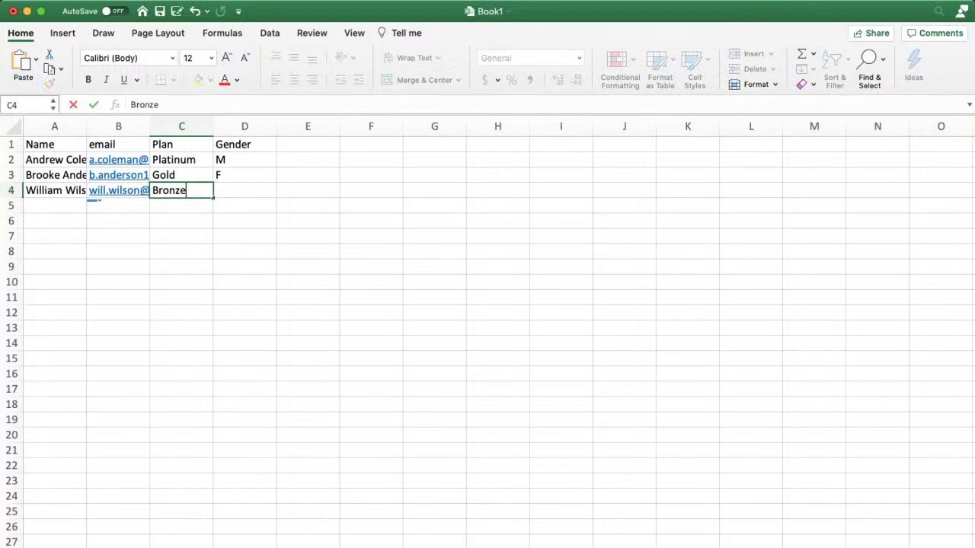
{"action": "key", "text": "Tab"}
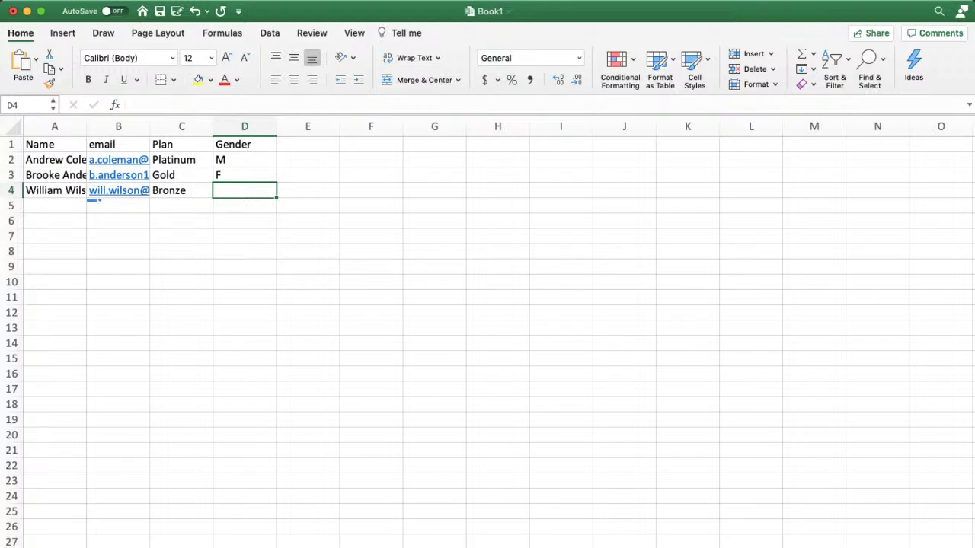
{"action": "type", "text": "K"}
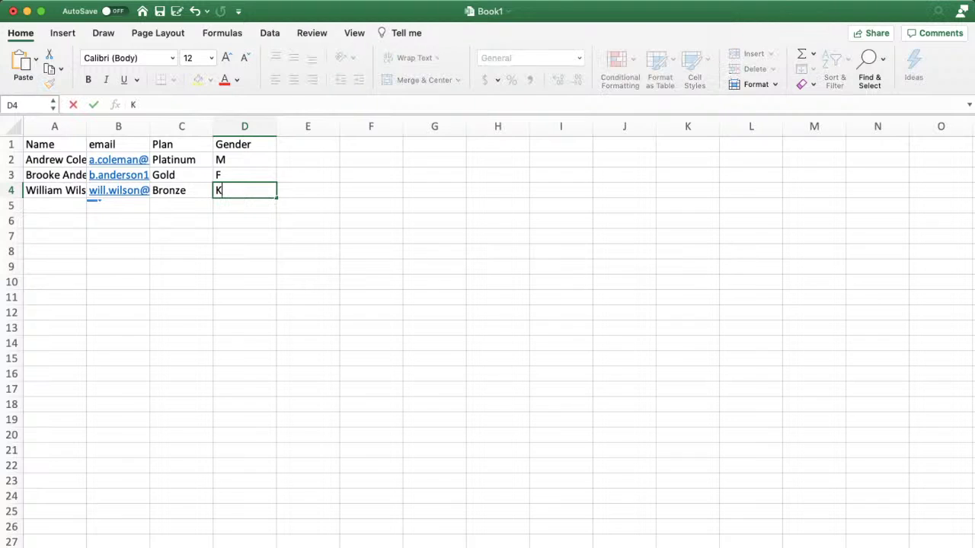
{"action": "key", "text": "BackSpace"}
{"action": "type", "text": "M"}
{"action": "key", "text": "Return"}
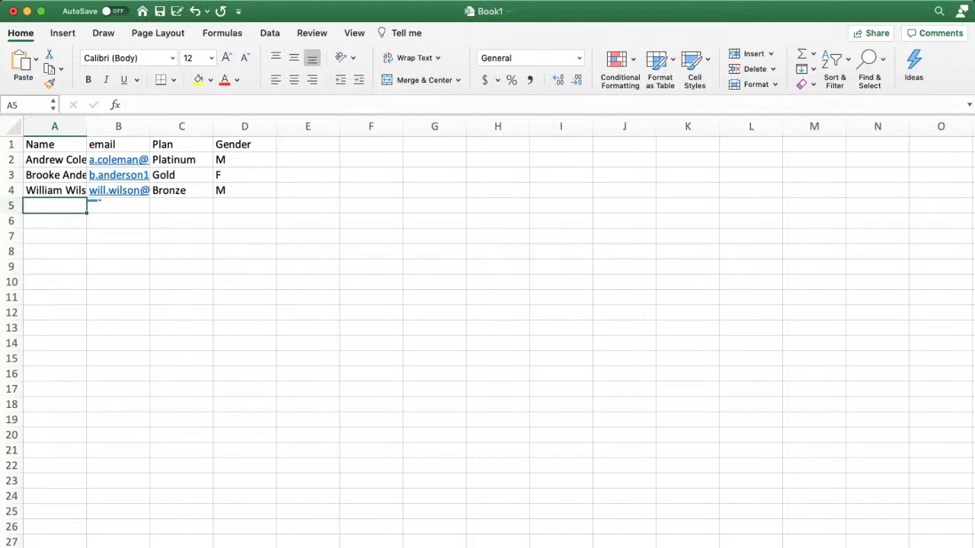
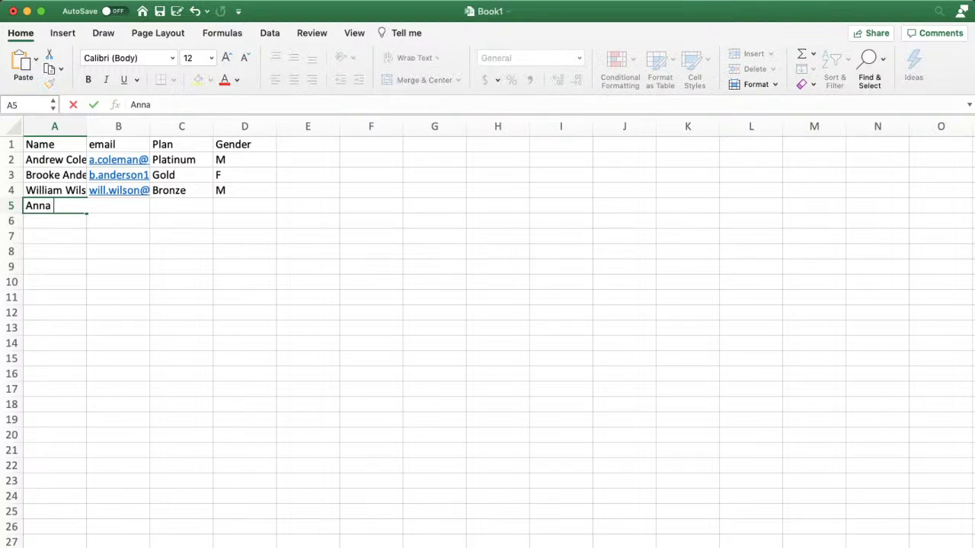
{"action": "key", "text": "Tab"}
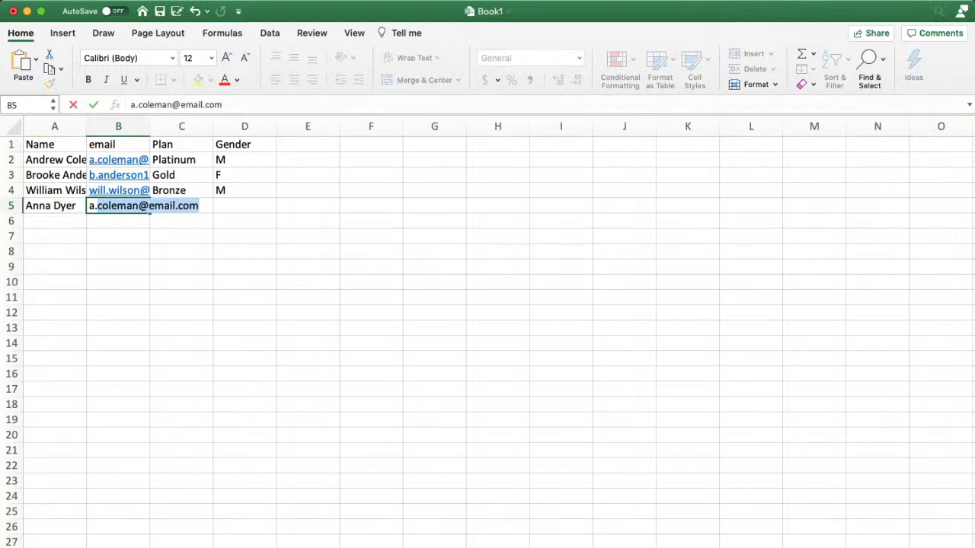
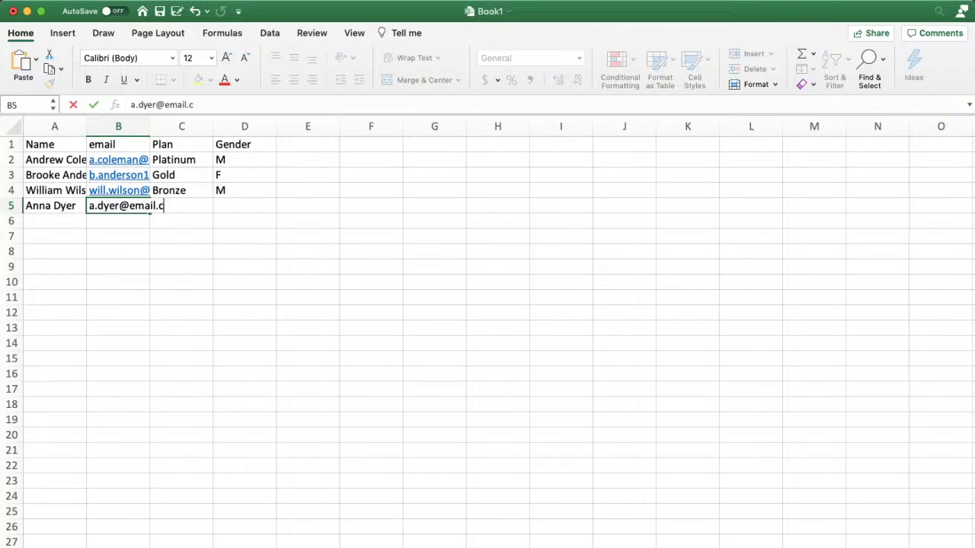
{"action": "key", "text": "Tab"}
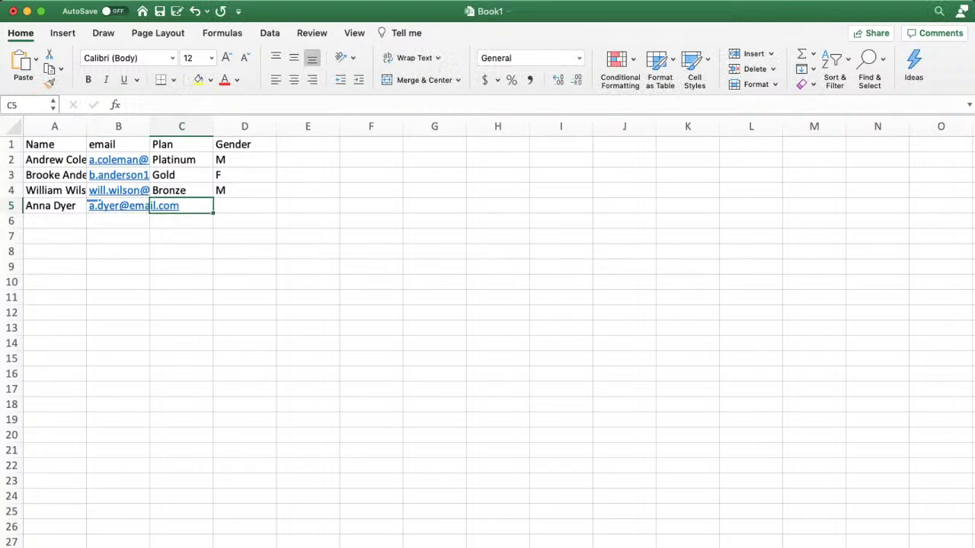
{"action": "type", "text": "Gold"}
{"action": "key", "text": "Tab"}
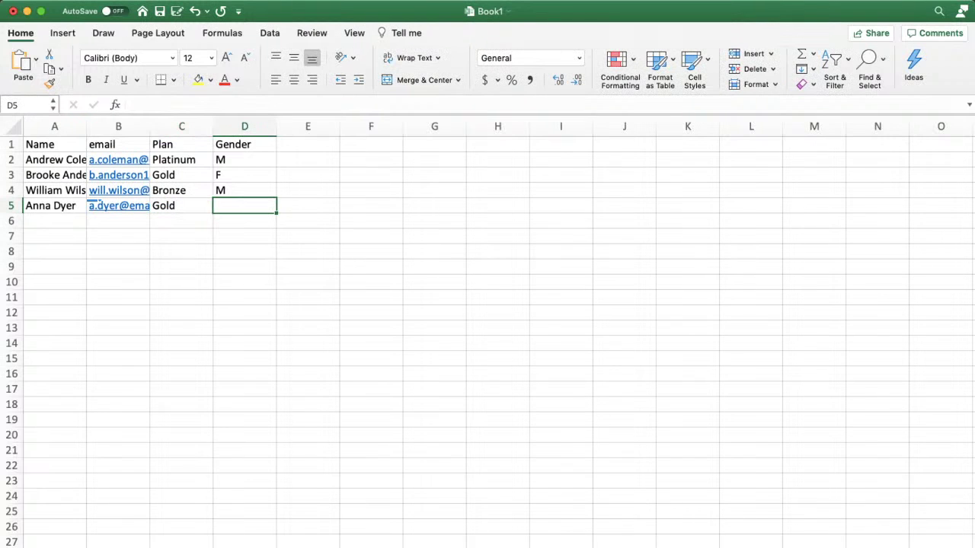
{"action": "type", "text": "Female"}
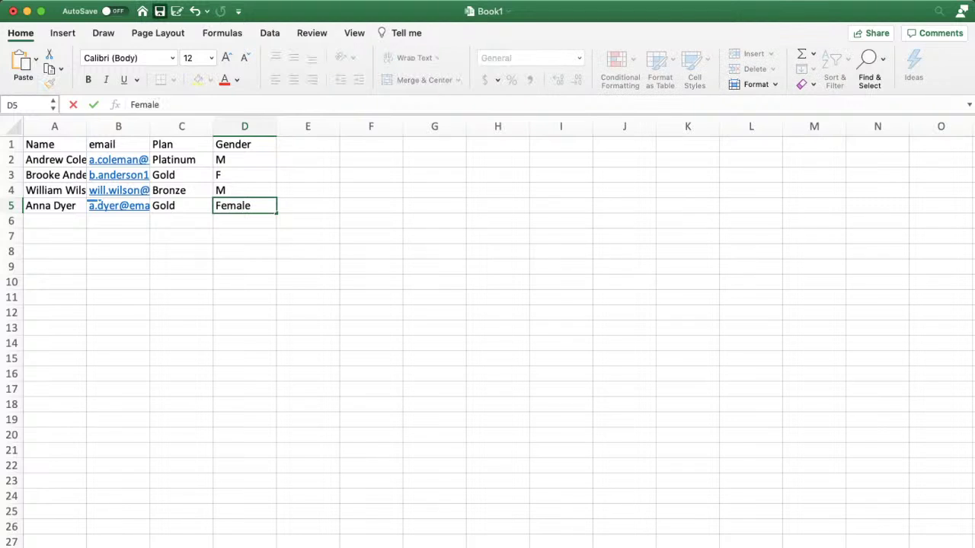
{"action": "left_click", "coordinate": [159, 10]}
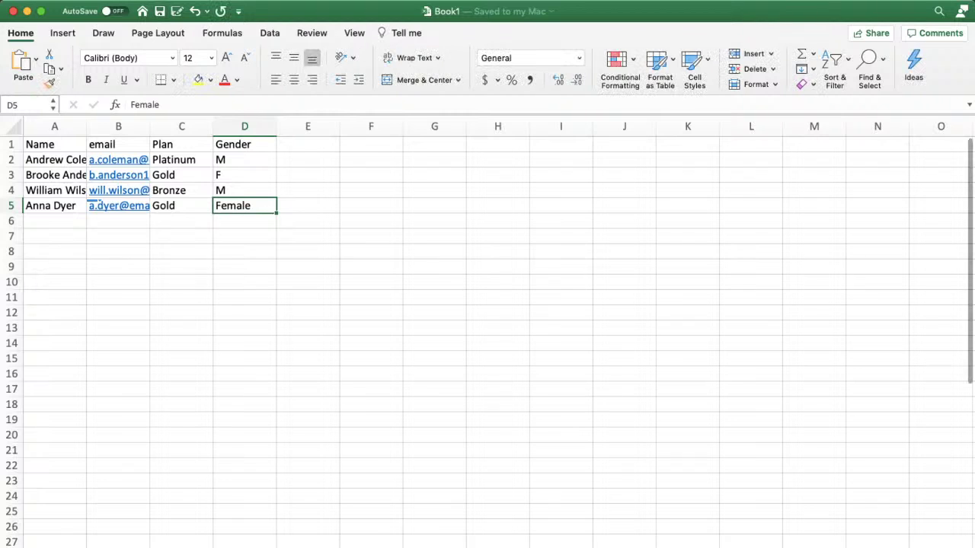
Step: Zoom into the grid and select the email header cell B1
{"action": "scroll", "coordinate": [95, 204], "scroll_direction": "up", "scroll_amount": 5}
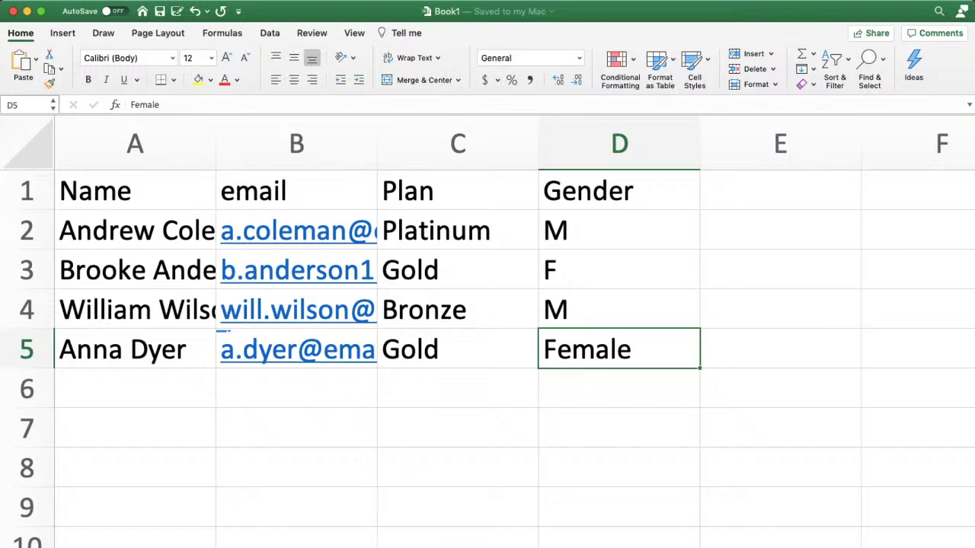
{"action": "left_click", "coordinate": [296, 190]}
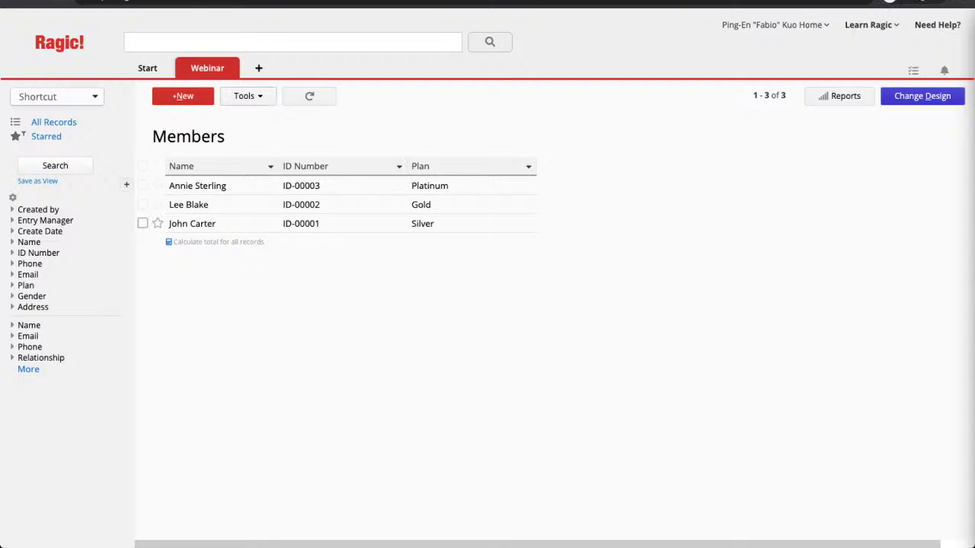
Step: Start Import Data From File from Tools and upload Book1.xlsx
{"action": "left_click", "coordinate": [248, 96]}
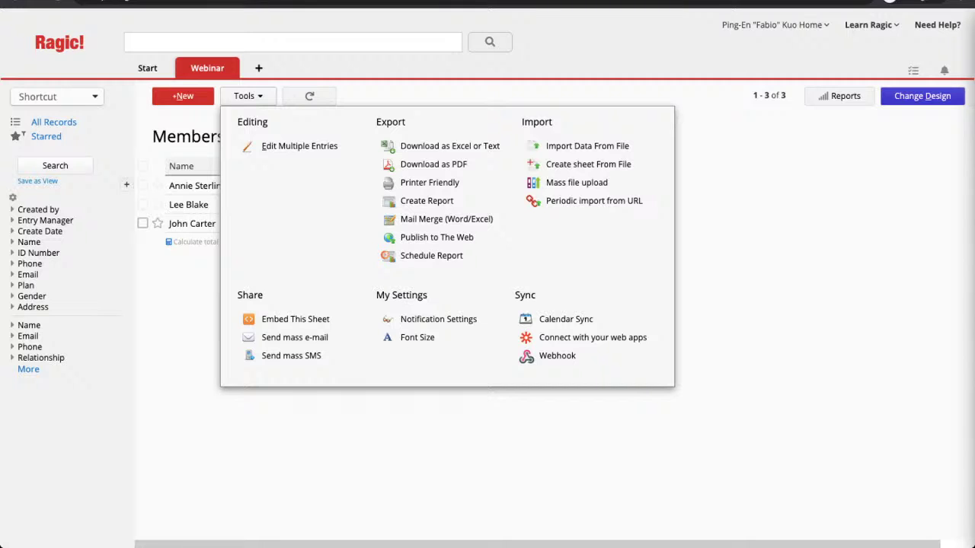
{"action": "left_click", "coordinate": [587, 146]}
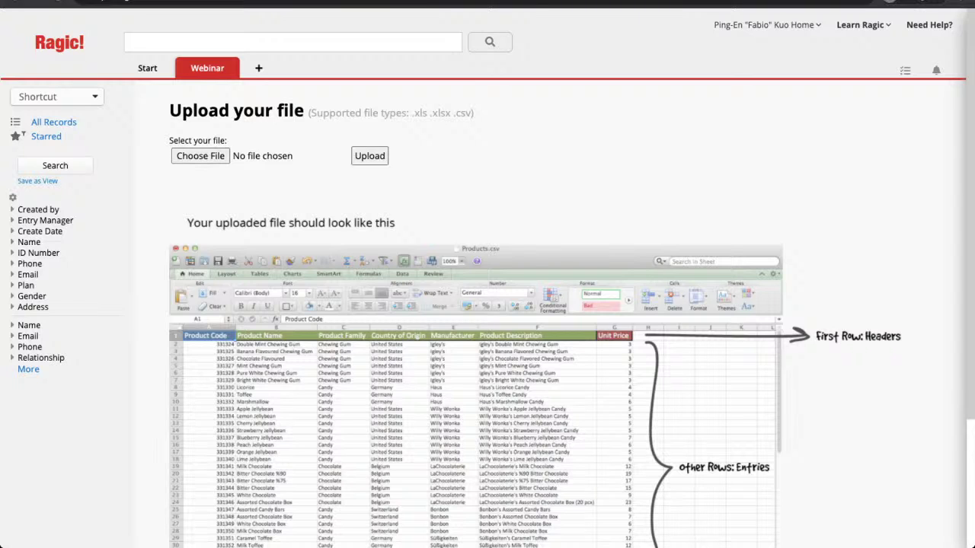
{"action": "left_click", "coordinate": [369, 155]}
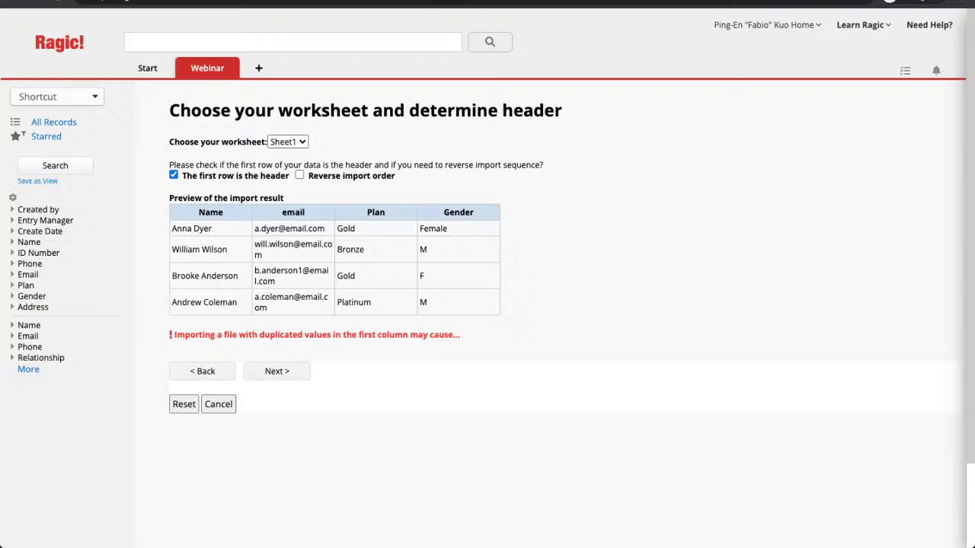
Step: Confirm Sheet1 with first-row headers and keep the proposed column-to-field mapping
{"action": "left_click", "coordinate": [277, 371]}
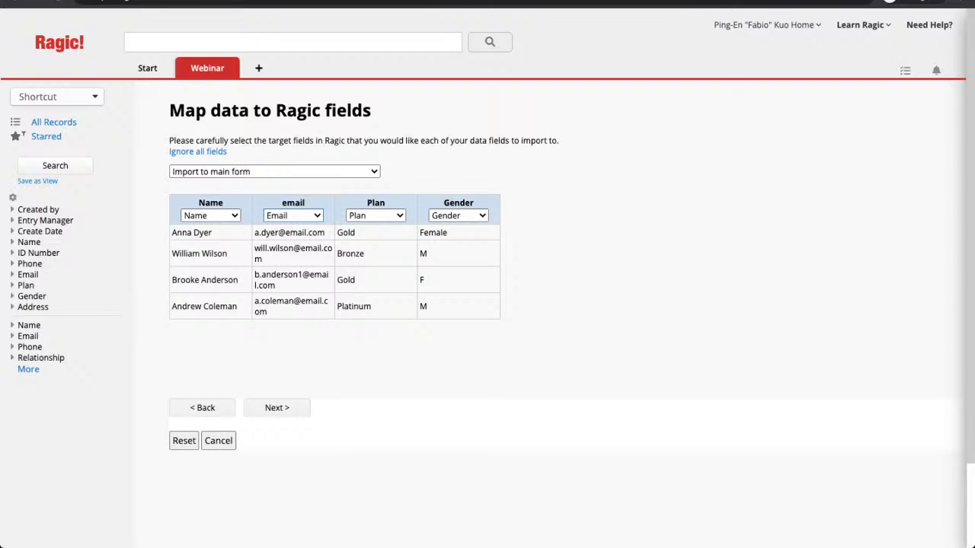
{"action": "left_click", "coordinate": [278, 408]}
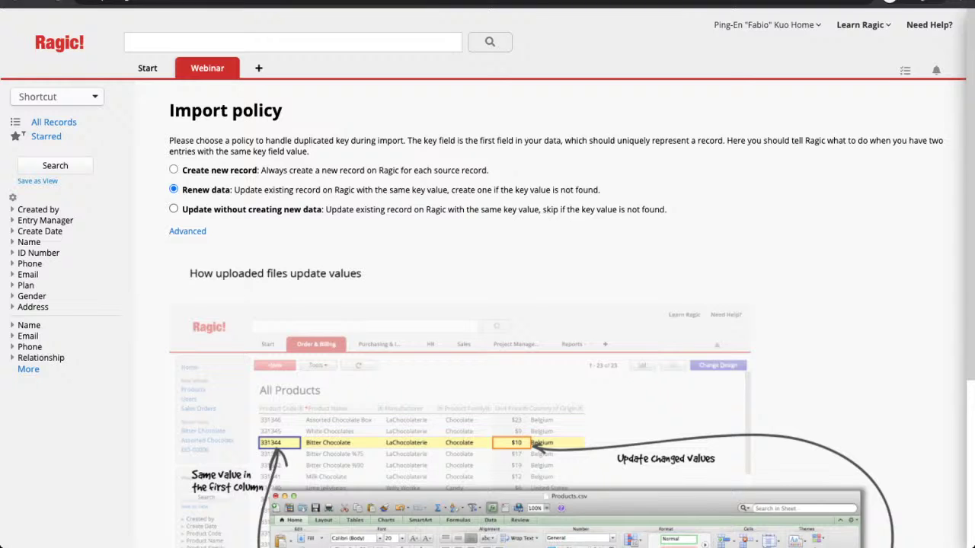
Step: Keep the Renew data policy and import the four Book1 rows into Members
{"action": "left_click", "coordinate": [187, 231]}
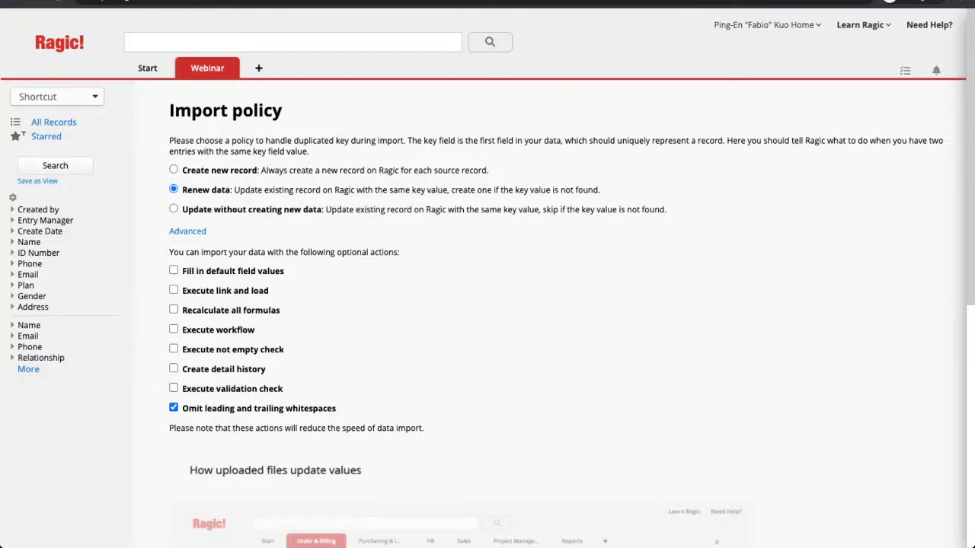
{"action": "left_click", "coordinate": [187, 231]}
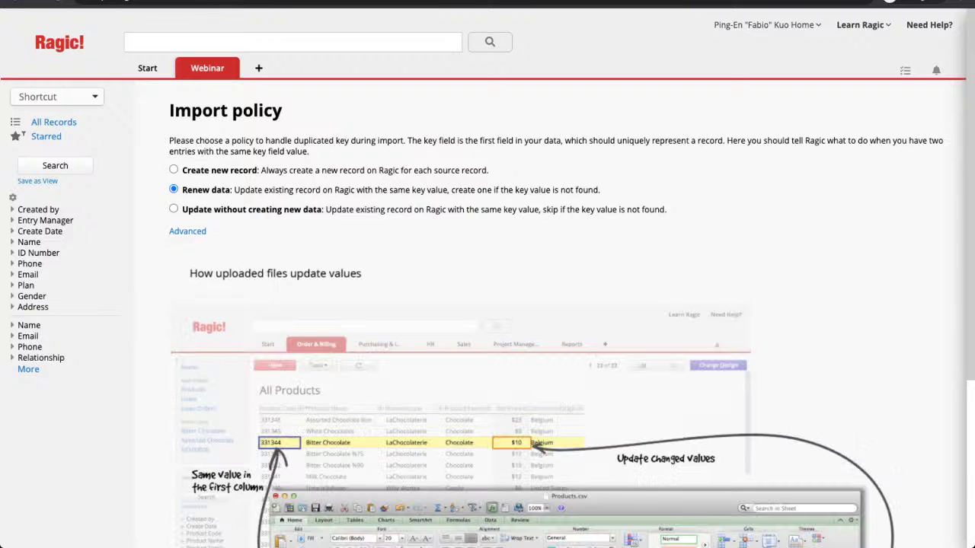
{"action": "scroll", "coordinate": [188, 230], "scroll_direction": "down", "scroll_amount": 3}
{"action": "scroll", "coordinate": [487, 274], "scroll_direction": "down", "scroll_amount": 1}
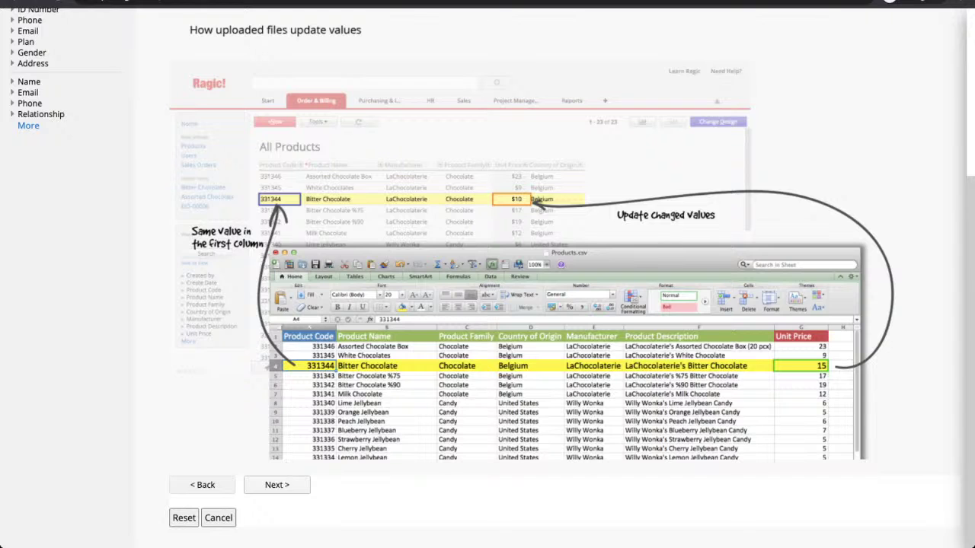
{"action": "left_click", "coordinate": [276, 484]}
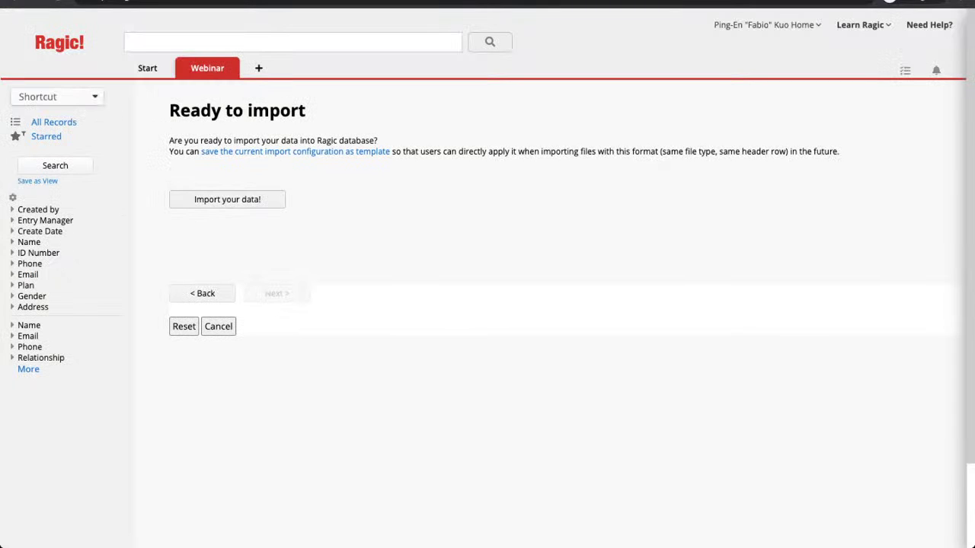
{"action": "left_click", "coordinate": [256, 198]}
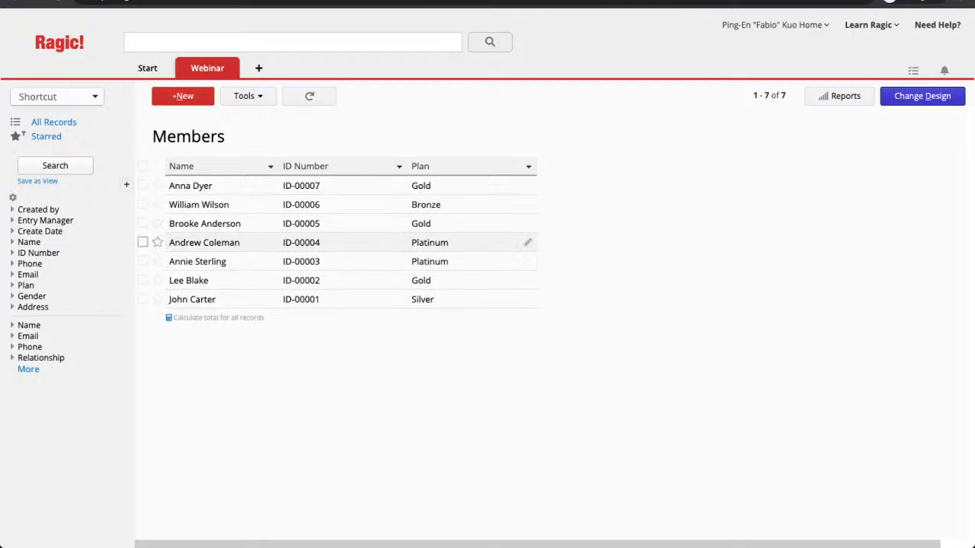
Step: Open record ID-00004, replace its Gender value M with Male from the dropdown, and save
{"action": "left_click", "coordinate": [205, 242]}
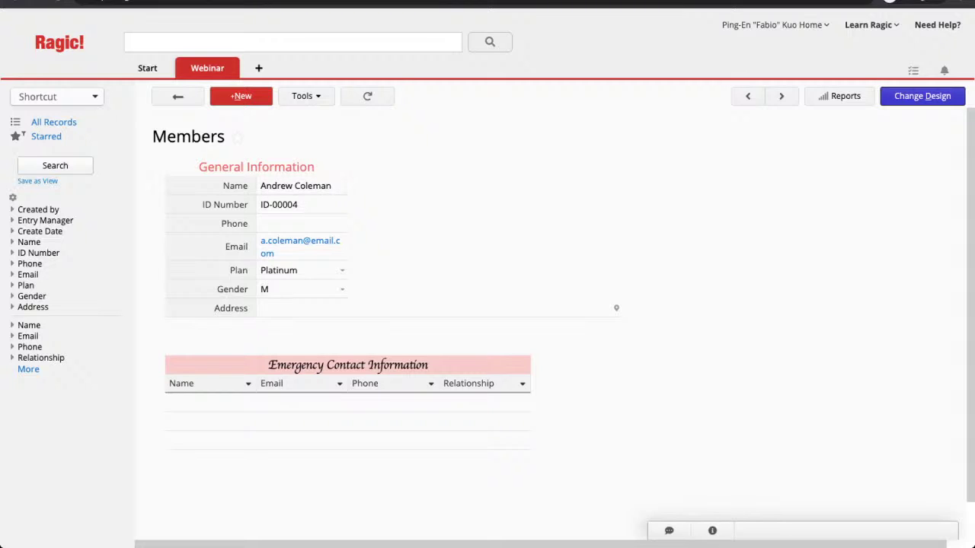
{"action": "left_click", "coordinate": [301, 289]}
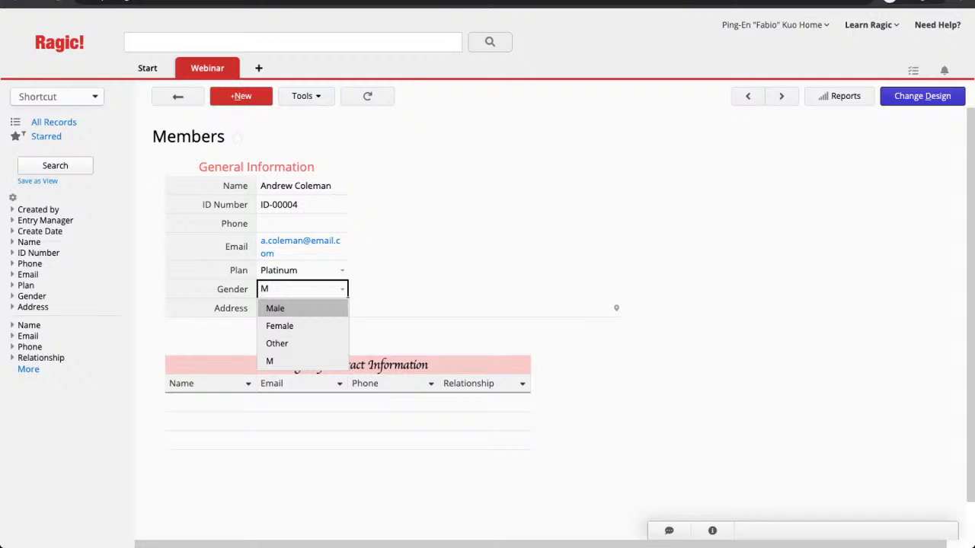
{"action": "key", "text": "Down"}
{"action": "key", "text": "Down"}
{"action": "key", "text": "Down"}
{"action": "key", "text": "Down"}
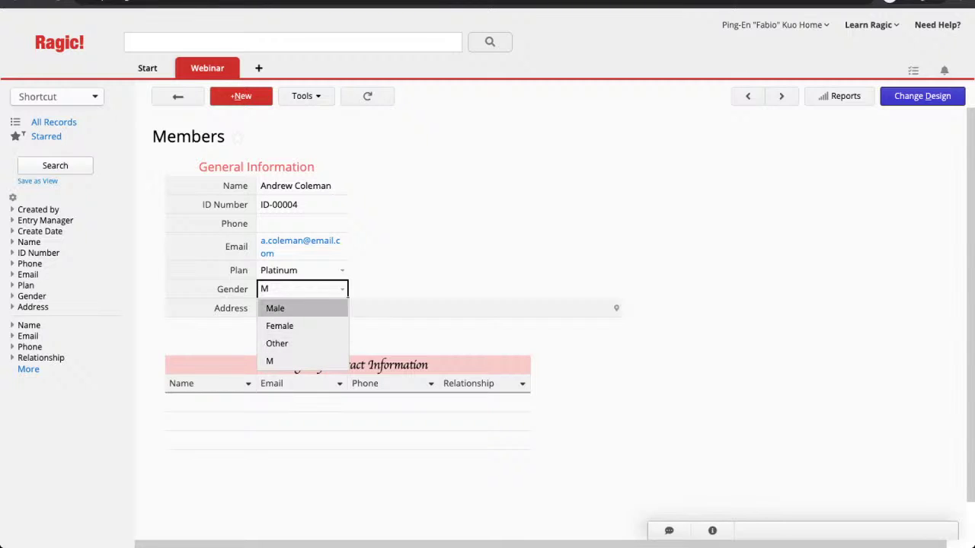
{"action": "key", "text": "Return"}
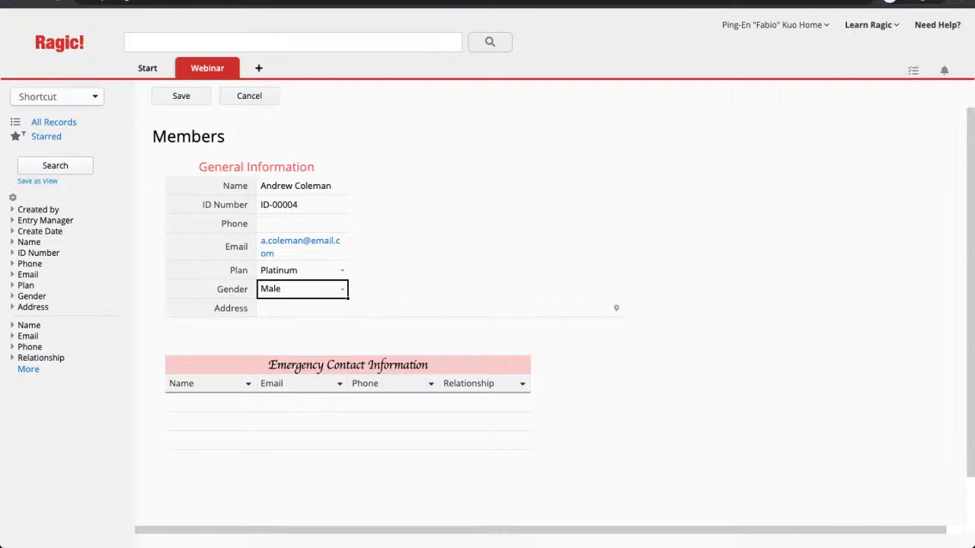
{"action": "key", "text": "ctrl+s"}
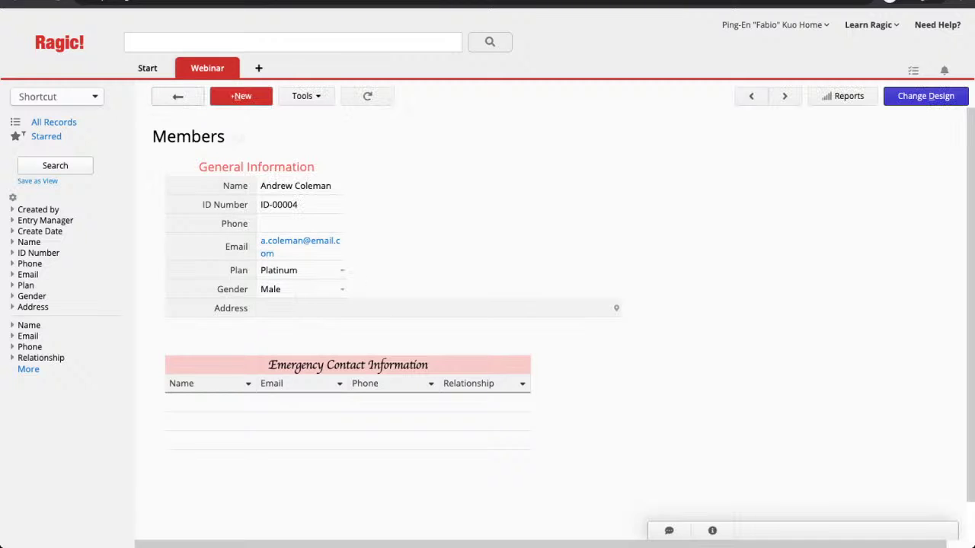
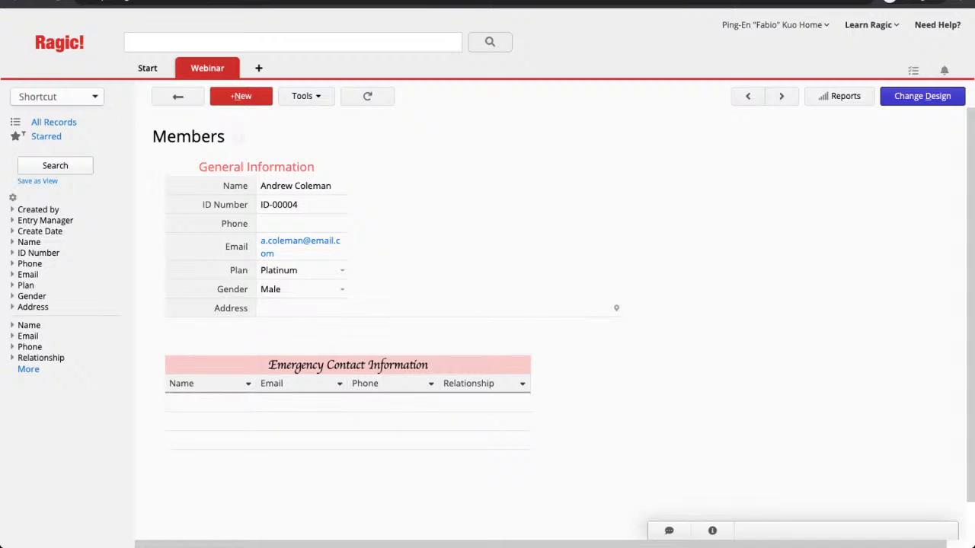
Step: Move to the next member record, change its Gender to Female, and save
{"action": "left_click", "coordinate": [178, 96]}
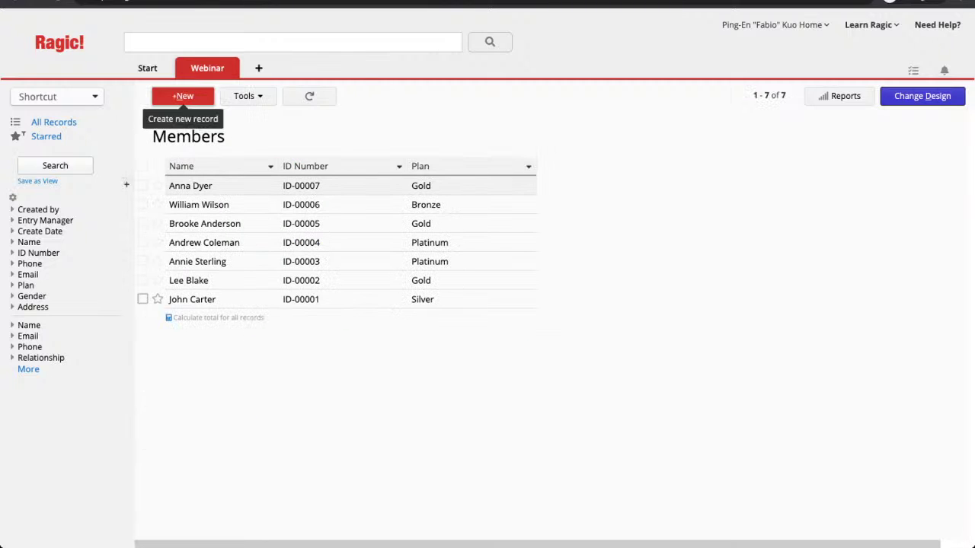
{"action": "left_click", "coordinate": [204, 242]}
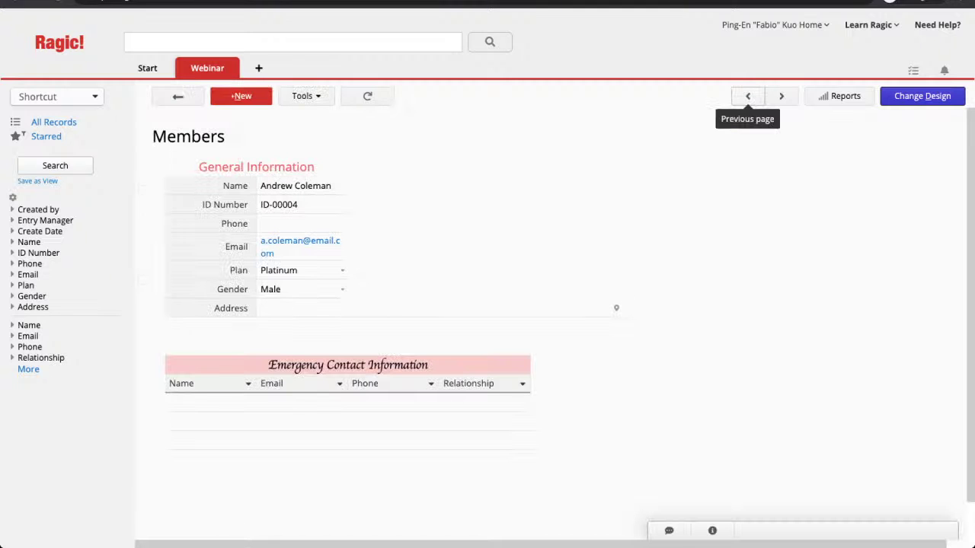
{"action": "left_click", "coordinate": [748, 96]}
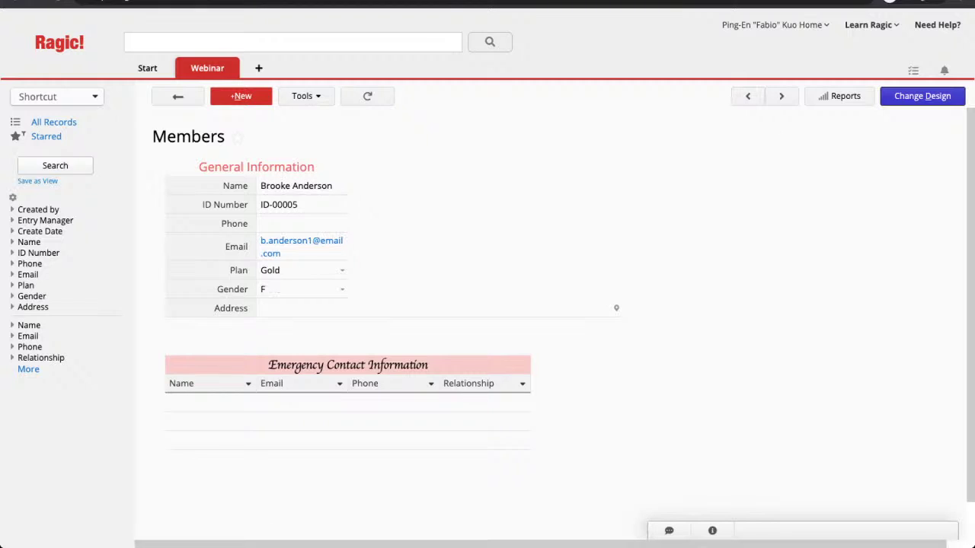
{"action": "left_click", "coordinate": [303, 290]}
{"action": "type", "text": "F"}
{"action": "key", "text": "Up"}
{"action": "key", "text": "Up"}
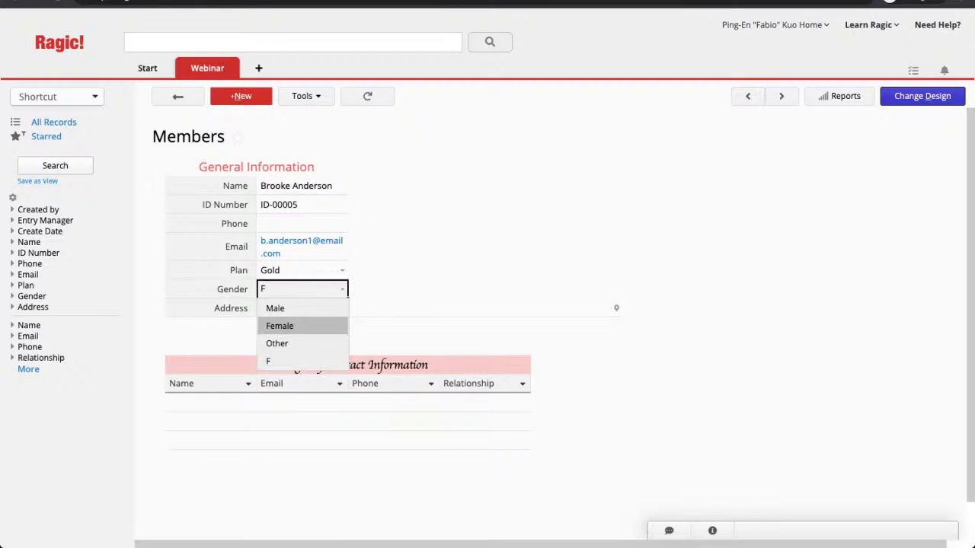
{"action": "key", "text": "Return"}
{"action": "key", "text": "ctrl+s"}
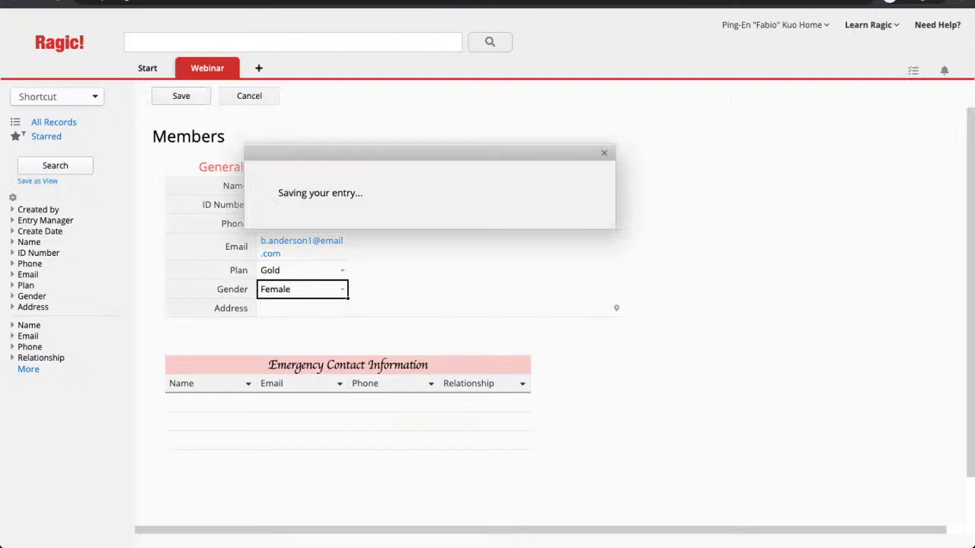
Step: On the following record, keep the Bronze plan, set Gender to Male, and save
{"action": "left_click", "coordinate": [748, 96]}
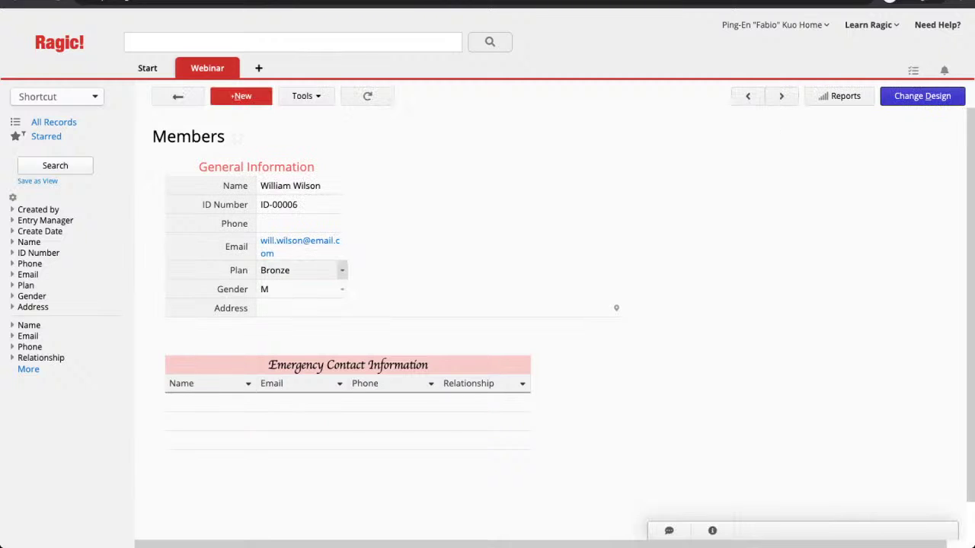
{"action": "left_click", "coordinate": [342, 270]}
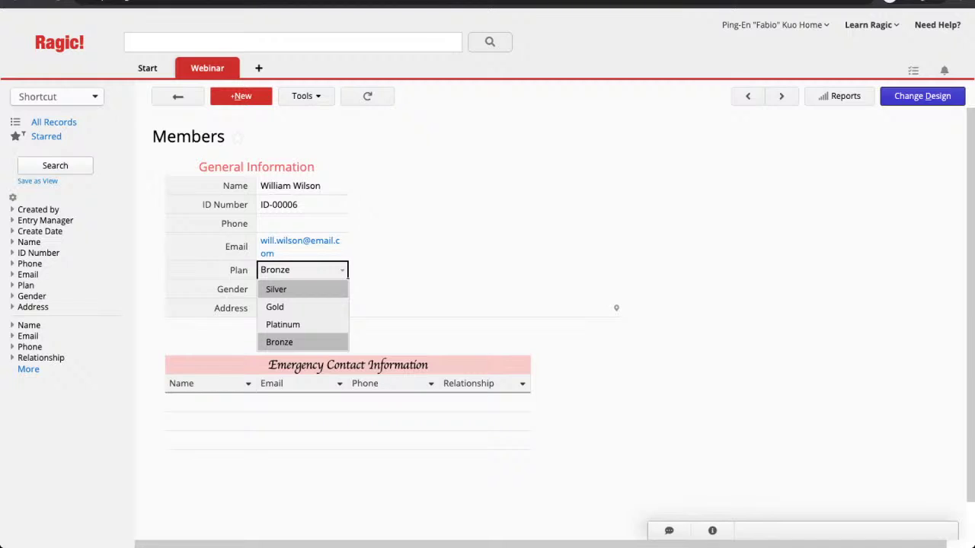
{"action": "left_click", "coordinate": [303, 342]}
{"action": "left_click", "coordinate": [302, 289]}
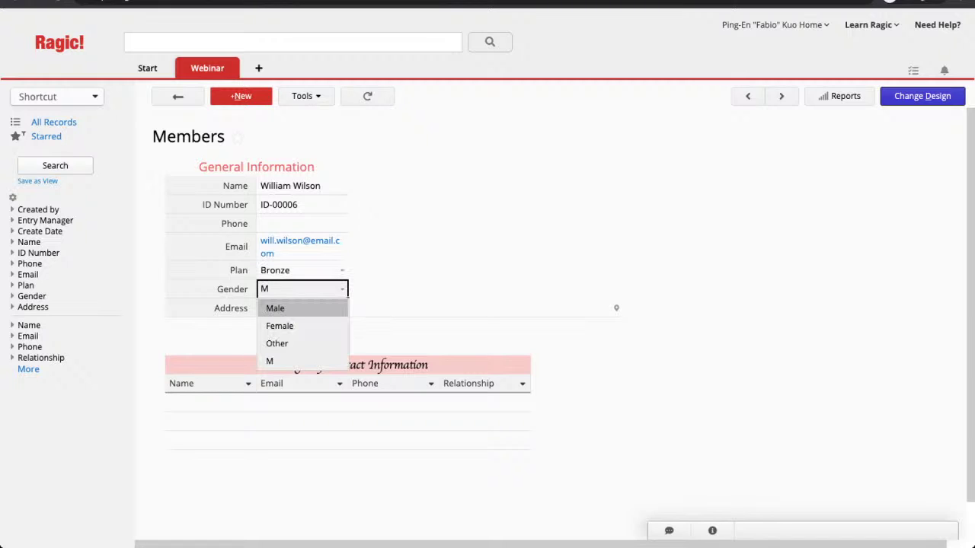
{"action": "left_click", "coordinate": [275, 308]}
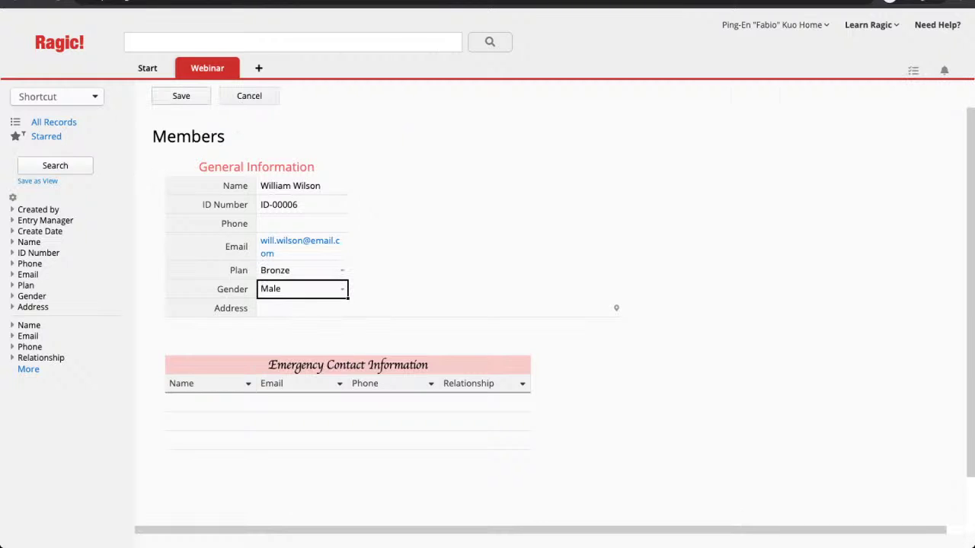
{"action": "left_click", "coordinate": [181, 96]}
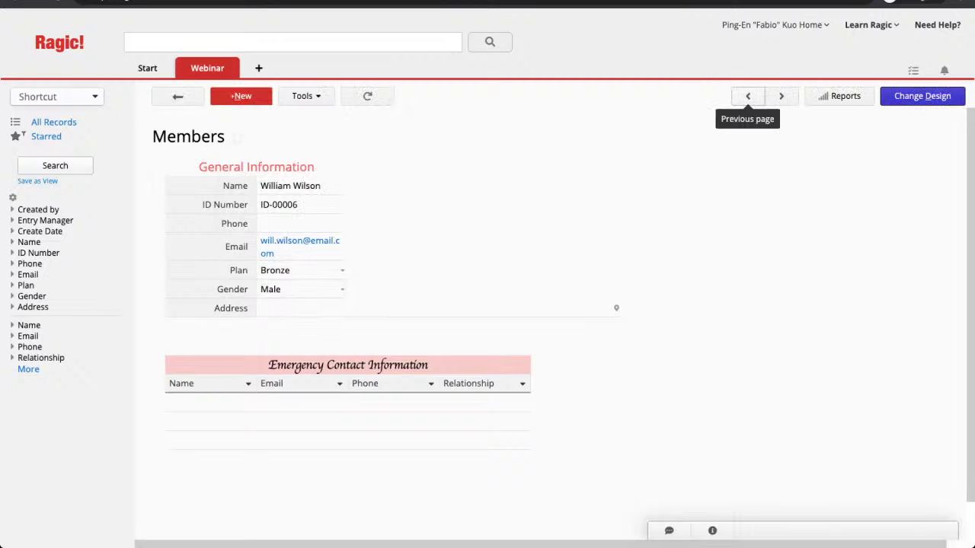
Step: Confirm the next record keeps Gold plan and Female gender, then go back to Members
{"action": "left_click", "coordinate": [747, 96]}
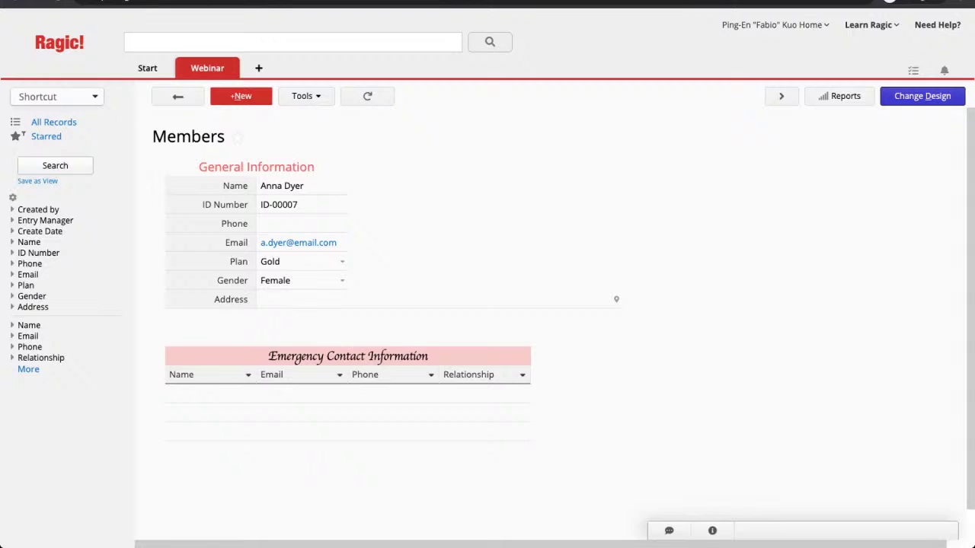
{"action": "left_click", "coordinate": [342, 261]}
{"action": "left_click", "coordinate": [342, 261]}
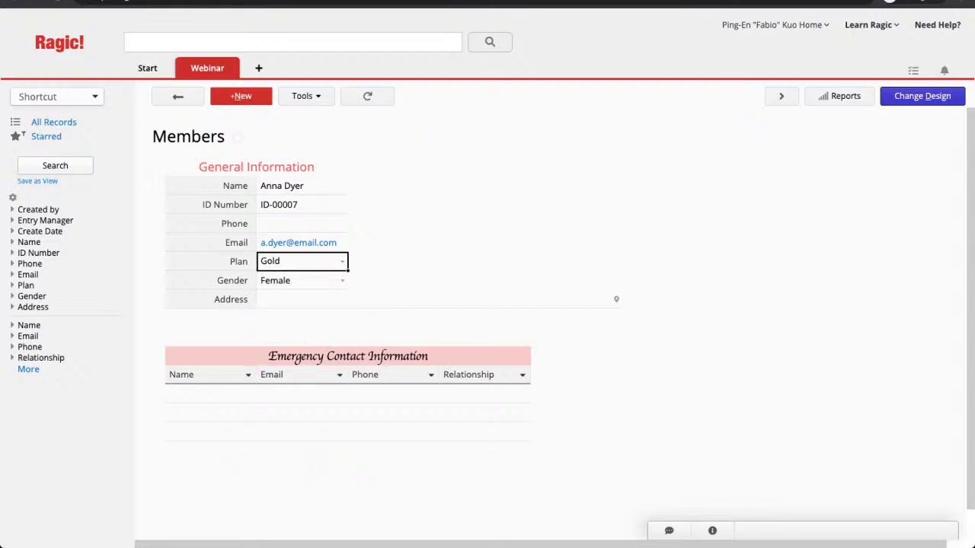
{"action": "left_click", "coordinate": [342, 280]}
{"action": "left_click", "coordinate": [342, 280]}
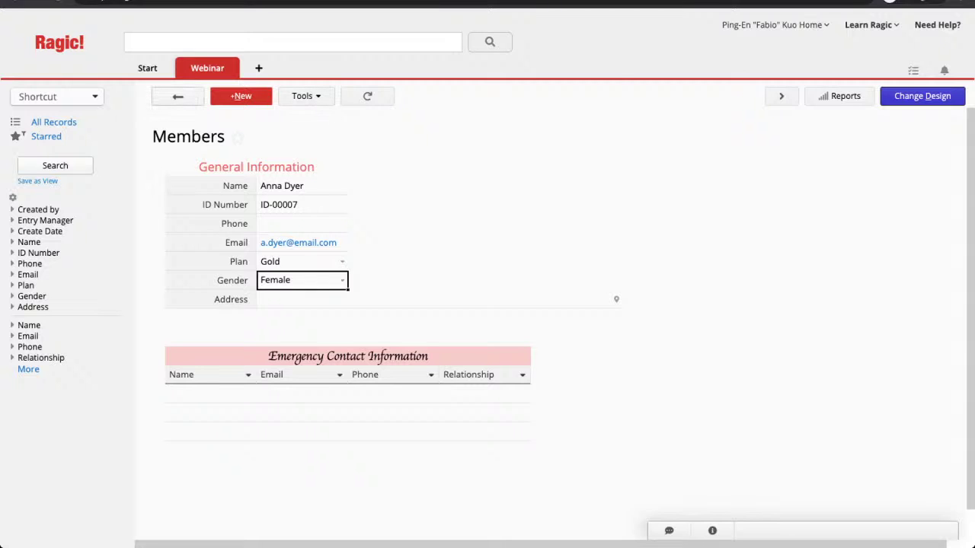
{"action": "left_click", "coordinate": [177, 96]}
Step: Review the Plan, Gender, Email and Phone field settings in the Members design, then save and exit
{"action": "left_click", "coordinate": [922, 96]}
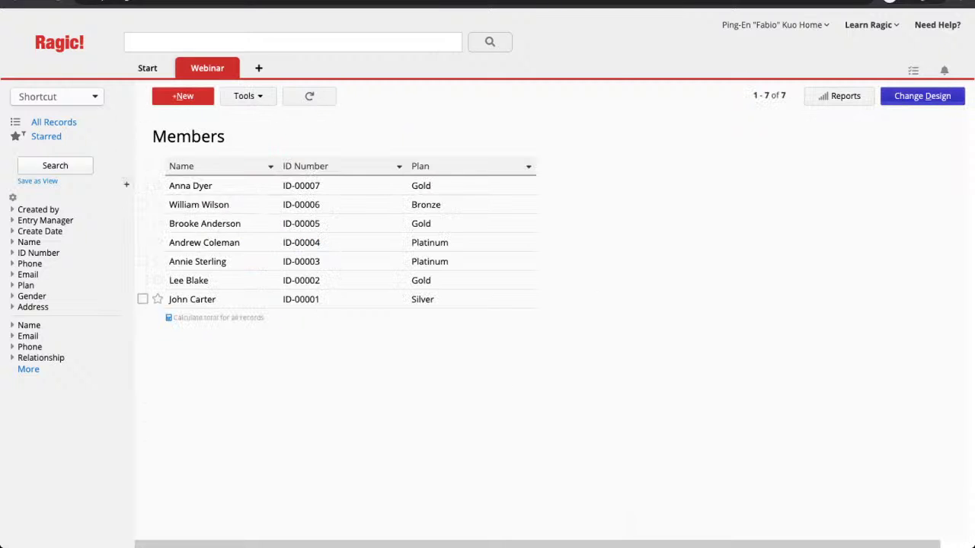
{"action": "left_click", "coordinate": [844, 96]}
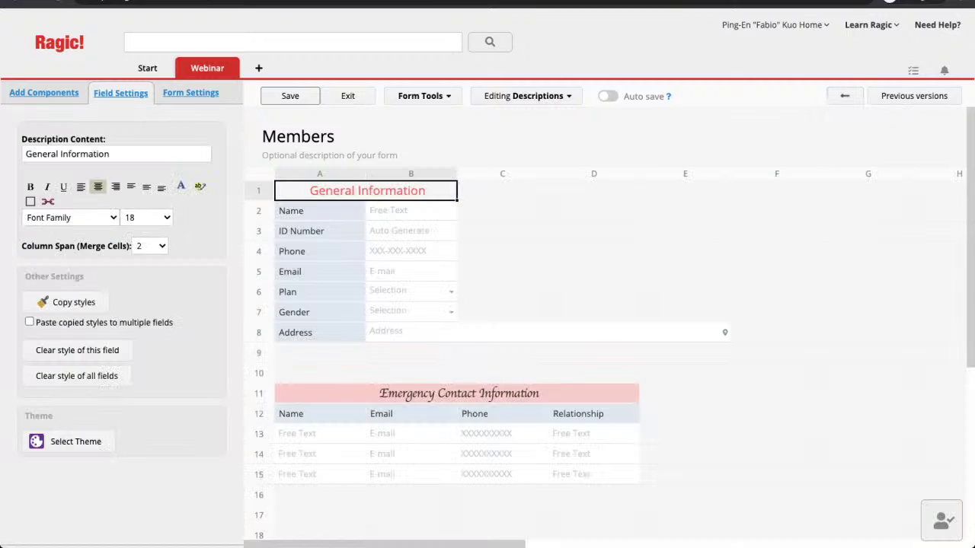
{"action": "left_click", "coordinate": [320, 293]}
{"action": "left_click", "coordinate": [320, 312]}
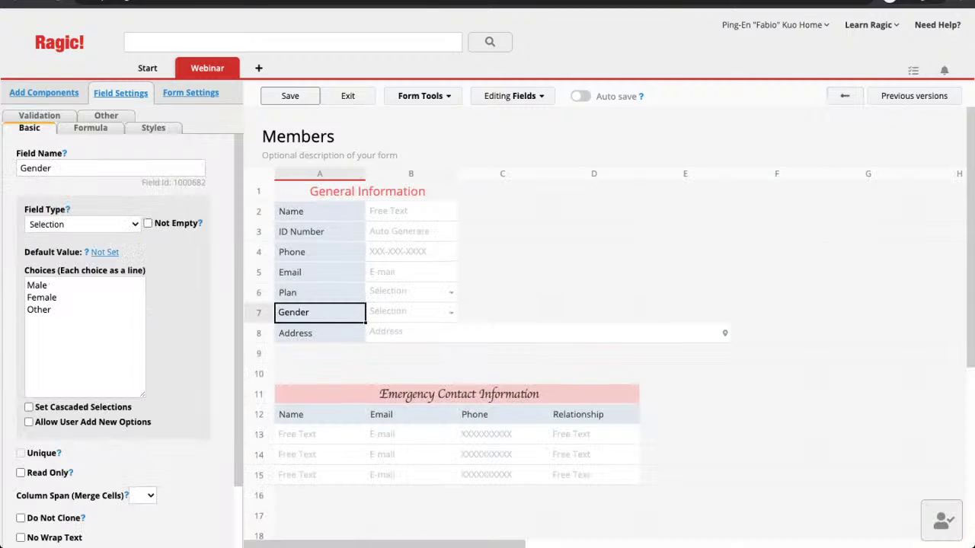
{"action": "left_click", "coordinate": [320, 292]}
{"action": "left_click", "coordinate": [320, 272]}
{"action": "left_click", "coordinate": [320, 252]}
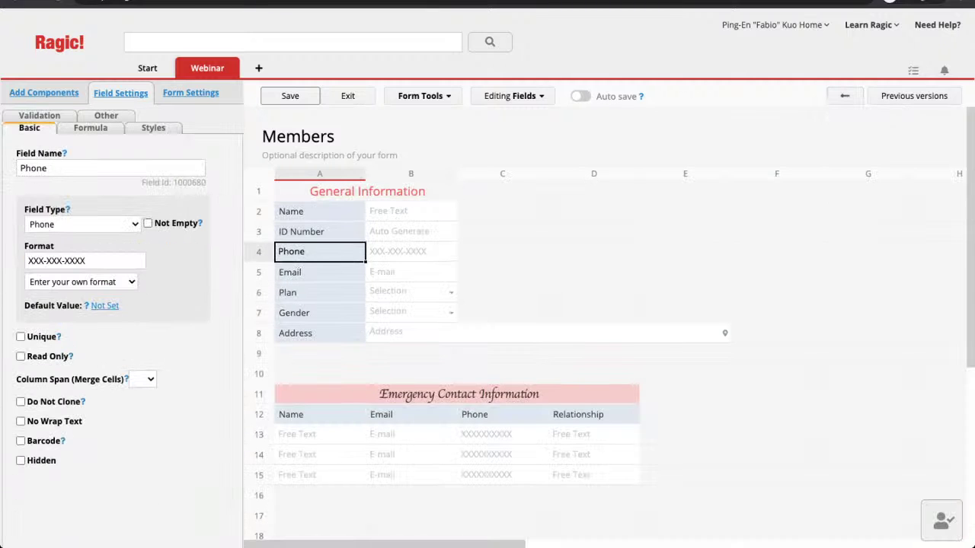
{"action": "left_click", "coordinate": [290, 96]}
{"action": "left_click", "coordinate": [348, 96]}
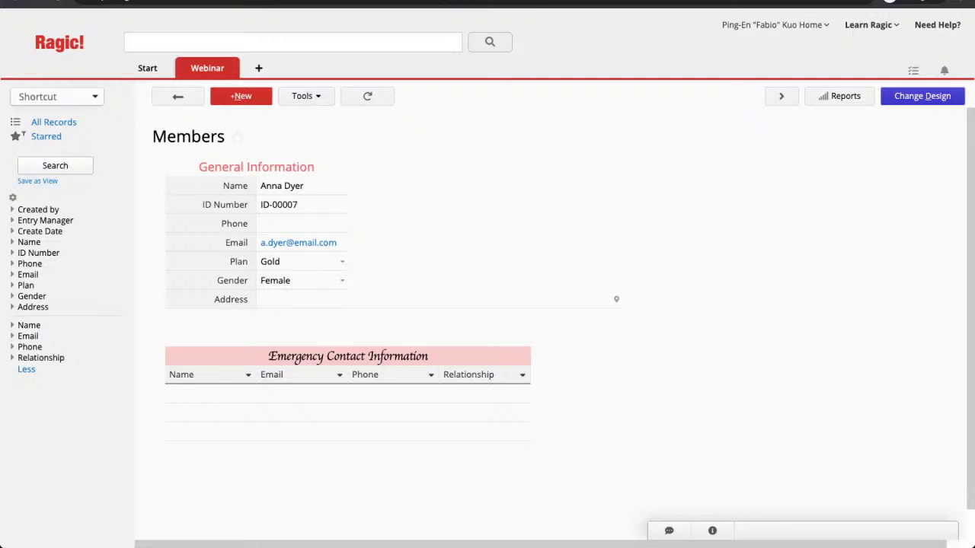
Step: Create a new sheet named Events in the Webinar tab
{"action": "mouse_move", "coordinate": [208, 68]}
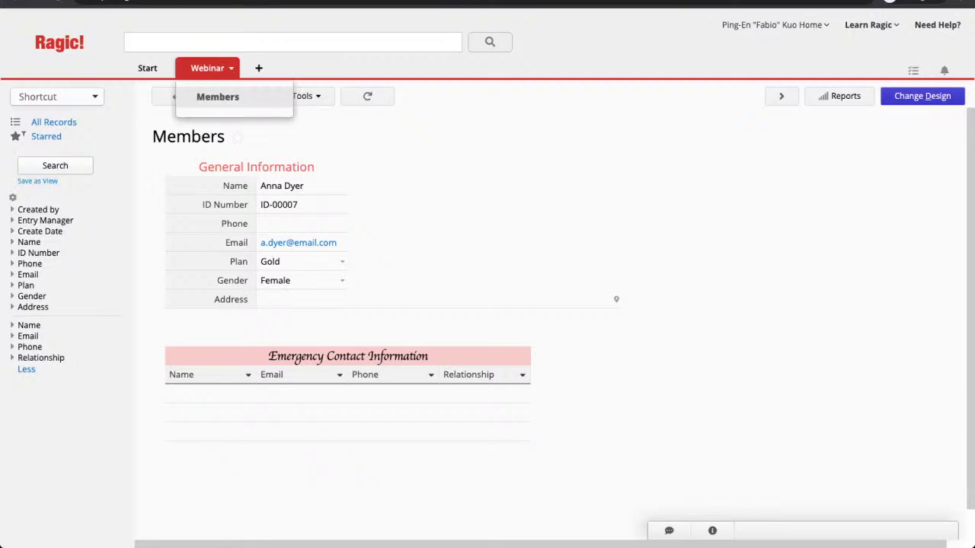
{"action": "left_click", "coordinate": [231, 68]}
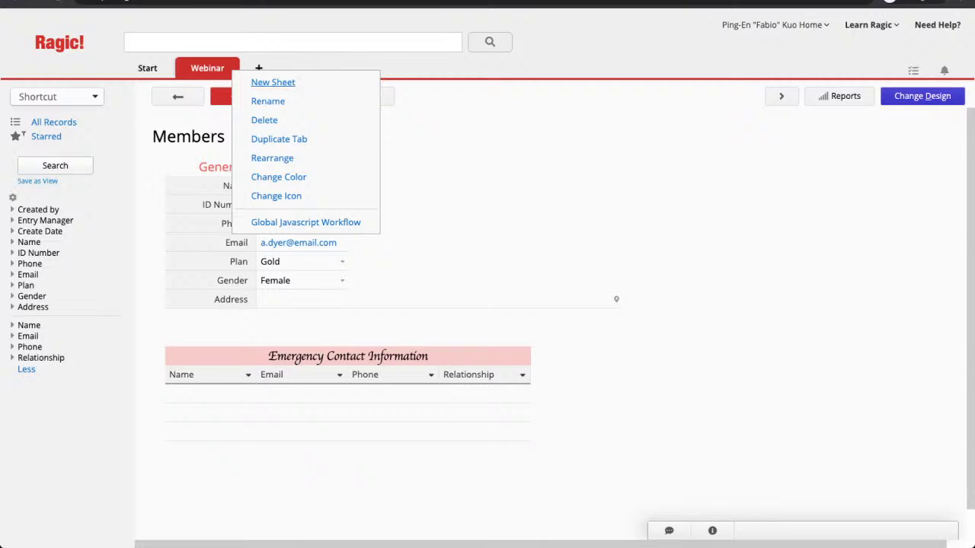
{"action": "left_click", "coordinate": [273, 82]}
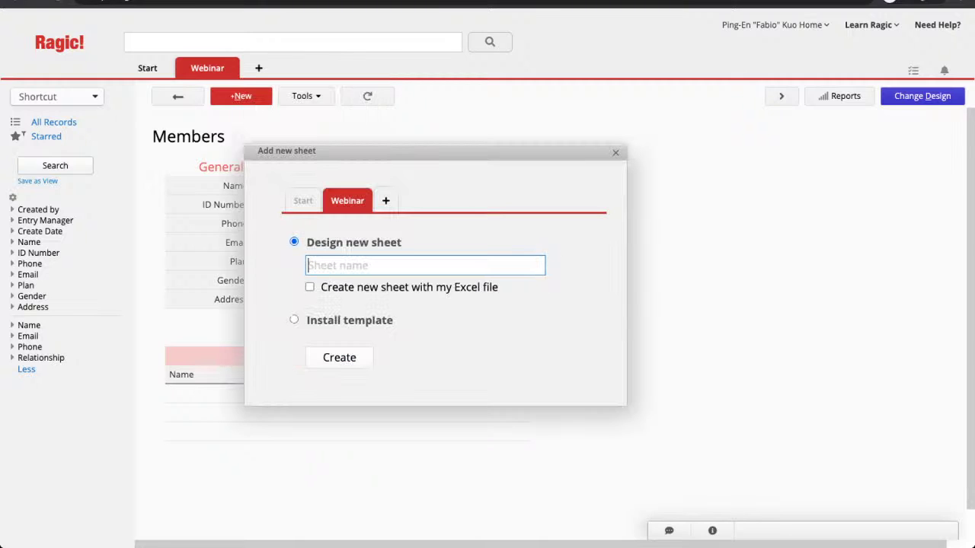
{"action": "type", "text": "Events"}
{"action": "key", "text": "Return"}
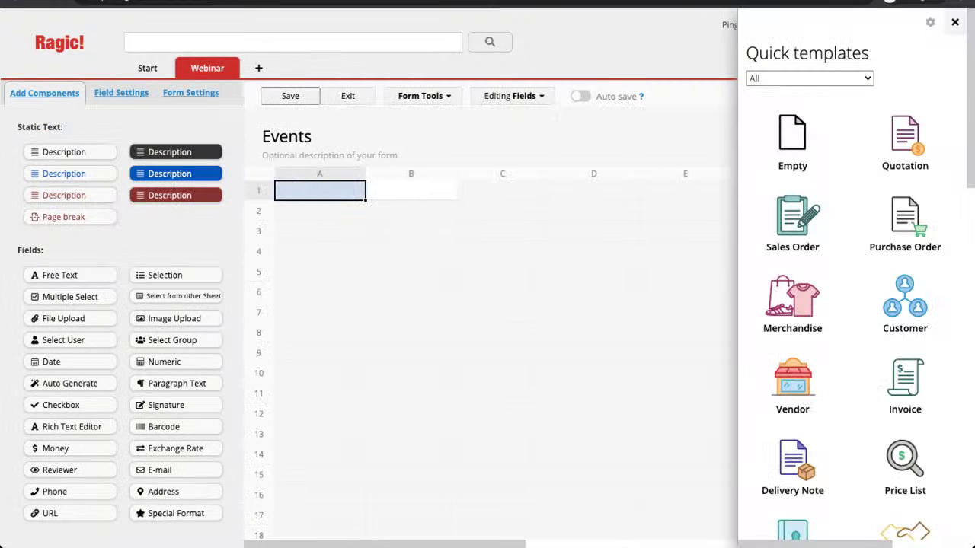
Step: Skip the quick templates and name the first field Event ID
{"action": "left_click", "coordinate": [955, 22]}
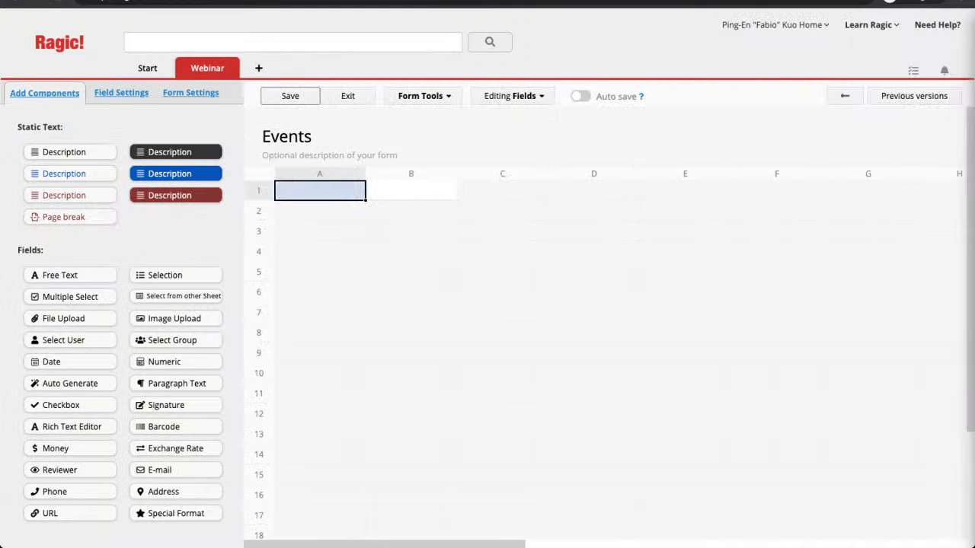
{"action": "type", "text": "Eve"}
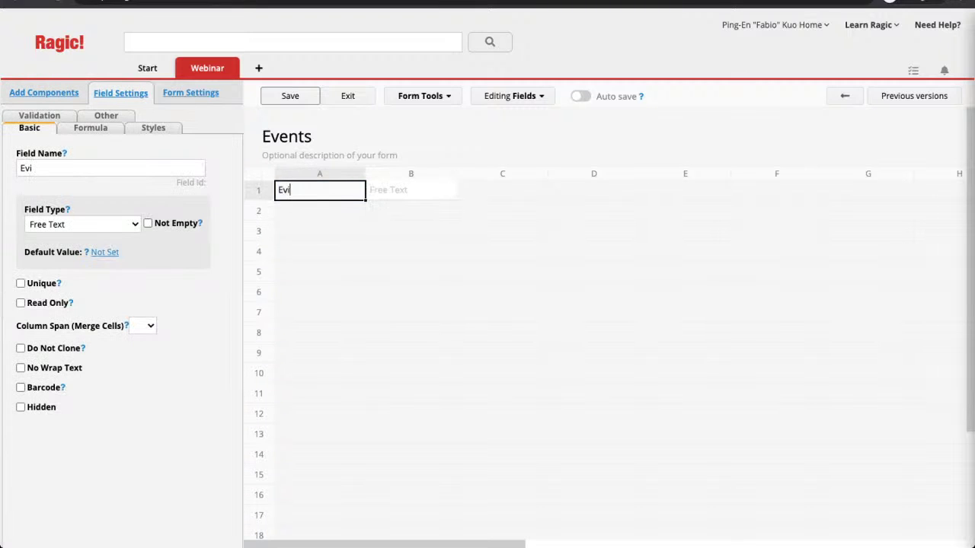
{"action": "type", "text": "nt ID"}
{"action": "key", "text": "Return"}
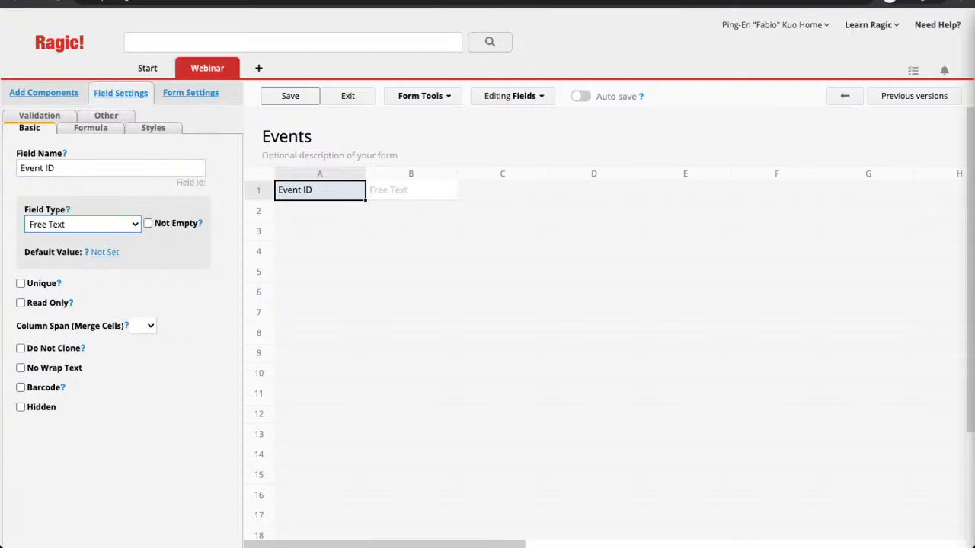
Step: Make Event ID auto-generated and add Event Name and Event Description fields
{"action": "key", "text": "Return"}
{"action": "left_click", "coordinate": [320, 211]}
{"action": "type", "text": "Even"}
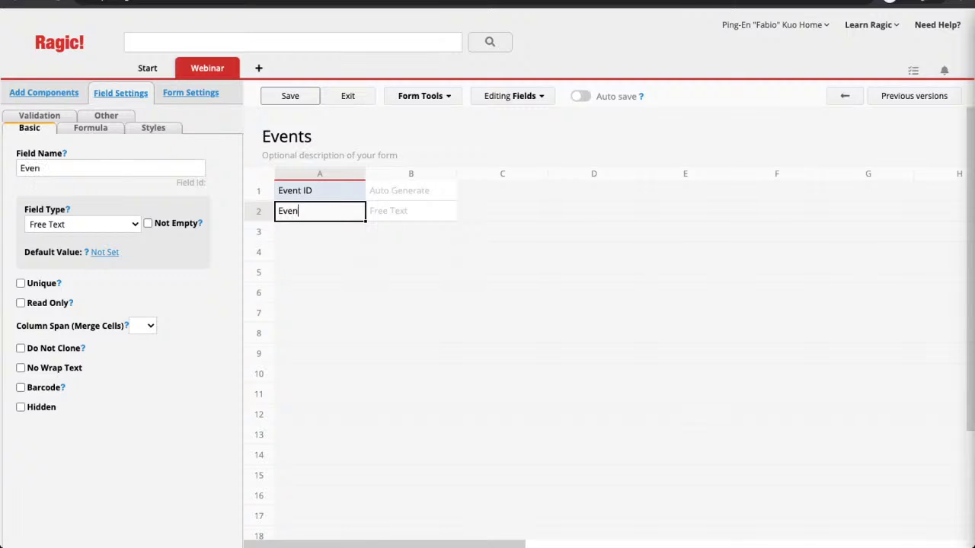
{"action": "type", "text": "t Name"}
{"action": "key", "text": "Return"}
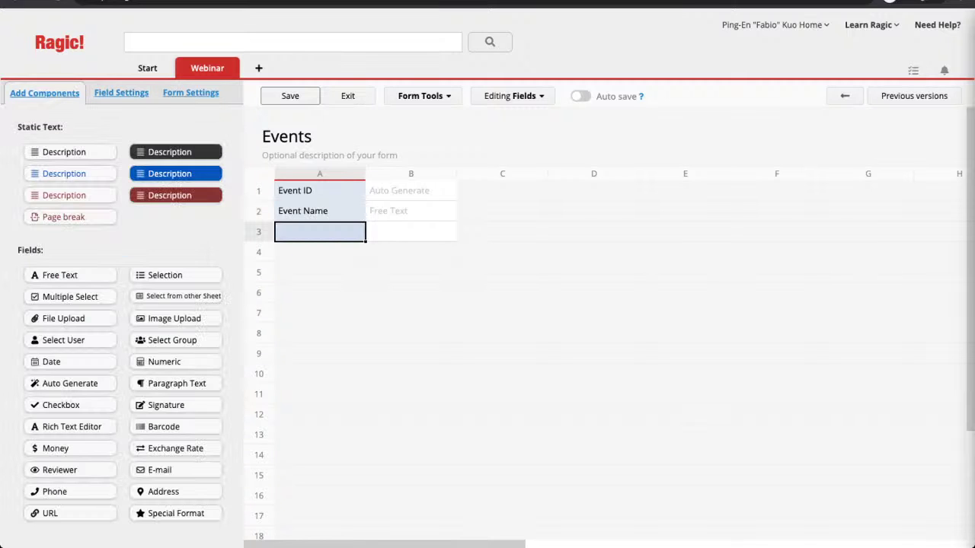
{"action": "type", "text": "Event Description"}
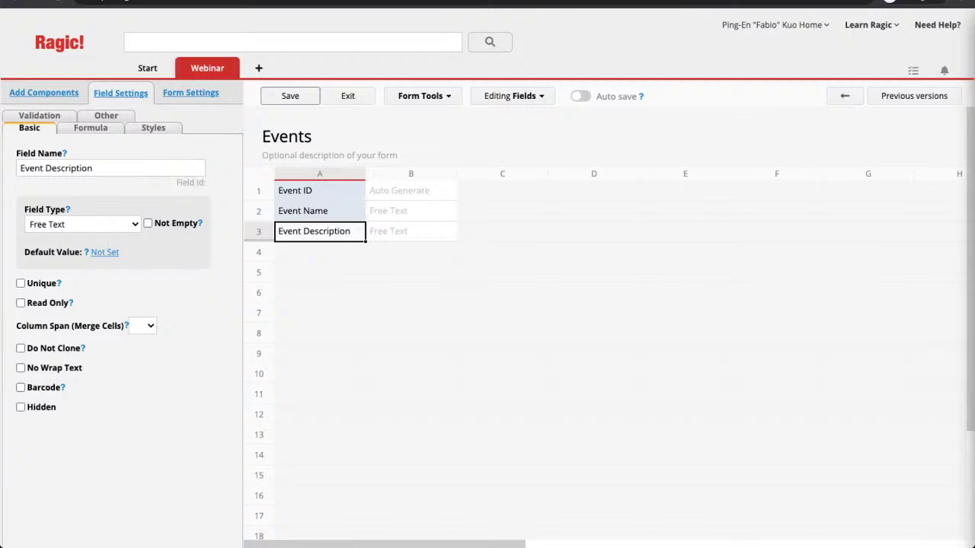
{"action": "key", "text": "Return"}
Step: Enlarge the Event Description row, save the design, and exit design mode
{"action": "left_click_drag", "start_coordinate": [259, 241], "coordinate": [259, 294]}
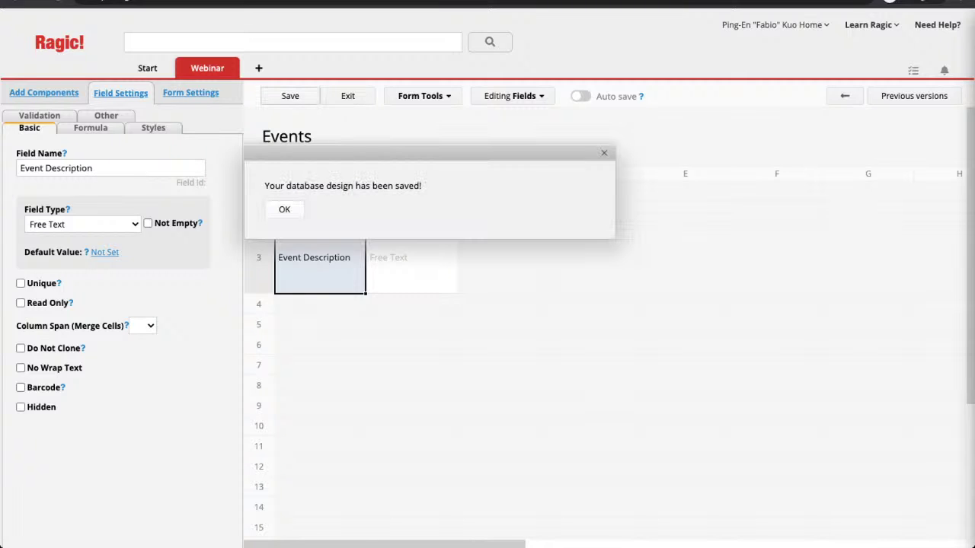
{"action": "left_click", "coordinate": [284, 209]}
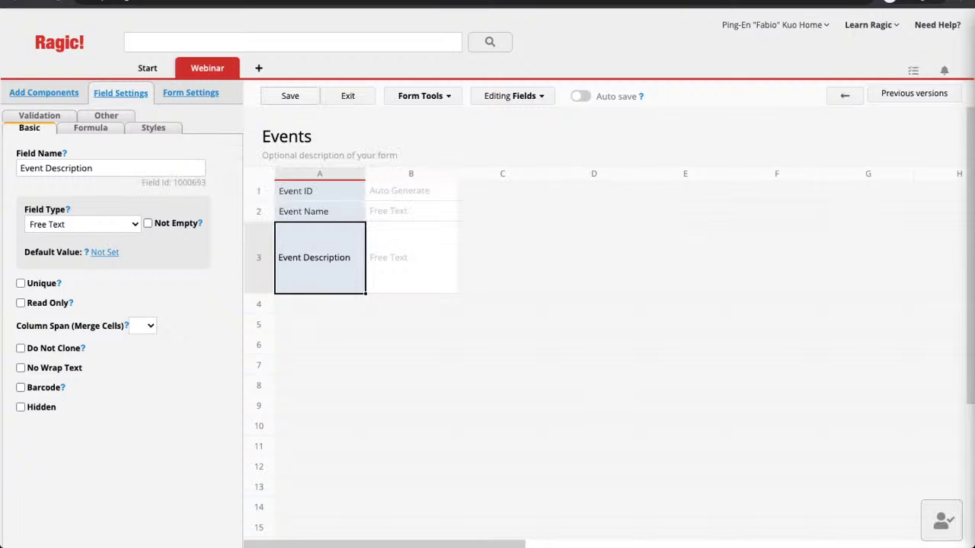
{"action": "left_click", "coordinate": [348, 96]}
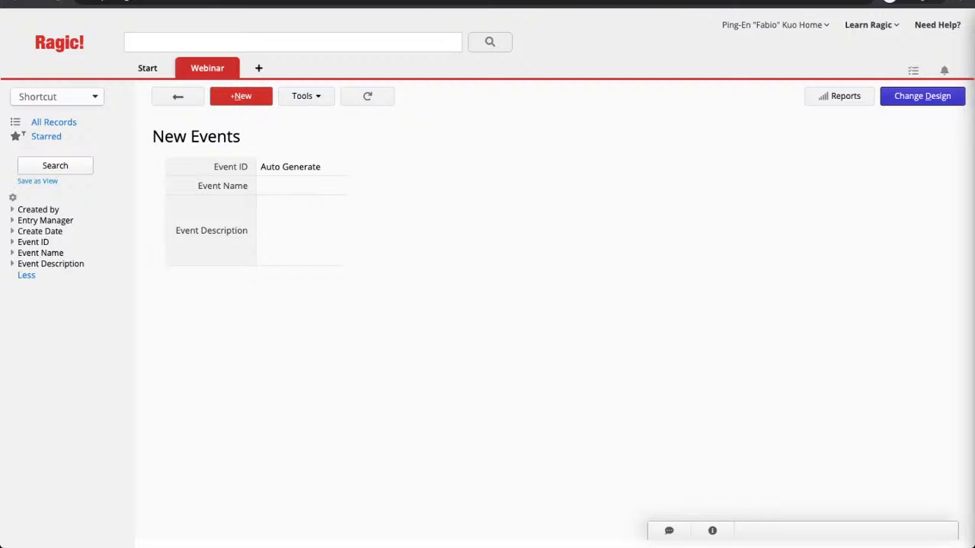
Step: Add the Chess Competition event described as 'A chess competition in the community'
{"action": "left_click", "coordinate": [302, 186]}
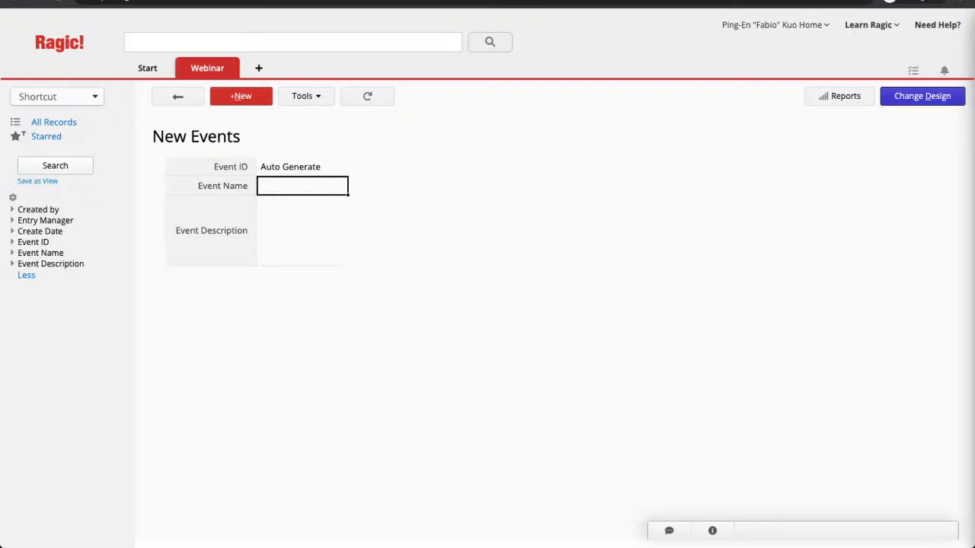
{"action": "type", "text": "Chess Co"}
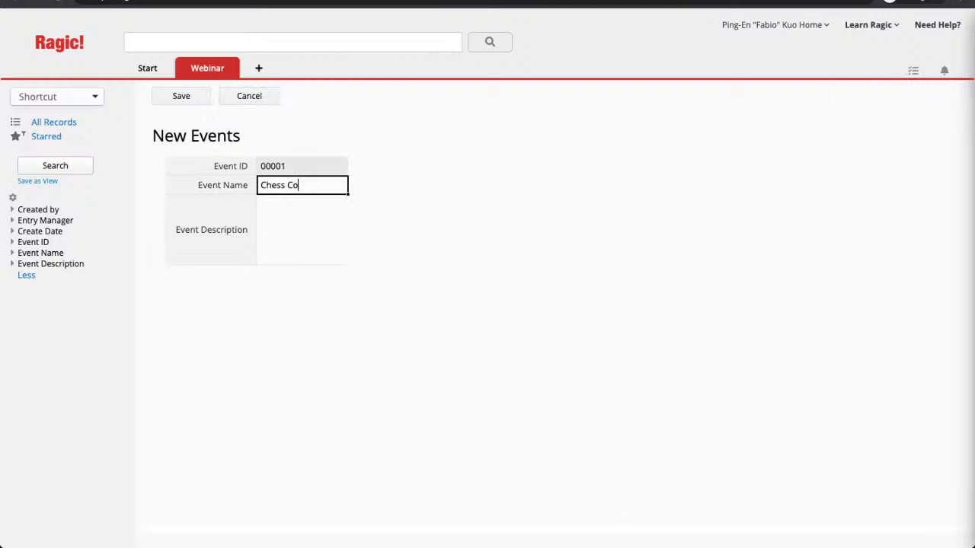
{"action": "type", "text": "mpetition"}
{"action": "key", "text": "Tab"}
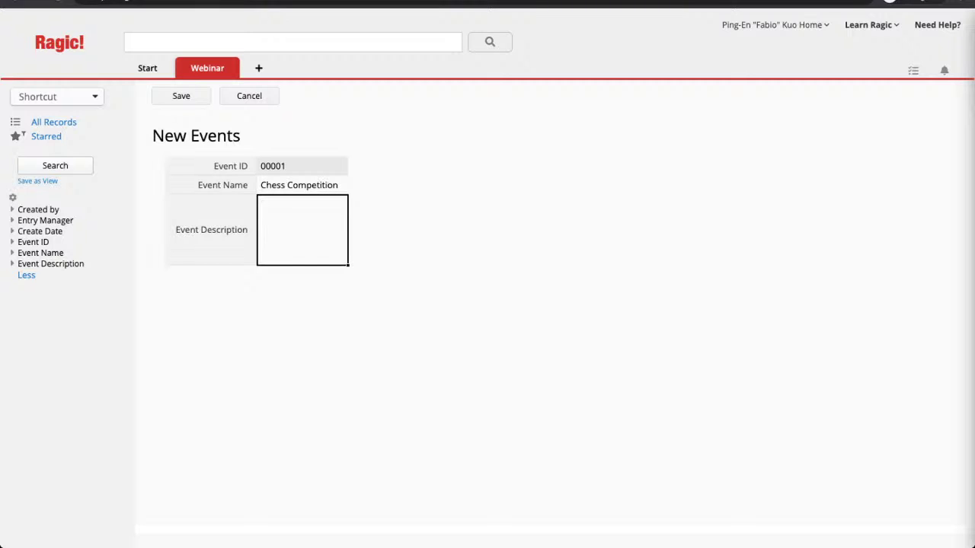
{"action": "type", "text": "A ch"}
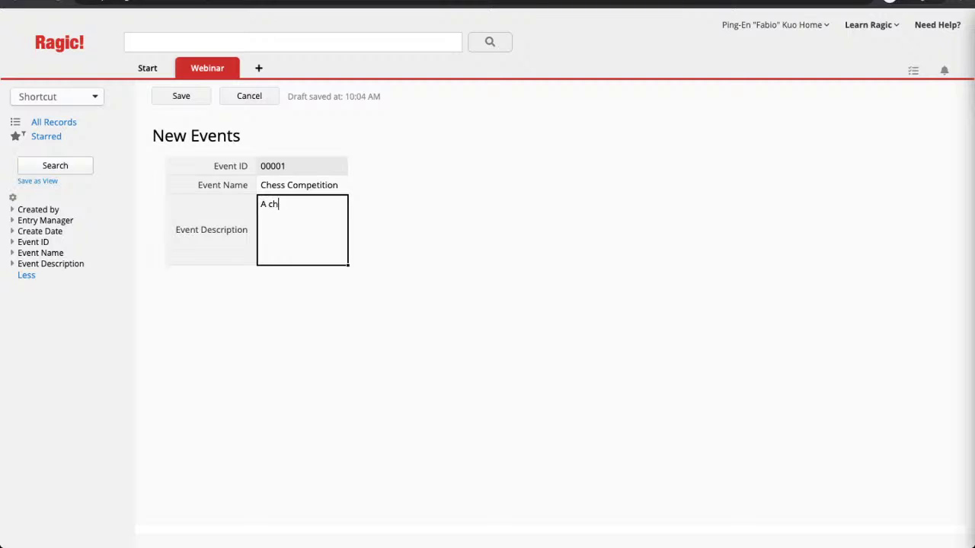
{"action": "type", "text": "ess competition in the "}
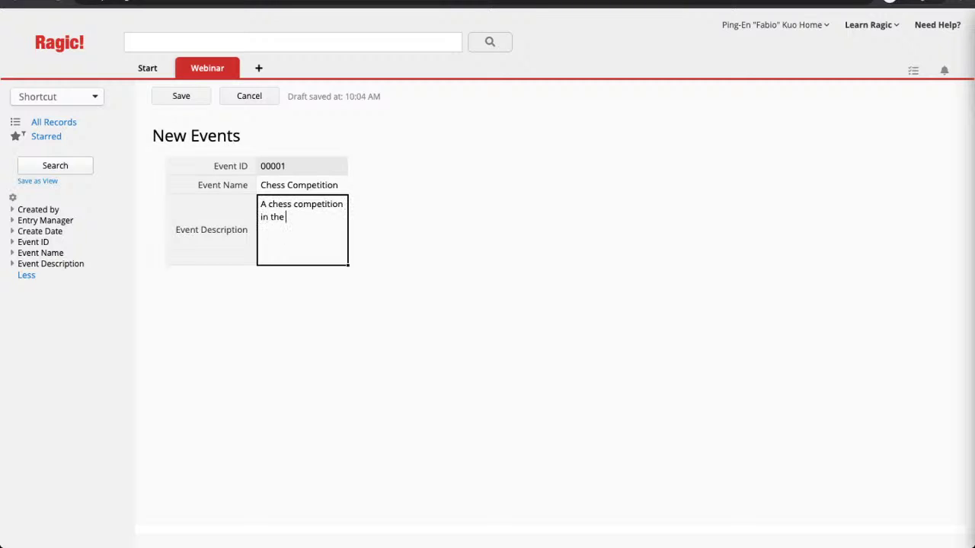
{"action": "type", "text": "community"}
{"action": "key", "text": "ctrl+s"}
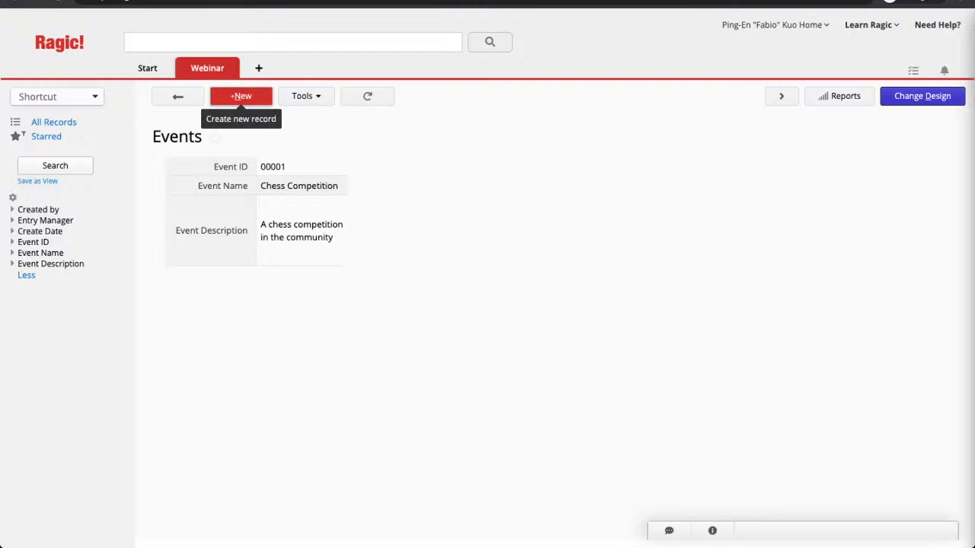
Step: Add a Yoga Class event described as held in the community classroom
{"action": "left_click", "coordinate": [240, 96]}
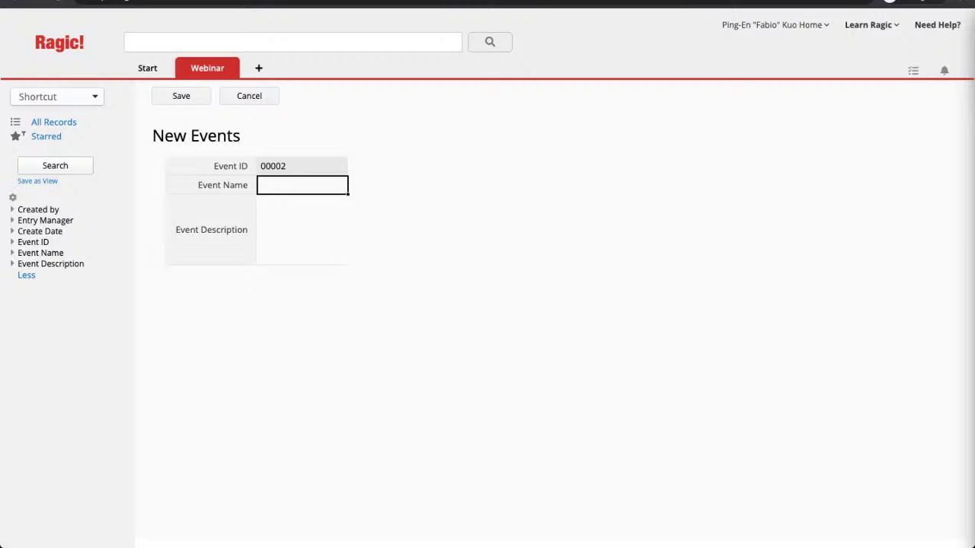
{"action": "type", "text": "Yoga Class"}
{"action": "left_click", "coordinate": [303, 228]}
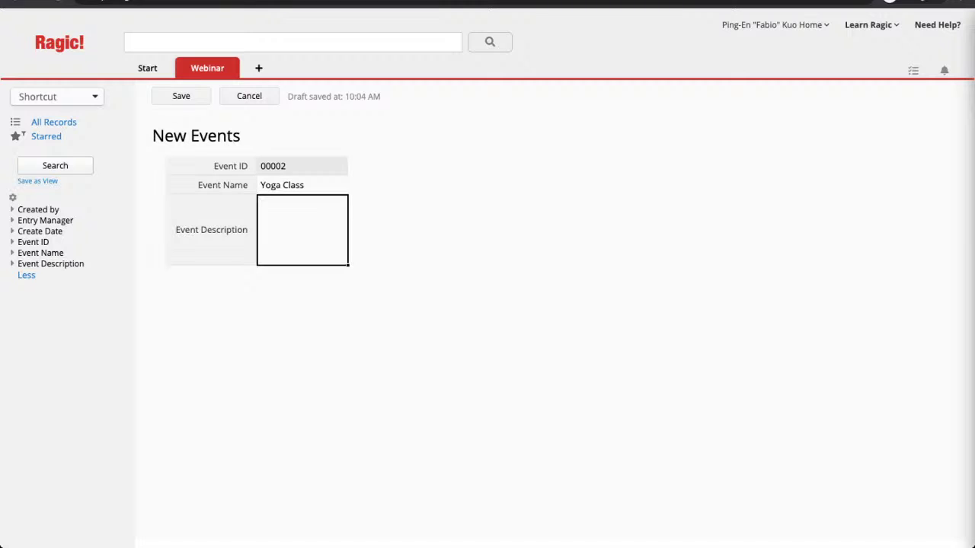
{"action": "type", "text": "Yoga Class held in community cals"}
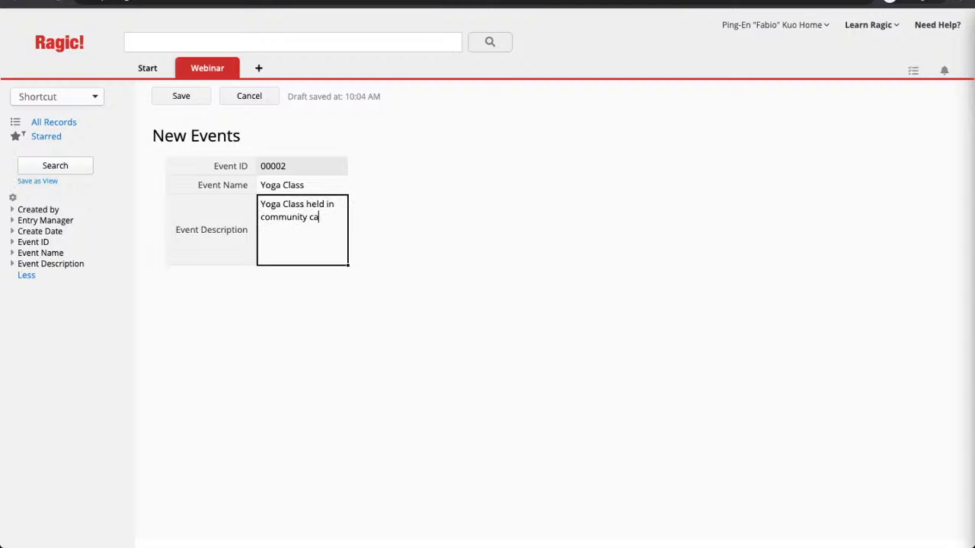
{"action": "key", "text": "BackSpace"}
{"action": "key", "text": "BackSpace"}
{"action": "key", "text": "BackSpace"}
{"action": "type", "text": "sroom"}
{"action": "left_click", "coordinate": [180, 96]}
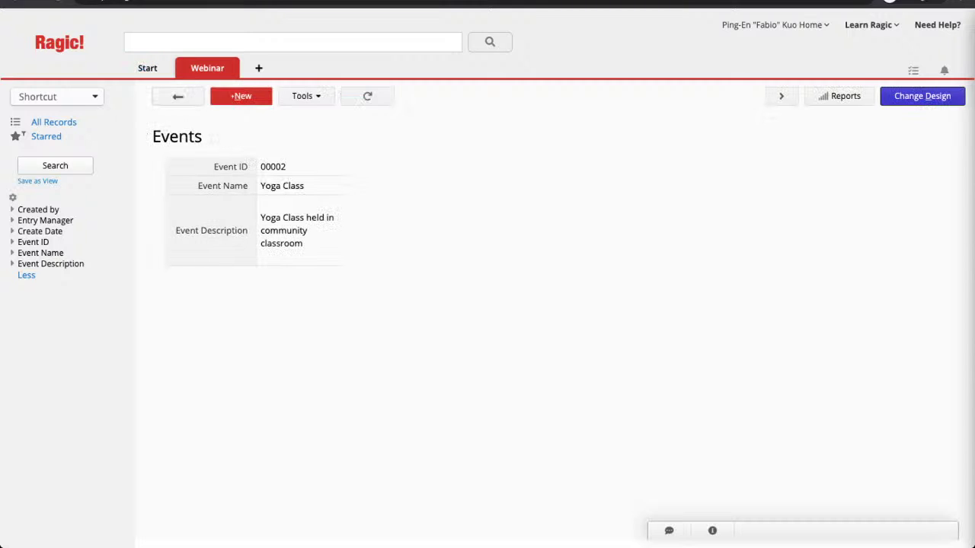
Step: Add a Mountain Trip event: hiking trip, gather at 7 AM in the parking lot
{"action": "left_click", "coordinate": [239, 96]}
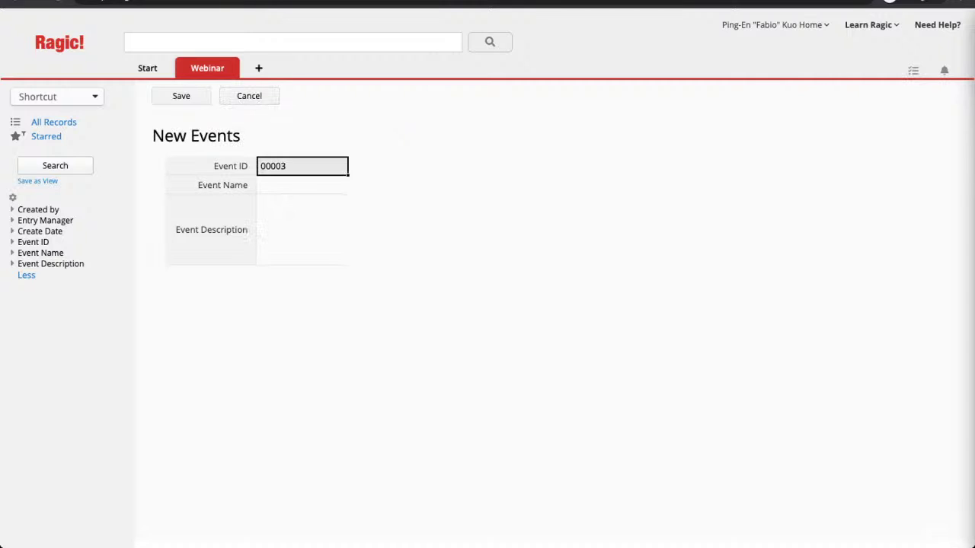
{"action": "left_click", "coordinate": [302, 185]}
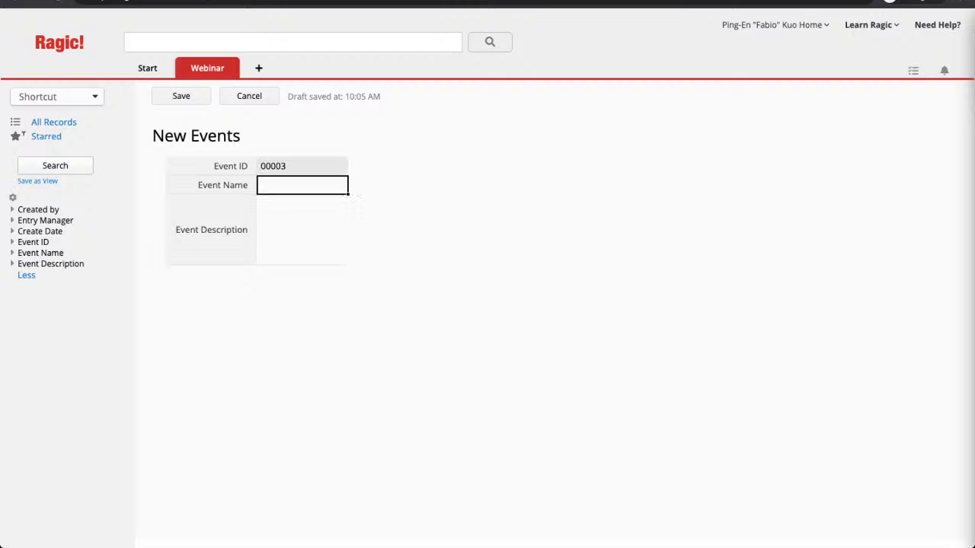
{"action": "type", "text": "Mountain Trip"}
{"action": "left_click", "coordinate": [302, 230]}
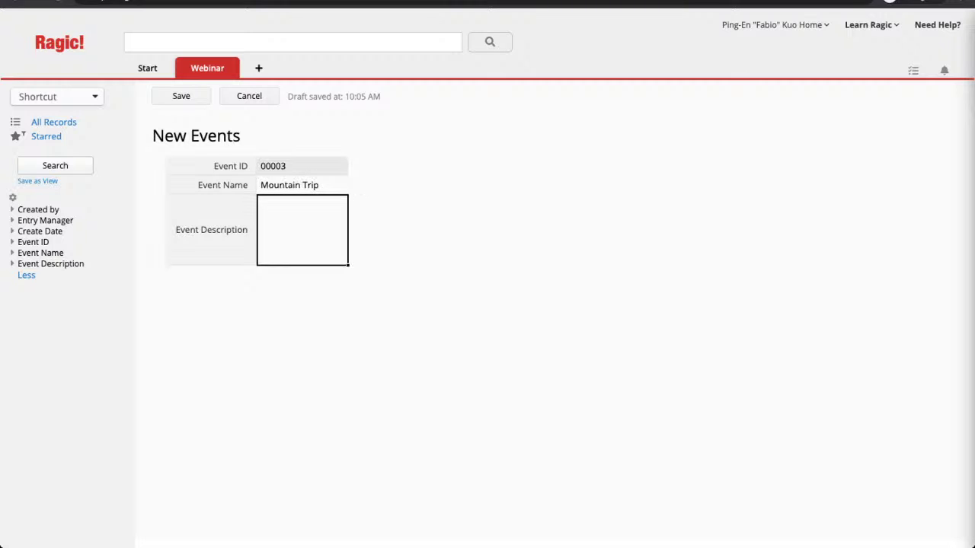
{"action": "type", "text": "Hiking trip in the mount"}
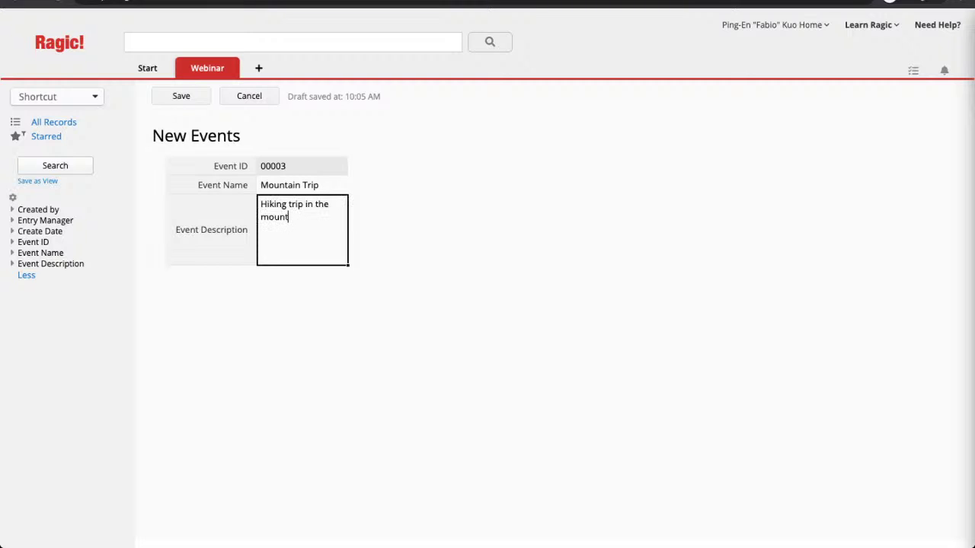
{"action": "type", "text": "ains. Gather at 7:AM i"}
{"action": "key", "text": "BackSpace"}
{"action": "key", "text": "BackSpace"}
{"action": "key", "text": "BackSpace"}
{"action": "key", "text": "BackSpace"}
{"action": "key", "text": "BackSpace"}
{"action": "type", "text": "AM in the"}
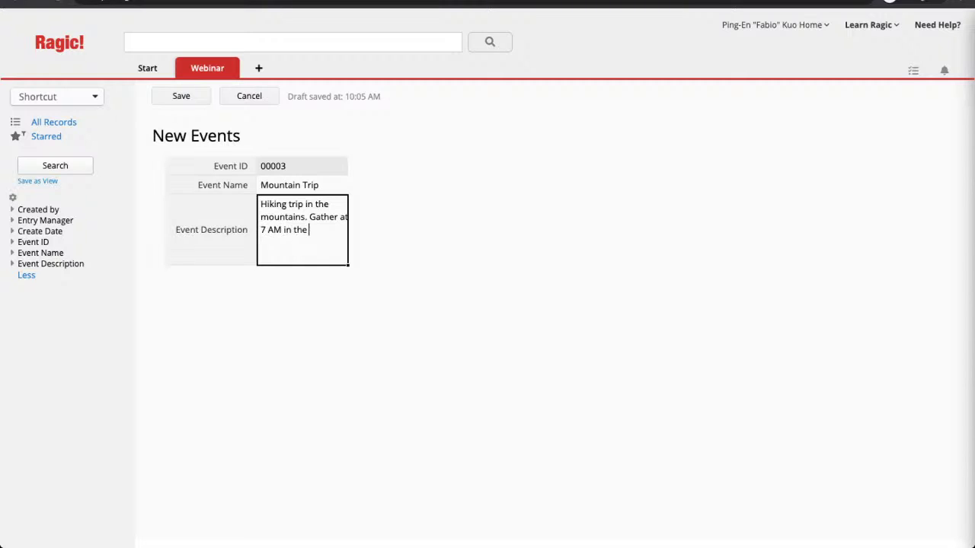
{"action": "type", "text": " parking lot."}
{"action": "left_click", "coordinate": [181, 96]}
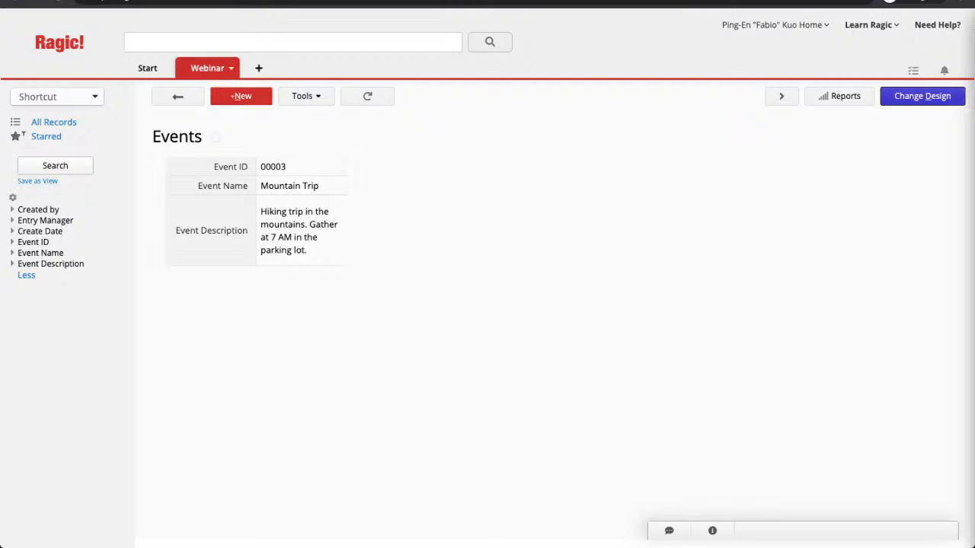
{"action": "mouse_move", "coordinate": [221, 70]}
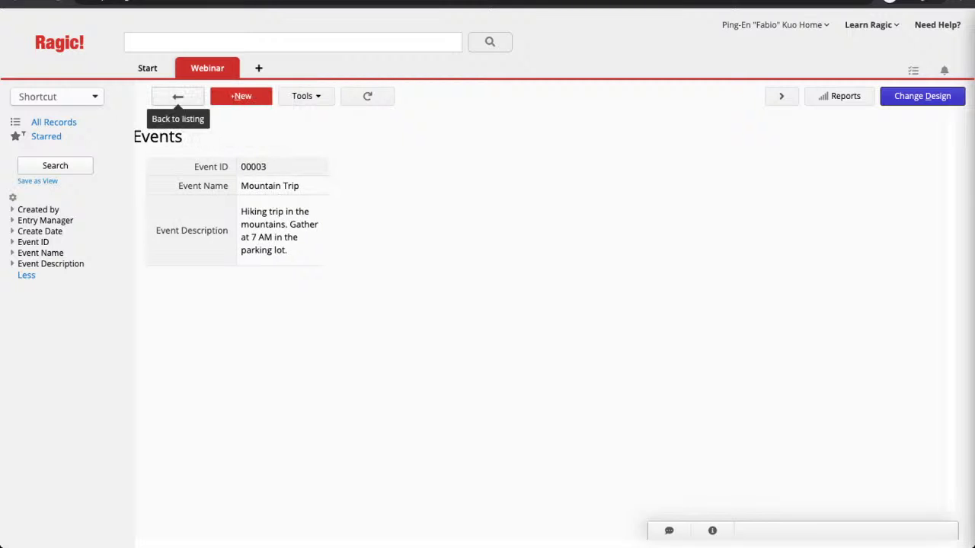
Step: Return to the Events listing and go to Account Setup from the Start tab
{"action": "left_click", "coordinate": [178, 96]}
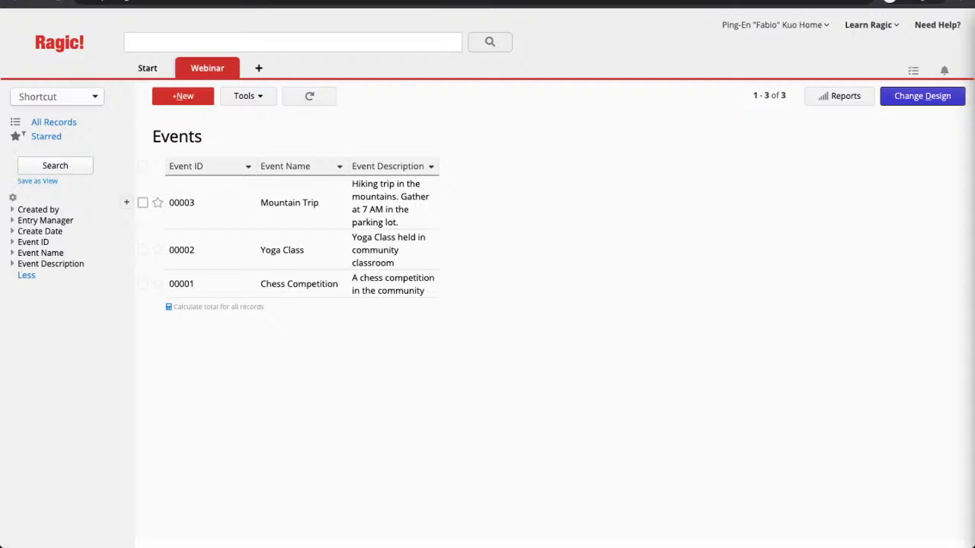
{"action": "mouse_move", "coordinate": [148, 68]}
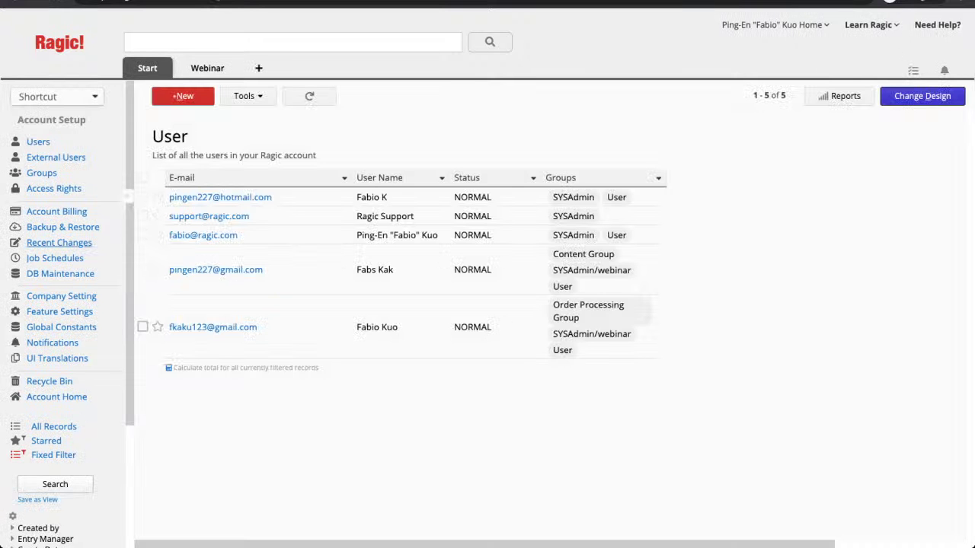
Step: Show the Recent Changes log in Account Setup, zoomed in for readability
{"action": "left_click", "coordinate": [59, 243]}
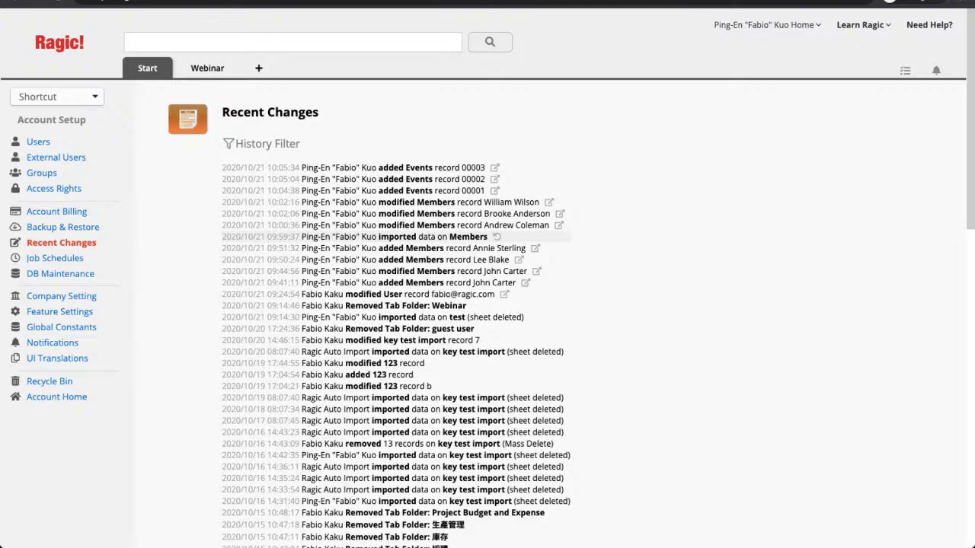
{"action": "key", "text": "ctrl+plus"}
{"action": "key", "text": "ctrl+plus"}
{"action": "key", "text": "ctrl+plus"}
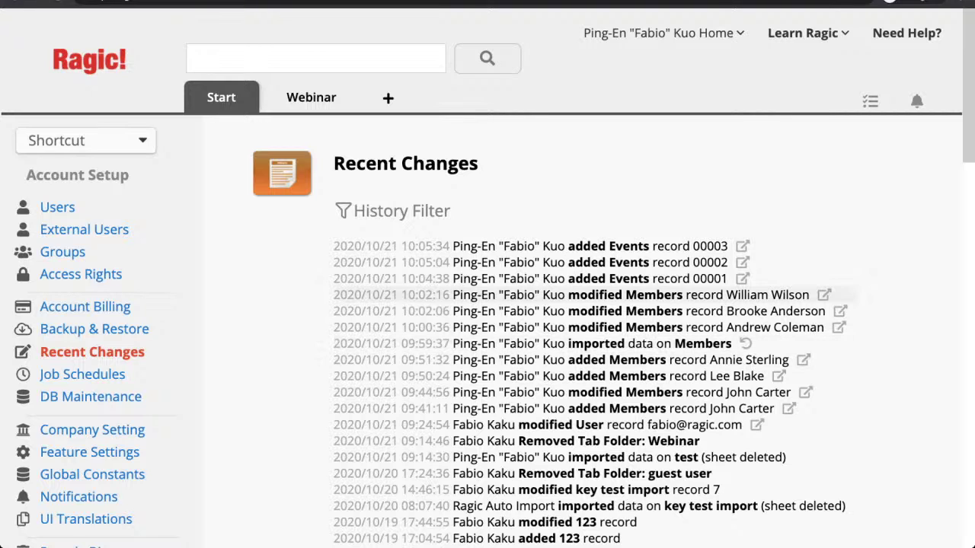
Step: Restore normal page zoom and bring up the Webinar tab's sheet options
{"action": "left_click", "coordinate": [246, 97]}
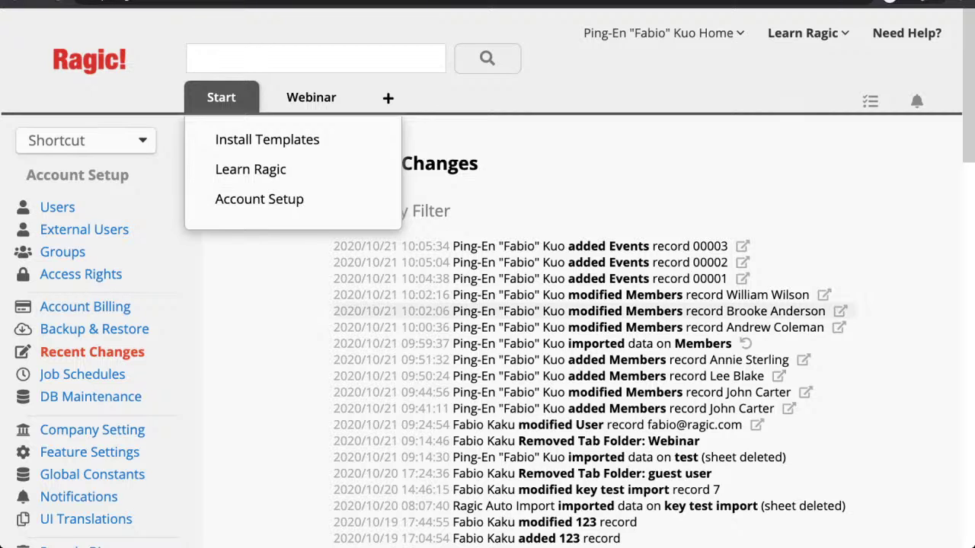
{"action": "key", "text": "super+minus"}
{"action": "key", "text": "super+minus"}
{"action": "key", "text": "super+minus"}
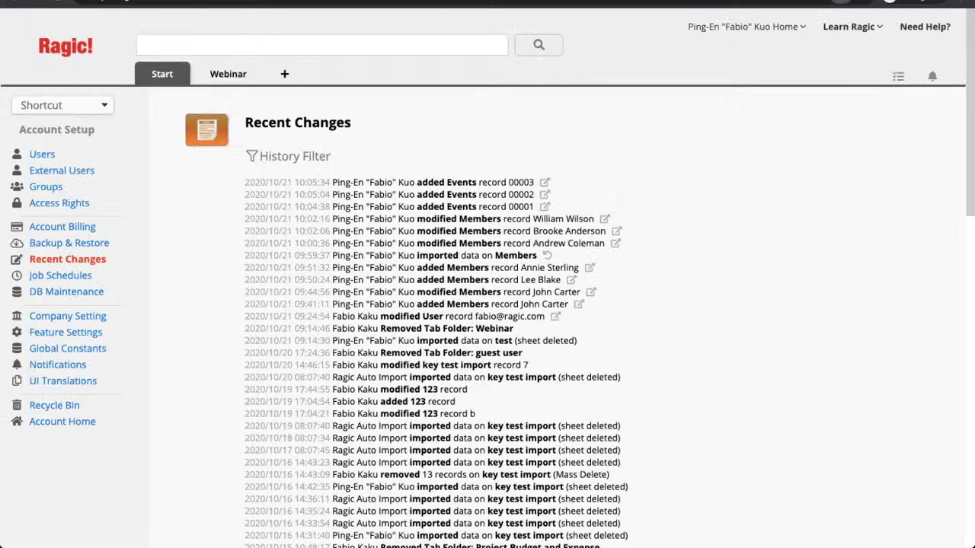
{"action": "mouse_move", "coordinate": [207, 68]}
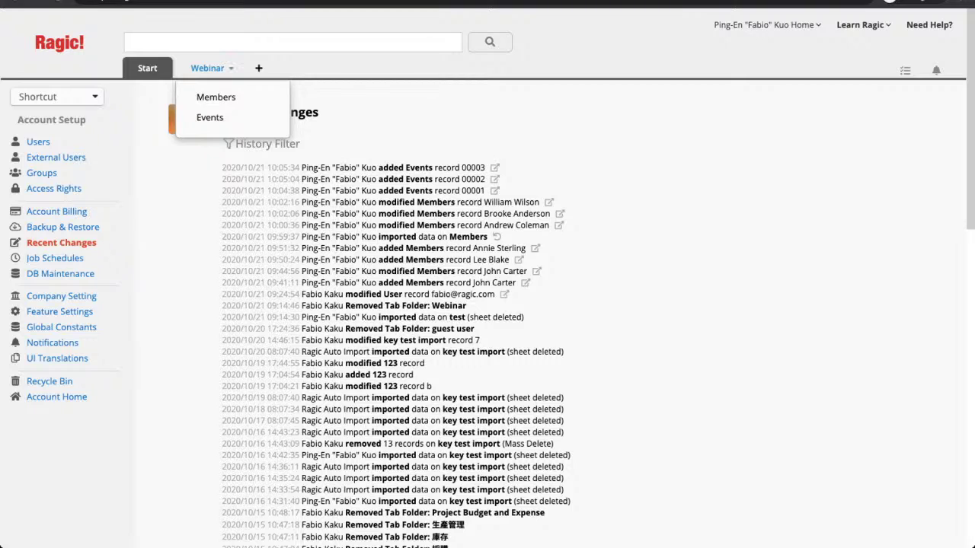
{"action": "left_click", "coordinate": [232, 69]}
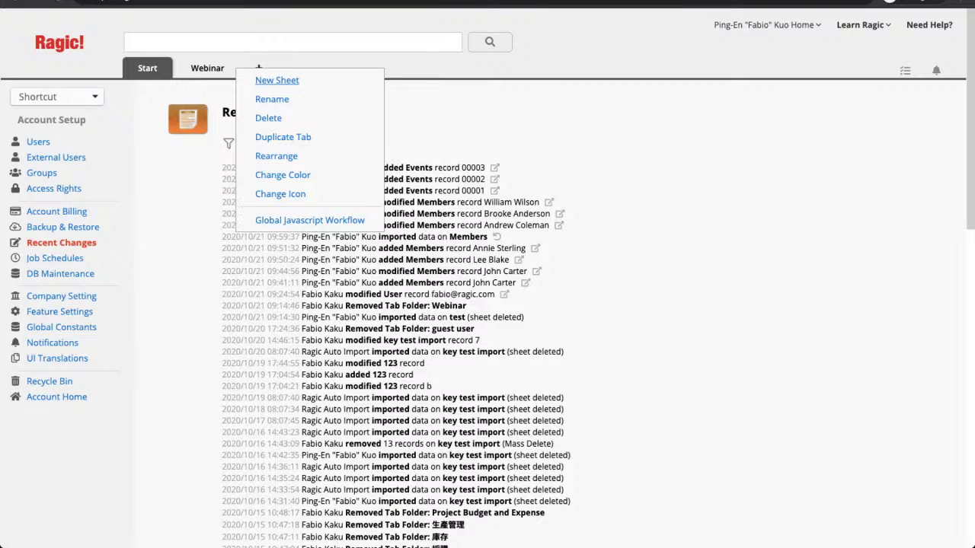
Step: Create a new Registration sheet in the Webinar tab
{"action": "left_click", "coordinate": [277, 80]}
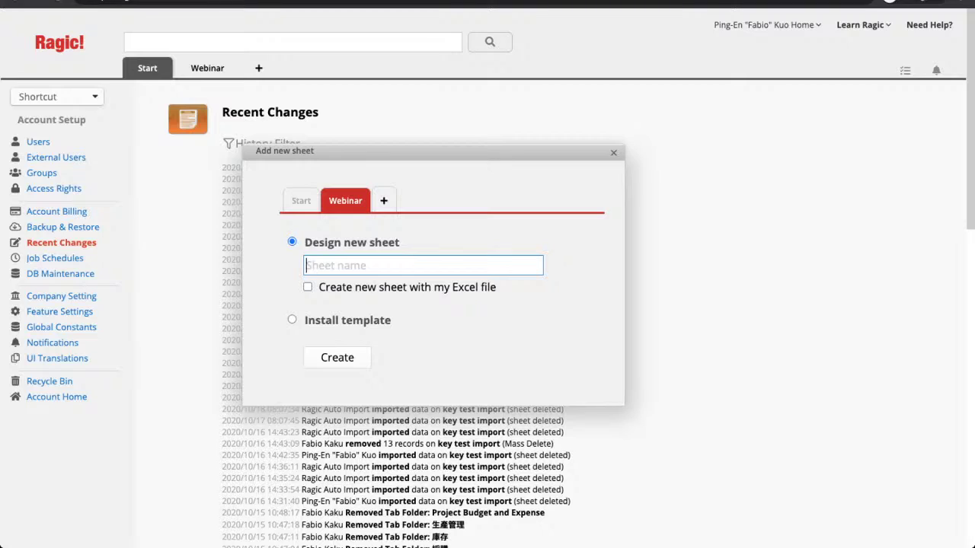
{"action": "type", "text": "Registration"}
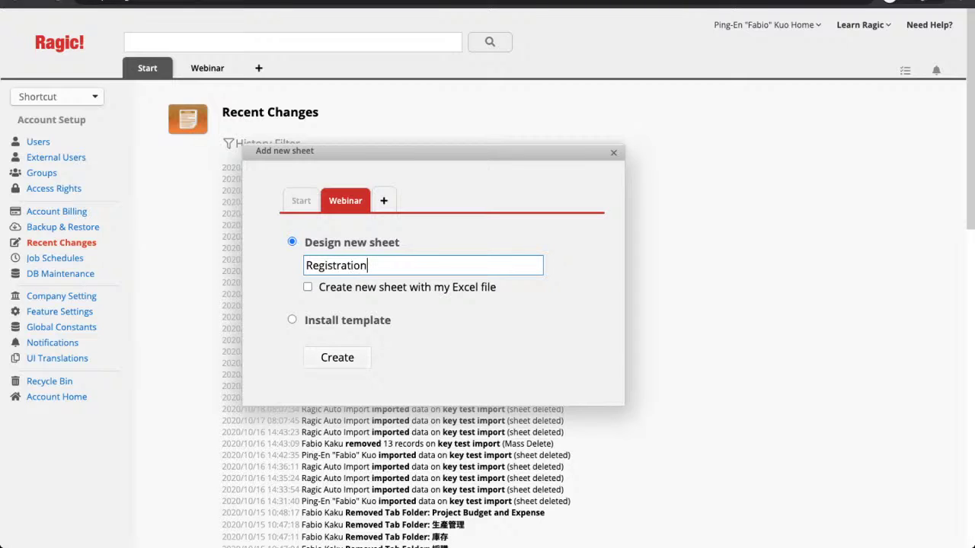
{"action": "left_click", "coordinate": [337, 358]}
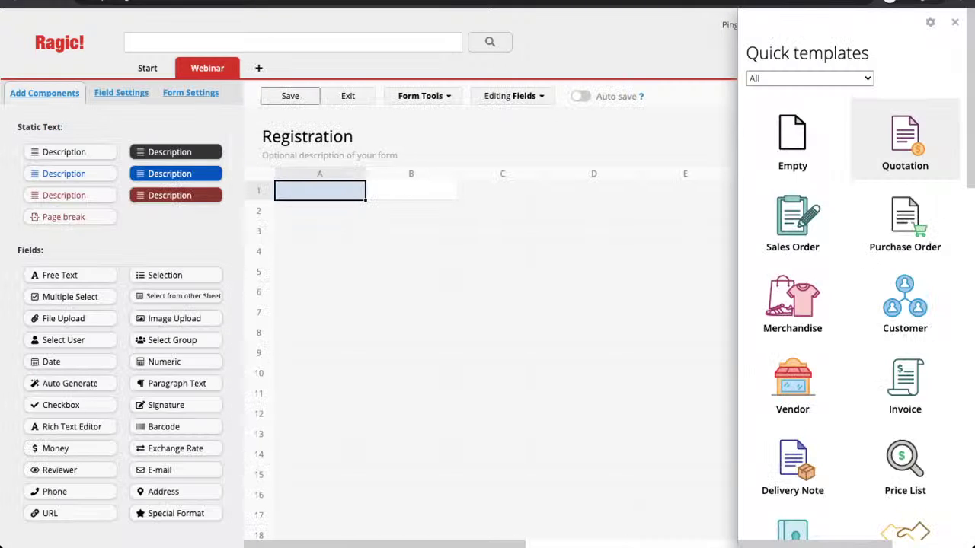
Step: Add a Registration ID field and make it Auto Generate
{"action": "left_click", "coordinate": [954, 21]}
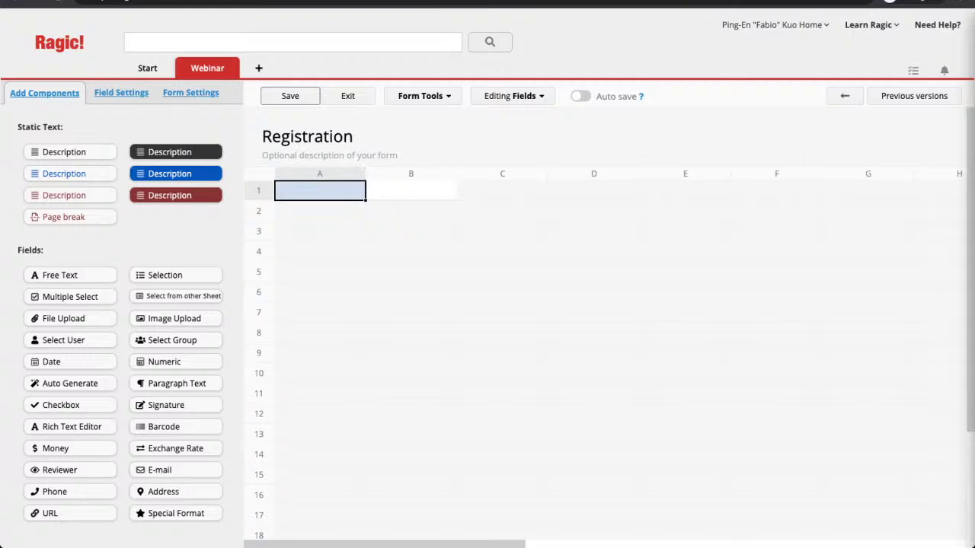
{"action": "type", "text": "Registra"}
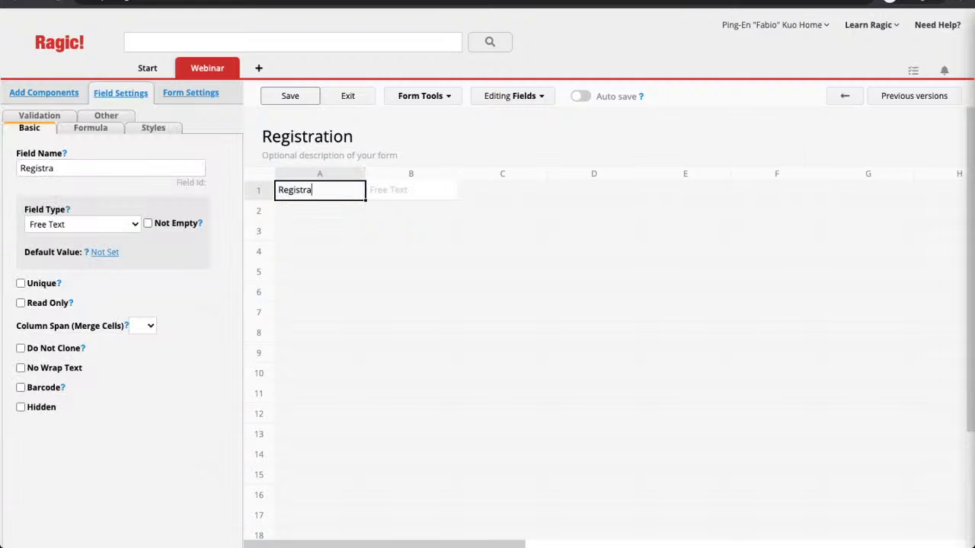
{"action": "type", "text": "tion ID"}
{"action": "key", "text": "Tab"}
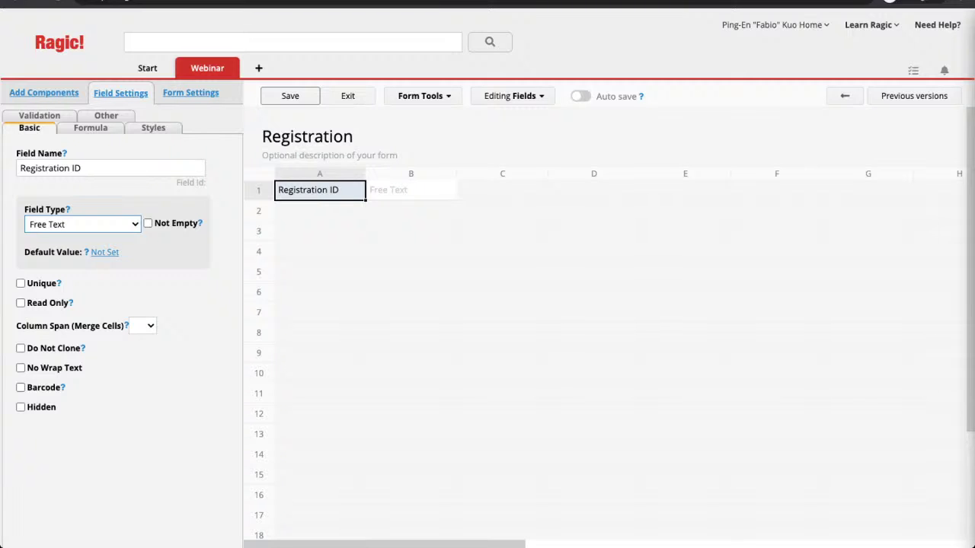
{"action": "key", "text": "Return"}
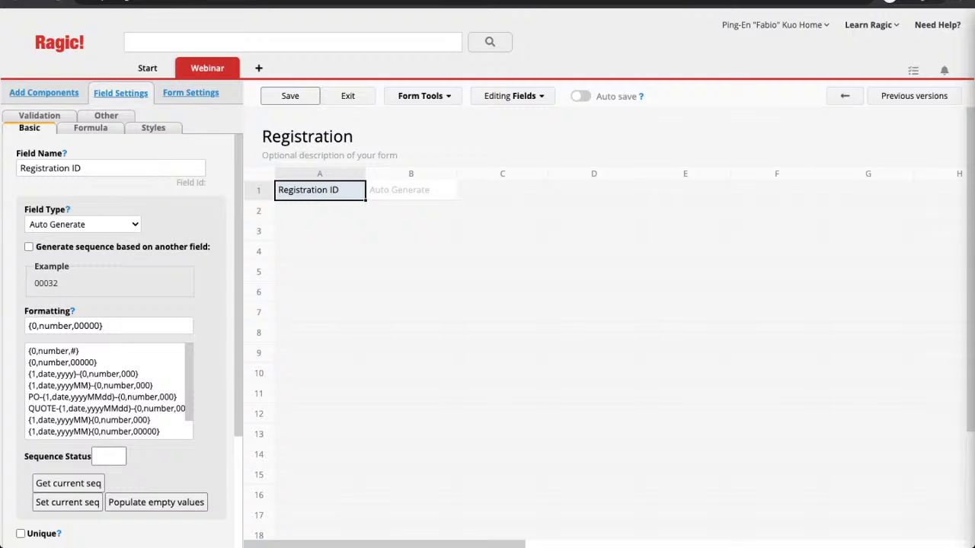
Step: Format Registration ID as RID-{0,number,000} and save the setting
{"action": "left_click", "coordinate": [29, 326]}
{"action": "type", "text": "R-I"}
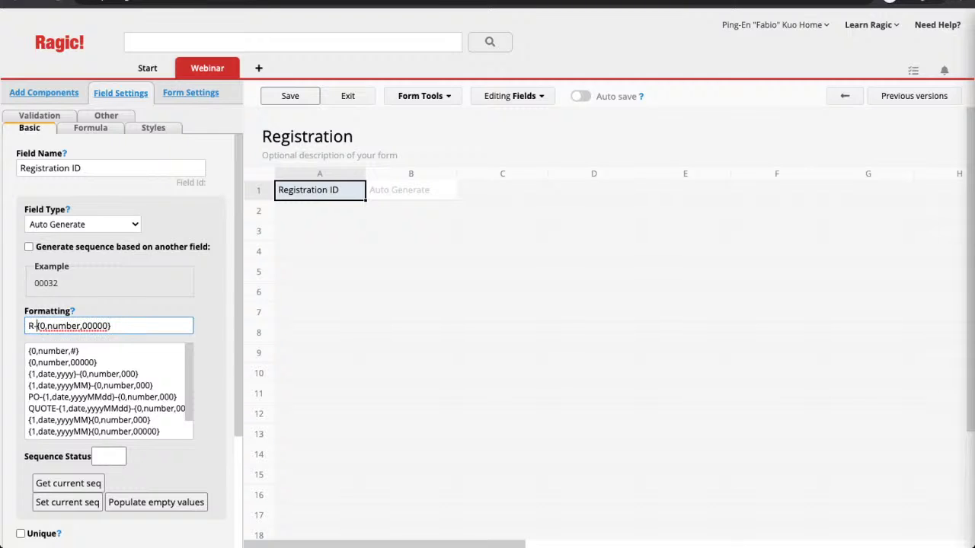
{"action": "type", "text": "D"}
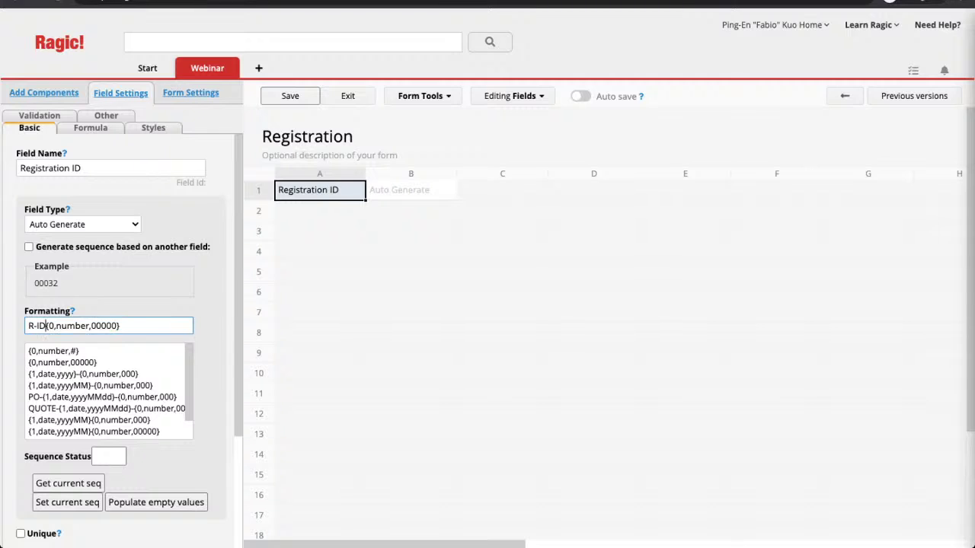
{"action": "key", "text": "BackSpace"}
{"action": "key", "text": "BackSpace"}
{"action": "left_click", "coordinate": [46, 326]}
{"action": "type", "text": "-"}
{"action": "left_click", "coordinate": [35, 326]}
{"action": "key", "text": "BackSpace"}
{"action": "left_click", "coordinate": [284, 96]}
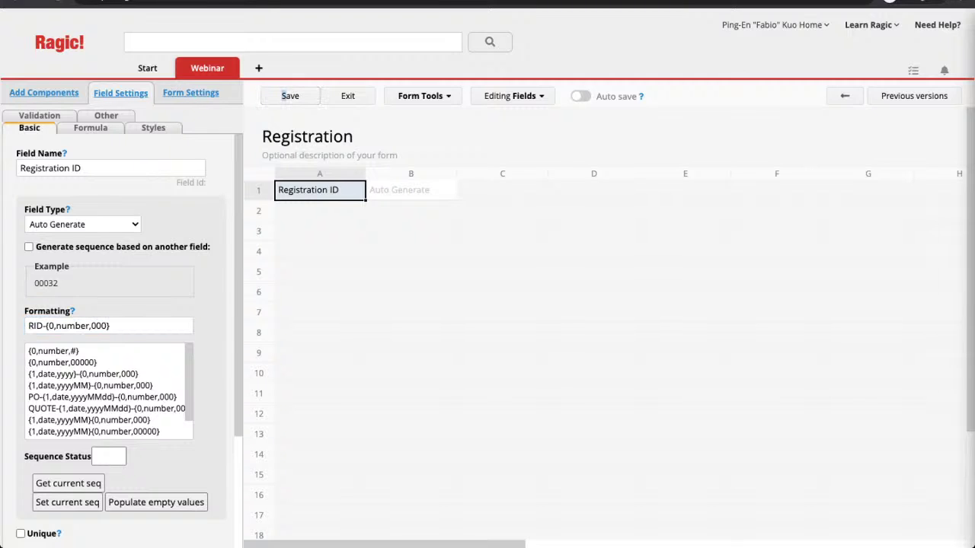
{"action": "left_click", "coordinate": [320, 231]}
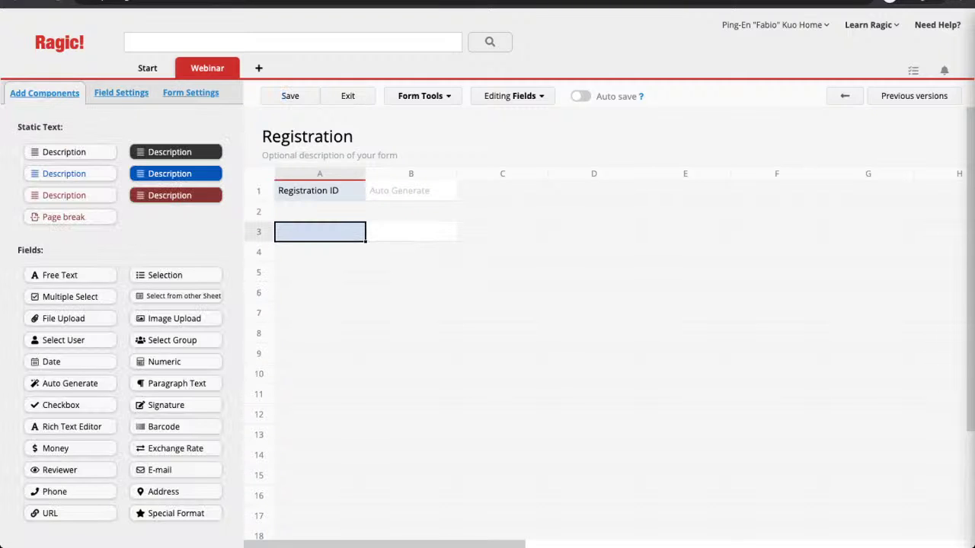
Step: Add an ID Number field to the form, linked to the Members sheet's ID Number
{"action": "left_click", "coordinate": [424, 96]}
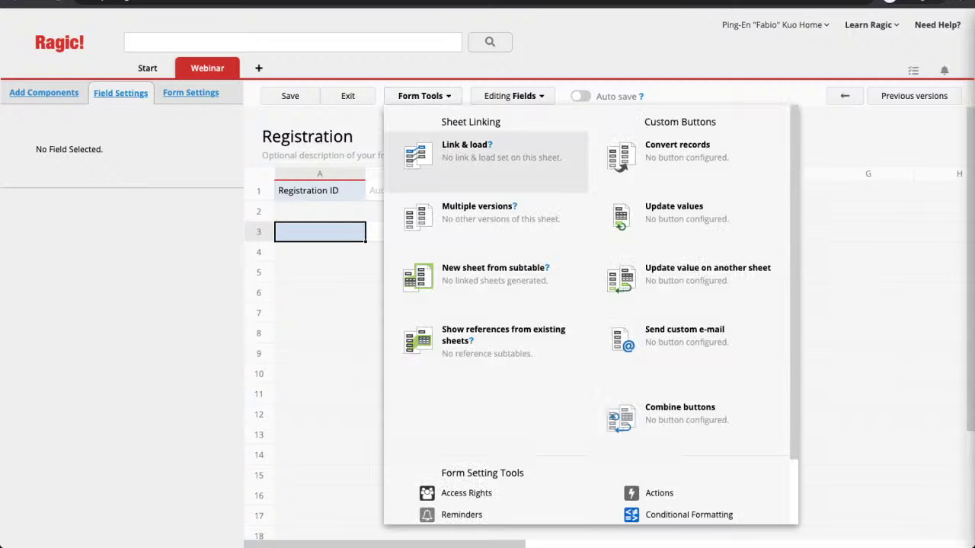
{"action": "left_click", "coordinate": [466, 149]}
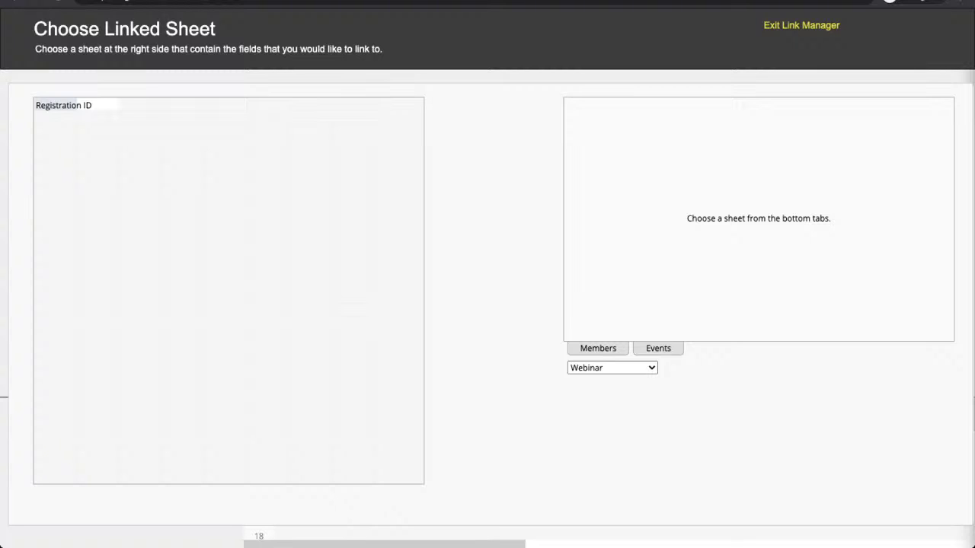
{"action": "left_click", "coordinate": [597, 348]}
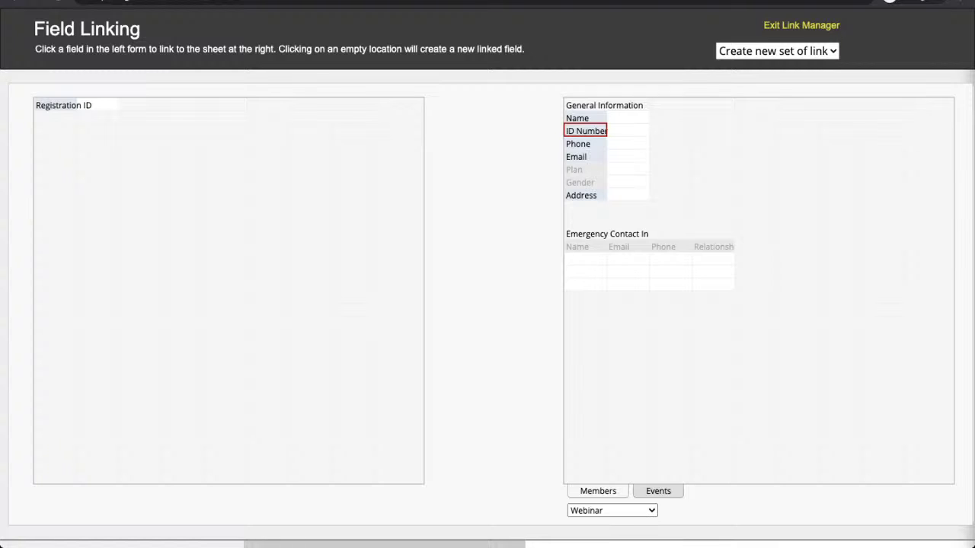
{"action": "left_click", "coordinate": [586, 131]}
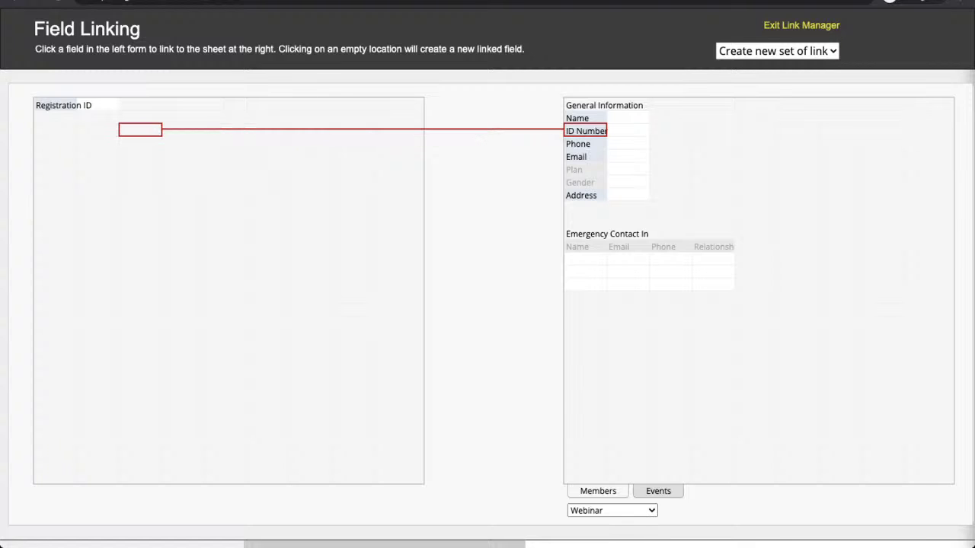
{"action": "left_click", "coordinate": [140, 129]}
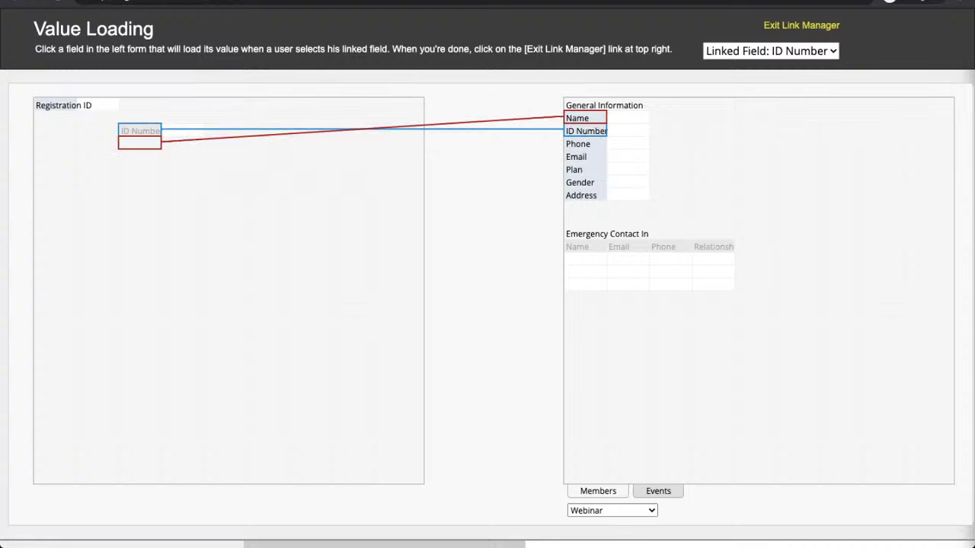
Step: Load the member's Name, Phone, Email, Plan, Gender and Address through the ID Number link
{"action": "left_click", "coordinate": [585, 118]}
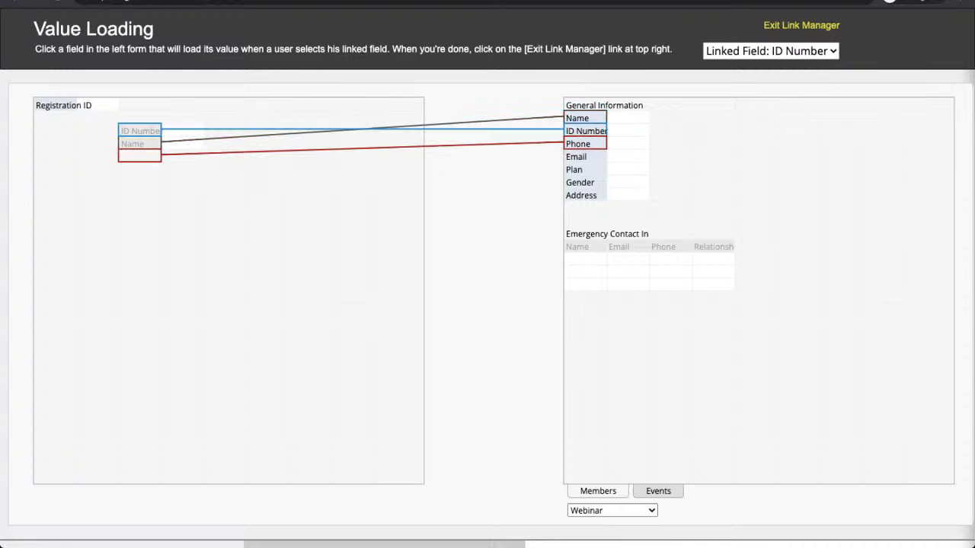
{"action": "left_click", "coordinate": [584, 144]}
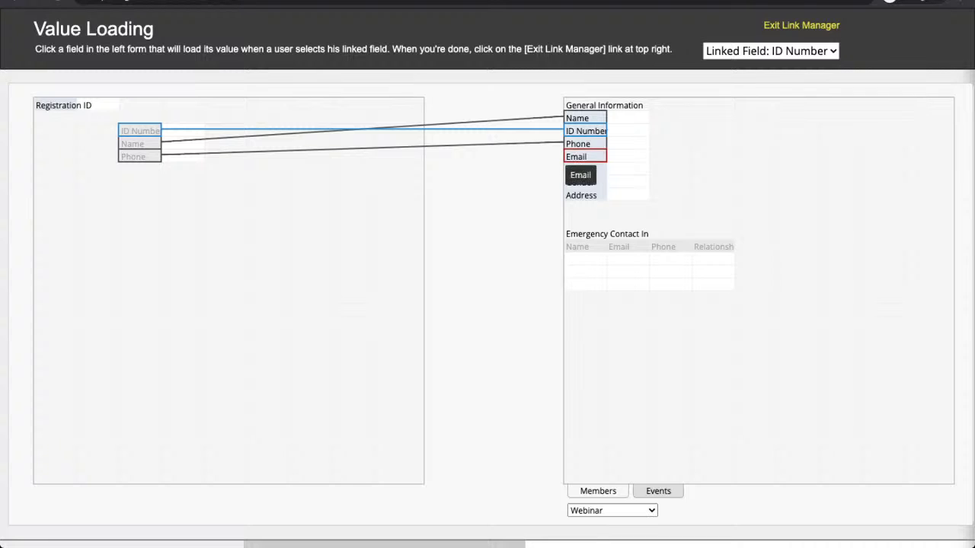
{"action": "left_click", "coordinate": [585, 157]}
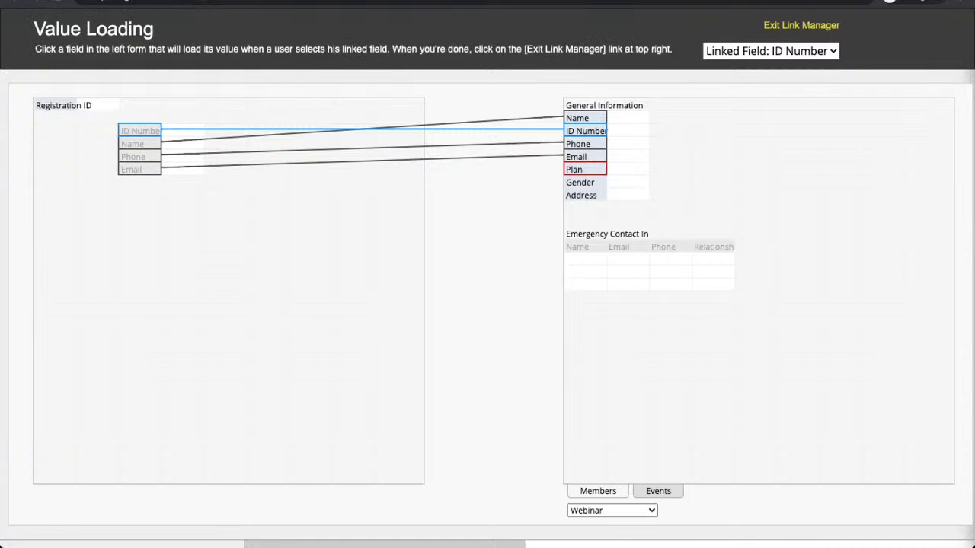
{"action": "left_click", "coordinate": [585, 169]}
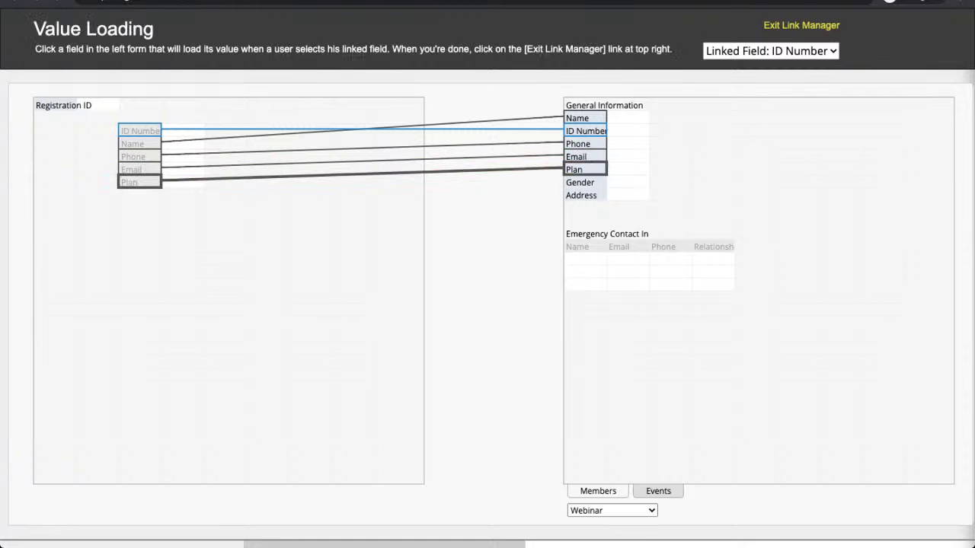
{"action": "left_click", "coordinate": [585, 183]}
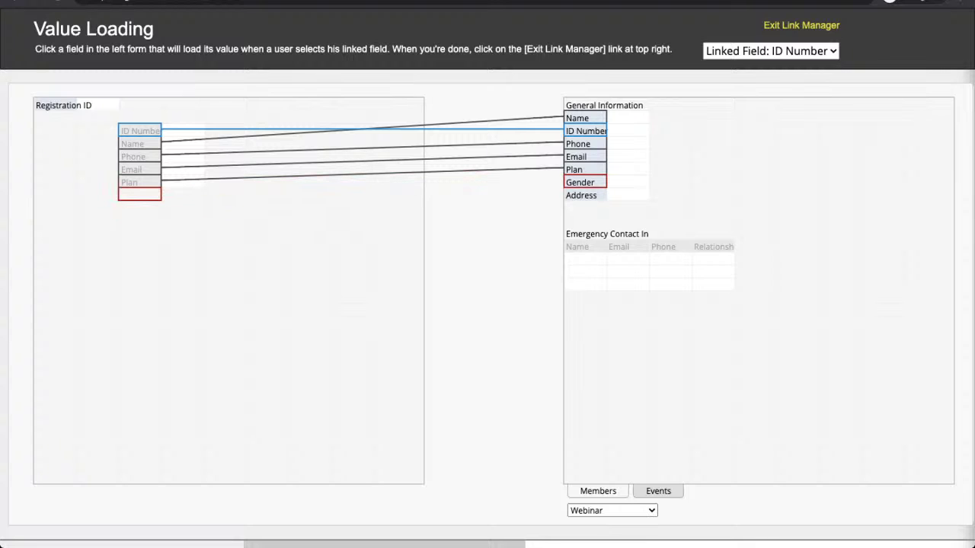
{"action": "left_click", "coordinate": [585, 195]}
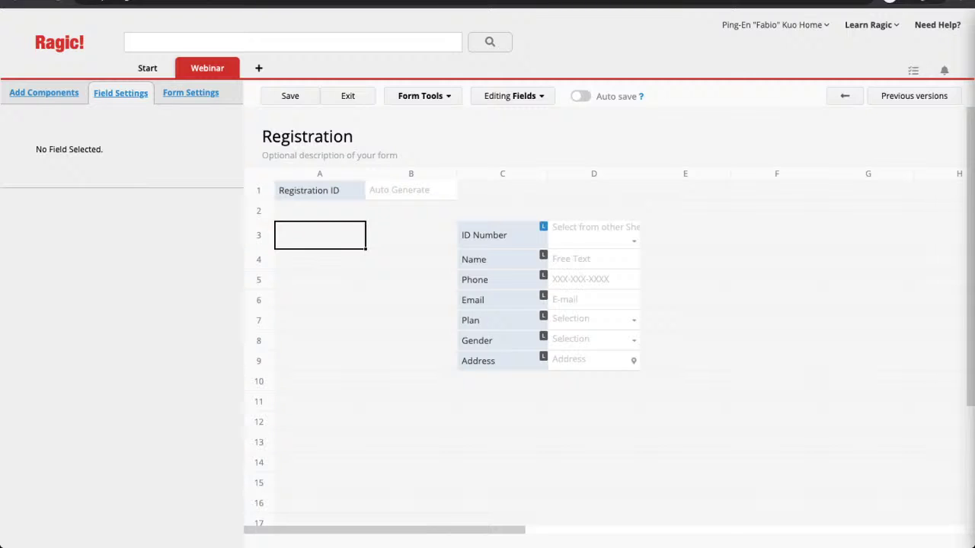
Step: Save the Registration design with Ctrl+S and exit to a blank New Registration entry
{"action": "key", "text": "ctrl+s"}
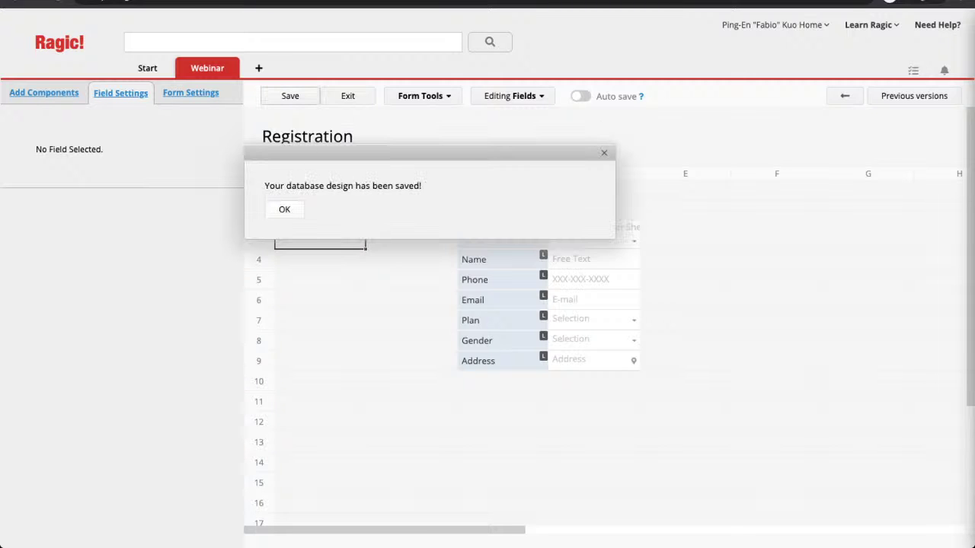
{"action": "left_click", "coordinate": [284, 209]}
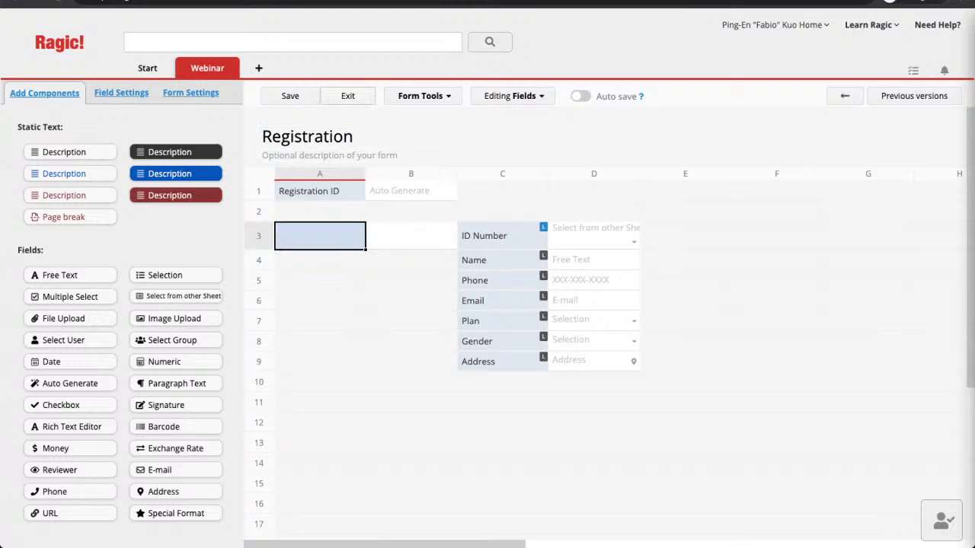
{"action": "left_click", "coordinate": [347, 96]}
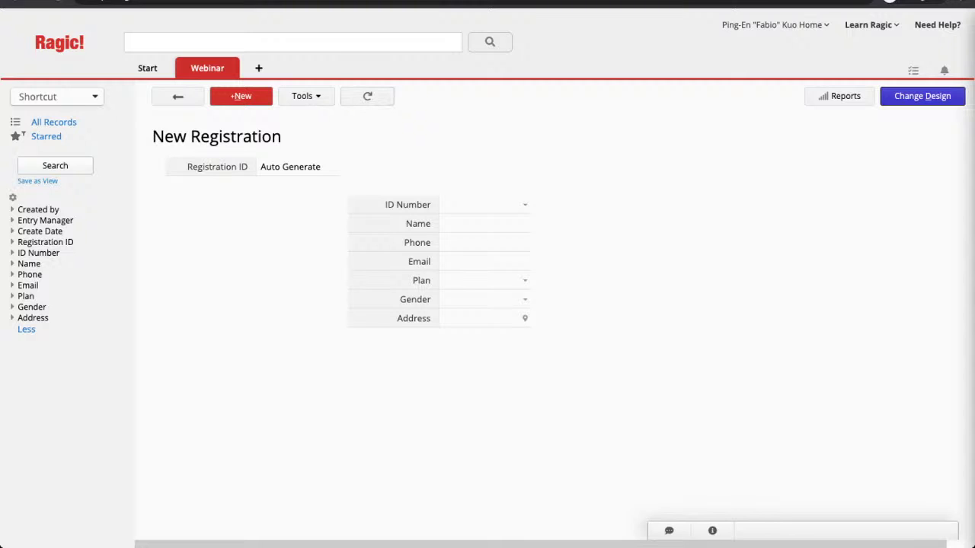
Step: Pick a member for ID Number so their details load, then save record RID-001
{"action": "left_click", "coordinate": [525, 204]}
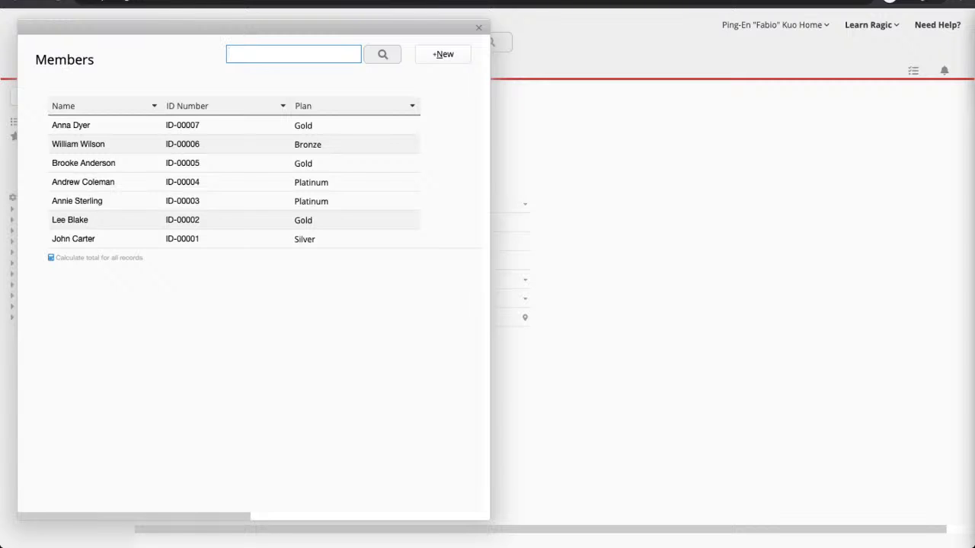
{"action": "left_click", "coordinate": [71, 219]}
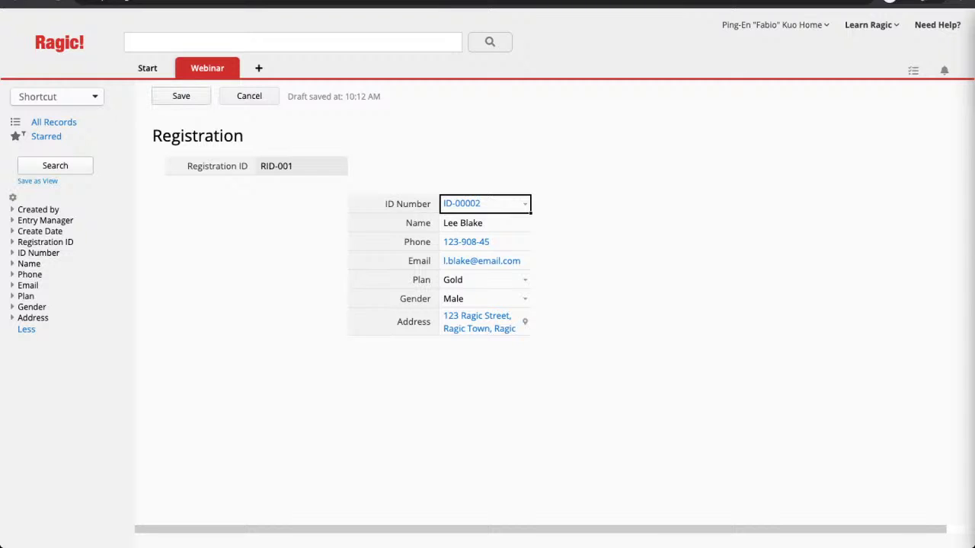
{"action": "left_click", "coordinate": [181, 96]}
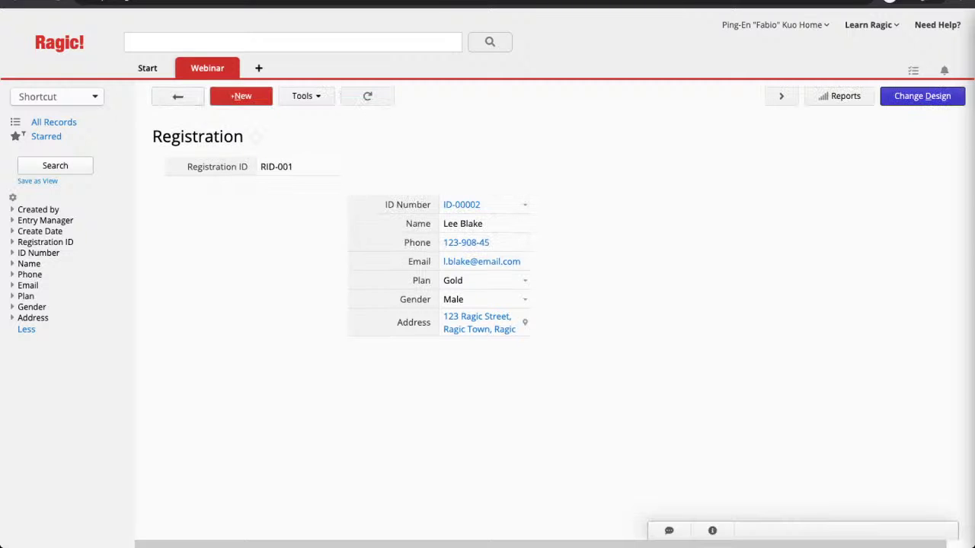
Step: Switch the Registration sheet back into design mode with Change Design
{"action": "left_click", "coordinate": [923, 96]}
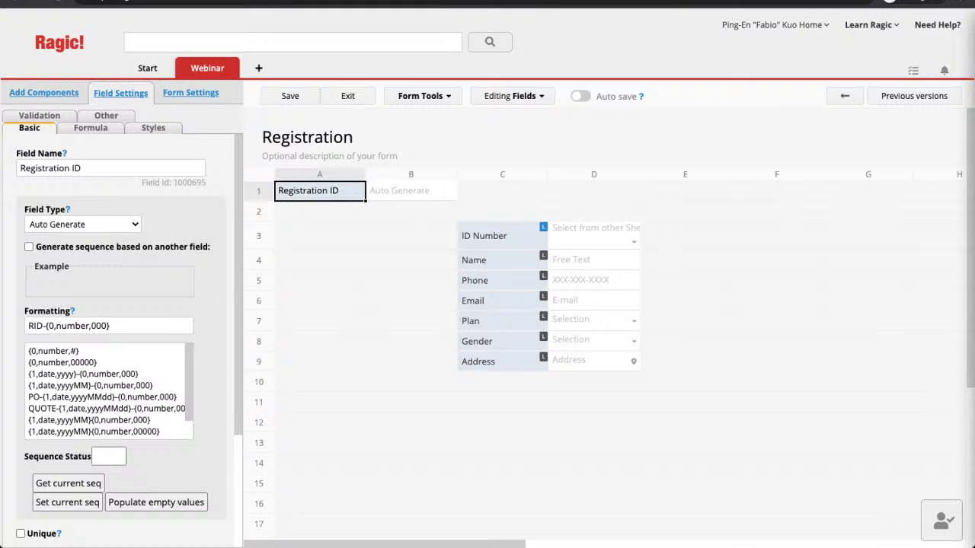
Step: Place ID Number, Name, Phone and Address in A3–A6, and Email, Plan and Gender in D3–D5
{"action": "left_click_drag", "start_coordinate": [484, 235], "coordinate": [320, 236]}
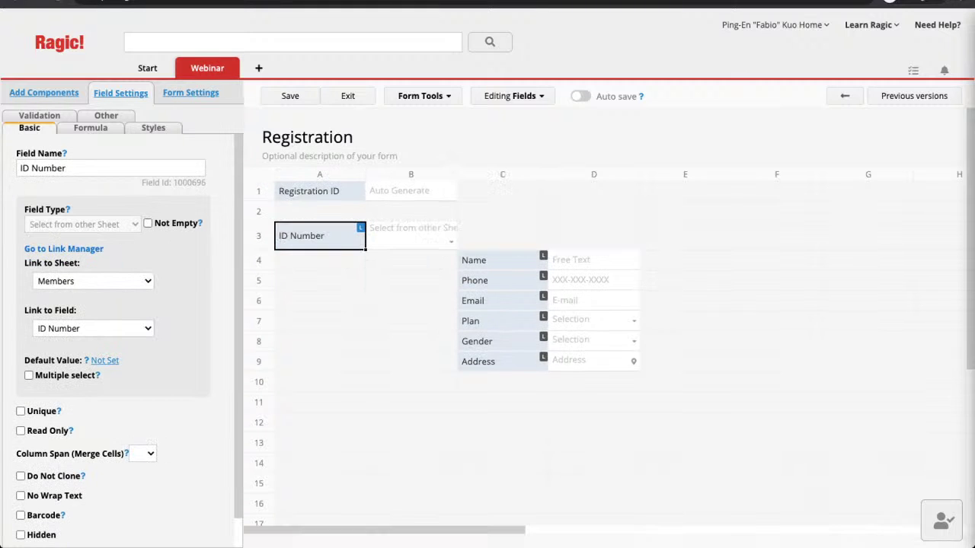
{"action": "left_click_drag", "start_coordinate": [484, 260], "coordinate": [320, 260]}
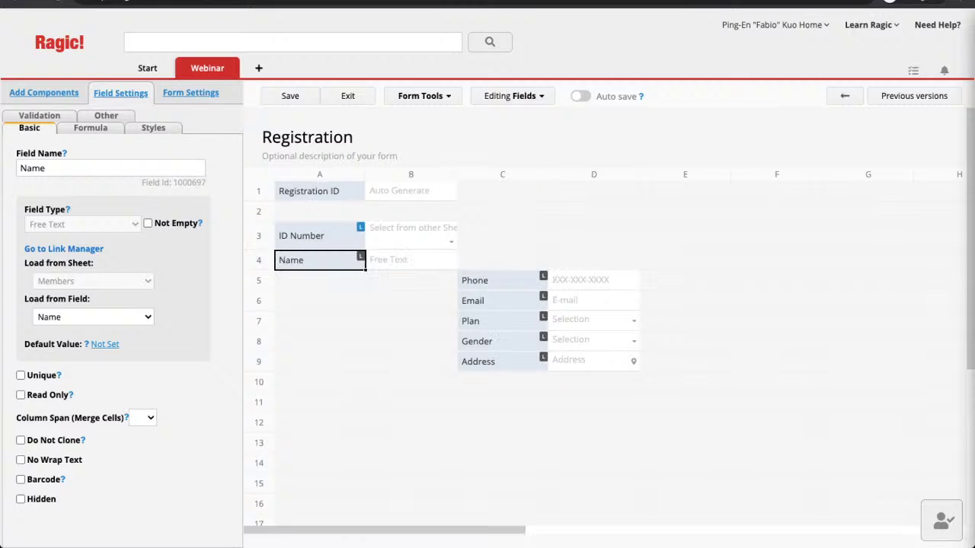
{"action": "left_click_drag", "start_coordinate": [483, 280], "coordinate": [320, 280]}
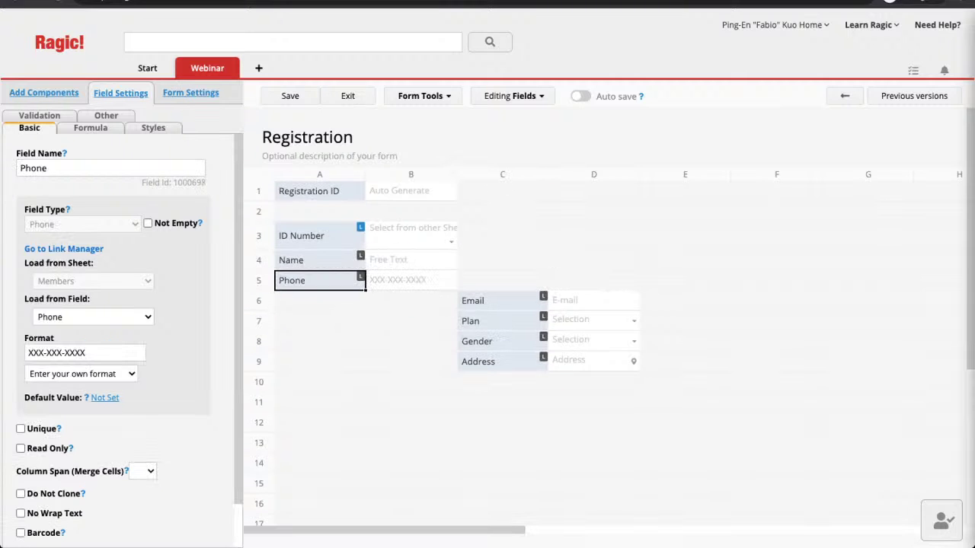
{"action": "left_click_drag", "start_coordinate": [472, 300], "coordinate": [597, 237]}
{"action": "left_click_drag", "start_coordinate": [487, 320], "coordinate": [595, 261]}
{"action": "left_click_drag", "start_coordinate": [476, 342], "coordinate": [598, 280]}
{"action": "left_click_drag", "start_coordinate": [487, 362], "coordinate": [320, 301]}
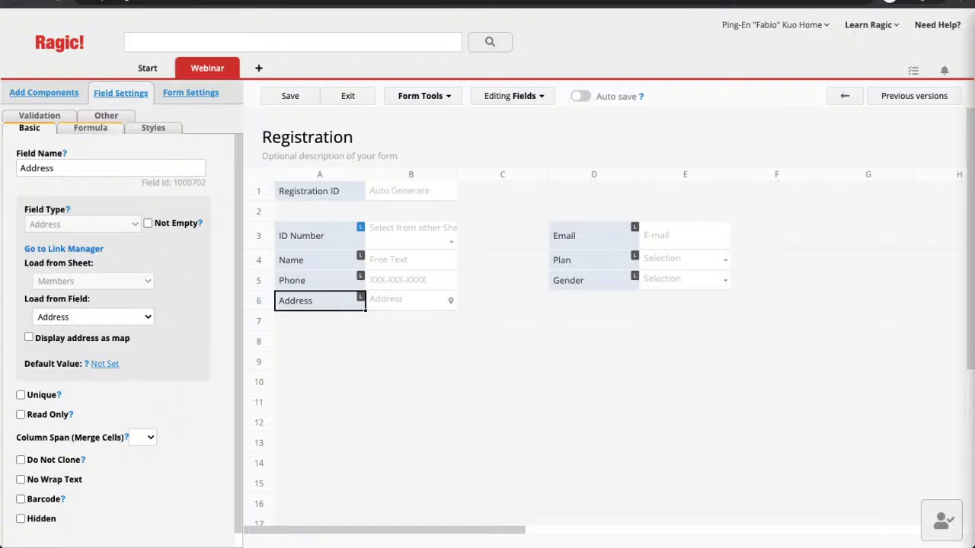
Step: Set the Address field's Column Span (Merge Cells) to 4
{"action": "scroll", "coordinate": [122, 328], "scroll_direction": "down", "scroll_amount": 1}
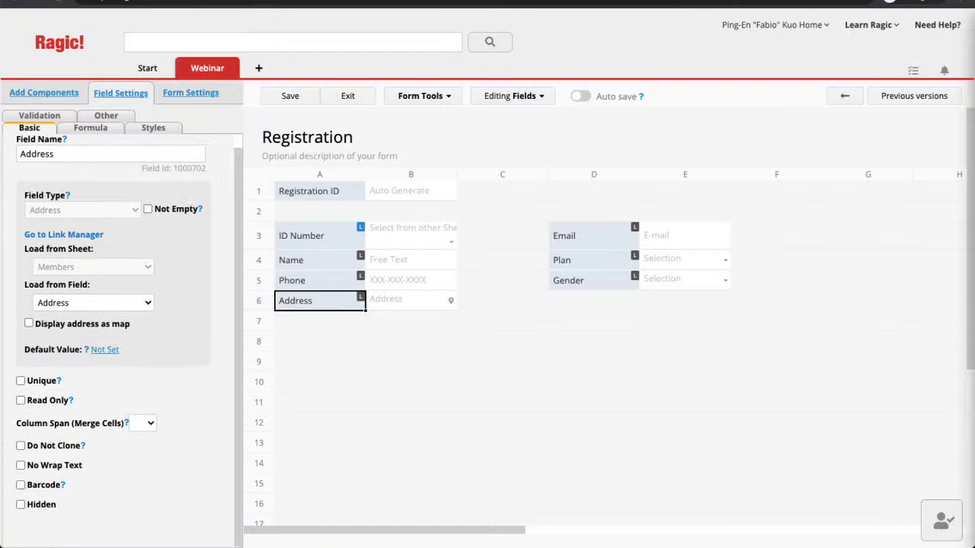
{"action": "left_click", "coordinate": [142, 466]}
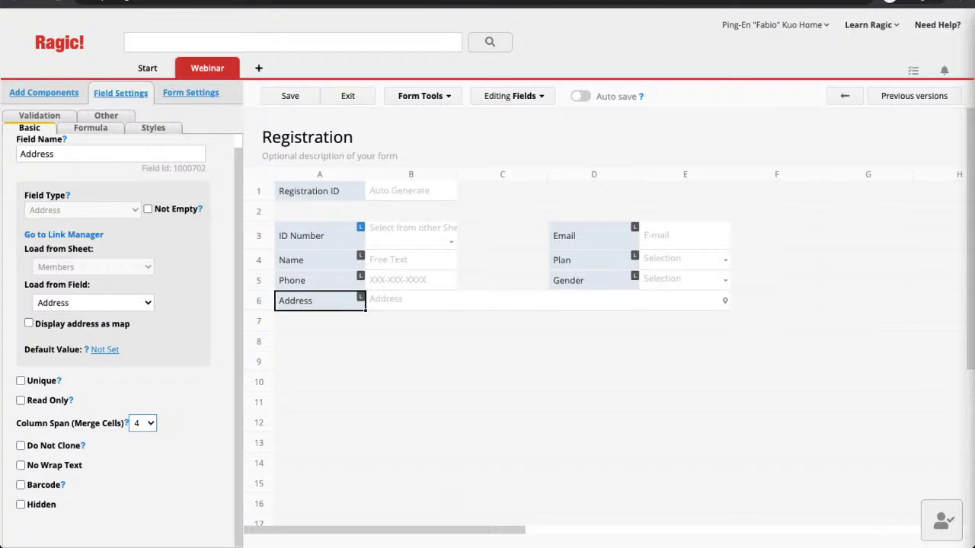
{"action": "left_click", "coordinate": [291, 96]}
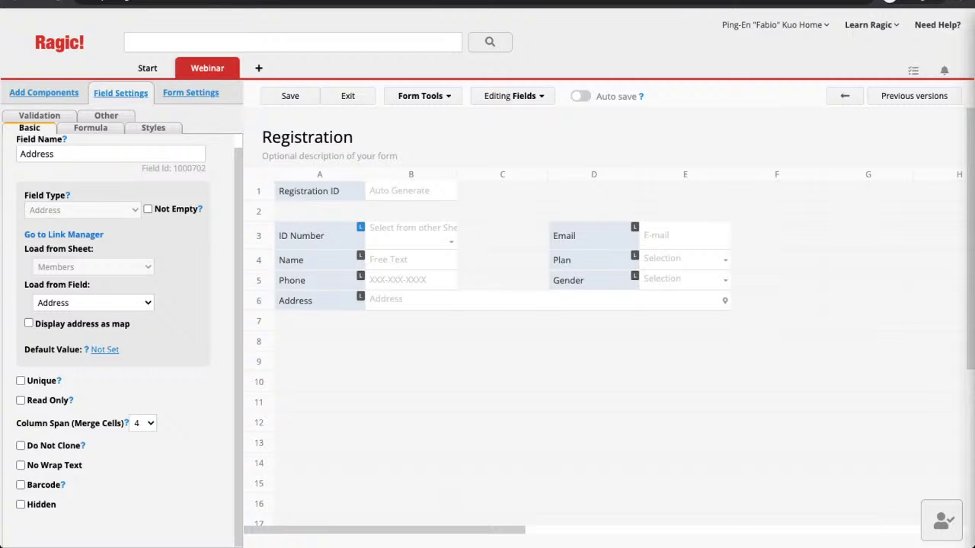
Step: Insert a blank row between Registration ID and the member fields
{"action": "left_click", "coordinate": [320, 211]}
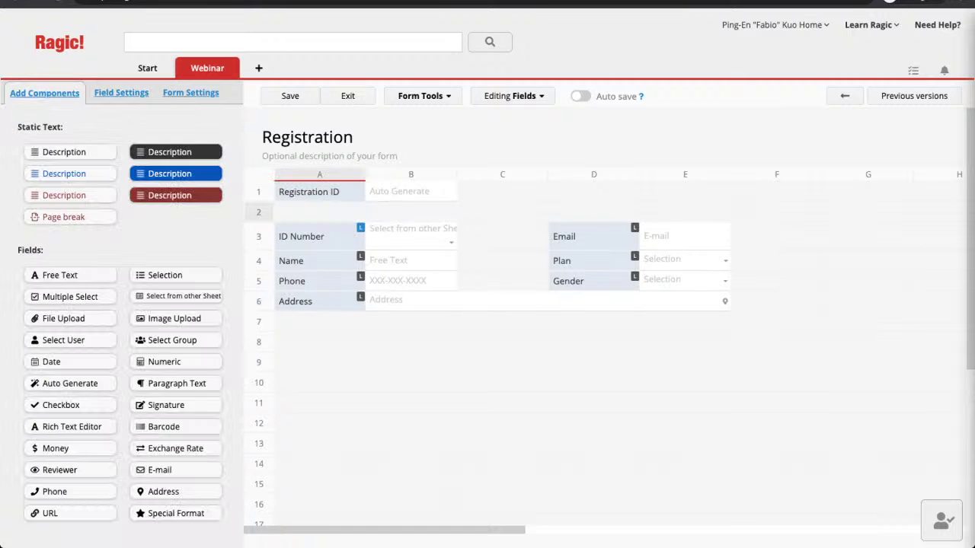
{"action": "right_click", "coordinate": [262, 214]}
{"action": "left_click", "coordinate": [304, 289]}
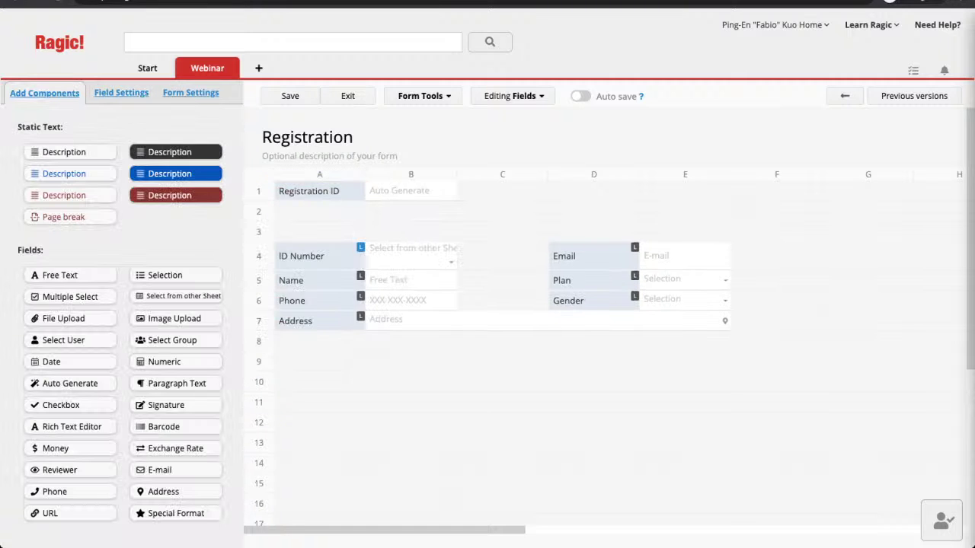
Step: Add a centred Description in A3 spanning 5 columns, reading 'Member Information'
{"action": "left_click", "coordinate": [320, 232]}
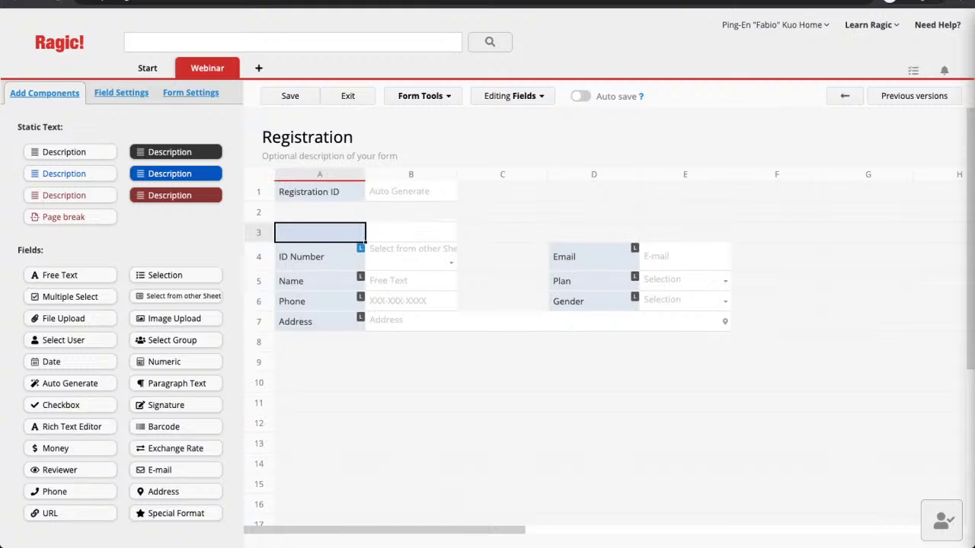
{"action": "left_click_drag", "start_coordinate": [64, 151], "coordinate": [320, 233]}
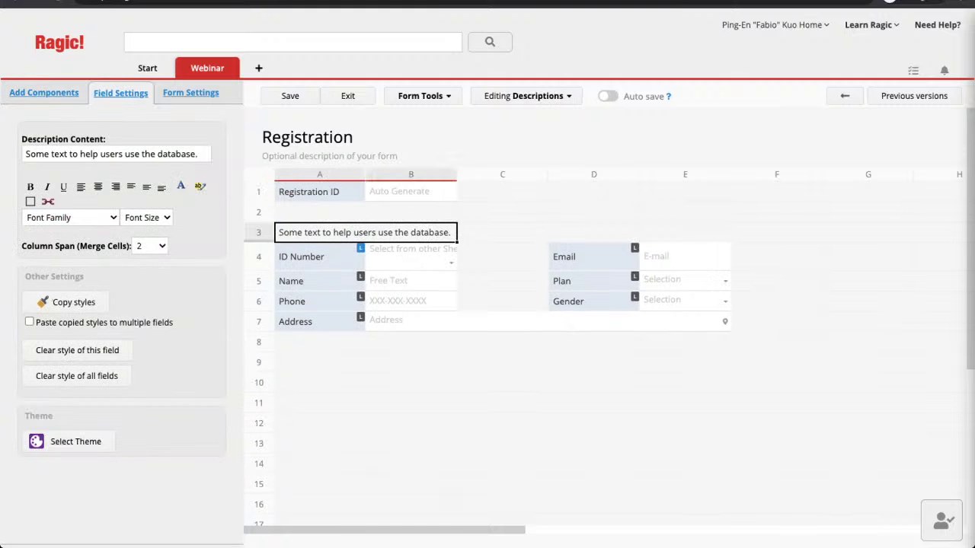
{"action": "left_click", "coordinate": [150, 246]}
{"action": "left_click", "coordinate": [145, 288]}
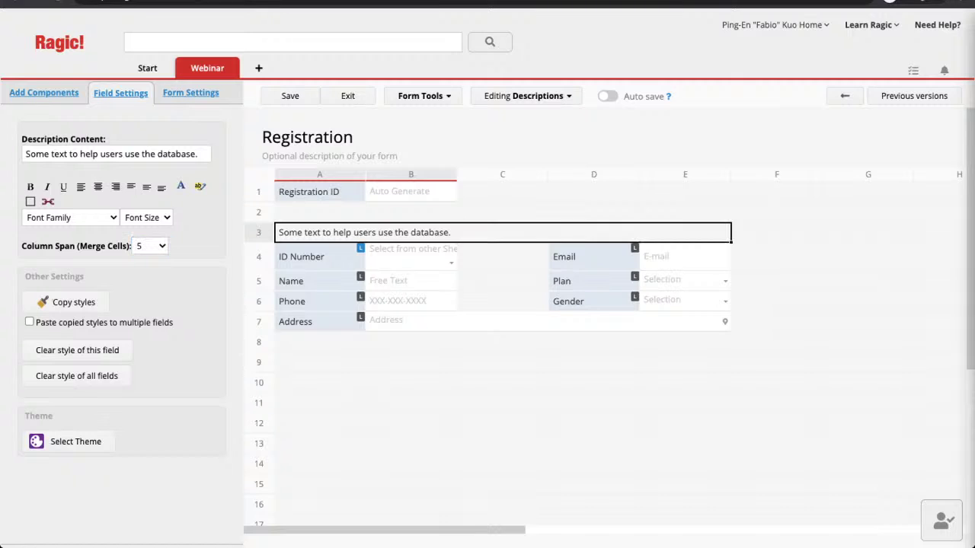
{"action": "left_click", "coordinate": [98, 186]}
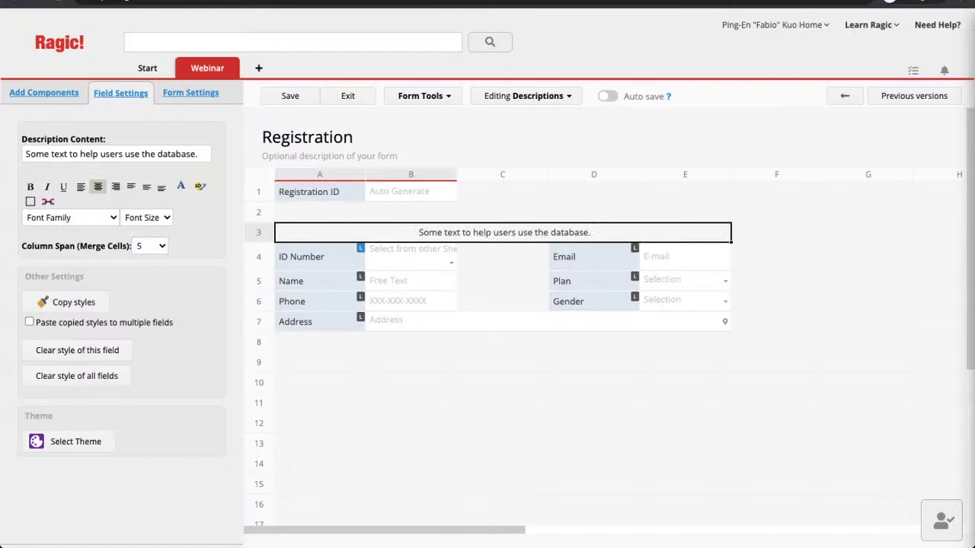
{"action": "triple_click", "coordinate": [130, 155]}
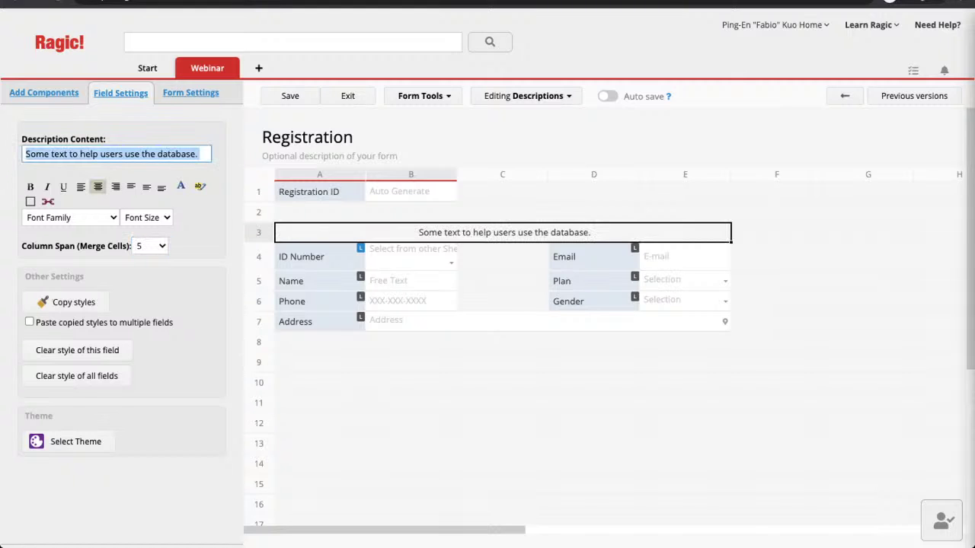
{"action": "type", "text": "Member Inf"}
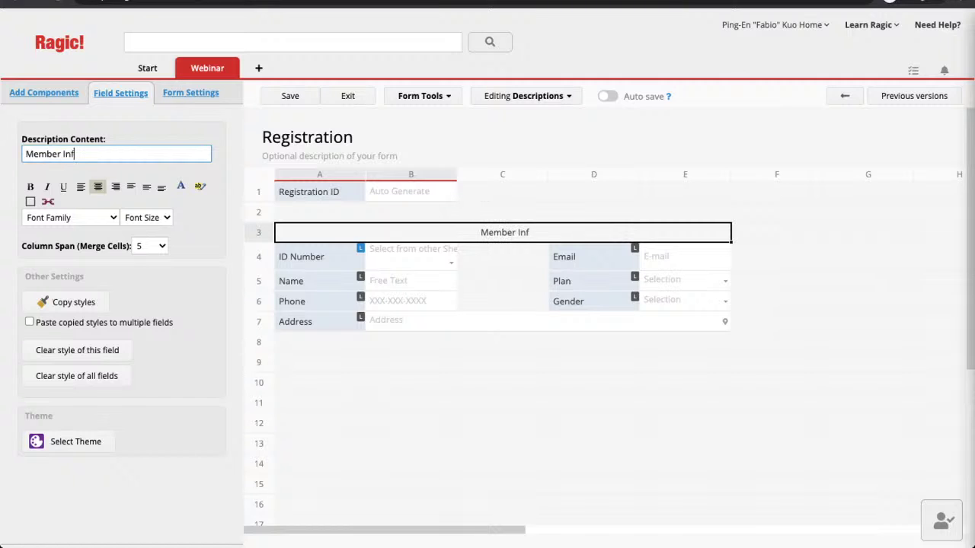
{"action": "type", "text": "ormation"}
Step: Save the design and set the Member Information heading to font size 18
{"action": "left_click", "coordinate": [290, 96]}
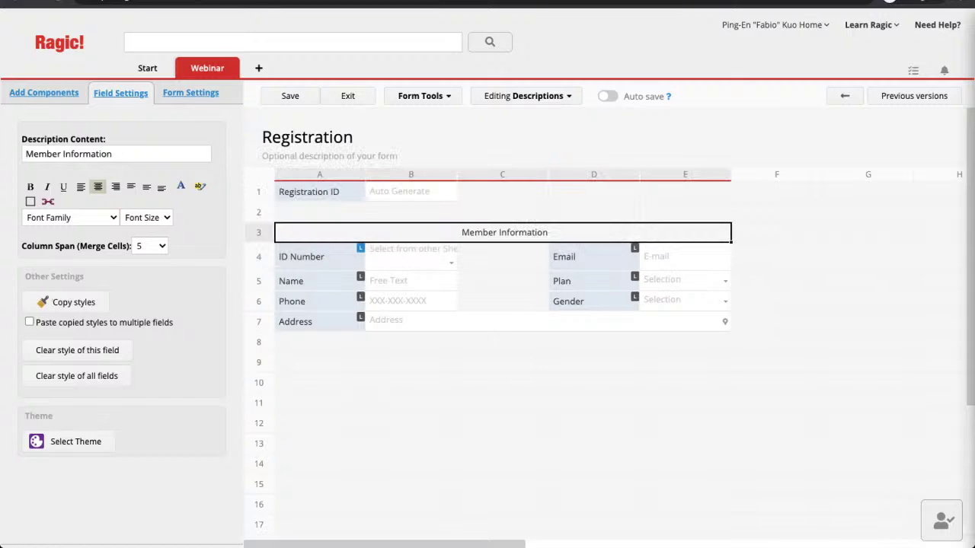
{"action": "left_click", "coordinate": [146, 218]}
{"action": "left_click", "coordinate": [146, 218]}
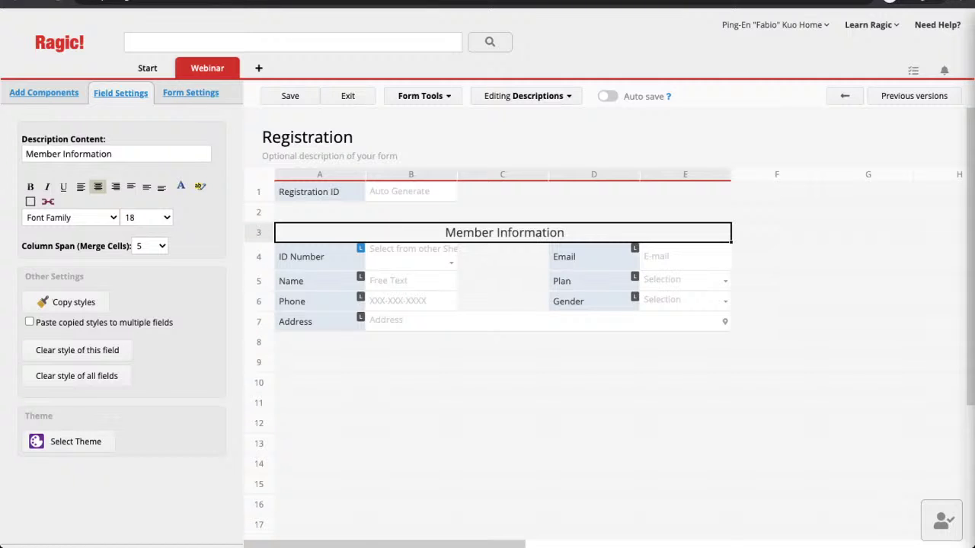
{"action": "left_click", "coordinate": [411, 382]}
{"action": "left_click", "coordinate": [320, 382]}
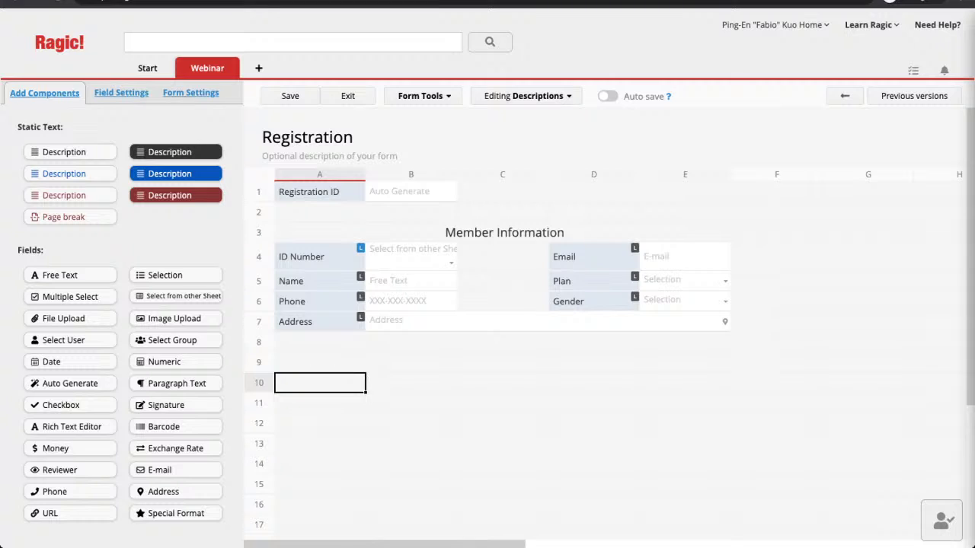
Step: Enter 'Event Information' in A10, span it 5 columns, centre it, and use font size 18
{"action": "type", "text": "Event"}
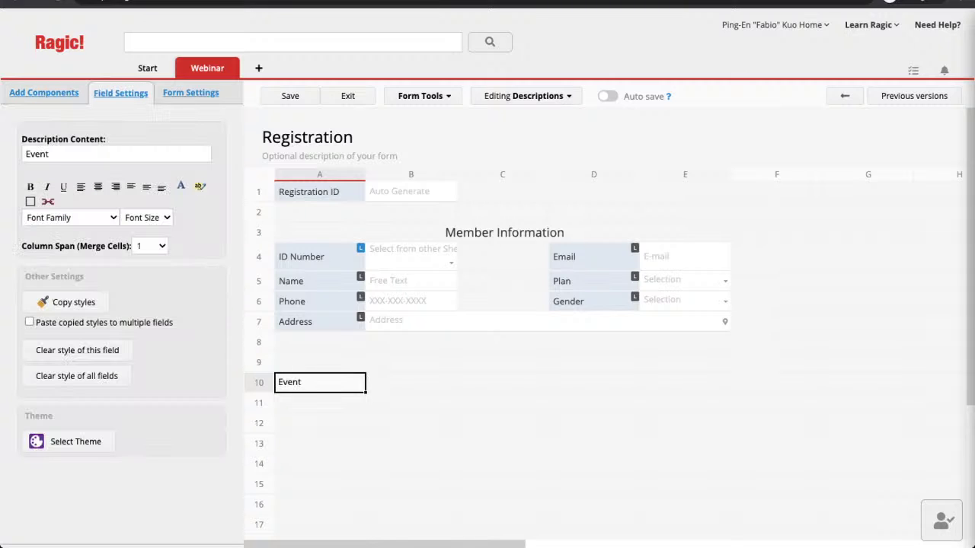
{"action": "type", "text": " Information"}
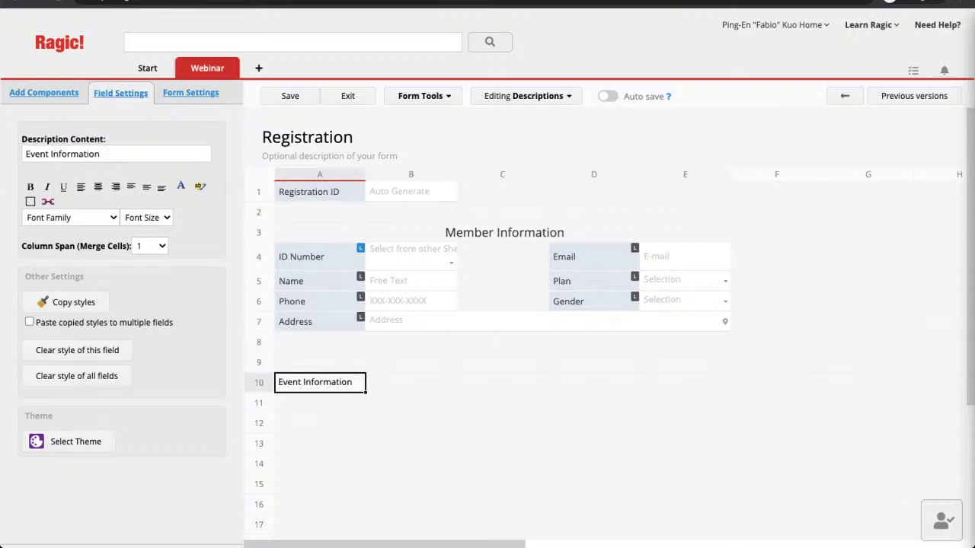
{"action": "key", "text": "Tab"}
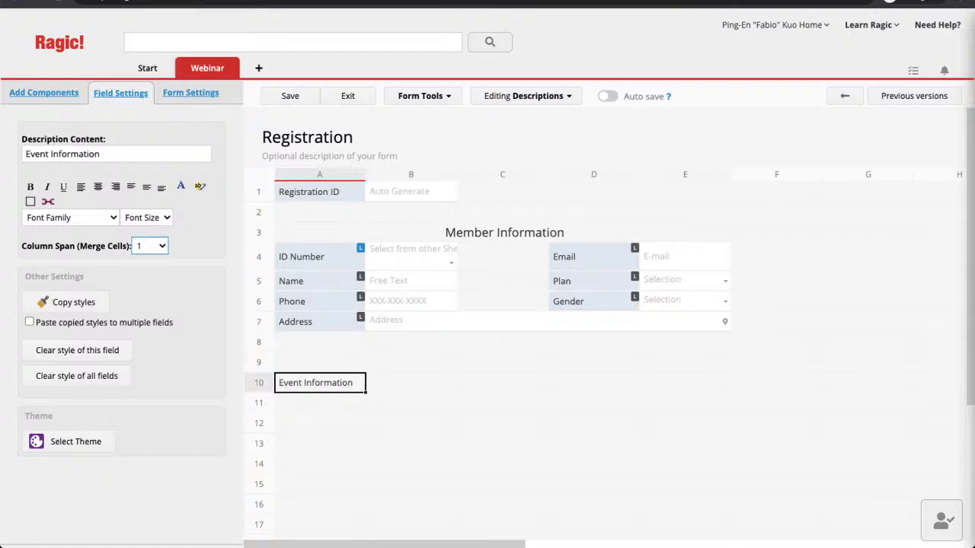
{"action": "key", "text": "5"}
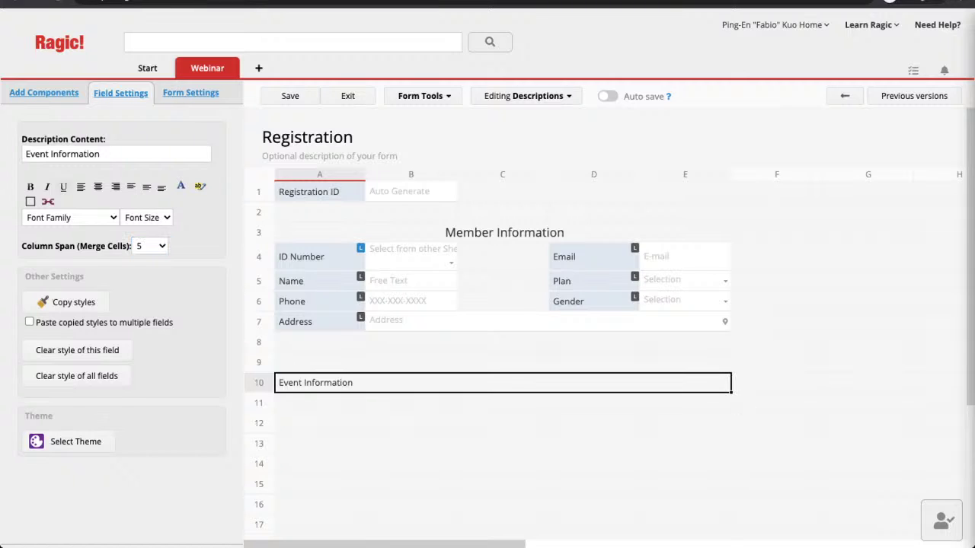
{"action": "left_click", "coordinate": [97, 186]}
{"action": "left_click", "coordinate": [146, 217]}
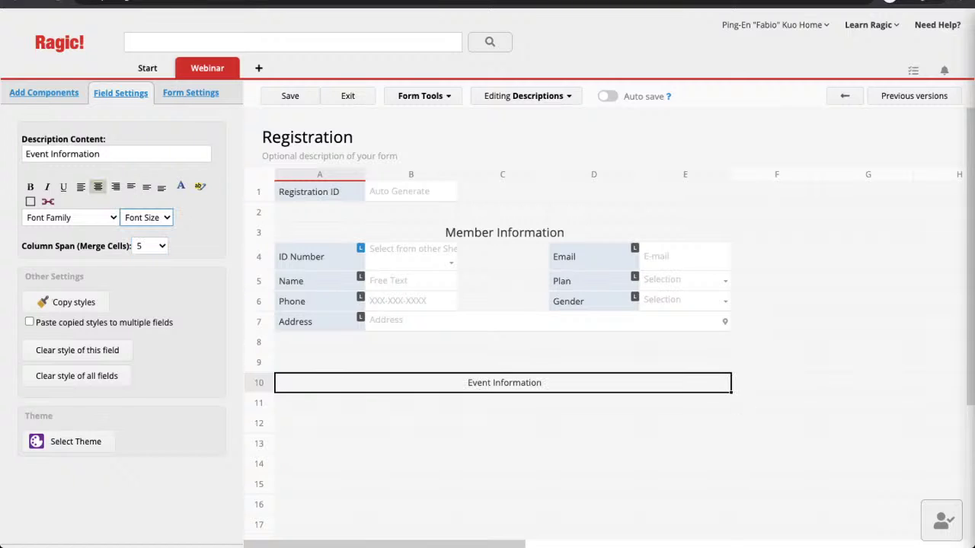
{"action": "left_click", "coordinate": [145, 328]}
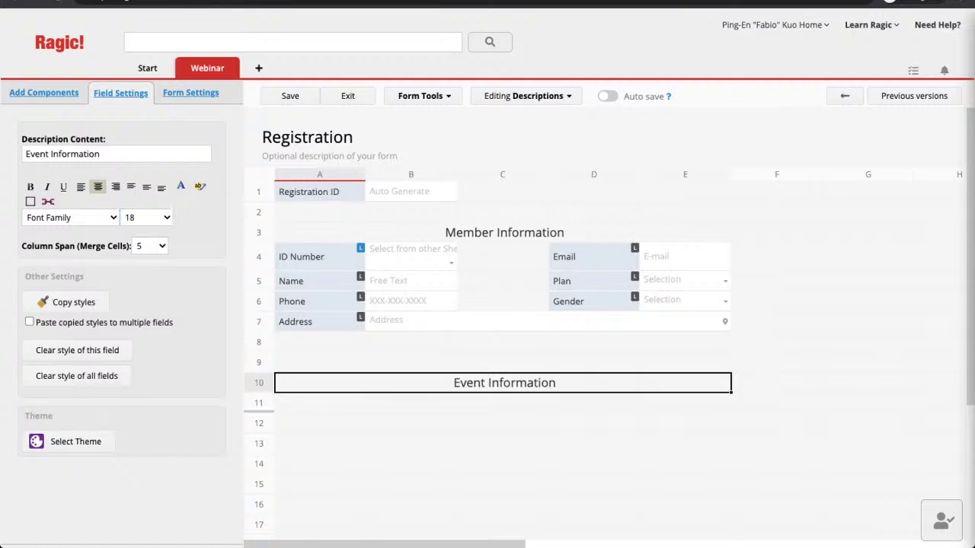
Step: Type labels 'Event ID' in A11, 'Event Name' in D11 and 'Event Description' in A12
{"action": "left_click", "coordinate": [320, 403]}
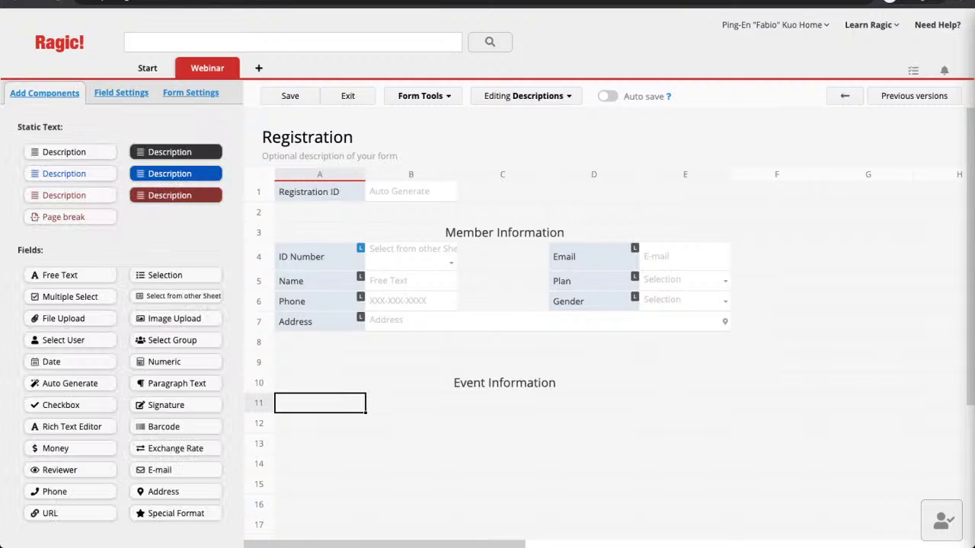
{"action": "type", "text": "Event ID"}
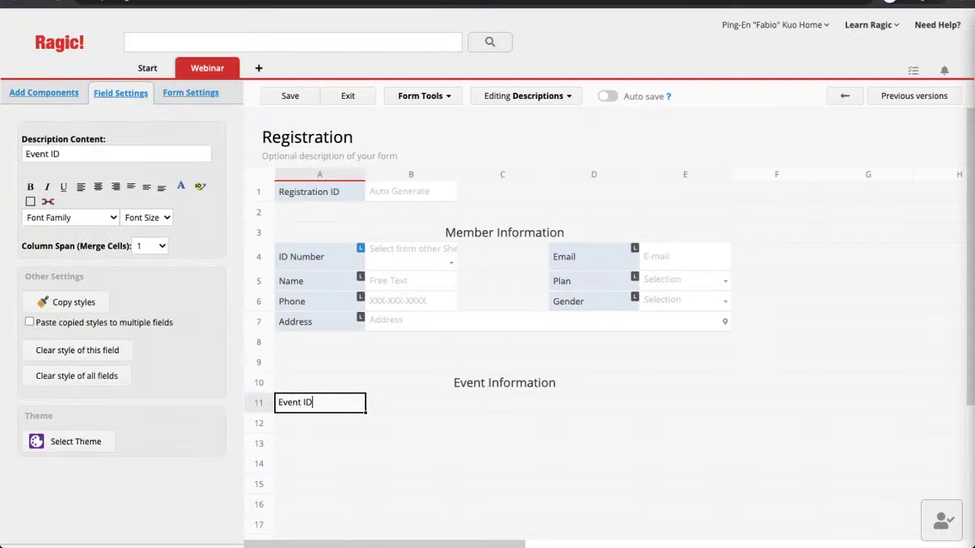
{"action": "left_click", "coordinate": [594, 403]}
{"action": "type", "text": "Event Name"}
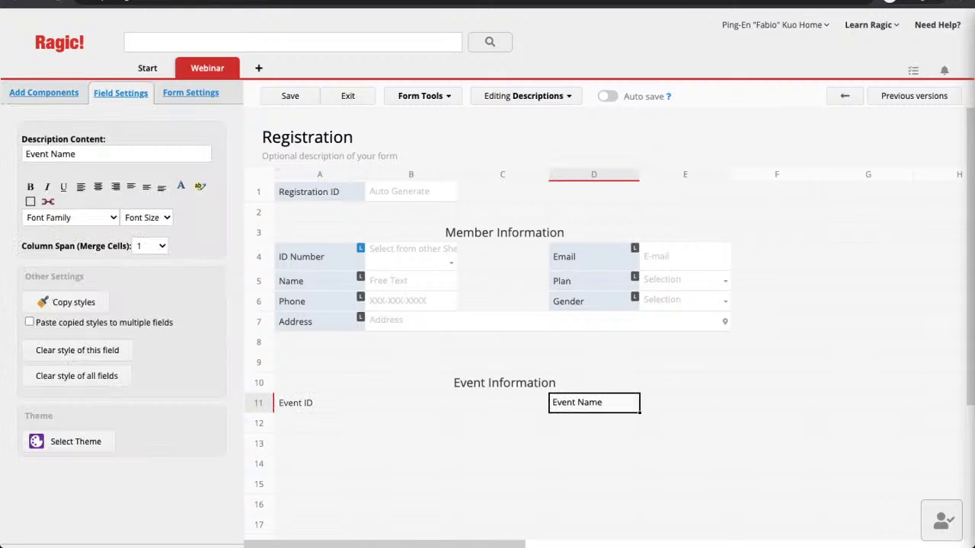
{"action": "left_click", "coordinate": [319, 424]}
{"action": "type", "text": "Eve"}
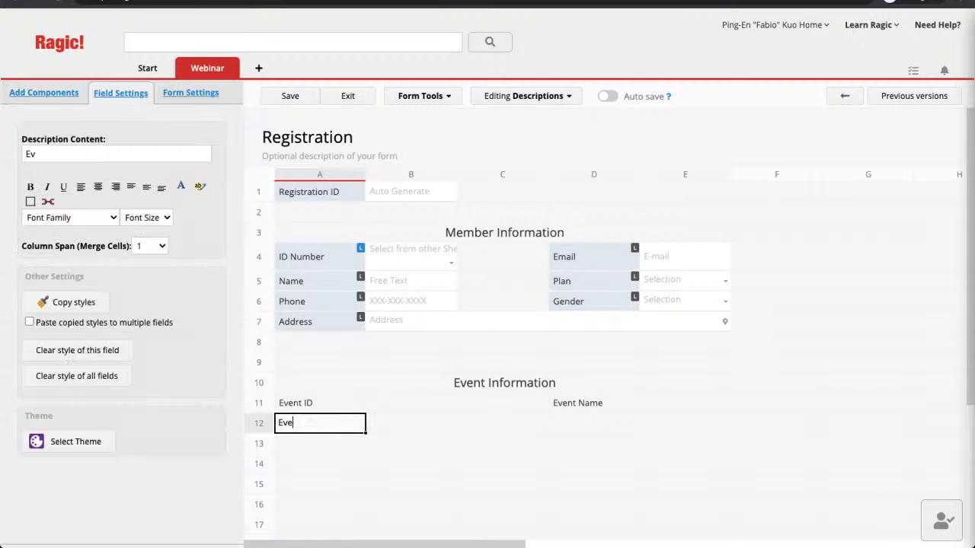
{"action": "type", "text": "nt Description"}
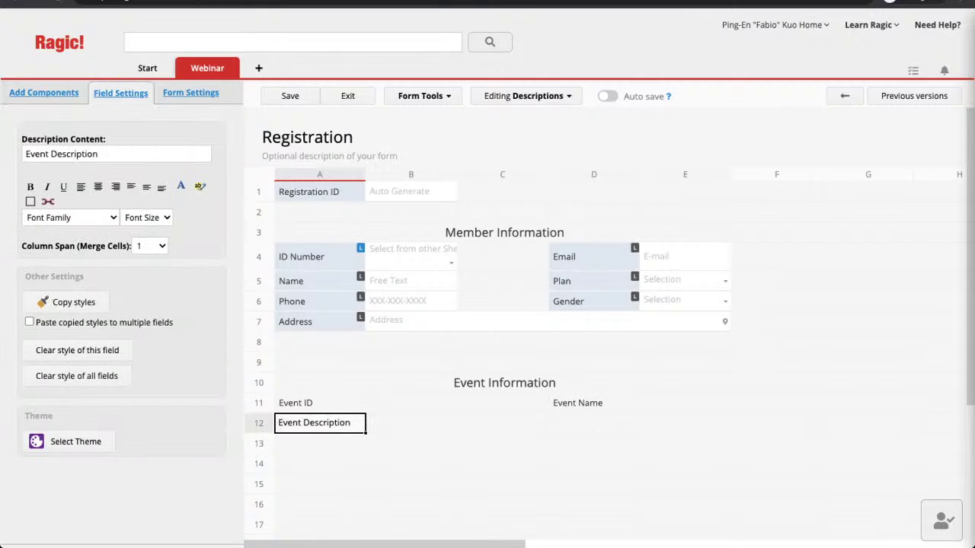
Step: Clear the Event ID, Event Name and Event Description labels from A11, D11 and A12
{"action": "left_click", "coordinate": [319, 402]}
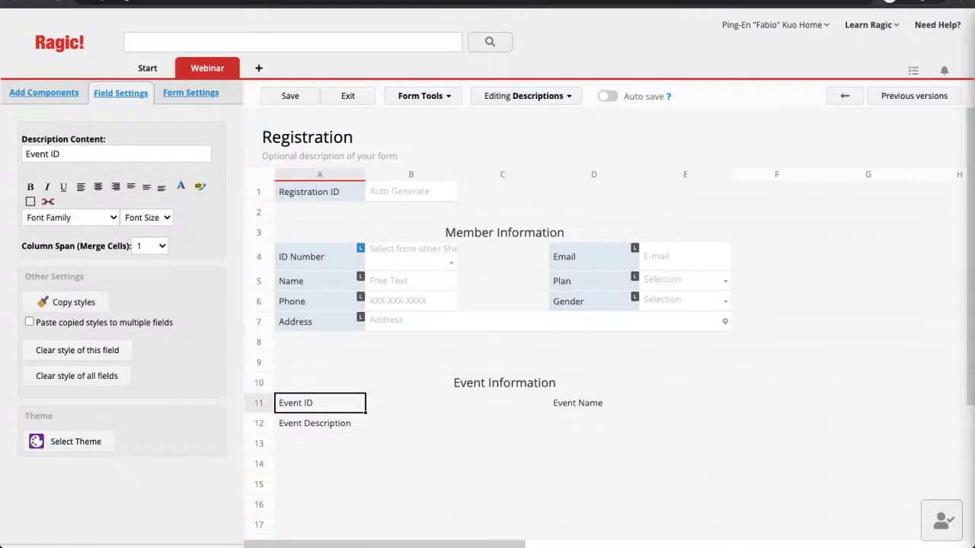
{"action": "key", "text": "BackSpace"}
{"action": "left_click", "coordinate": [594, 403]}
{"action": "key", "text": "BackSpace"}
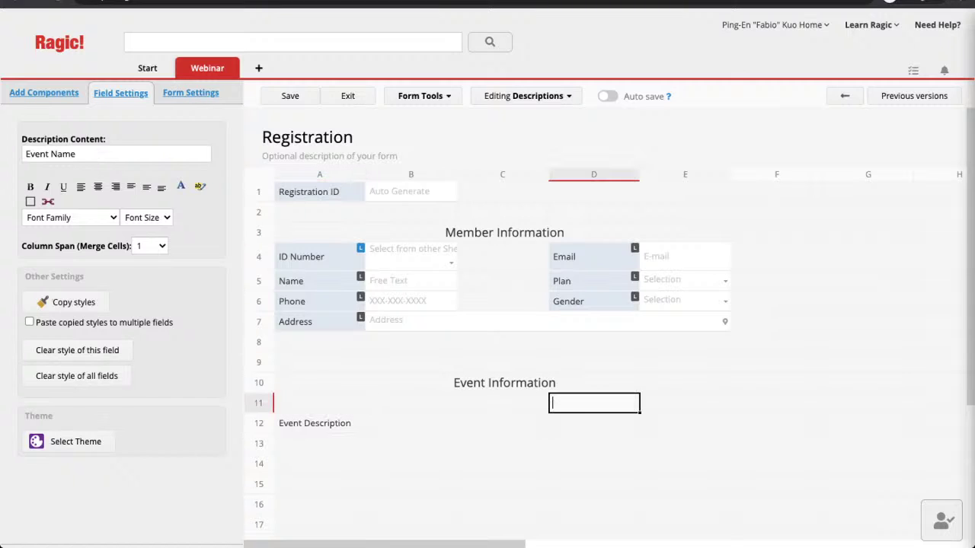
{"action": "left_click", "coordinate": [320, 423]}
{"action": "key", "text": "BackSpace"}
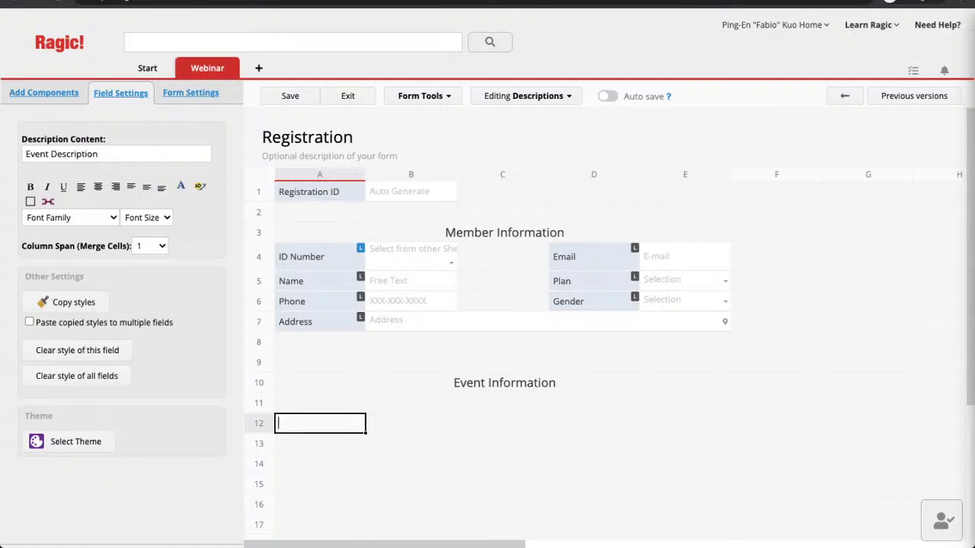
{"action": "left_click", "coordinate": [44, 92]}
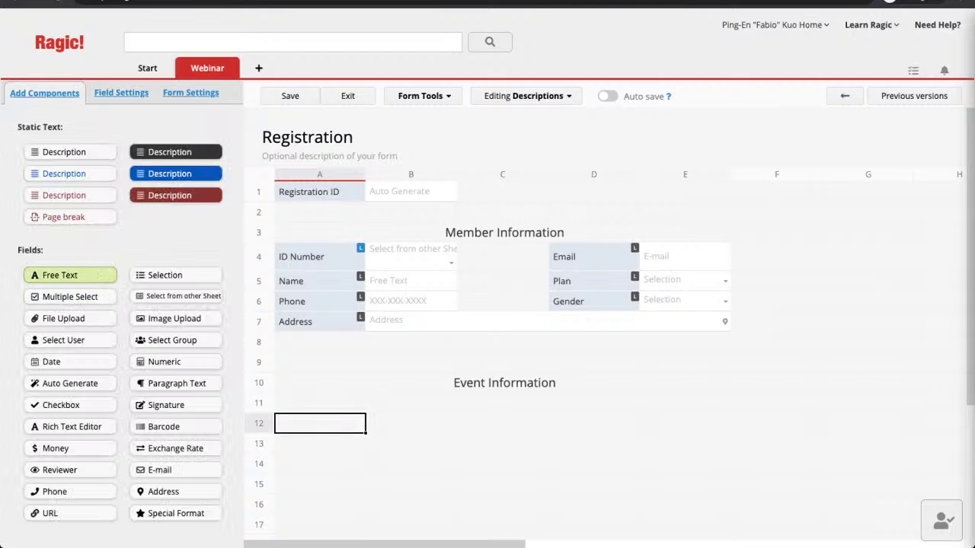
Step: Create fields Event ID in A11, Event Name in D11 and Event Description in A12, then save
{"action": "left_click", "coordinate": [60, 275]}
{"action": "left_click_drag", "start_coordinate": [320, 423], "coordinate": [320, 403]}
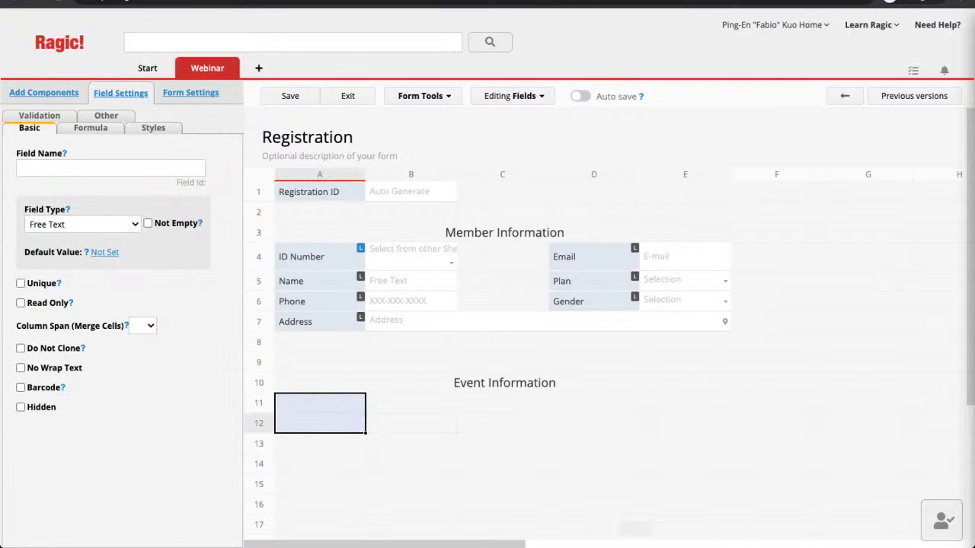
{"action": "key", "text": "Escape"}
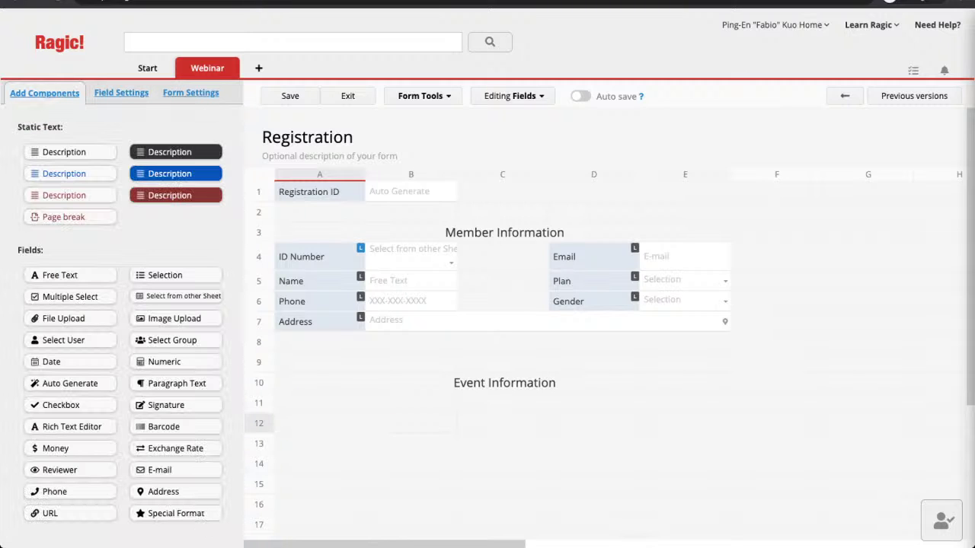
{"action": "left_click", "coordinate": [319, 403]}
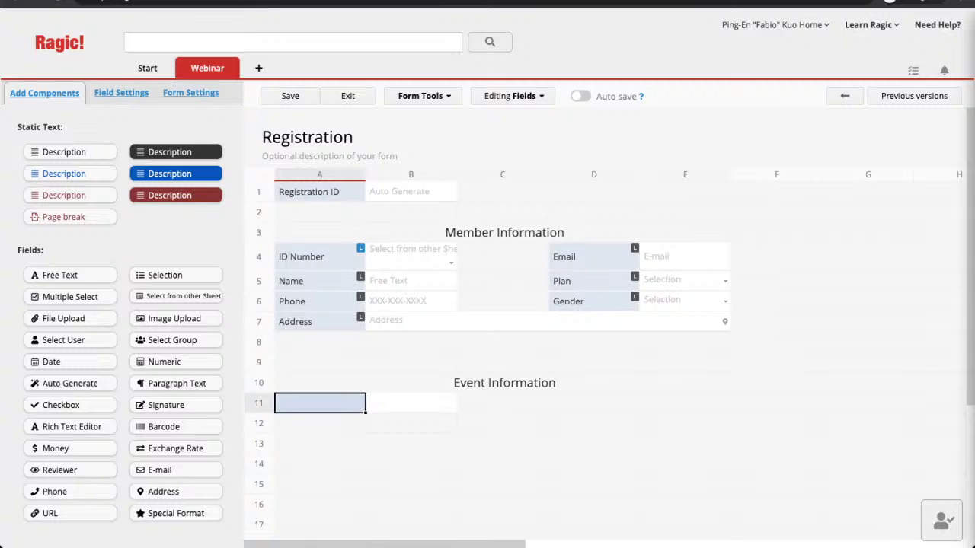
{"action": "key", "text": "Return"}
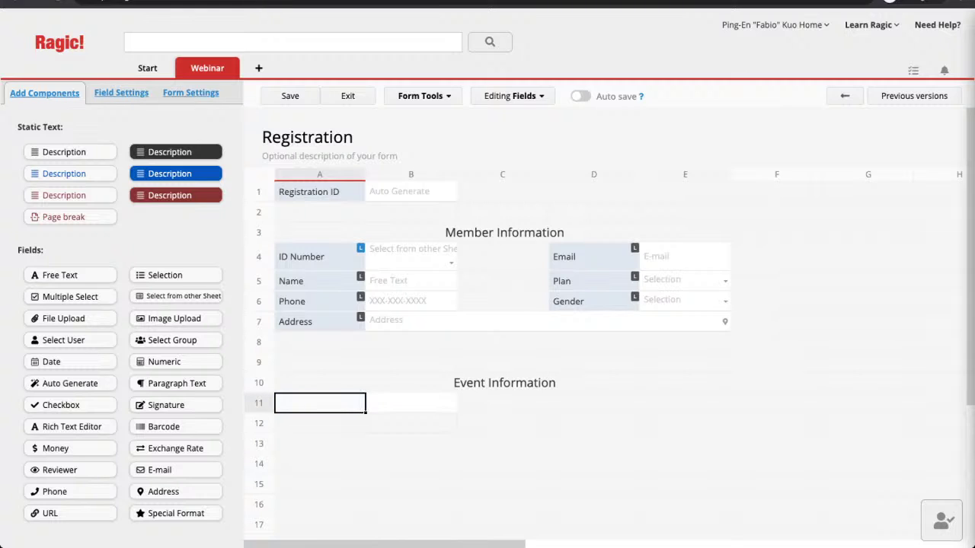
{"action": "type", "text": "Event ID"}
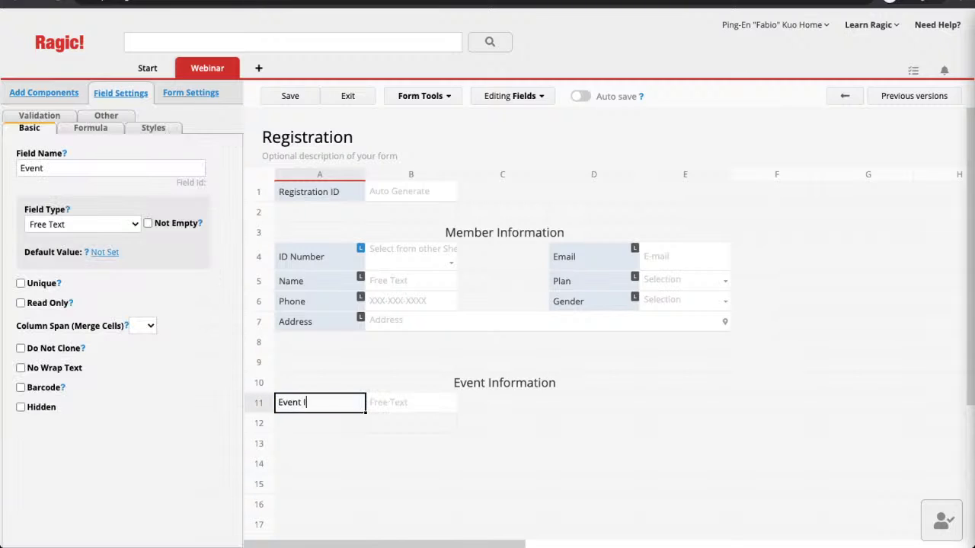
{"action": "key", "text": "Tab"}
{"action": "key", "text": "Tab"}
{"action": "key", "text": "Tab"}
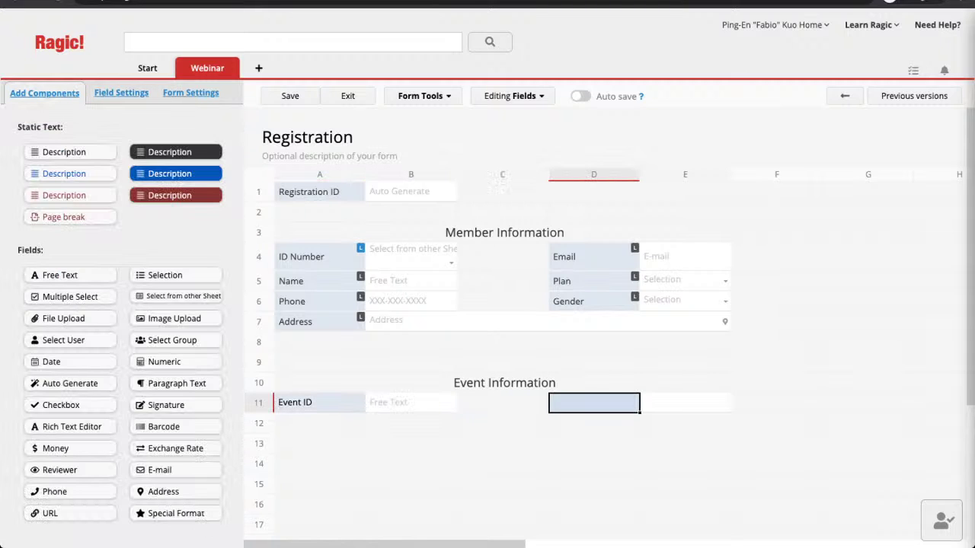
{"action": "type", "text": "Event Name"}
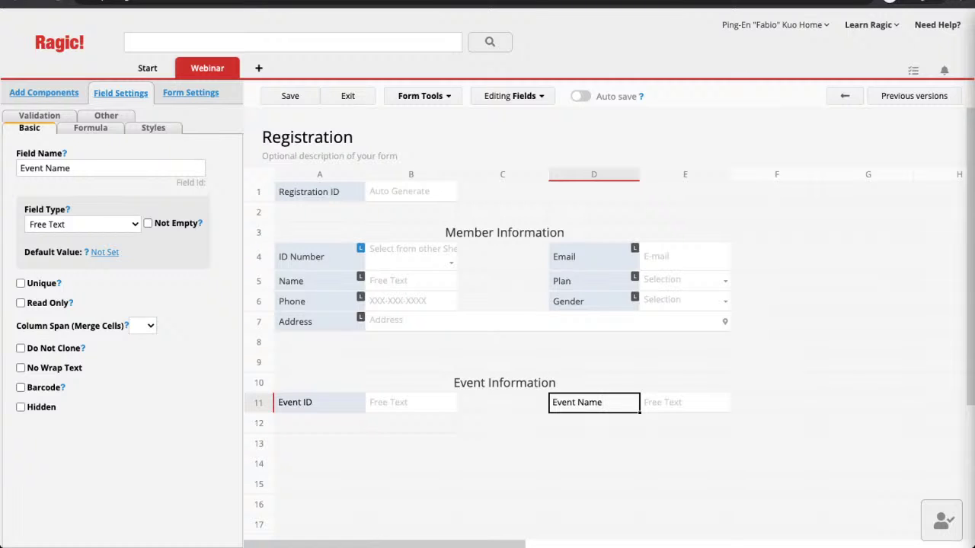
{"action": "left_click", "coordinate": [319, 423]}
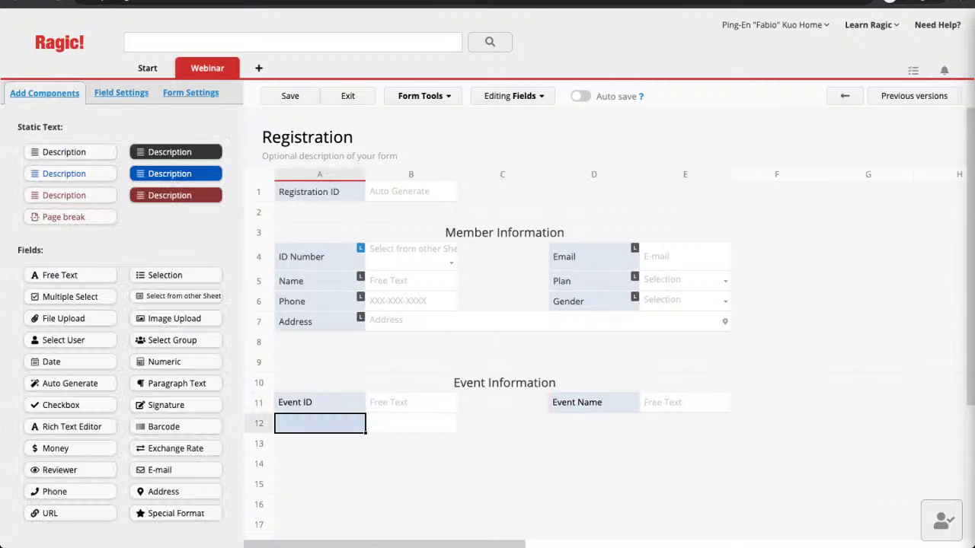
{"action": "type", "text": "Event Desc"}
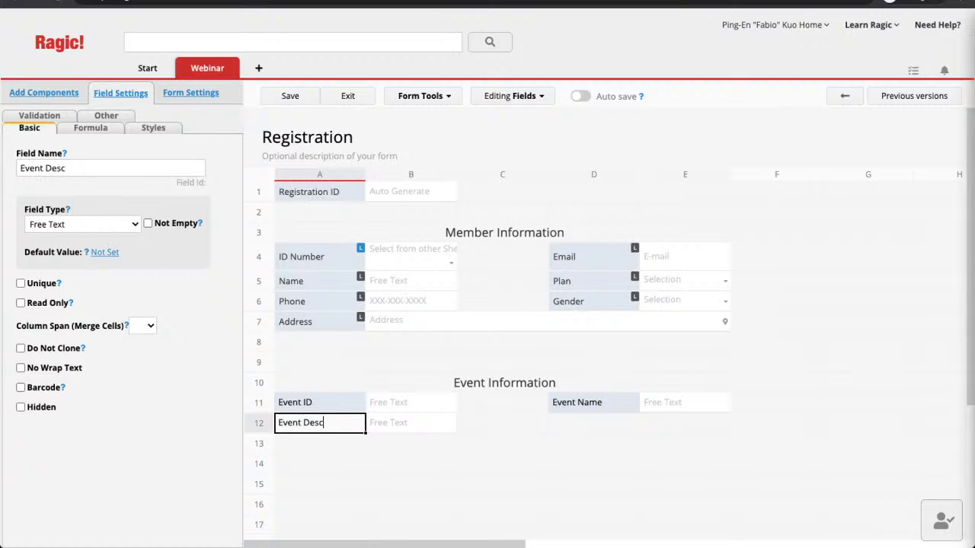
{"action": "type", "text": "ription"}
{"action": "left_click", "coordinate": [290, 96]}
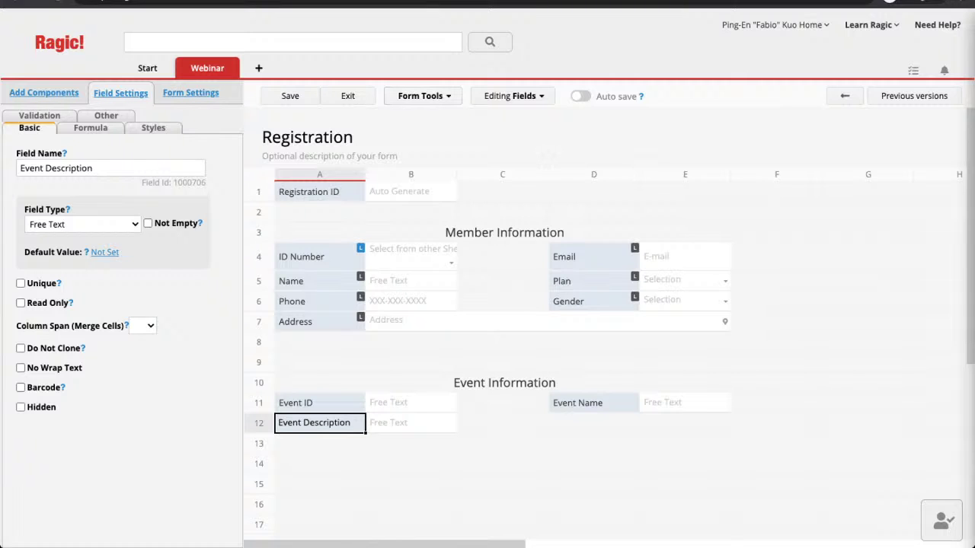
Step: Link Event ID to the Events sheet's Event ID, loading Event Name and Event Description
{"action": "left_click", "coordinate": [425, 96]}
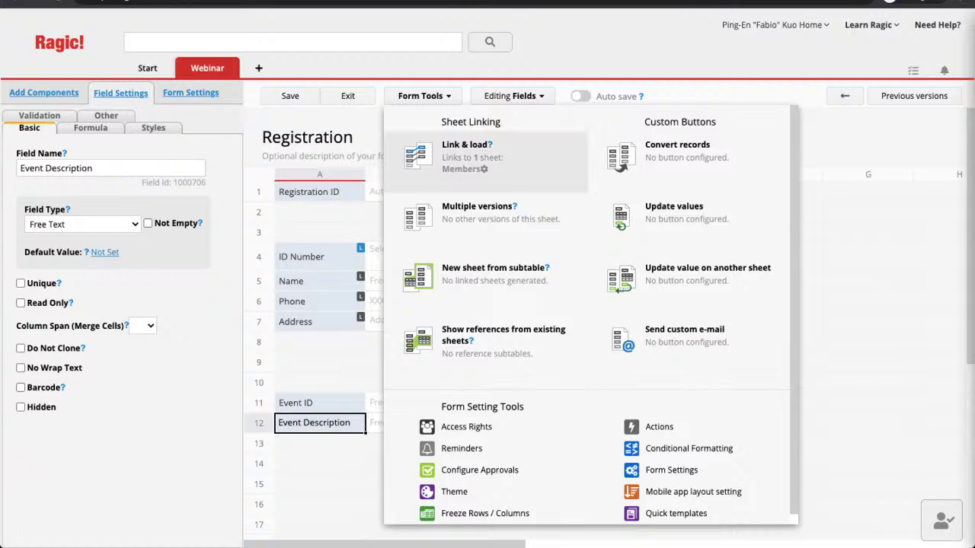
{"action": "left_click", "coordinate": [464, 145]}
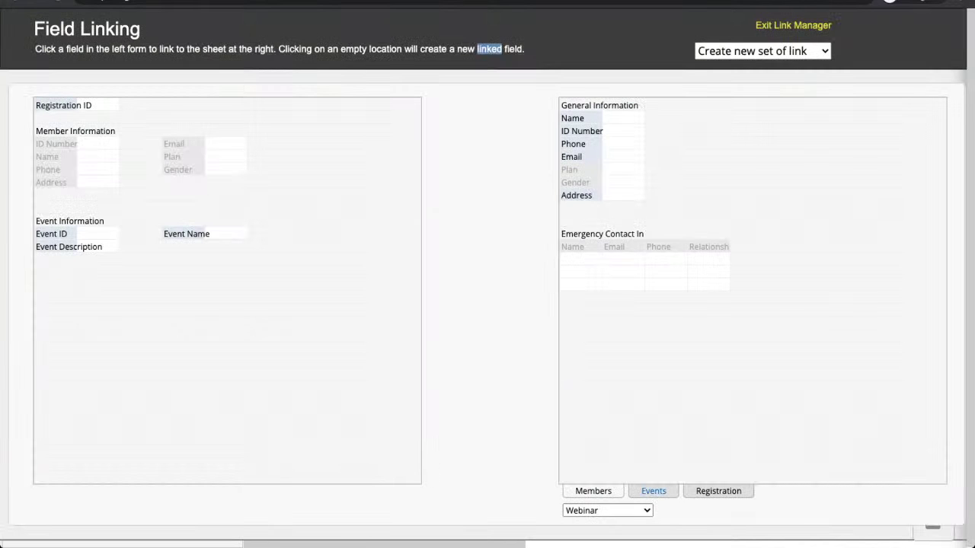
{"action": "left_click", "coordinate": [653, 491]}
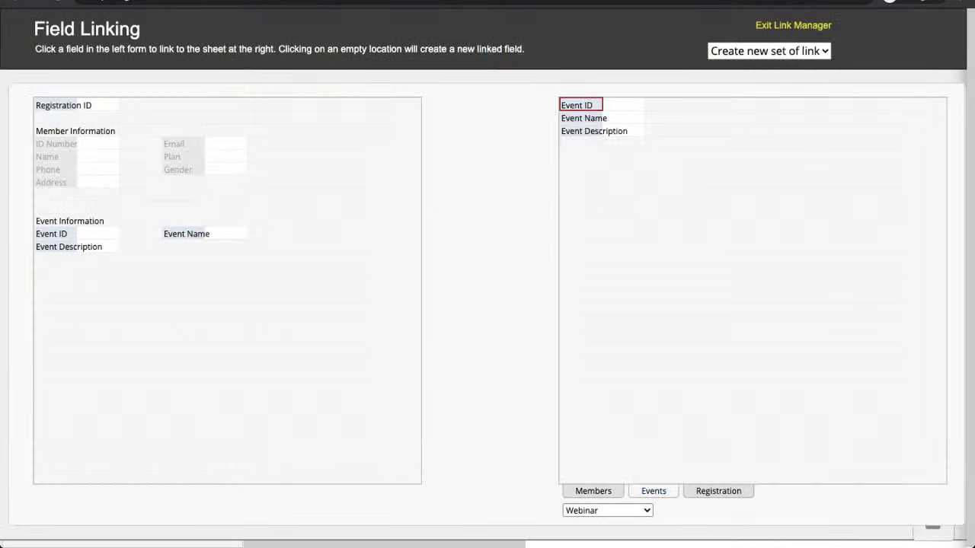
{"action": "left_click_drag", "start_coordinate": [581, 105], "coordinate": [54, 234]}
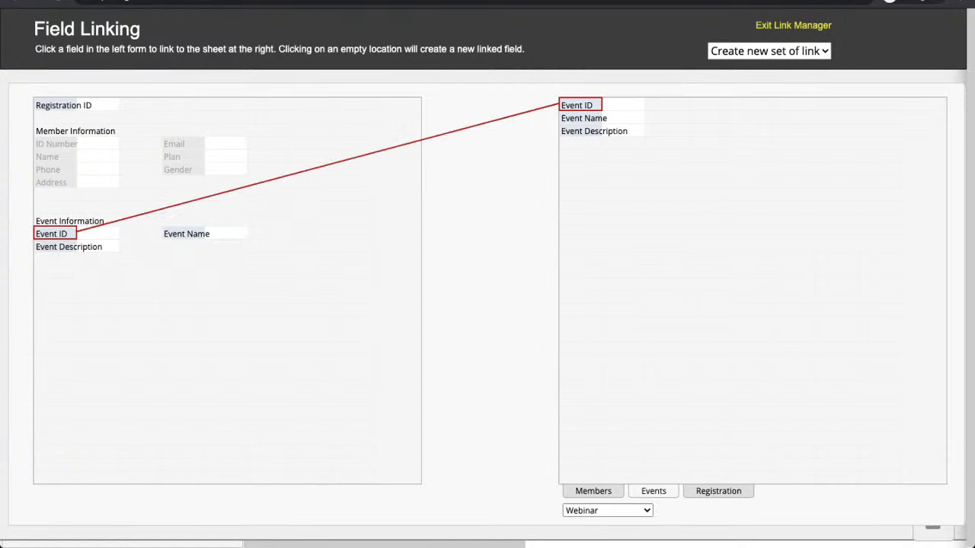
{"action": "left_click", "coordinate": [54, 233]}
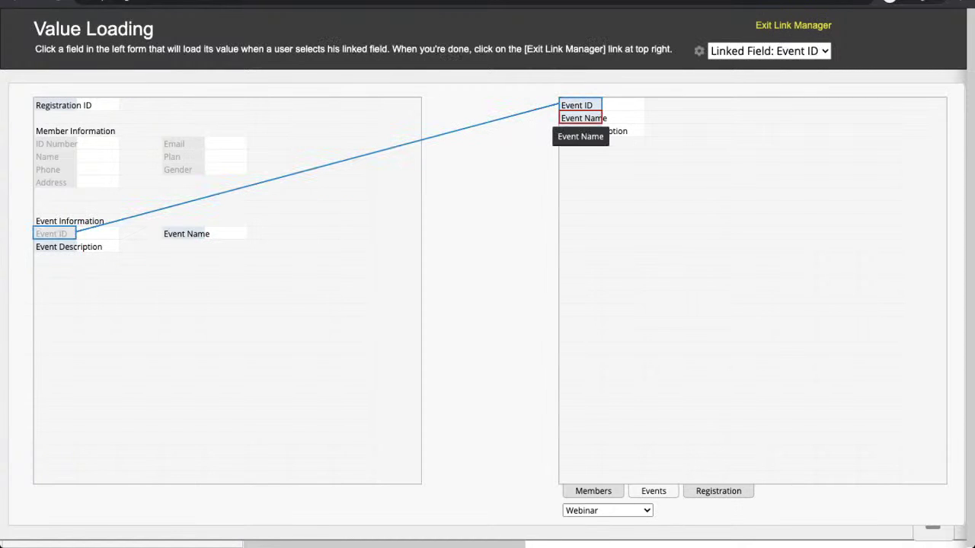
{"action": "left_click", "coordinate": [581, 118]}
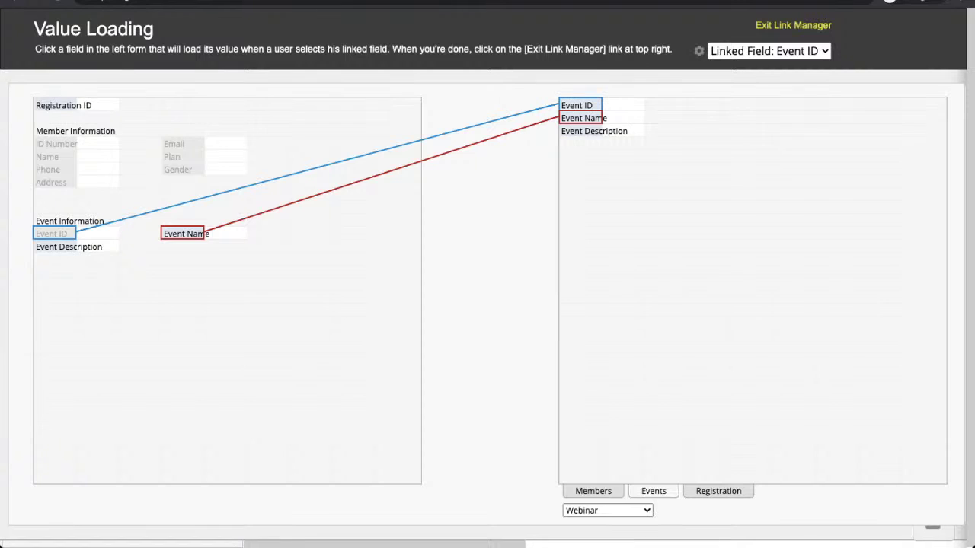
{"action": "left_click", "coordinate": [182, 234]}
{"action": "left_click", "coordinate": [594, 131]}
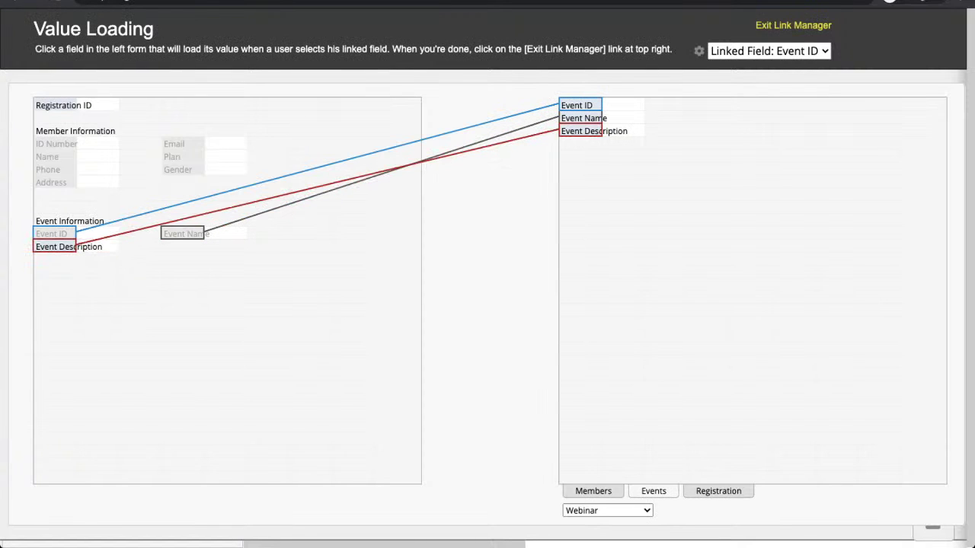
{"action": "left_click", "coordinate": [55, 247]}
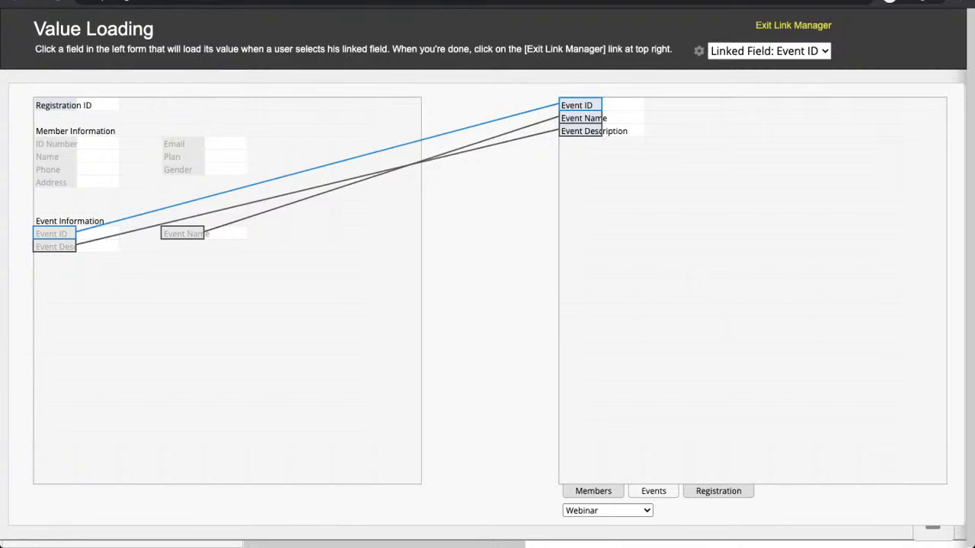
{"action": "left_click", "coordinate": [793, 25]}
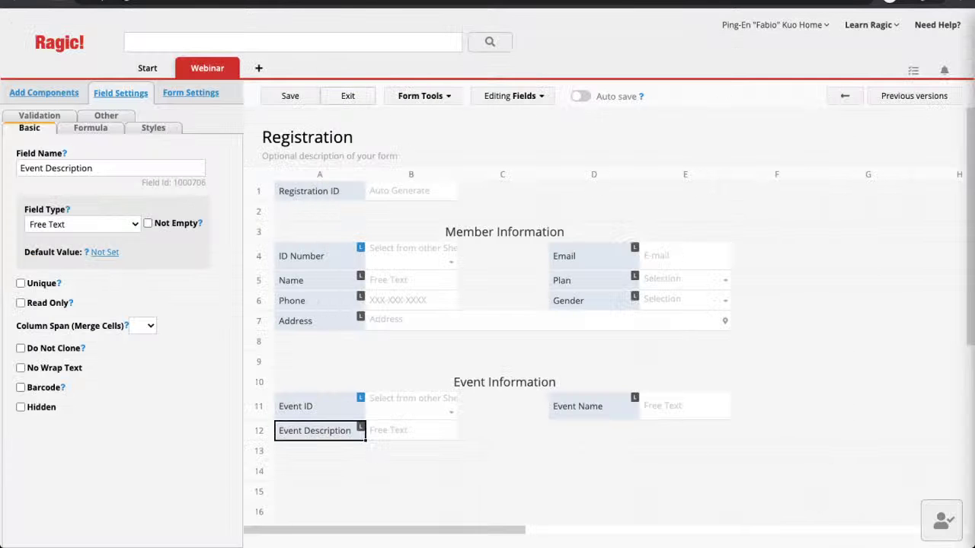
Step: Save the form design, assign event 00001 Chess Competition to RID-001 and save, then start a new registration
{"action": "key", "text": "Return"}
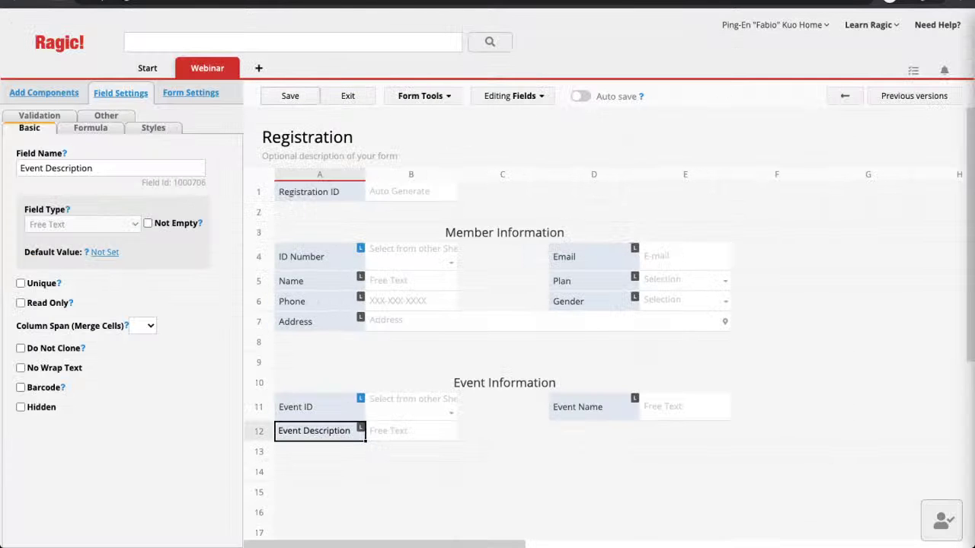
{"action": "left_click", "coordinate": [347, 96]}
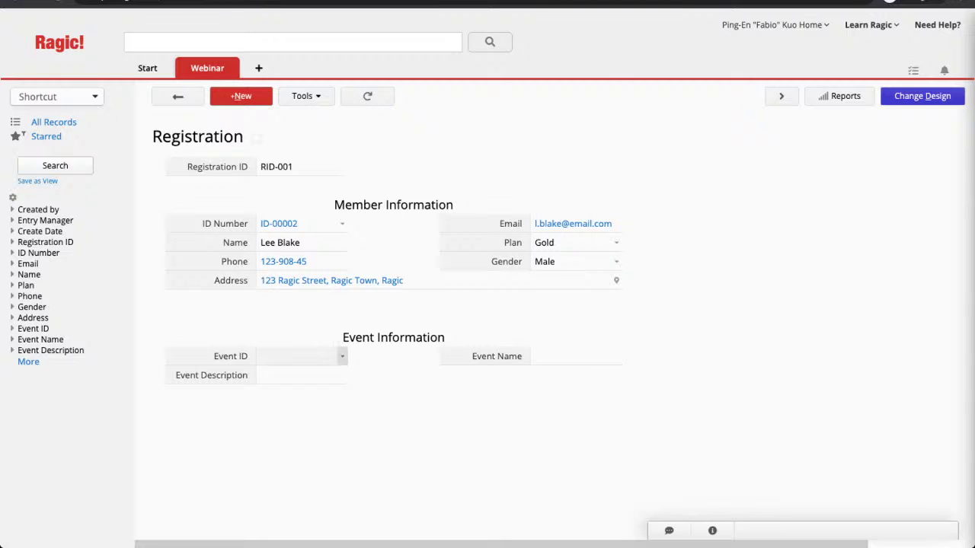
{"action": "left_click", "coordinate": [342, 355]}
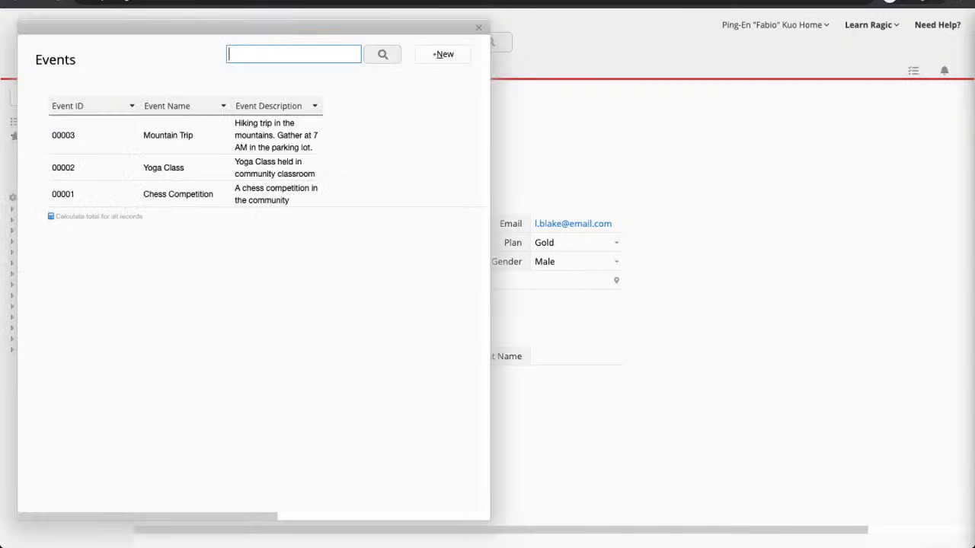
{"action": "left_click", "coordinate": [178, 194]}
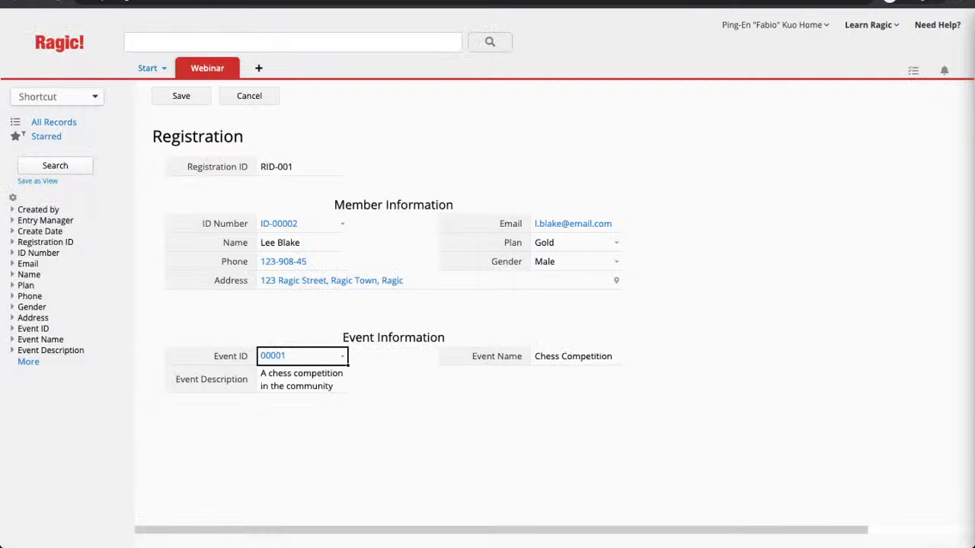
{"action": "left_click", "coordinate": [182, 96]}
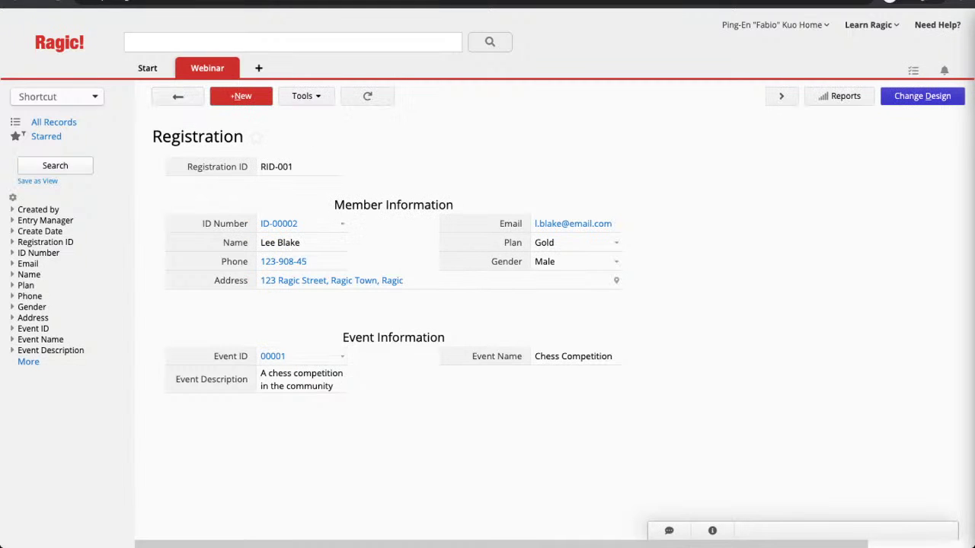
{"action": "left_click", "coordinate": [241, 96]}
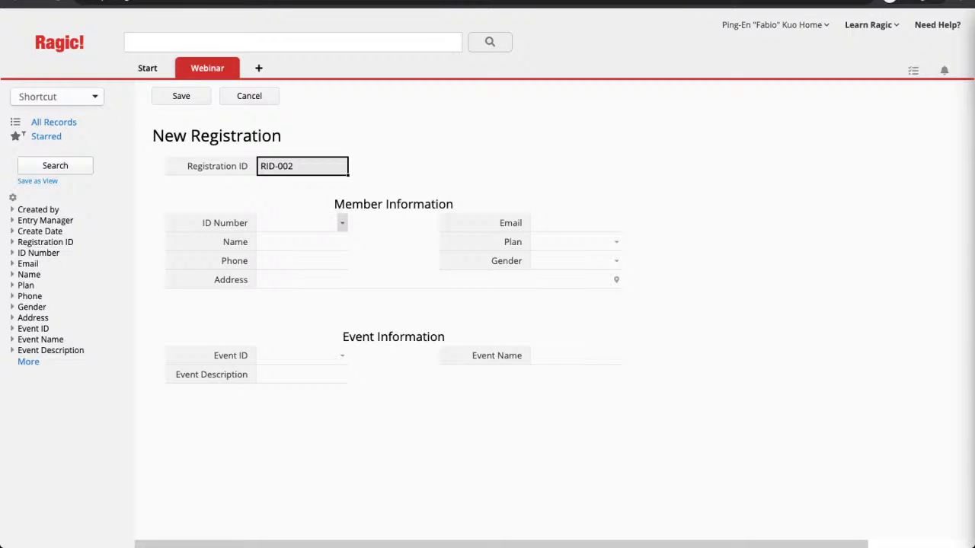
Step: Link registration RID-002 to a member and to event 00002 Yoga Class, then save it
{"action": "left_click", "coordinate": [342, 223]}
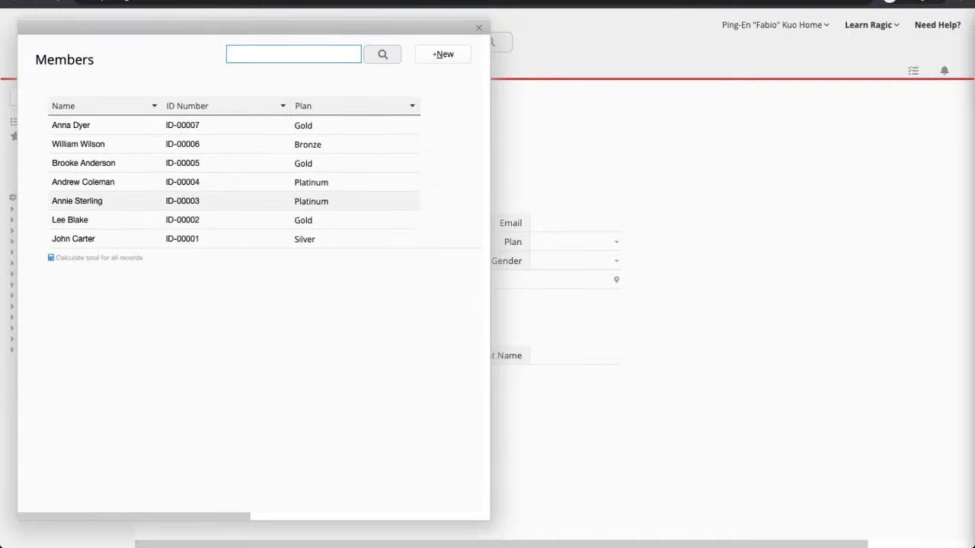
{"action": "left_click", "coordinate": [77, 201]}
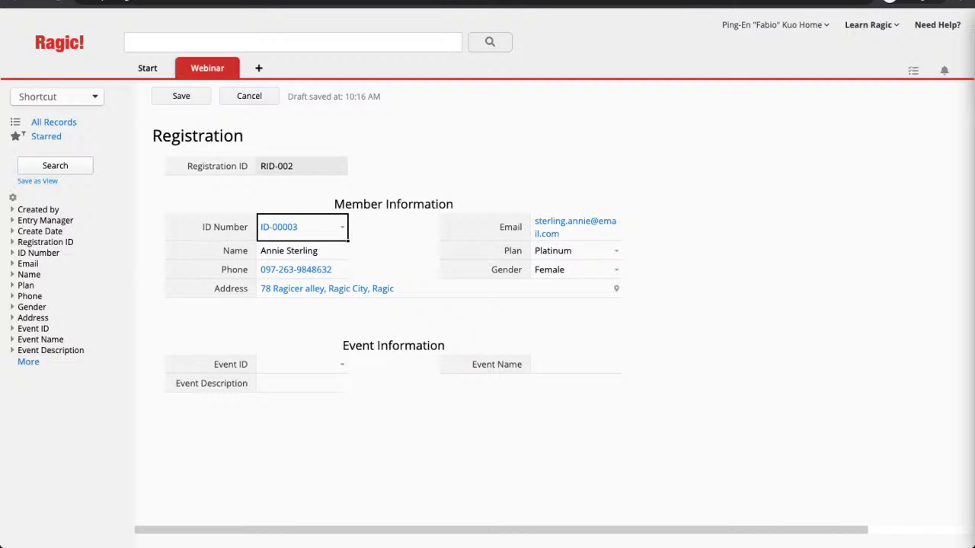
{"action": "left_click", "coordinate": [342, 364]}
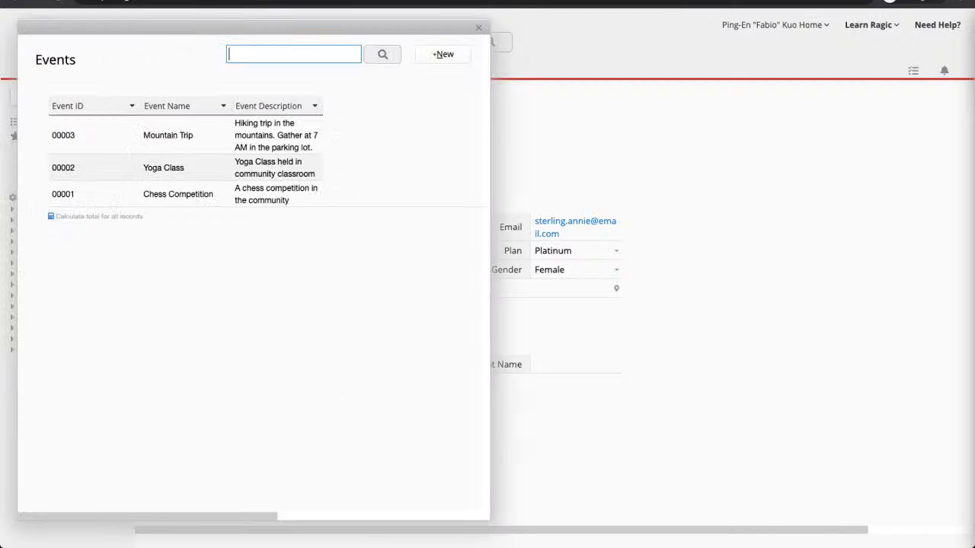
{"action": "left_click", "coordinate": [164, 167]}
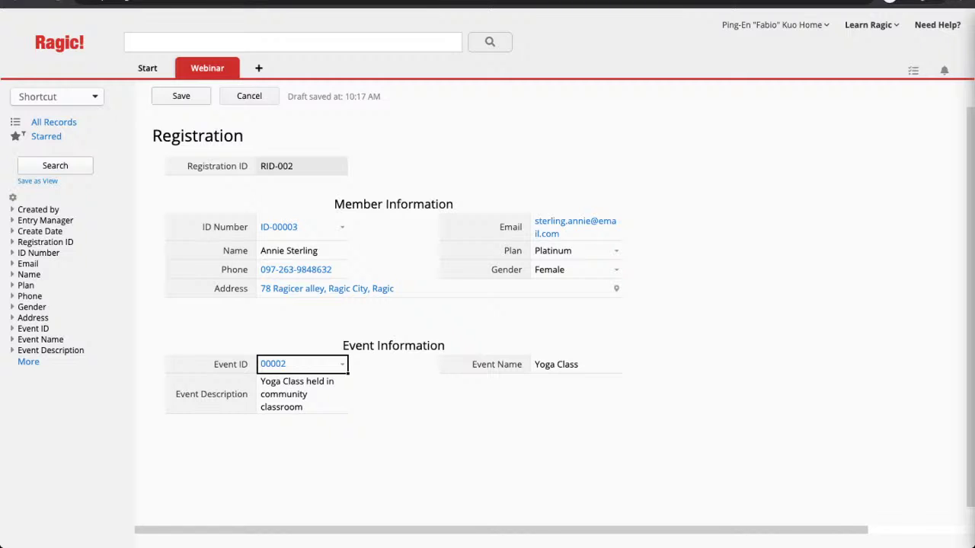
{"action": "key", "text": "ctrl+s"}
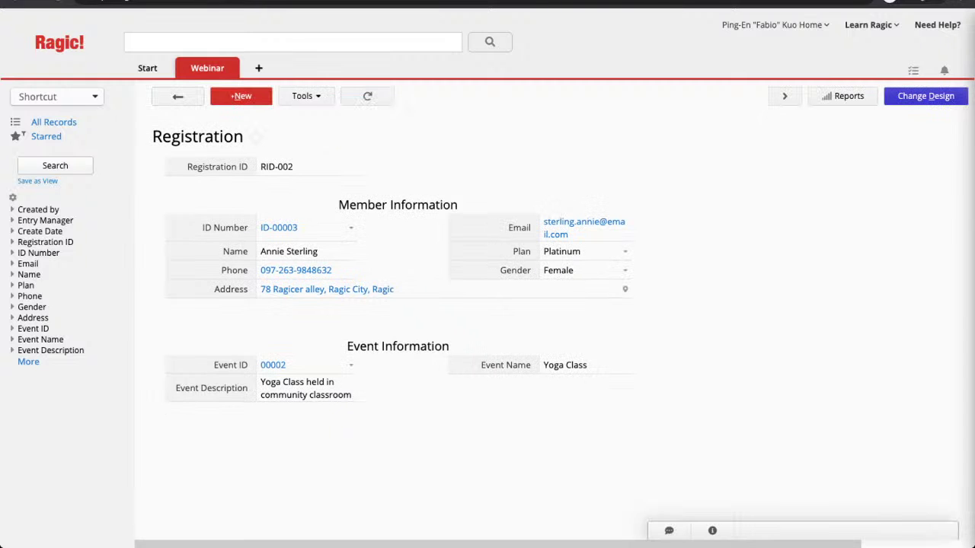
Step: Save a new registration for a different member with the Yoga Class event
{"action": "left_click", "coordinate": [241, 96]}
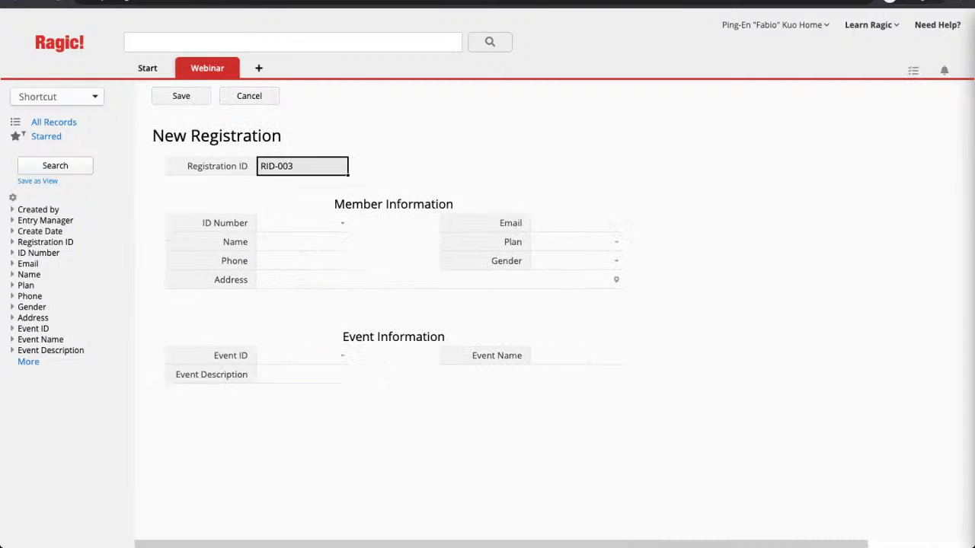
{"action": "left_click", "coordinate": [342, 223]}
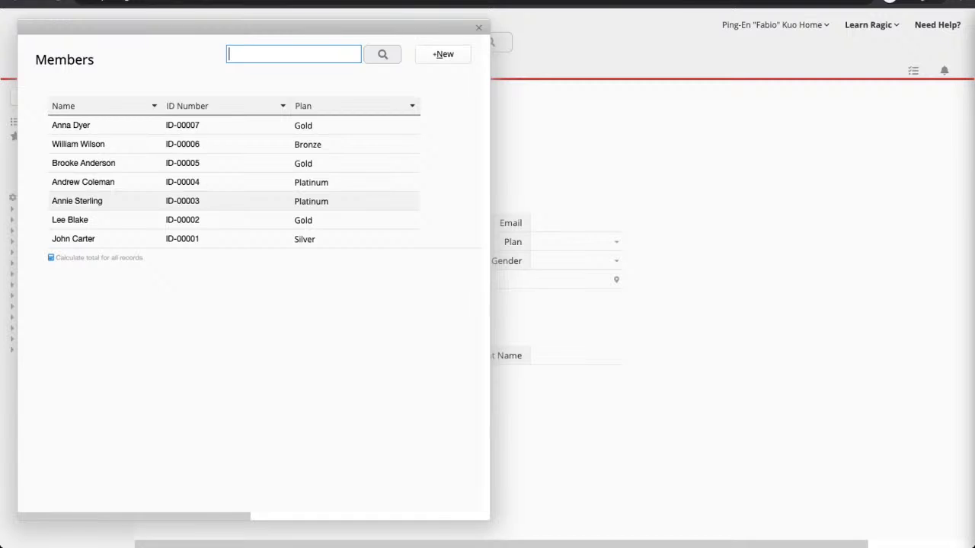
{"action": "left_click", "coordinate": [77, 201]}
{"action": "left_click", "coordinate": [342, 227]}
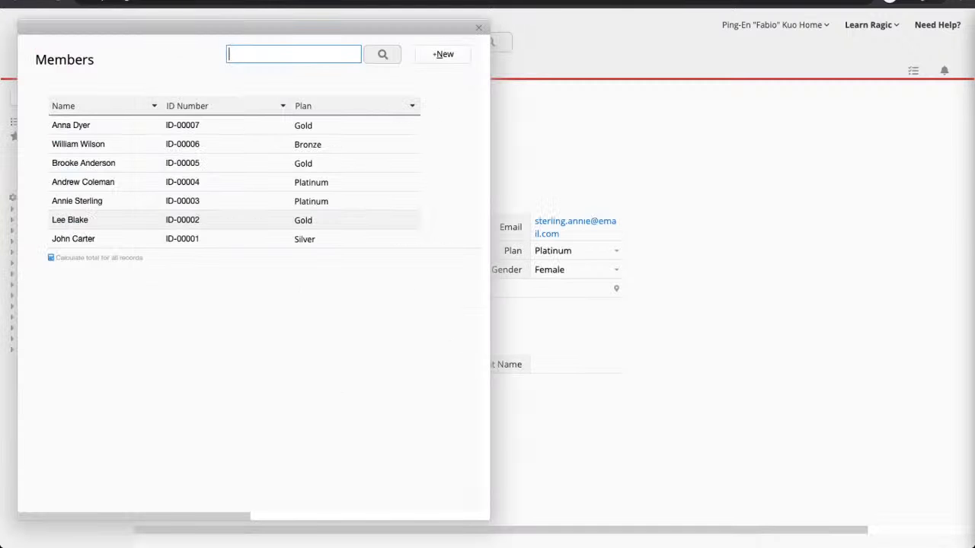
{"action": "left_click", "coordinate": [77, 181]}
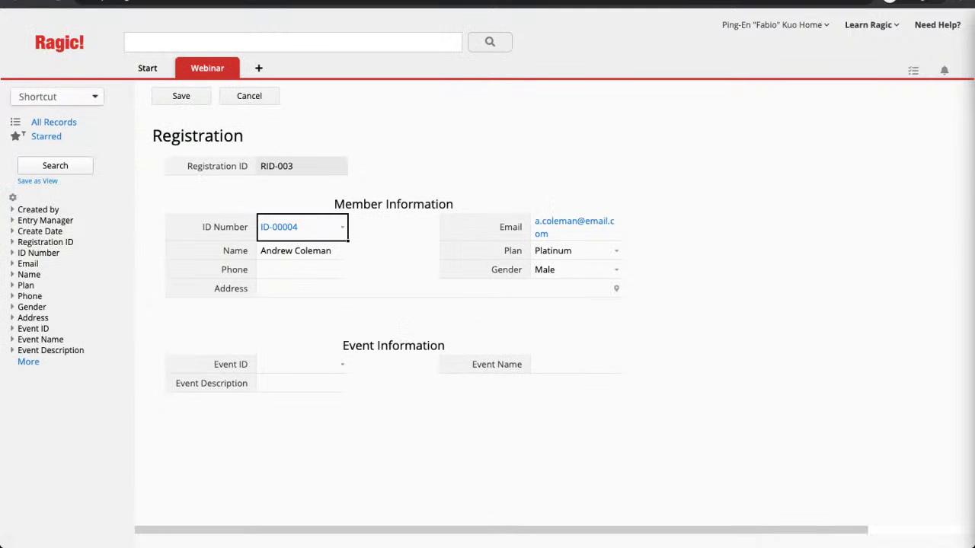
{"action": "left_click", "coordinate": [342, 364]}
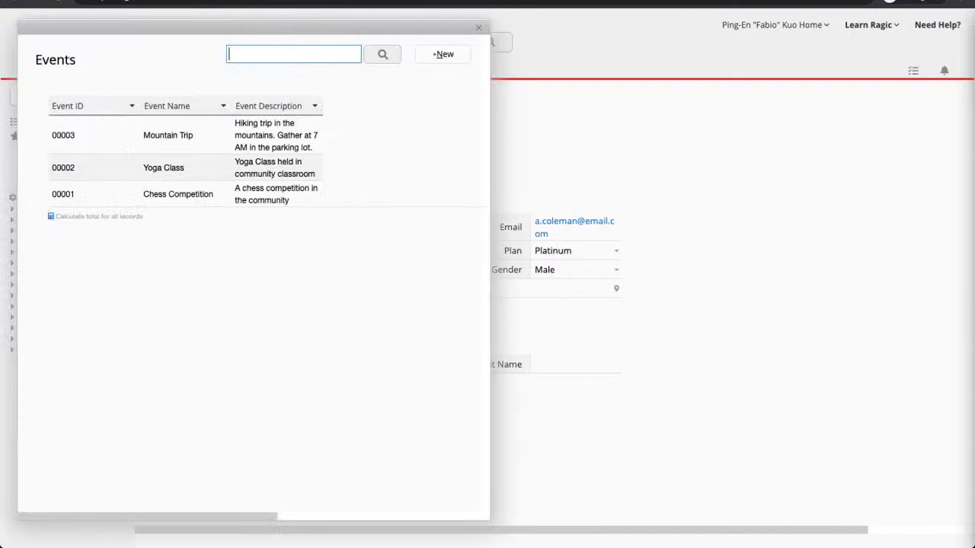
{"action": "left_click", "coordinate": [77, 168]}
{"action": "left_click", "coordinate": [180, 96]}
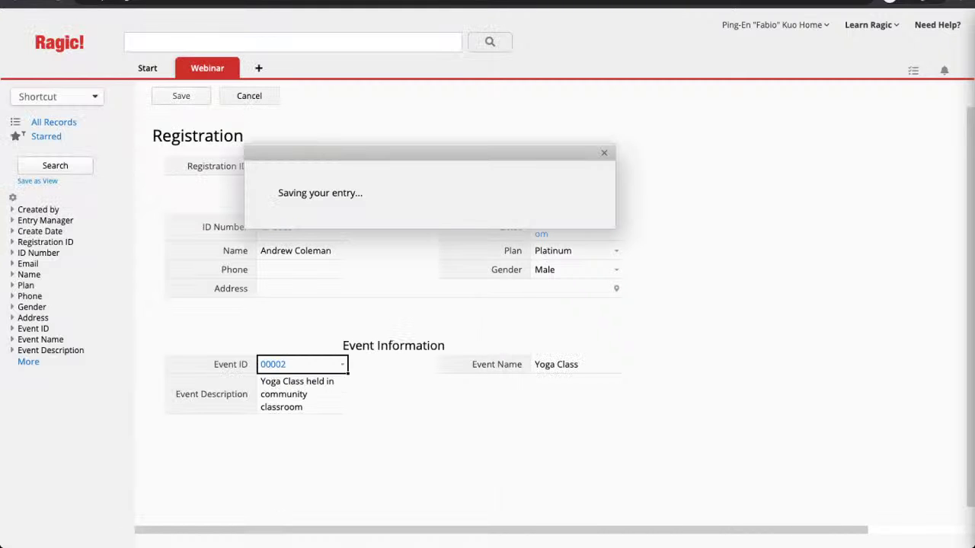
Step: Save registration RID-004 signing another member up for the Chess Competition
{"action": "left_click", "coordinate": [240, 96]}
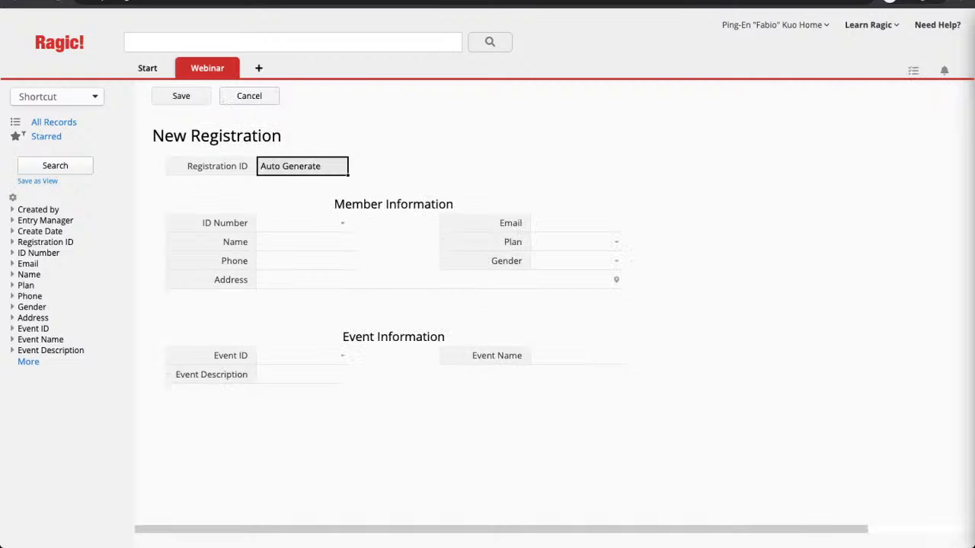
{"action": "left_click", "coordinate": [342, 223]}
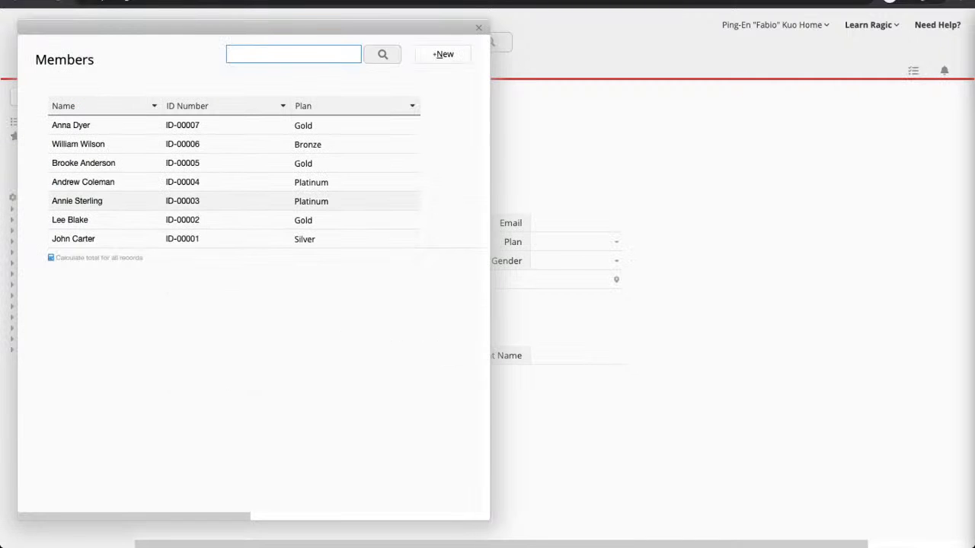
{"action": "left_click", "coordinate": [83, 182]}
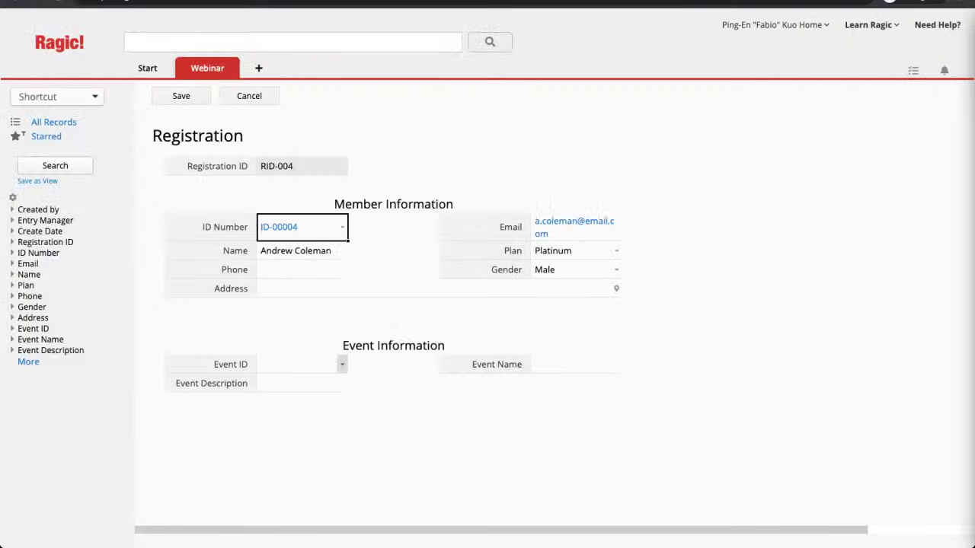
{"action": "left_click", "coordinate": [342, 363]}
{"action": "left_click", "coordinate": [178, 194]}
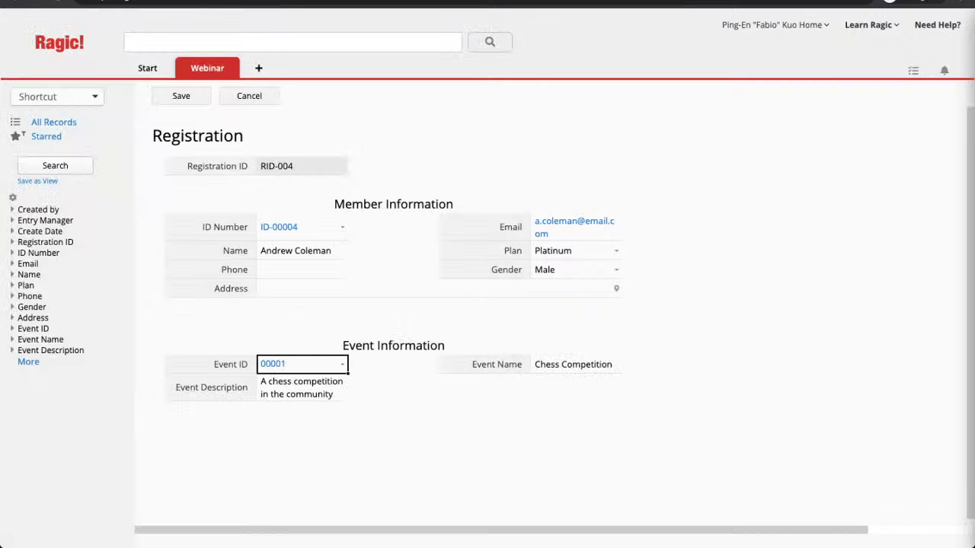
{"action": "mouse_move", "coordinate": [147, 68]}
{"action": "left_click", "coordinate": [182, 95]}
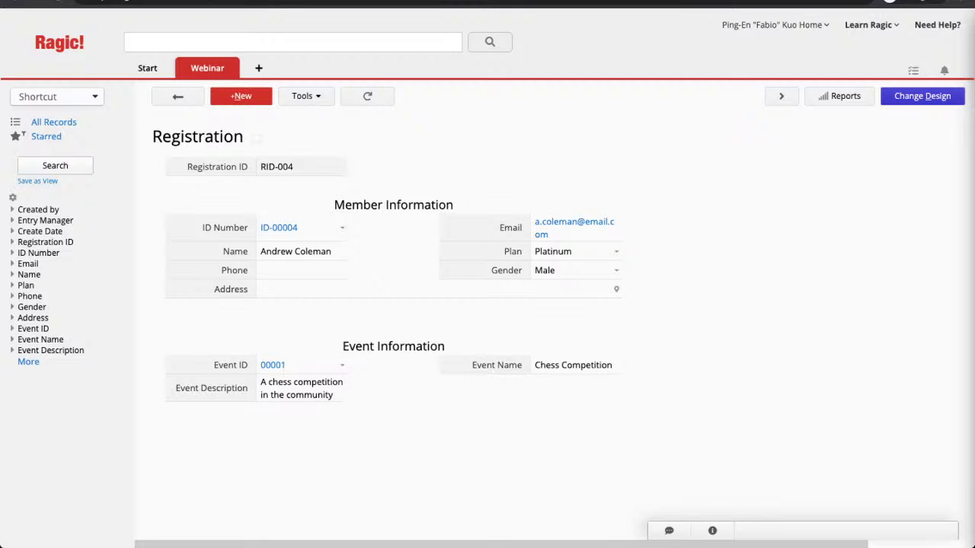
Step: Save registration RID-005 signing a further member up for the Chess Competition
{"action": "left_click", "coordinate": [240, 96]}
{"action": "left_click", "coordinate": [342, 222]}
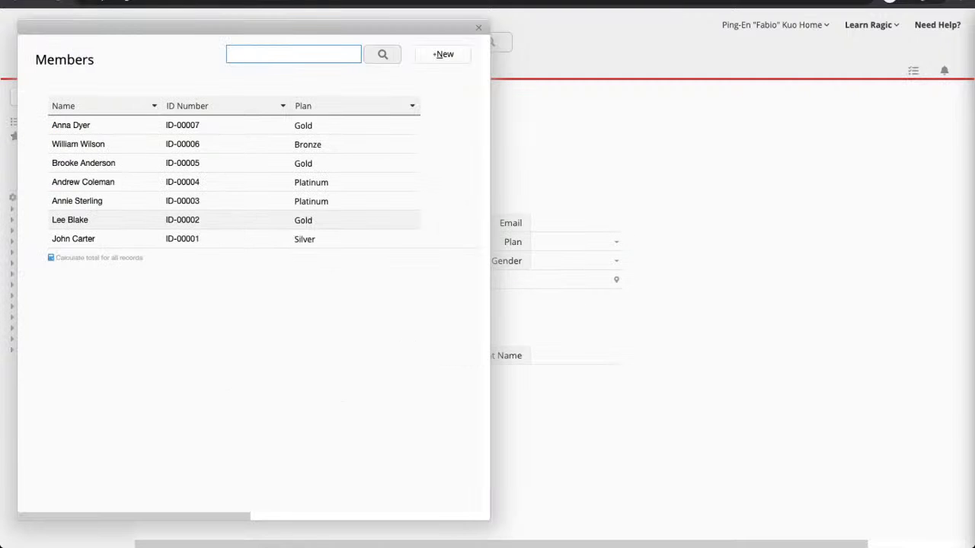
{"action": "left_click", "coordinate": [114, 201]}
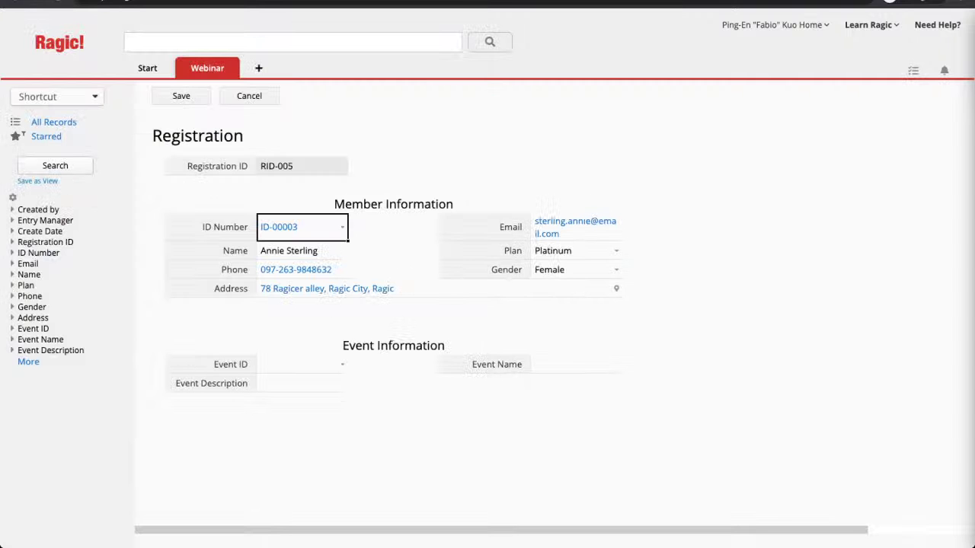
{"action": "left_click", "coordinate": [342, 364]}
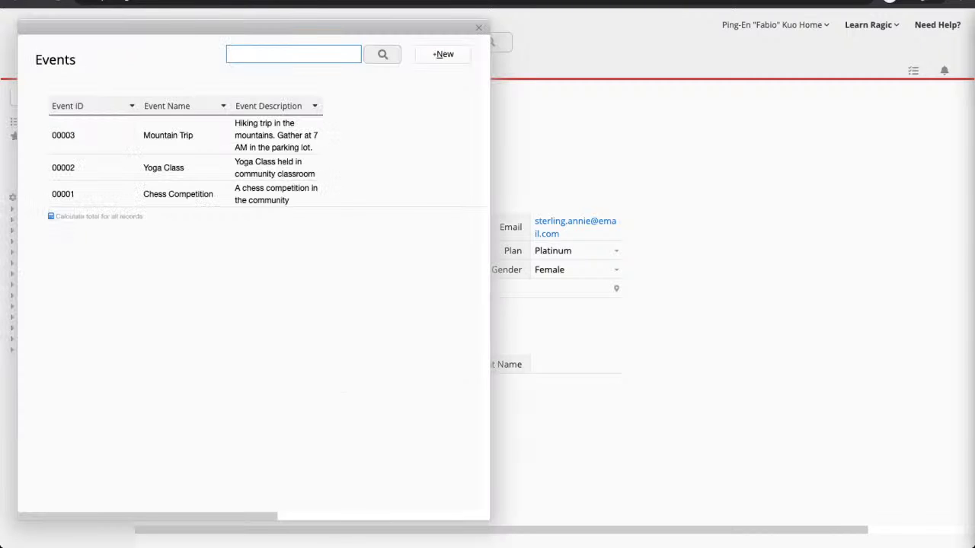
{"action": "left_click", "coordinate": [152, 194]}
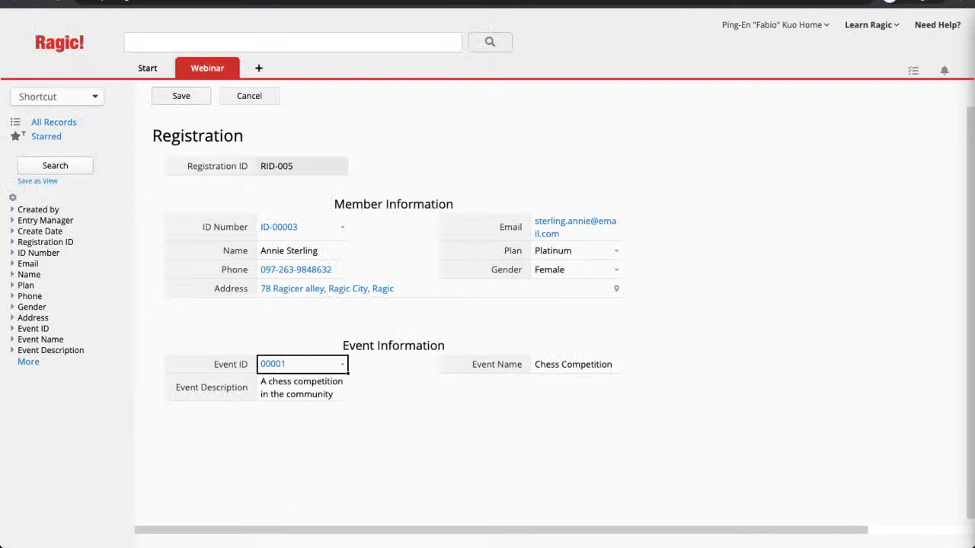
{"action": "left_click", "coordinate": [181, 95]}
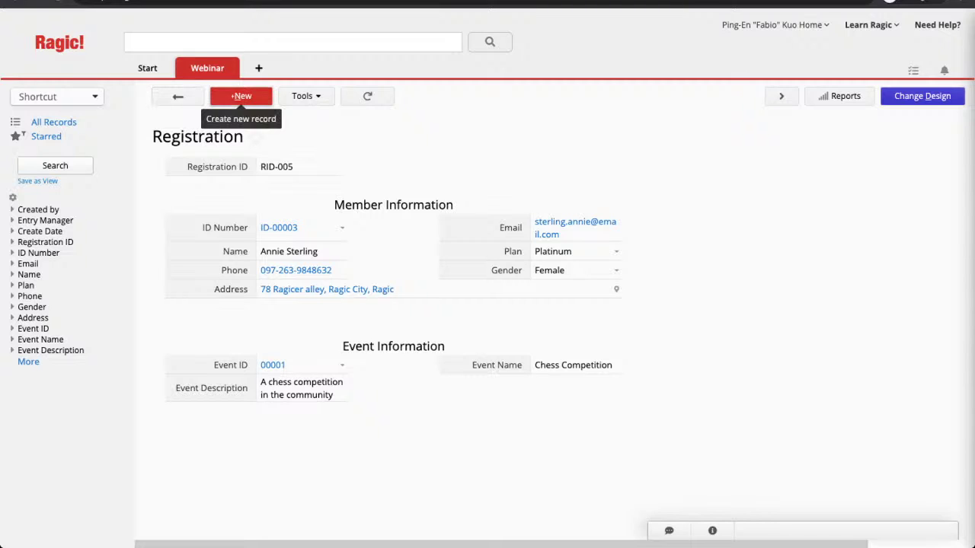
{"action": "left_click", "coordinate": [240, 96]}
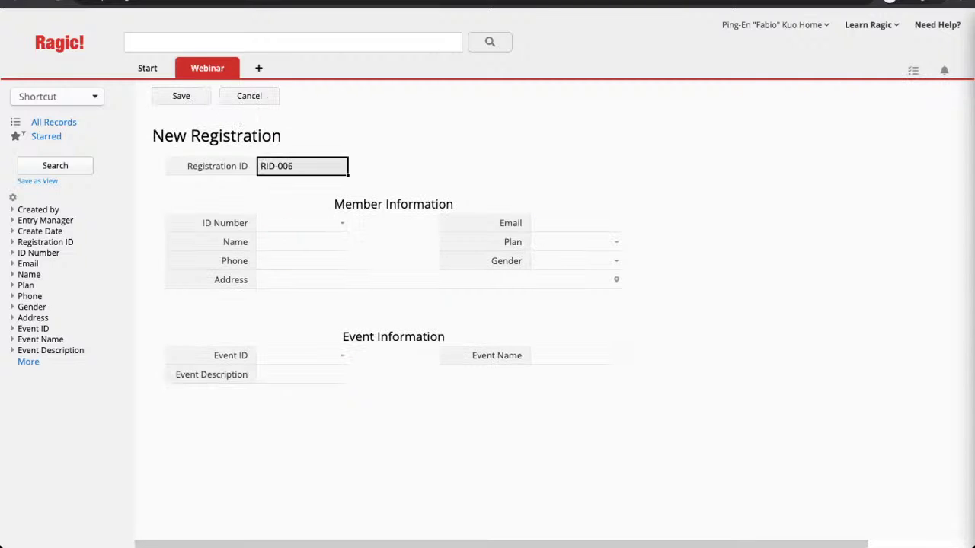
Step: Save registration RID-006 for a member with the Yoga Class event (00002)
{"action": "left_click", "coordinate": [341, 223]}
{"action": "left_click", "coordinate": [76, 163]}
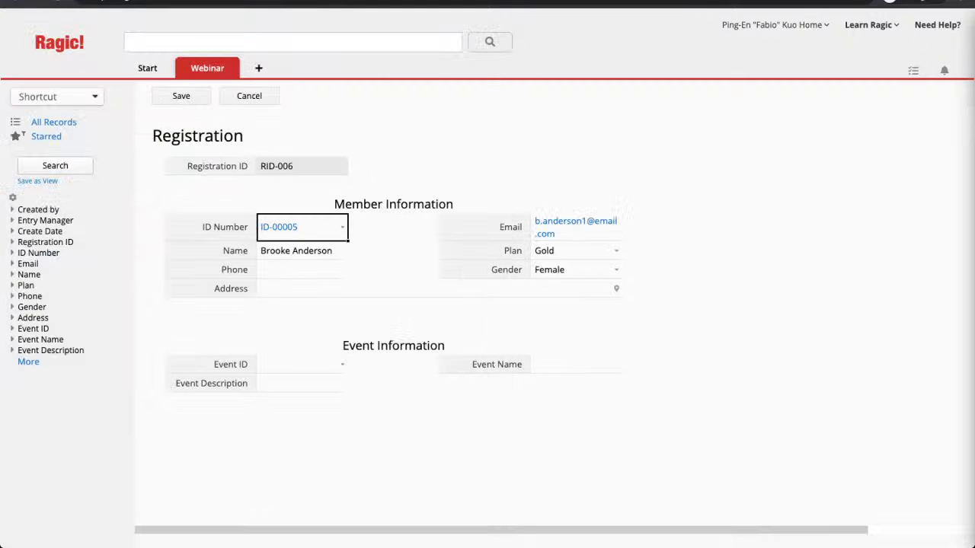
{"action": "left_click", "coordinate": [342, 364]}
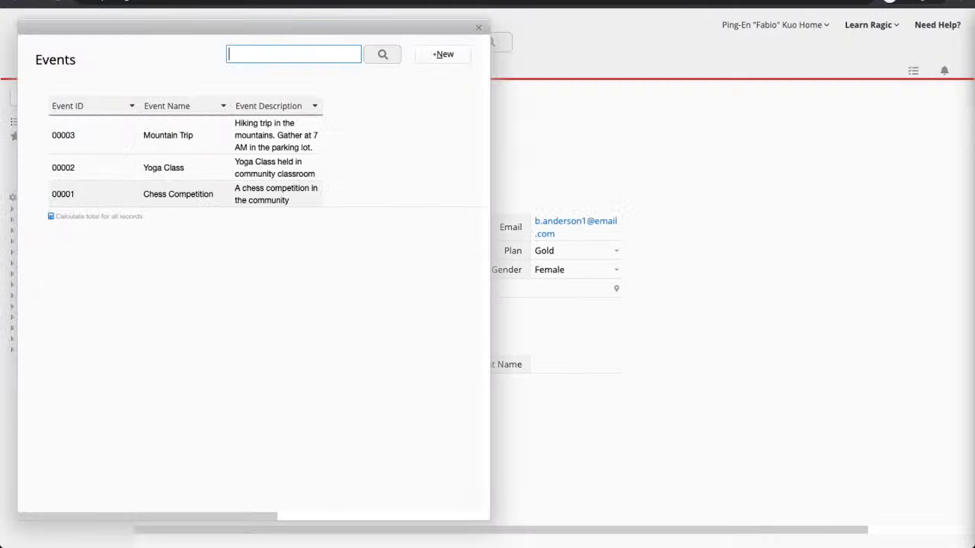
{"action": "left_click", "coordinate": [76, 168]}
{"action": "key", "text": "ctrl+s"}
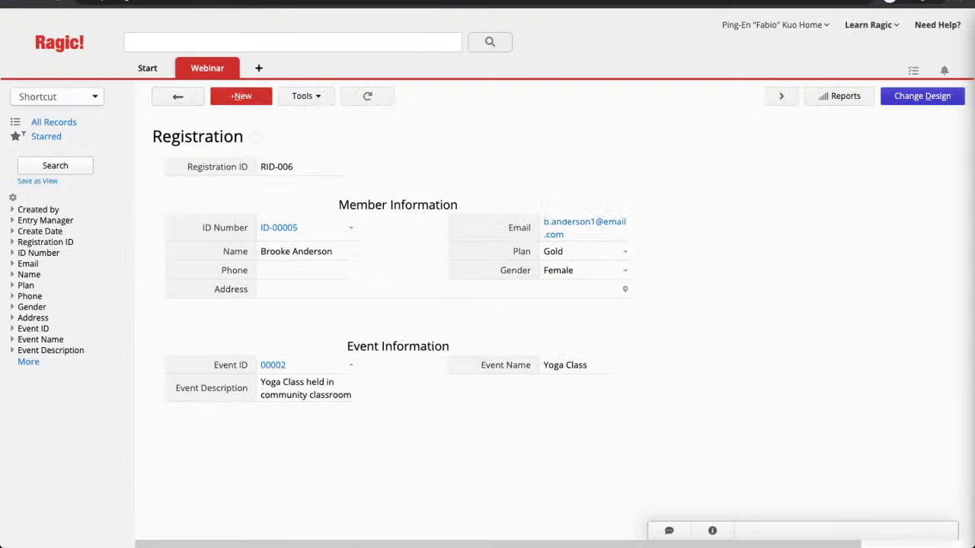
Step: Save RID-007 with the Mountain Trip event (00003), then return to the seven-record Registration list
{"action": "left_click", "coordinate": [241, 96]}
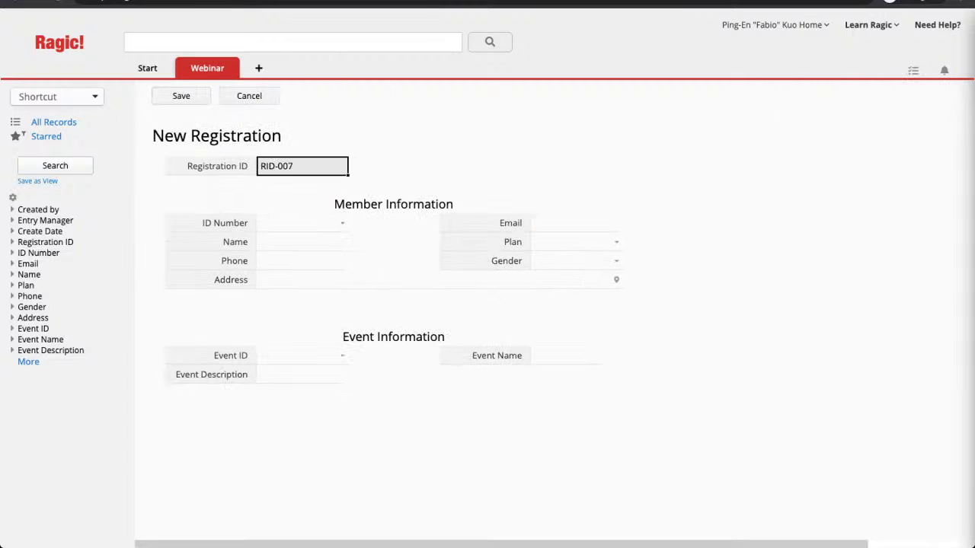
{"action": "left_click", "coordinate": [343, 223]}
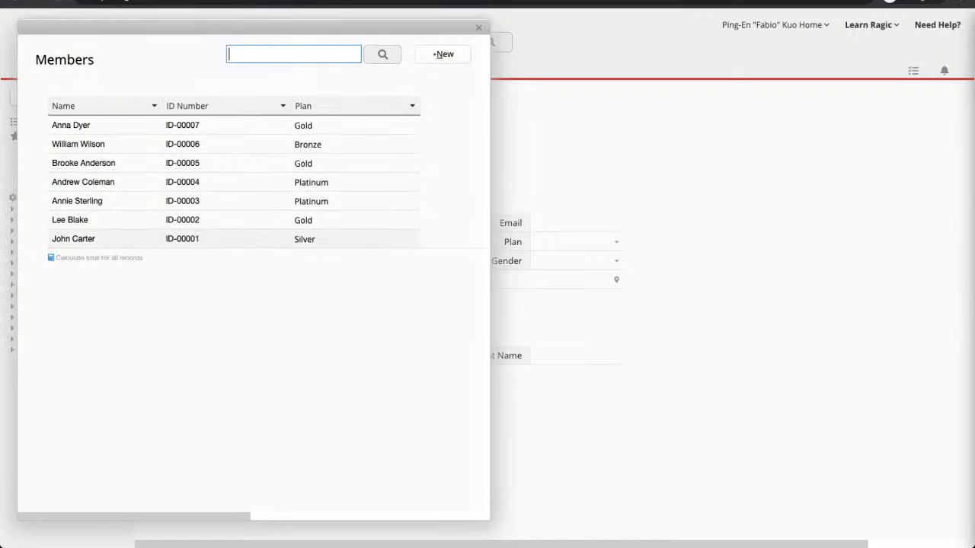
{"action": "left_click", "coordinate": [114, 201]}
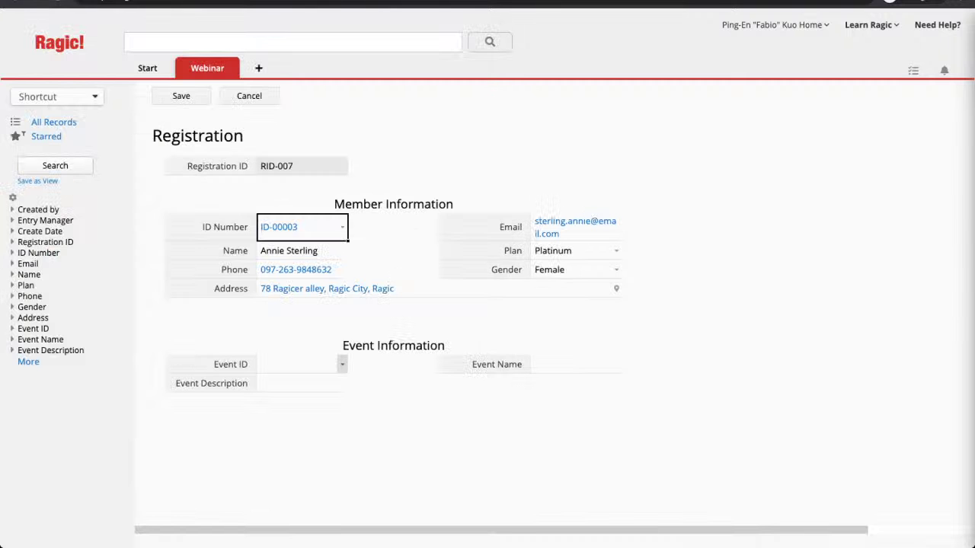
{"action": "left_click", "coordinate": [342, 364]}
{"action": "left_click", "coordinate": [168, 135]}
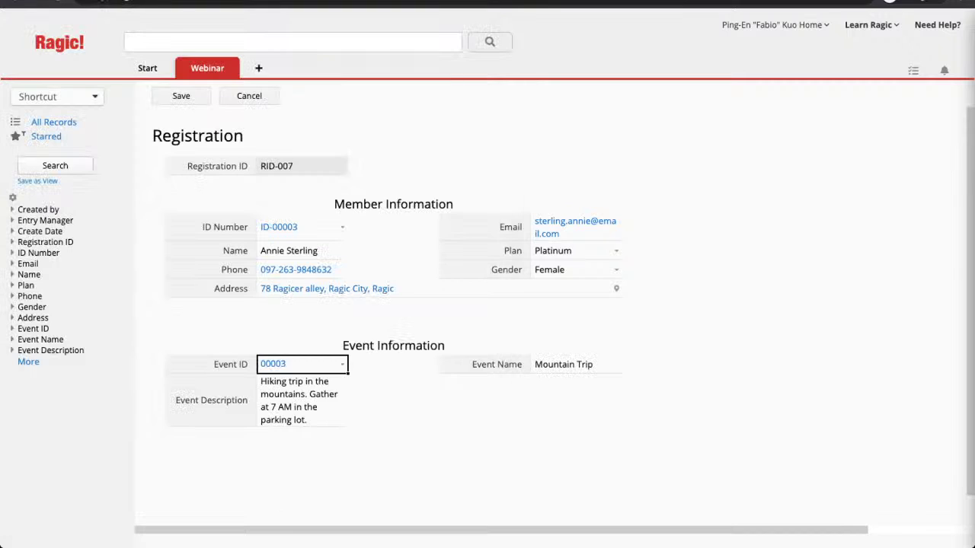
{"action": "left_click", "coordinate": [181, 96]}
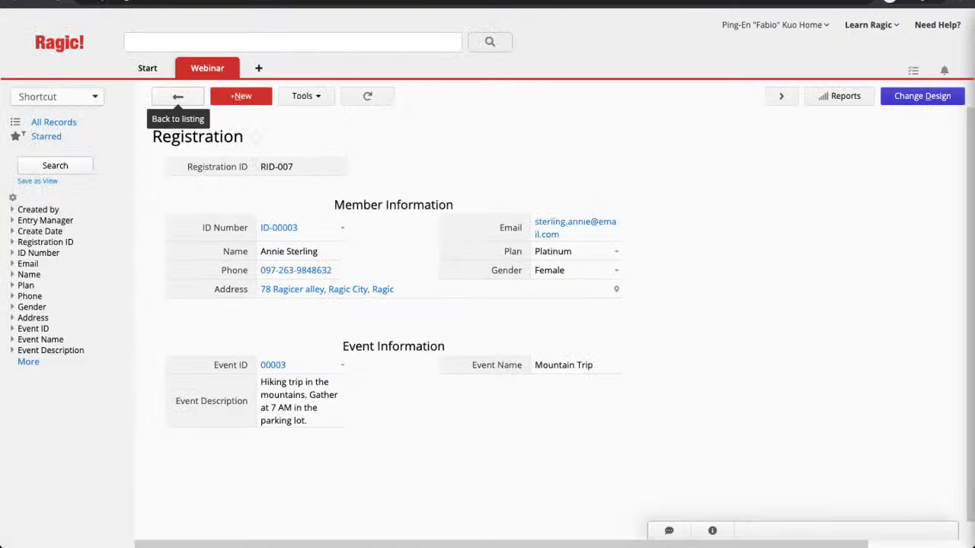
{"action": "left_click", "coordinate": [178, 96]}
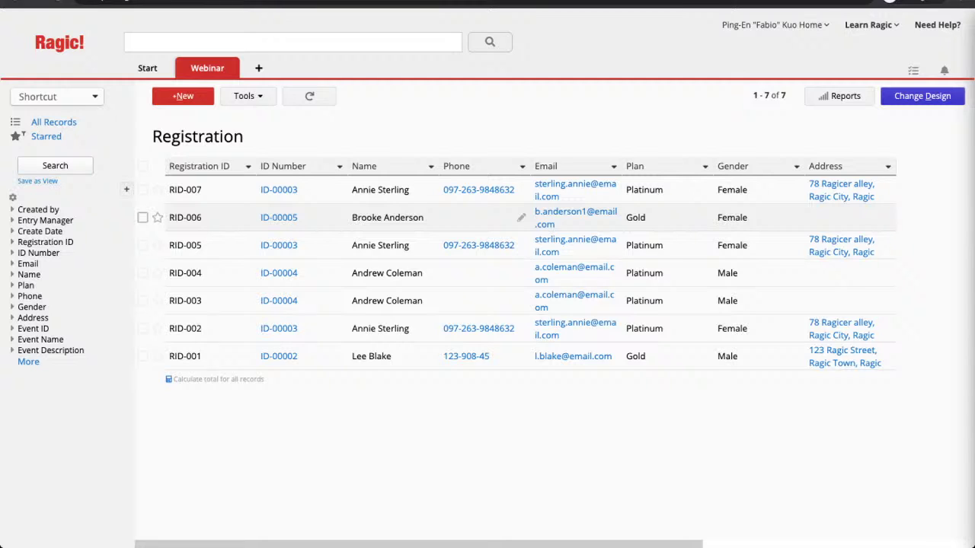
{"action": "mouse_move", "coordinate": [208, 68]}
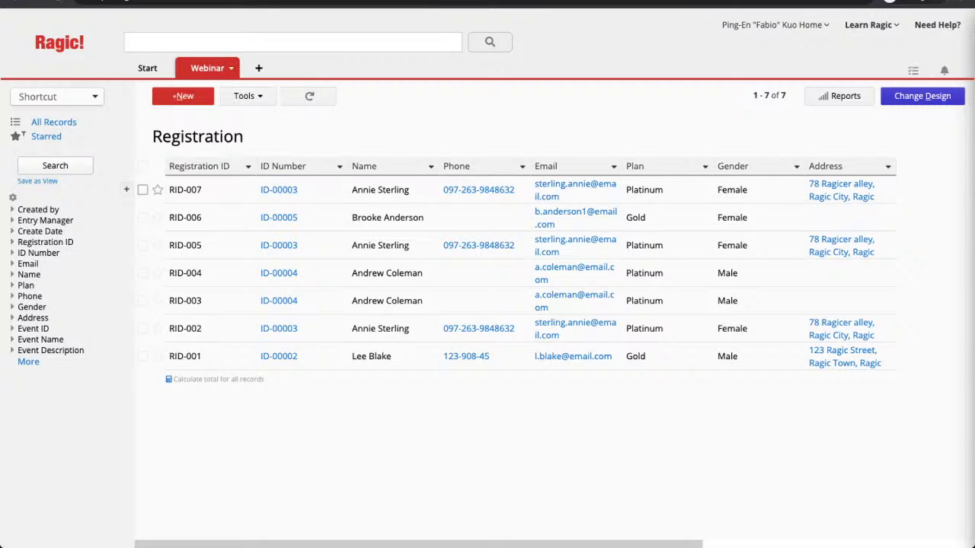
Step: Switch to the Members sheet, enter design mode, and show the Form Tools options
{"action": "left_click", "coordinate": [218, 96]}
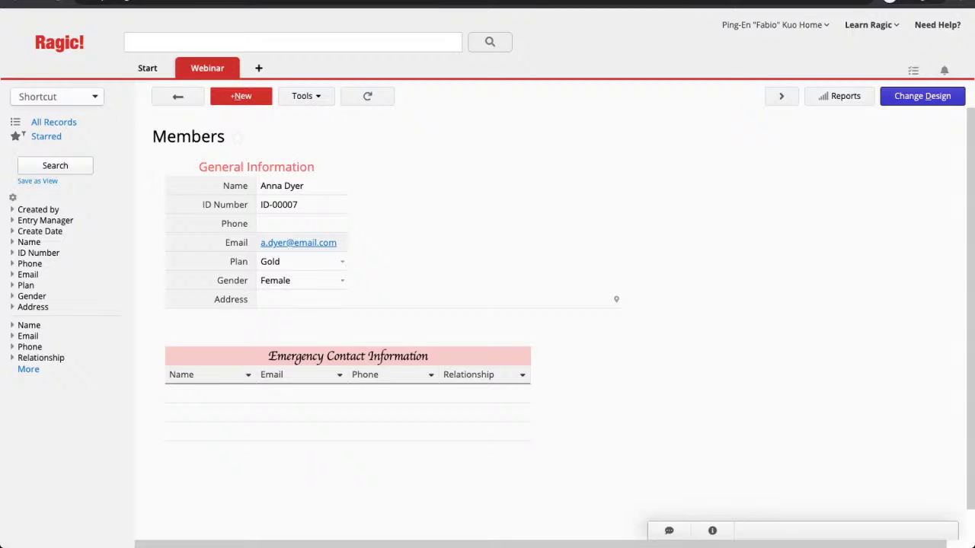
{"action": "left_click", "coordinate": [922, 96]}
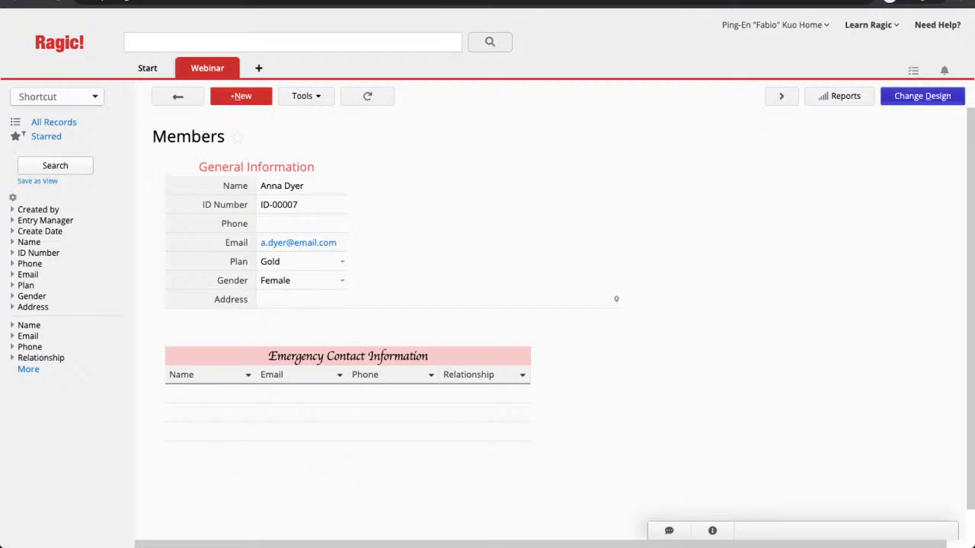
{"action": "scroll", "coordinate": [610, 328], "scroll_direction": "down", "scroll_amount": 2}
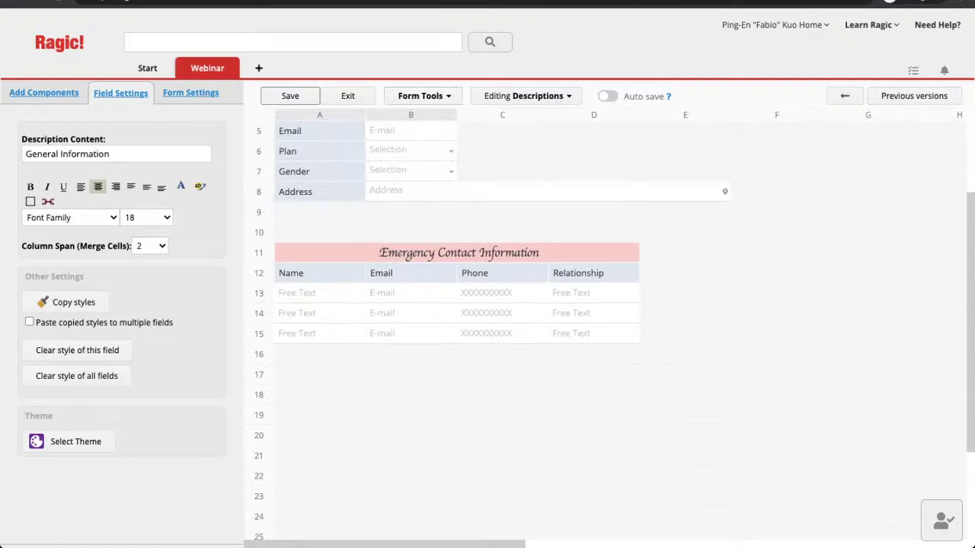
{"action": "left_click", "coordinate": [423, 96]}
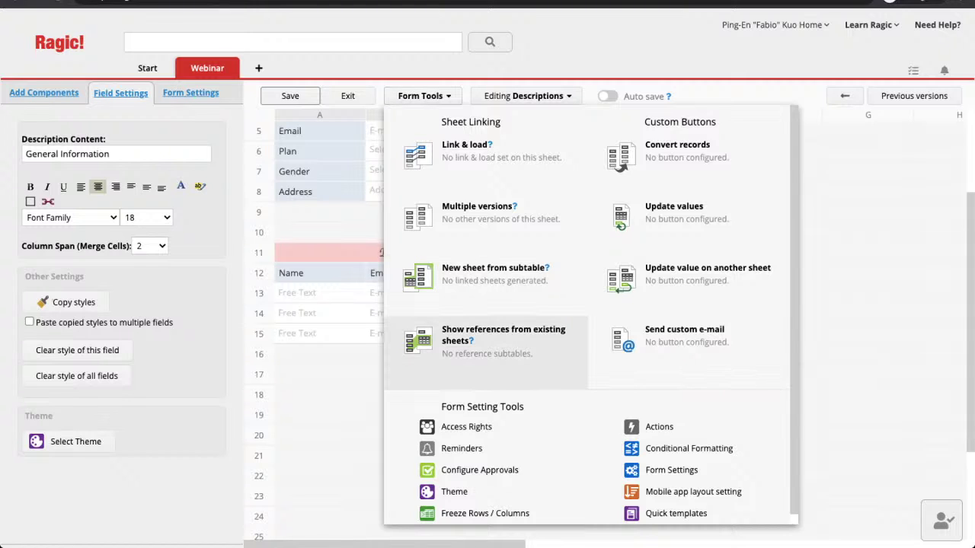
Step: Link the Registration sheet and place its ID Number linked subtable below Emergency Contact Information
{"action": "left_click", "coordinate": [488, 339]}
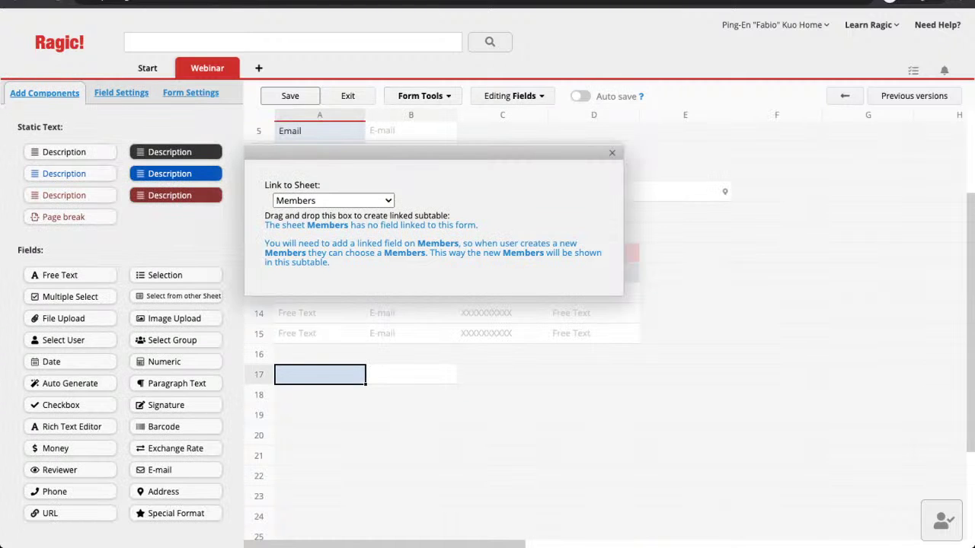
{"action": "left_click", "coordinate": [334, 201]}
{"action": "left_click", "coordinate": [319, 216]}
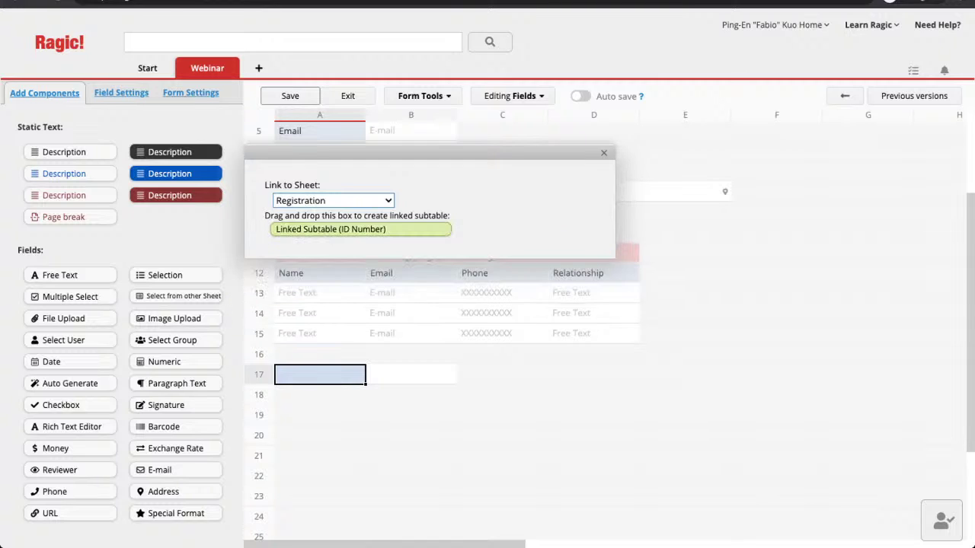
{"action": "left_click_drag", "start_coordinate": [360, 229], "coordinate": [364, 430]}
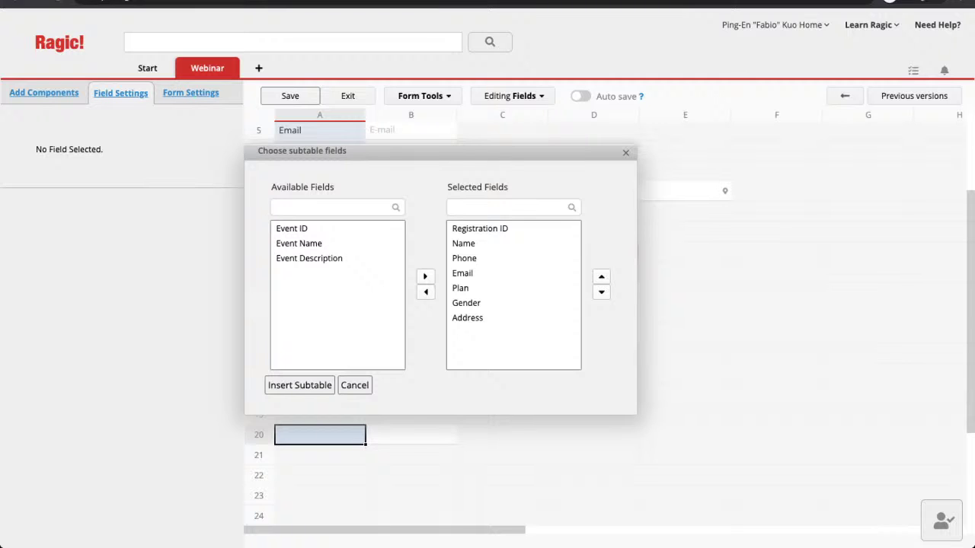
Step: Remove Phone, Email, Plan, Gender, Address and Name from the subtable's chosen fields
{"action": "left_click", "coordinate": [465, 258]}
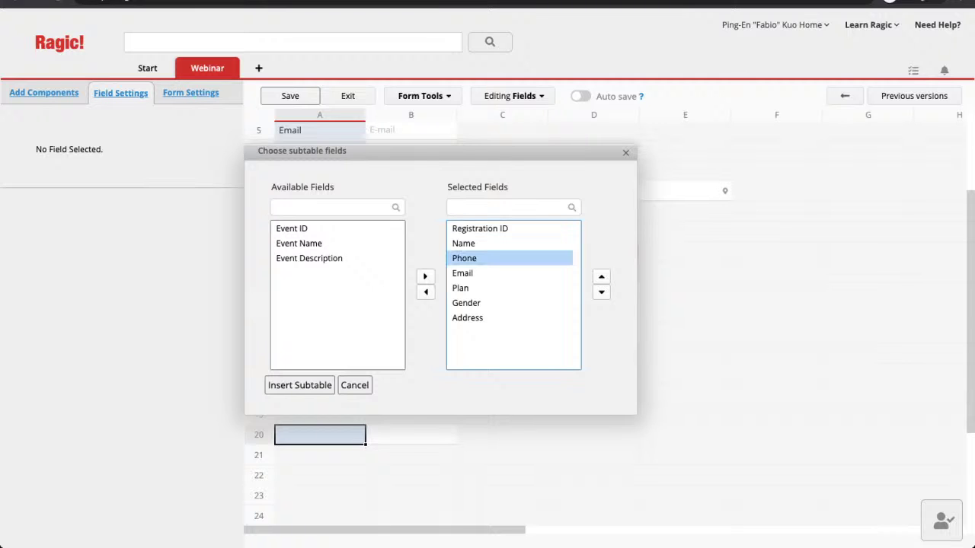
{"action": "double_click", "coordinate": [465, 258]}
{"action": "left_click", "coordinate": [465, 258]}
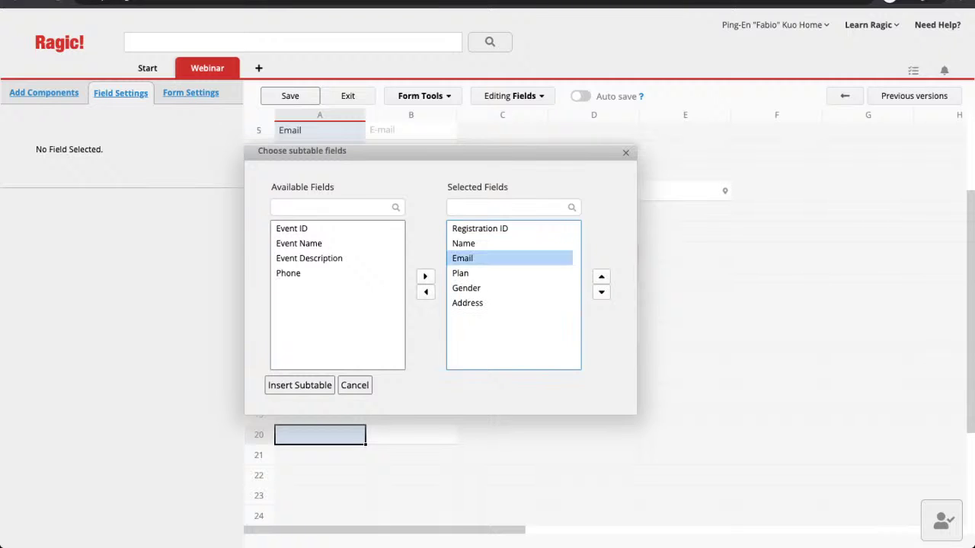
{"action": "double_click", "coordinate": [464, 258]}
{"action": "left_click", "coordinate": [465, 258]}
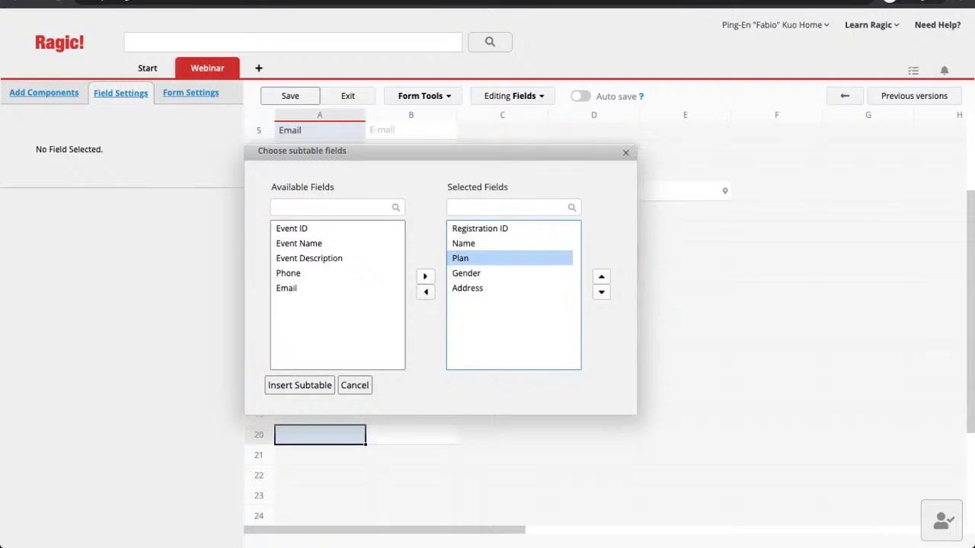
{"action": "double_click", "coordinate": [465, 258]}
{"action": "left_click", "coordinate": [464, 258]}
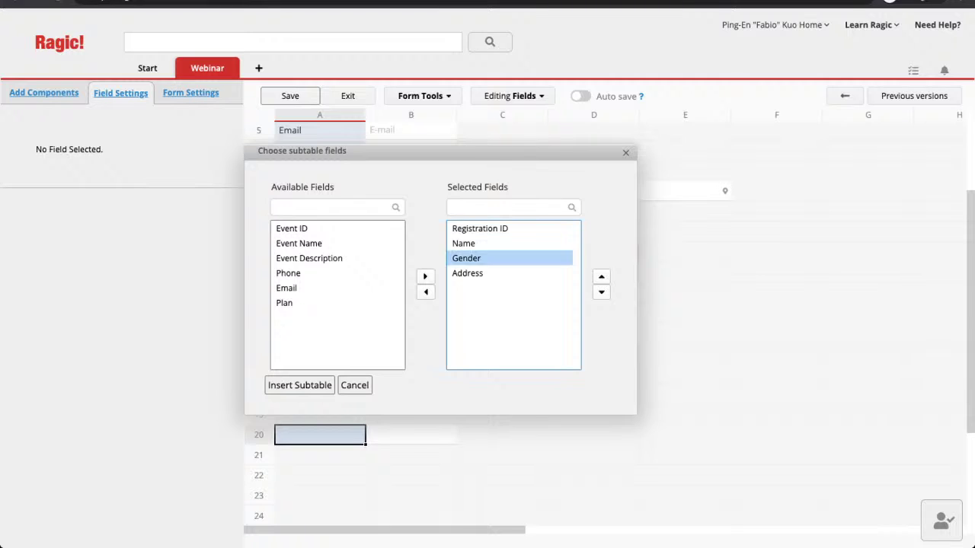
{"action": "double_click", "coordinate": [464, 258]}
{"action": "left_click", "coordinate": [464, 258]}
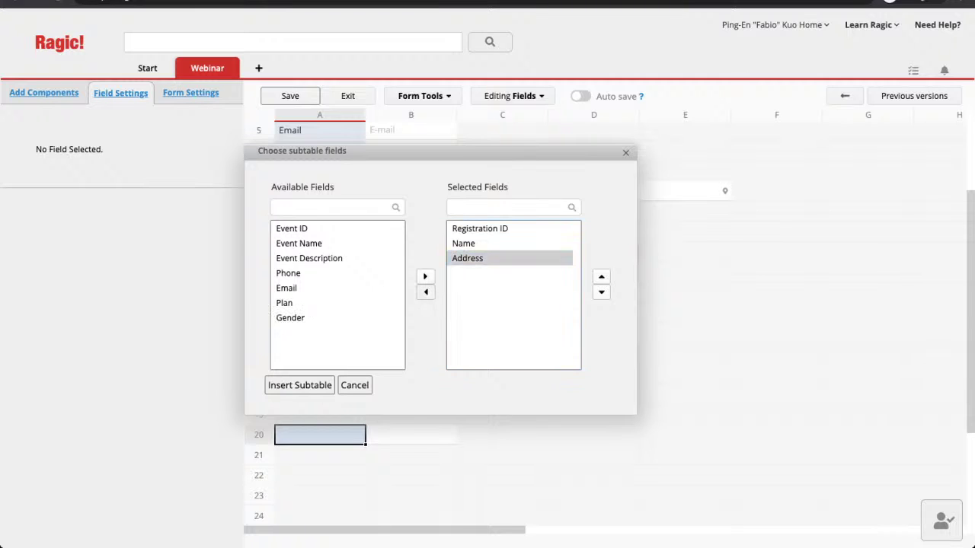
{"action": "left_click", "coordinate": [425, 292]}
{"action": "left_click", "coordinate": [464, 243]}
{"action": "left_click", "coordinate": [425, 292]}
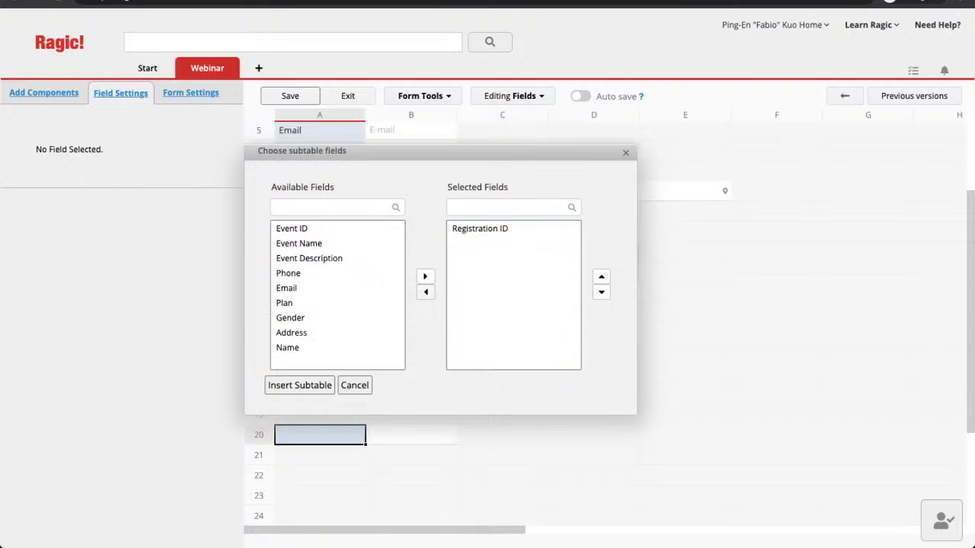
Step: Add Event ID, Event Name and Event Description, then insert the Registration subtable
{"action": "left_click", "coordinate": [292, 228]}
{"action": "left_click", "coordinate": [425, 276]}
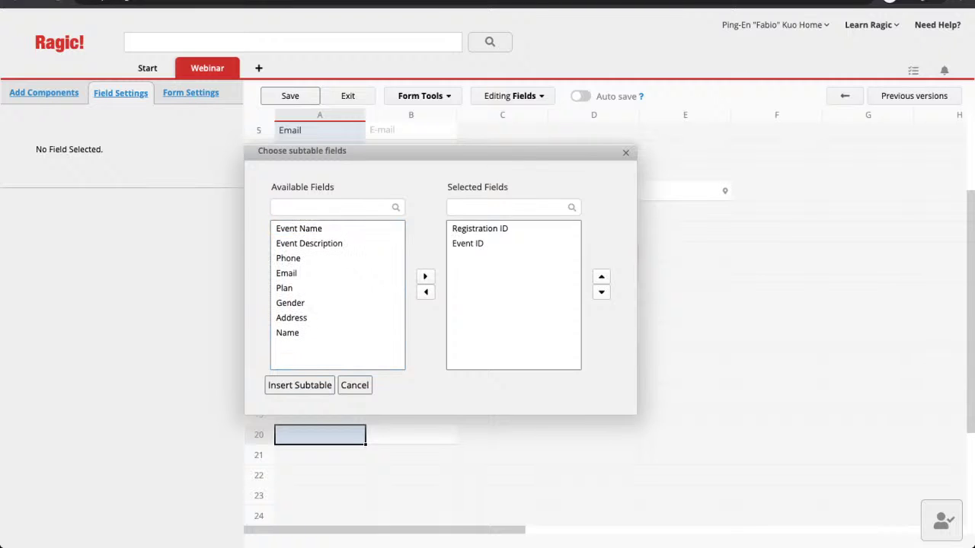
{"action": "left_click", "coordinate": [298, 229]}
{"action": "left_click", "coordinate": [425, 276]}
{"action": "left_click", "coordinate": [308, 228]}
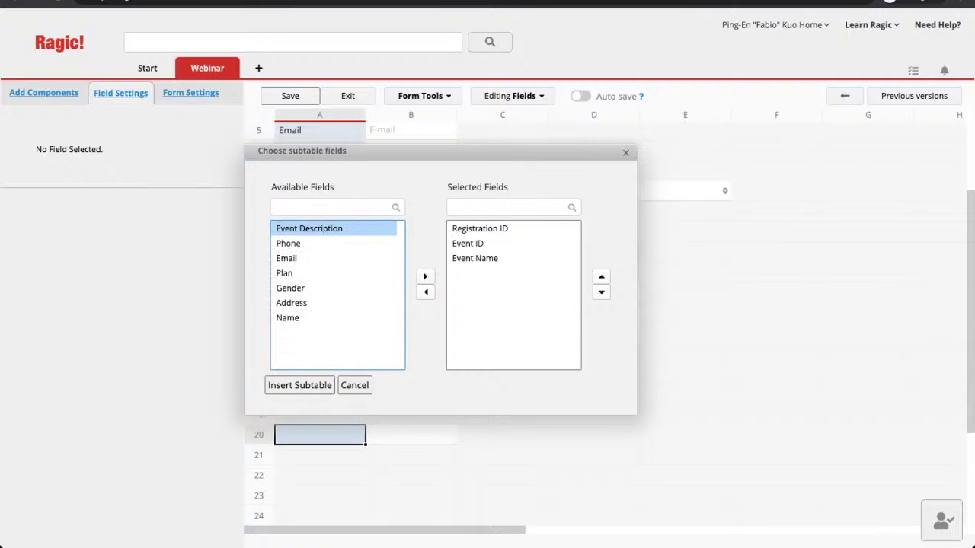
{"action": "left_click", "coordinate": [425, 277]}
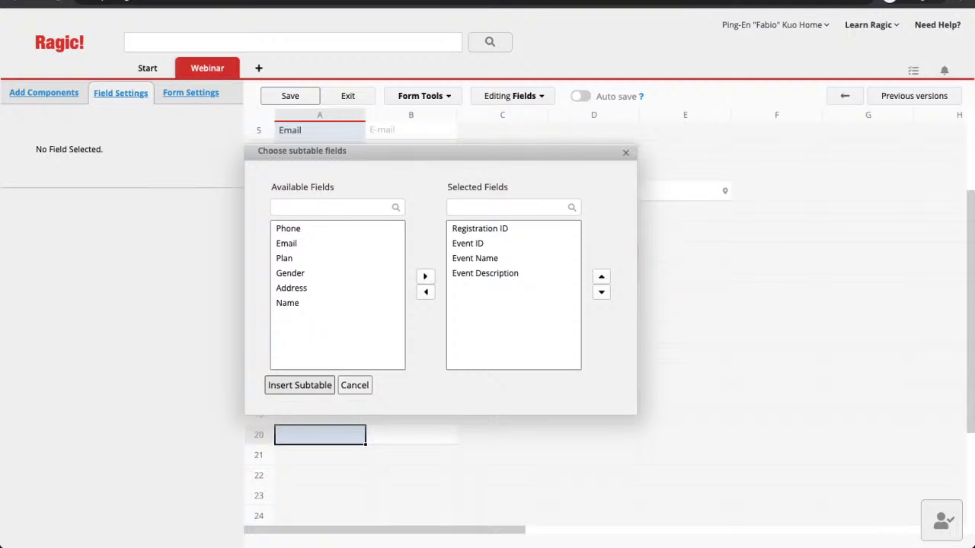
{"action": "left_click", "coordinate": [299, 385]}
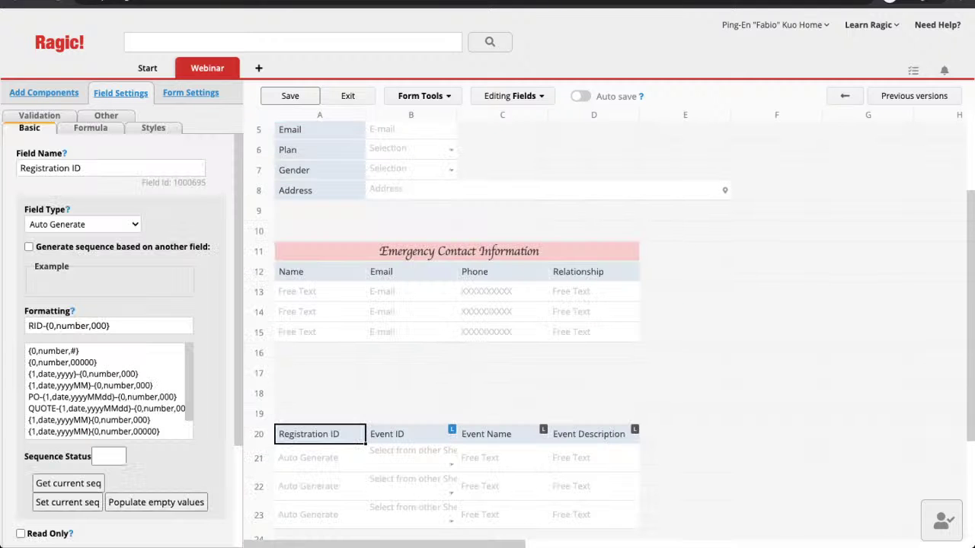
Step: Save the Members form design, dismiss the confirmation, and exit to record ID-00007
{"action": "scroll", "coordinate": [614, 327], "scroll_direction": "down", "scroll_amount": 2}
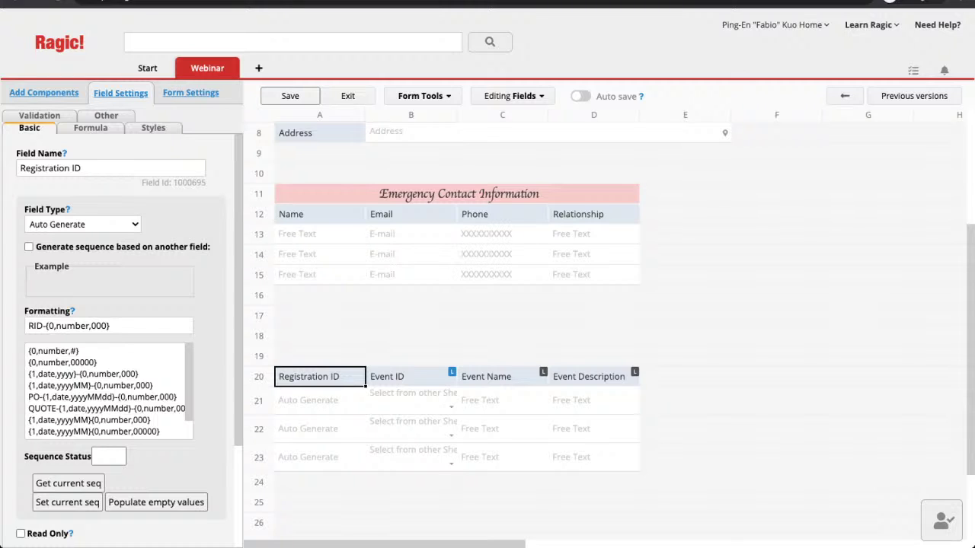
{"action": "left_click", "coordinate": [290, 96]}
{"action": "left_click", "coordinate": [284, 210]}
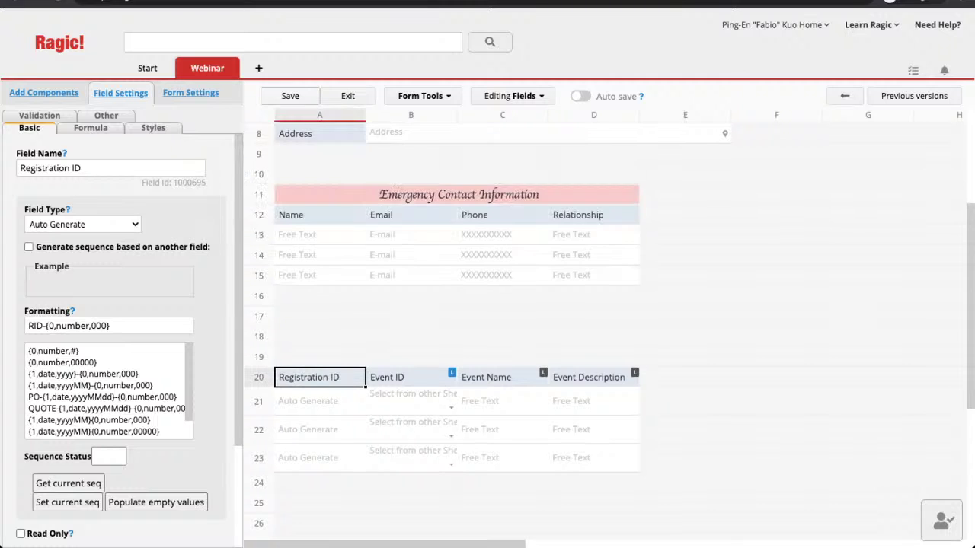
{"action": "left_click", "coordinate": [347, 96]}
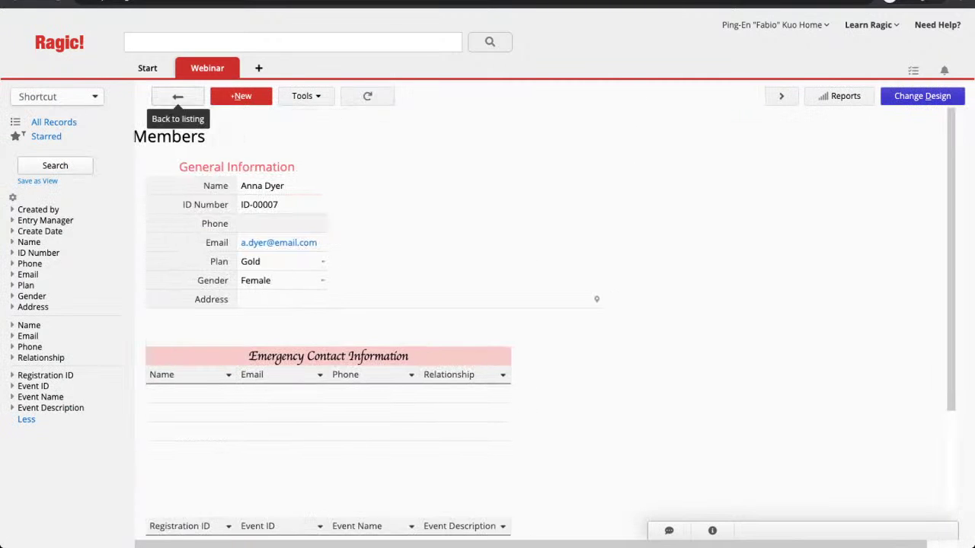
Step: Open member ID-00003 and view its Registration subtable listing RID-002, RID-005 and RID-007
{"action": "left_click", "coordinate": [177, 96]}
{"action": "left_click", "coordinate": [332, 263]}
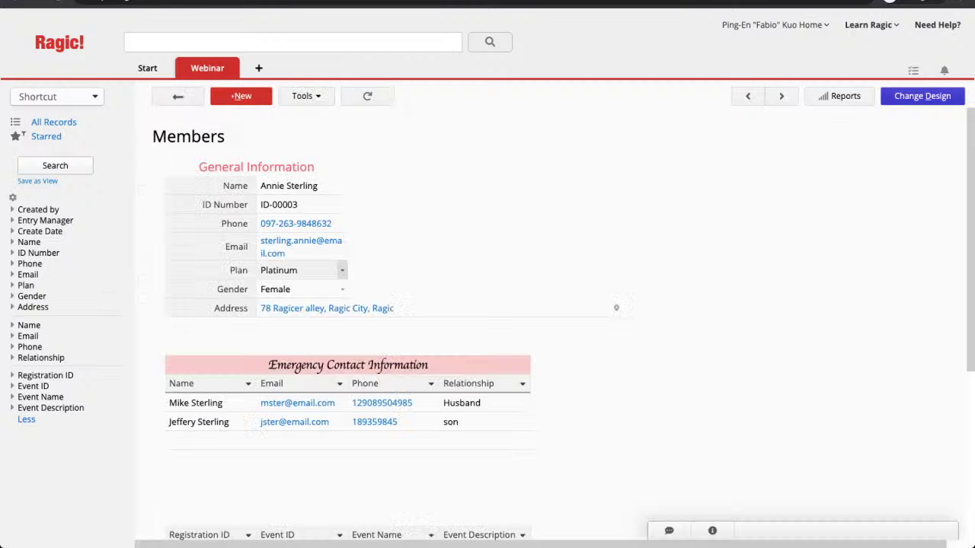
{"action": "scroll", "coordinate": [381, 327], "scroll_direction": "down", "scroll_amount": 1}
{"action": "scroll", "coordinate": [563, 323], "scroll_direction": "down", "scroll_amount": 5}
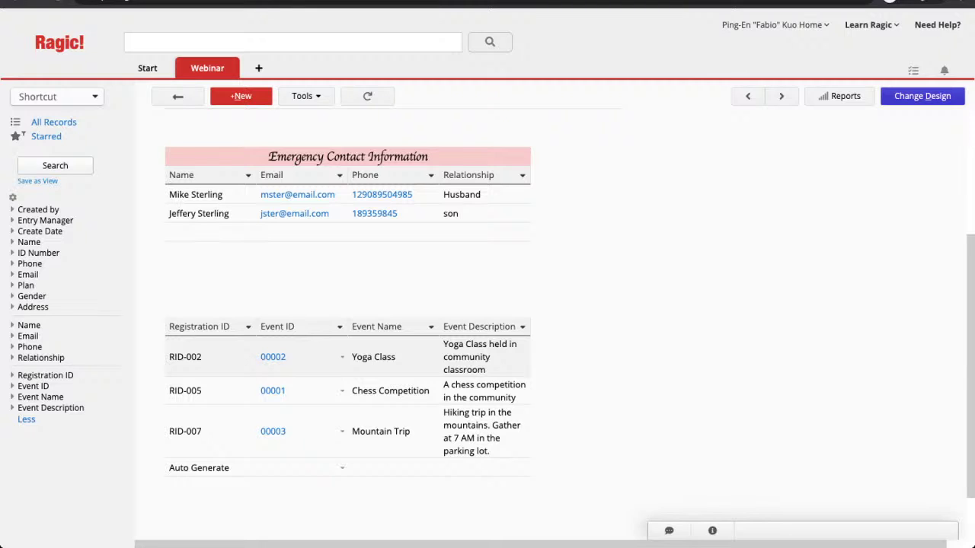
Step: Switch to the Events sheet, enter design mode, and begin adding a linked subtable
{"action": "left_click", "coordinate": [230, 68]}
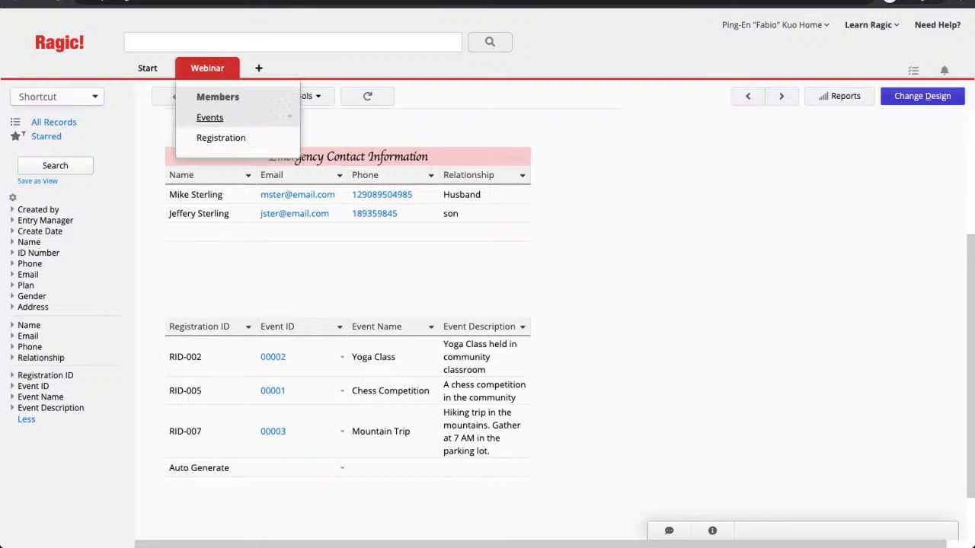
{"action": "left_click", "coordinate": [209, 117]}
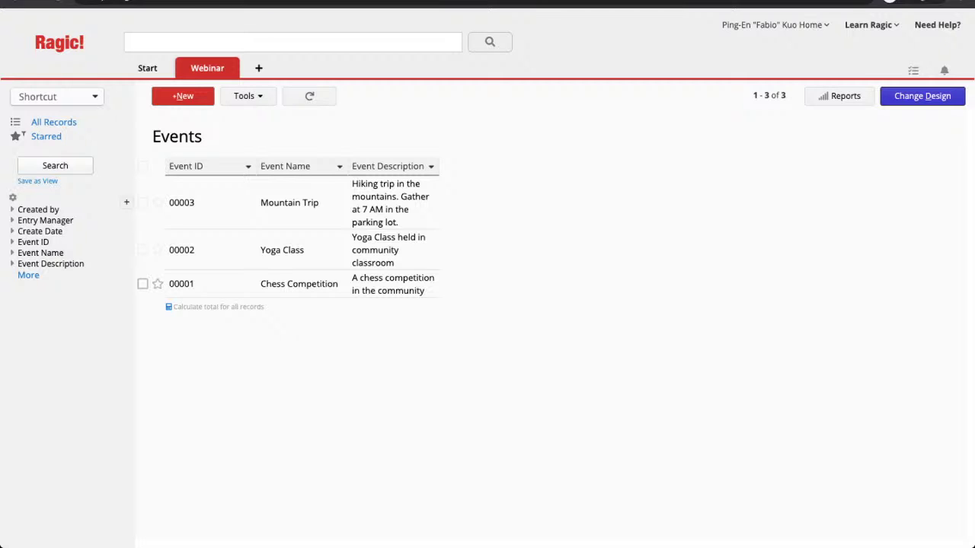
{"action": "left_click", "coordinate": [922, 96]}
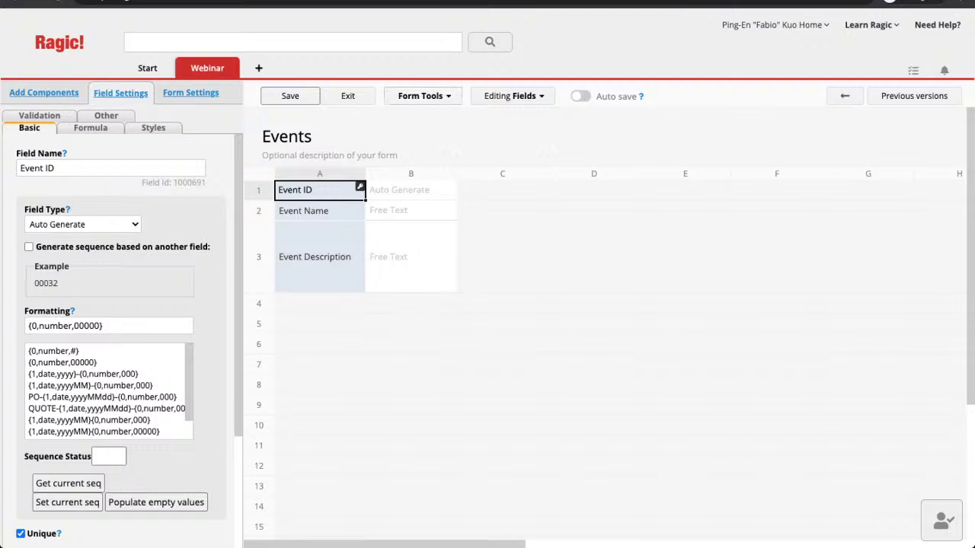
{"action": "left_click", "coordinate": [424, 96]}
{"action": "left_click", "coordinate": [487, 335]}
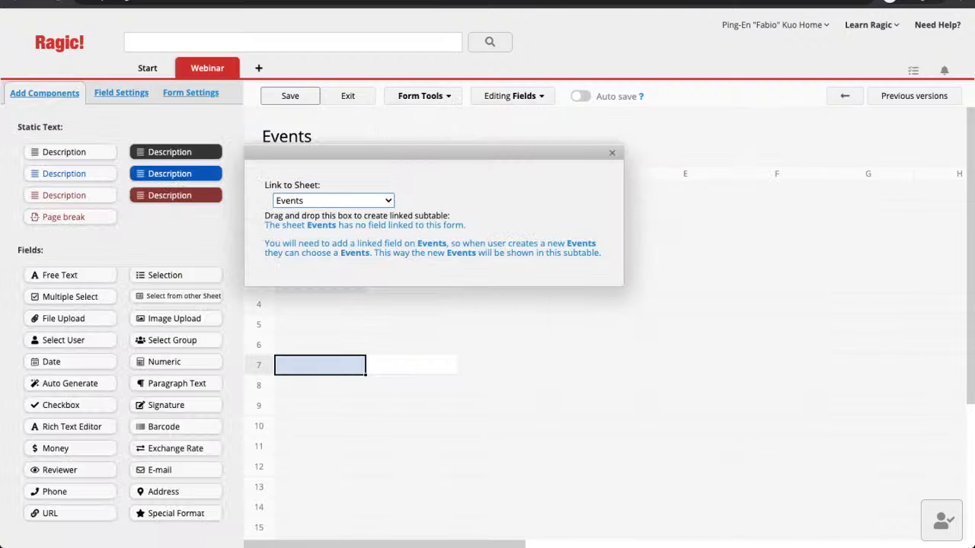
Step: Link a new Events subtable to the Registration sheet and place it on the form by Event ID
{"action": "left_click", "coordinate": [333, 200]}
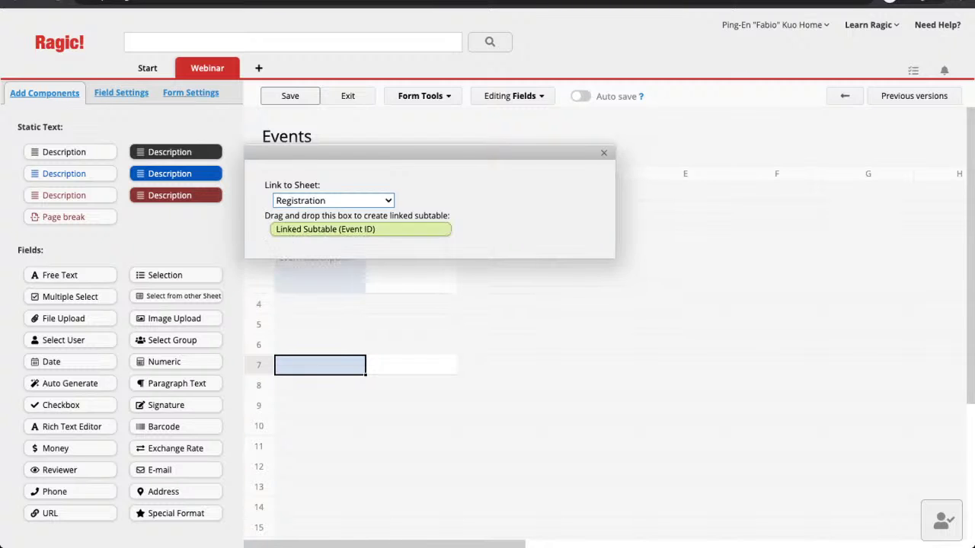
{"action": "left_click_drag", "start_coordinate": [358, 228], "coordinate": [381, 377]}
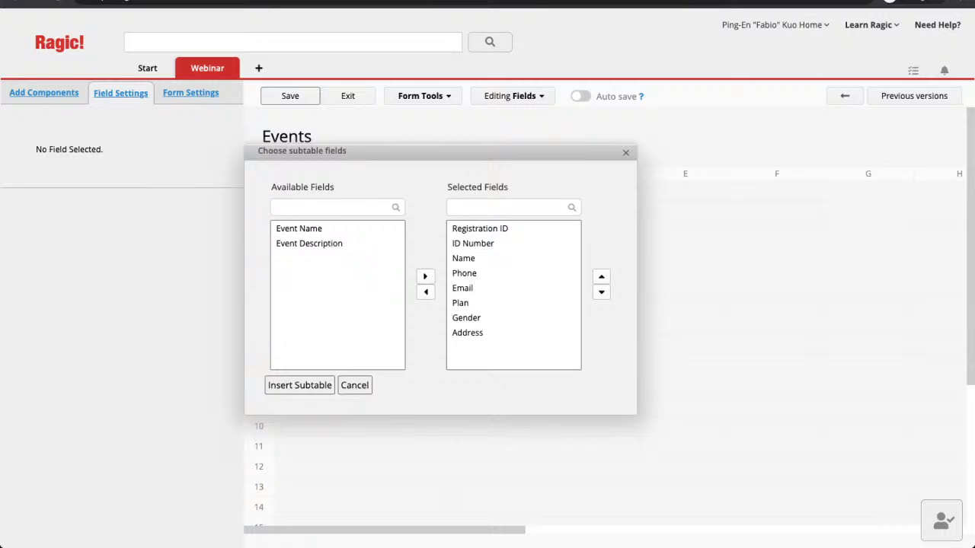
Step: Remove Gender and Address, then insert the Registration subtable with Registration ID, ID Number, Name, Phone, Email and Plan
{"action": "left_click", "coordinate": [462, 288]}
{"action": "left_click", "coordinate": [460, 302]}
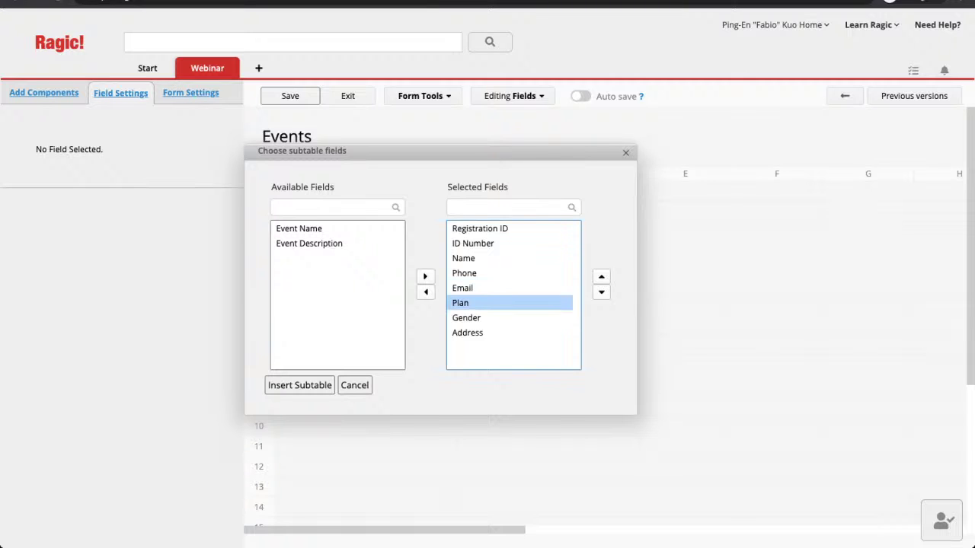
{"action": "left_click", "coordinate": [466, 317]}
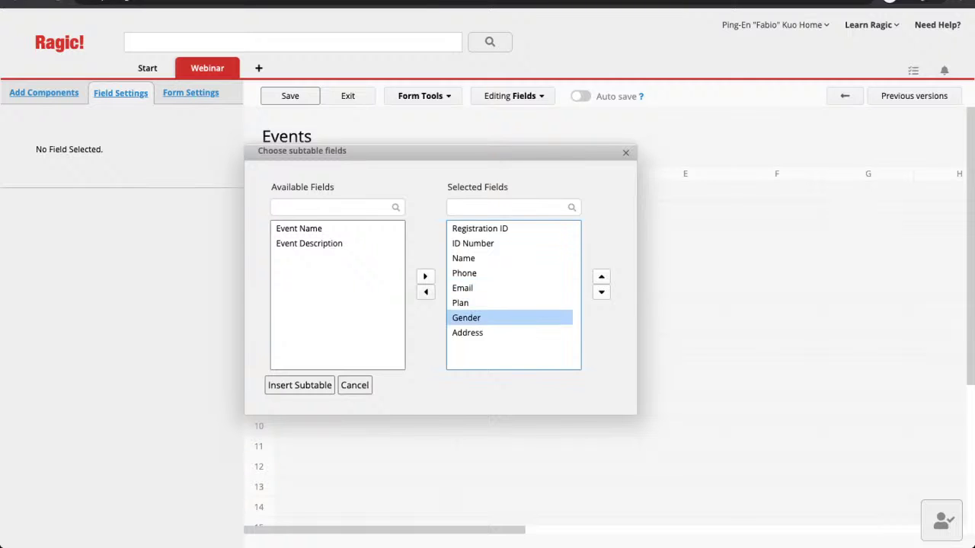
{"action": "double_click", "coordinate": [466, 318]}
{"action": "left_click", "coordinate": [466, 318]}
{"action": "double_click", "coordinate": [467, 318]}
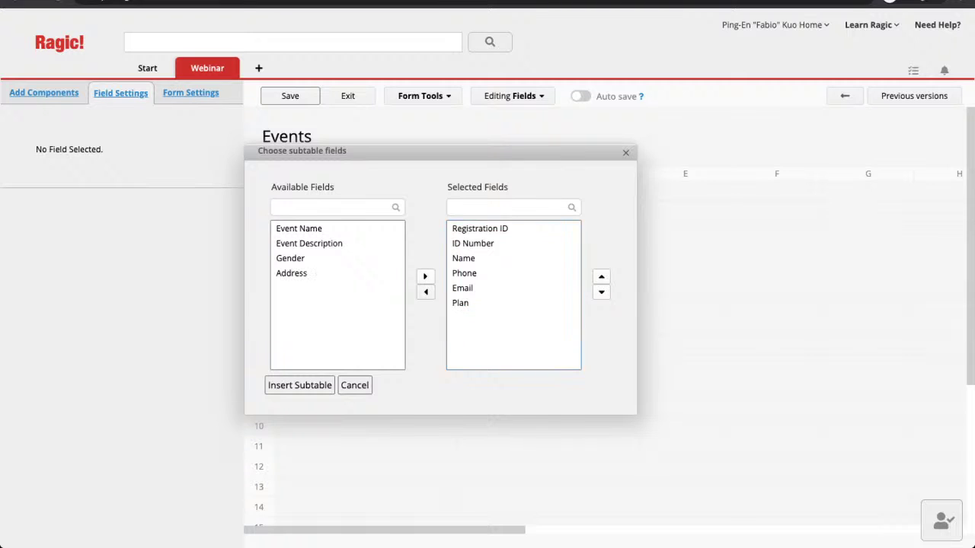
{"action": "left_click", "coordinate": [300, 385]}
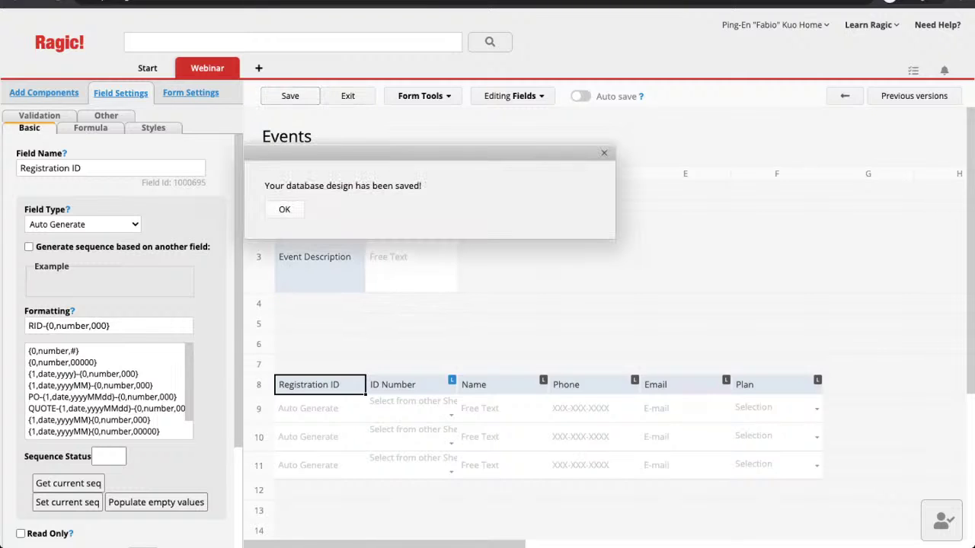
Step: Exit design mode and page through event records to Chess Competition, listing RID-001, RID-004 and RID-005
{"action": "left_click", "coordinate": [284, 210]}
{"action": "left_click", "coordinate": [354, 97]}
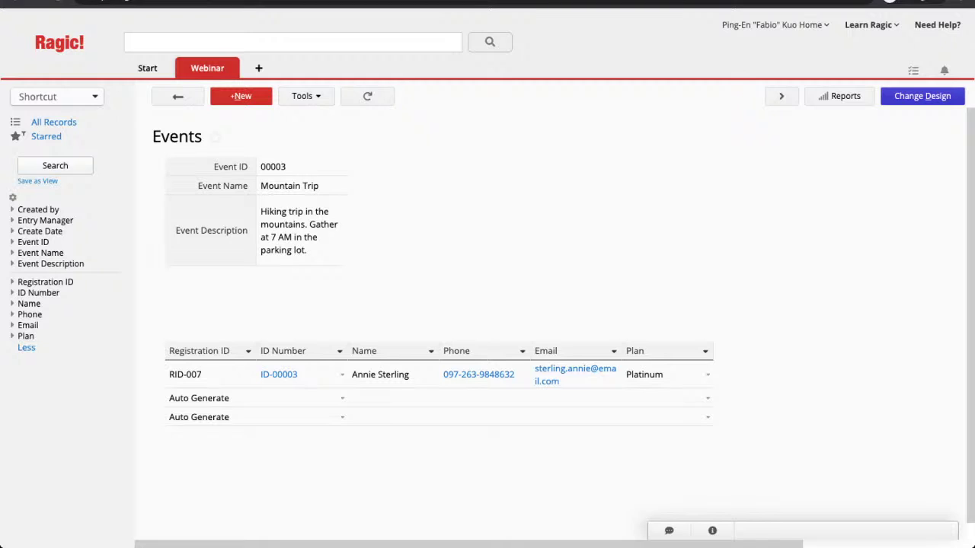
{"action": "left_click", "coordinate": [781, 97]}
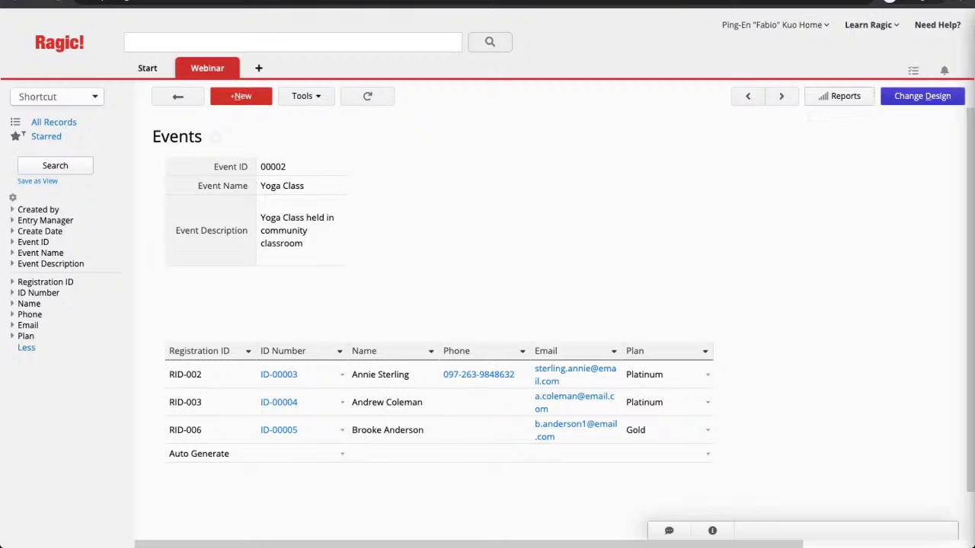
{"action": "left_click", "coordinate": [780, 96]}
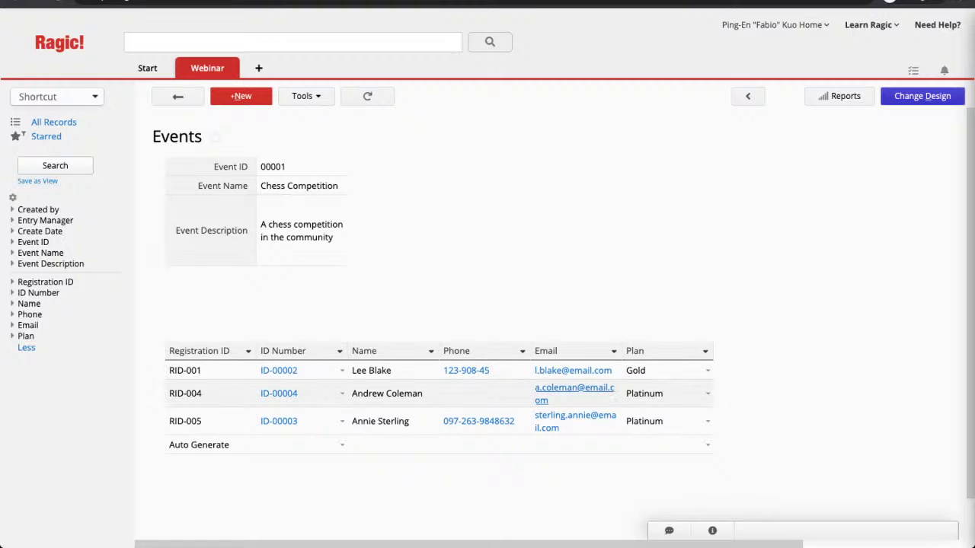
Step: Preview registration RID-004, close its side panel, and switch the Events form into design mode
{"action": "left_click", "coordinate": [585, 389]}
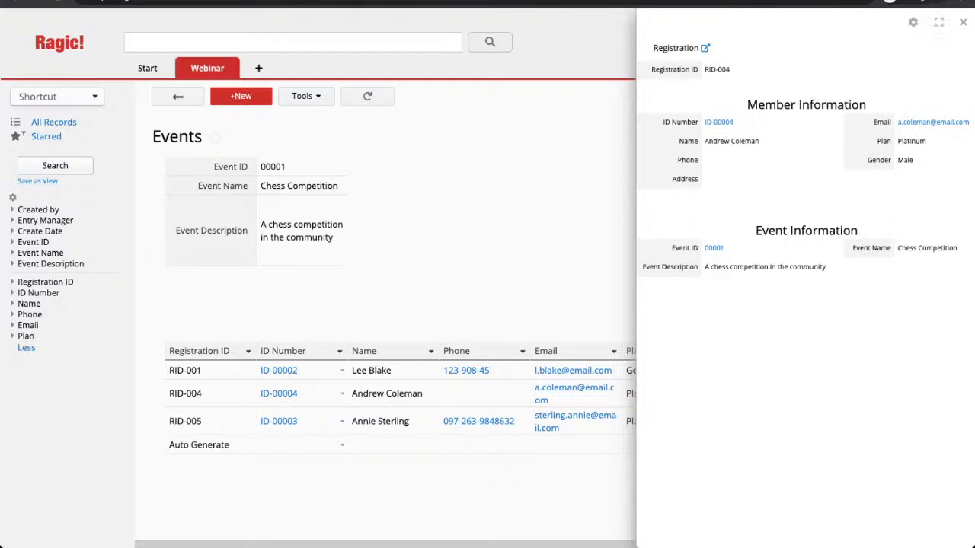
{"action": "left_click", "coordinate": [963, 22]}
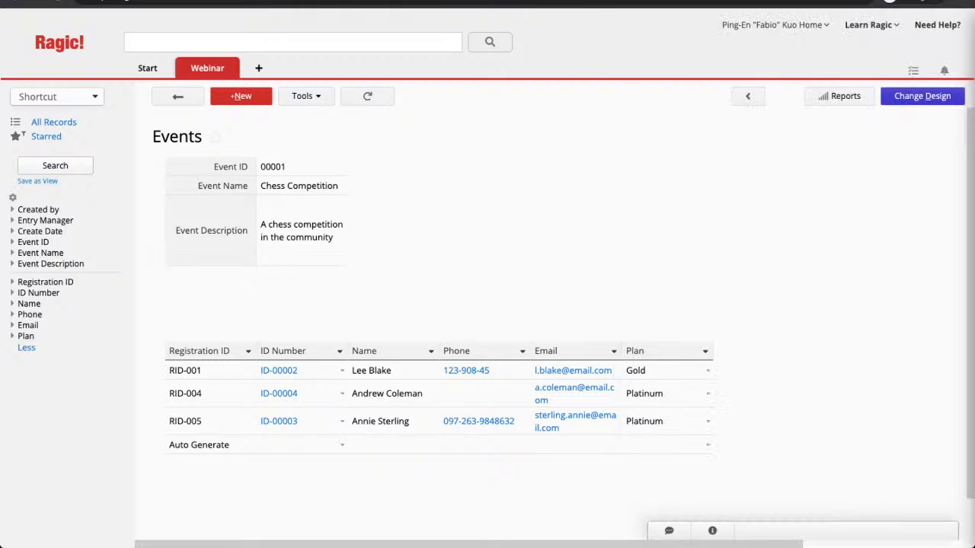
{"action": "left_click", "coordinate": [922, 96]}
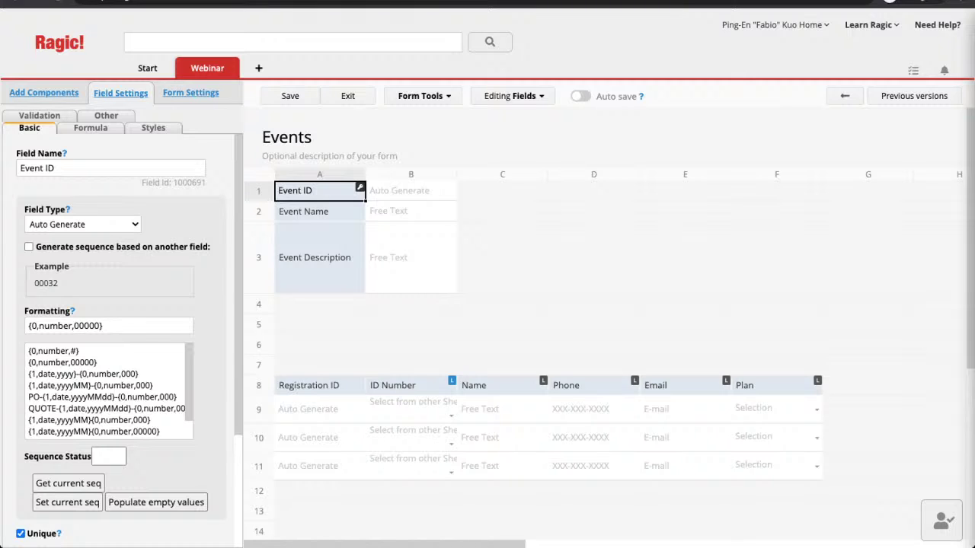
Step: Add a Numeric 'Hours Participated' column in subtable cell G8 of the Events form and save
{"action": "left_click", "coordinate": [868, 385]}
{"action": "left_click", "coordinate": [777, 386]}
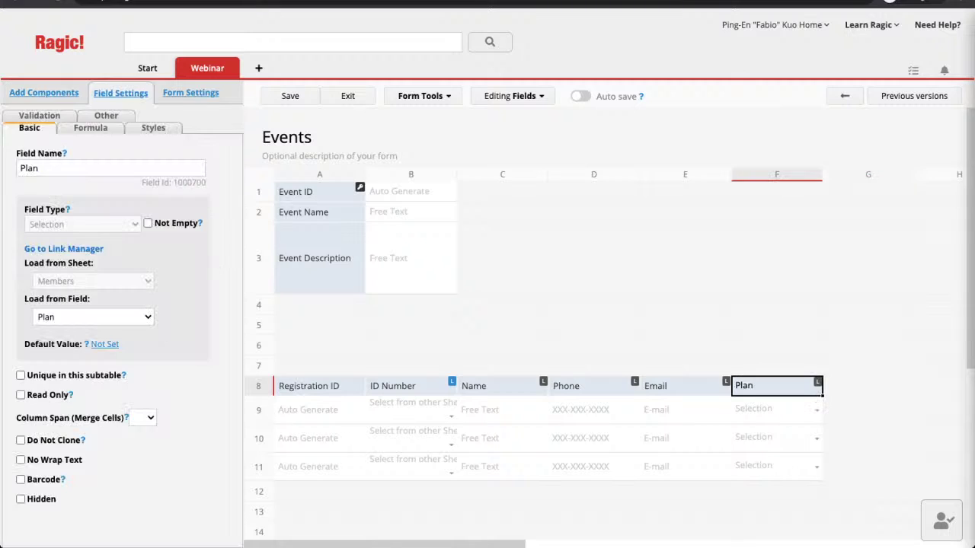
{"action": "left_click", "coordinate": [868, 386]}
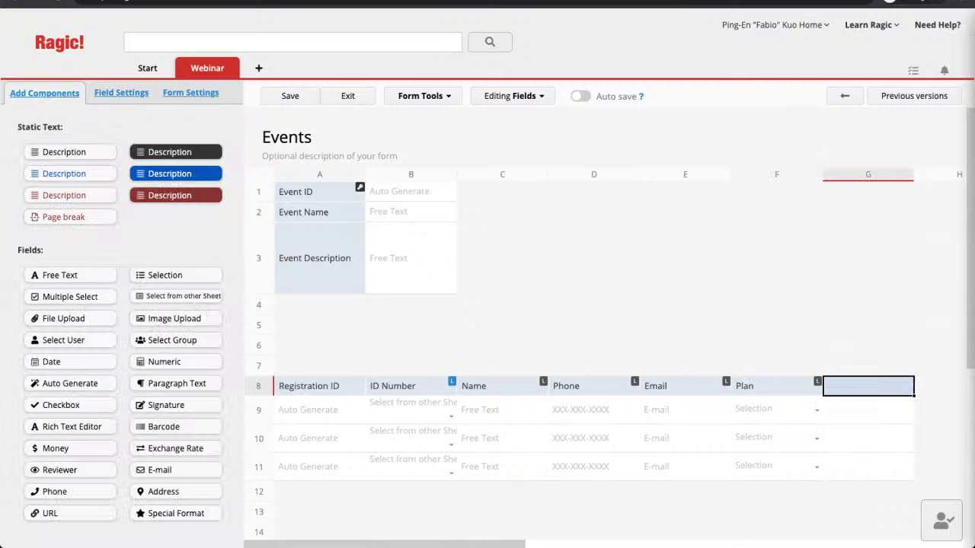
{"action": "type", "text": "Hour"}
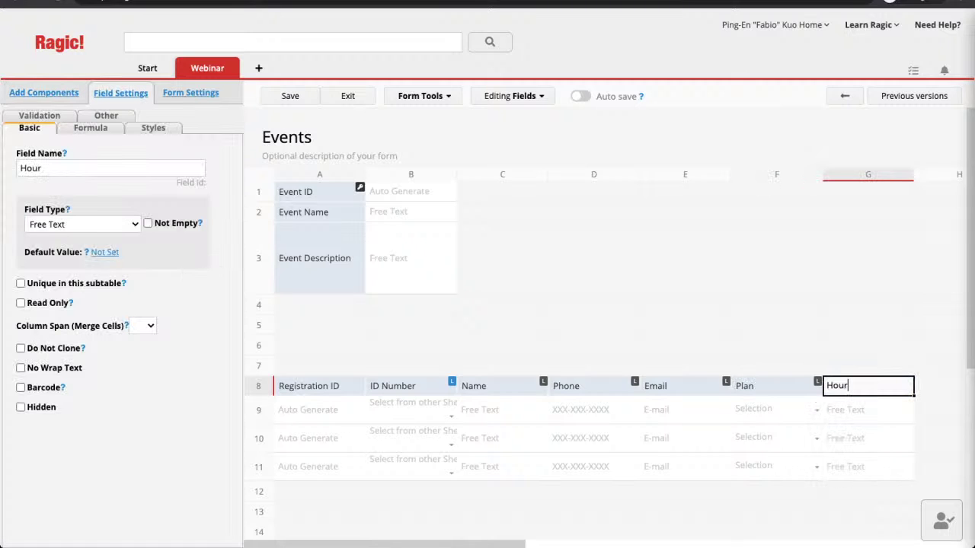
{"action": "type", "text": "s Participated"}
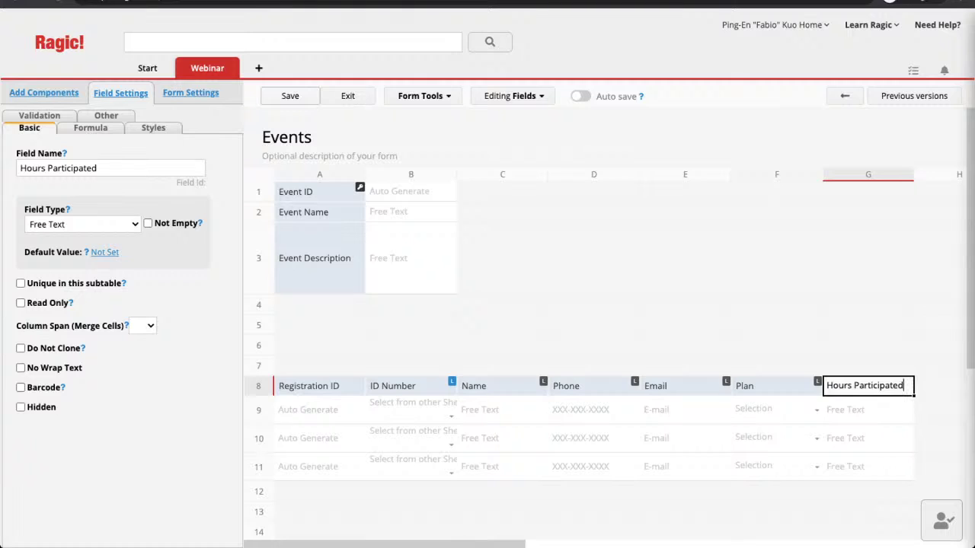
{"action": "left_click", "coordinate": [290, 96]}
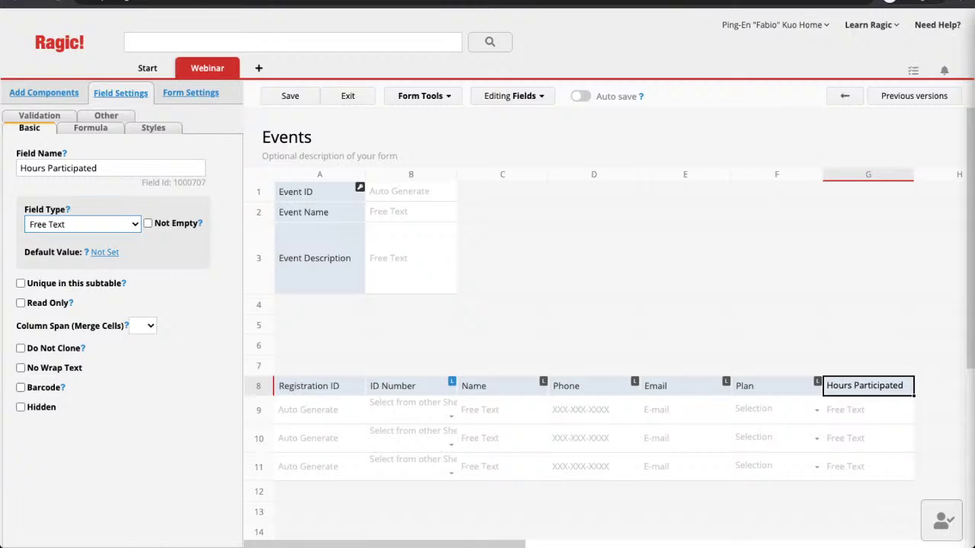
{"action": "key", "text": "Down"}
{"action": "key", "text": "ctrl+s"}
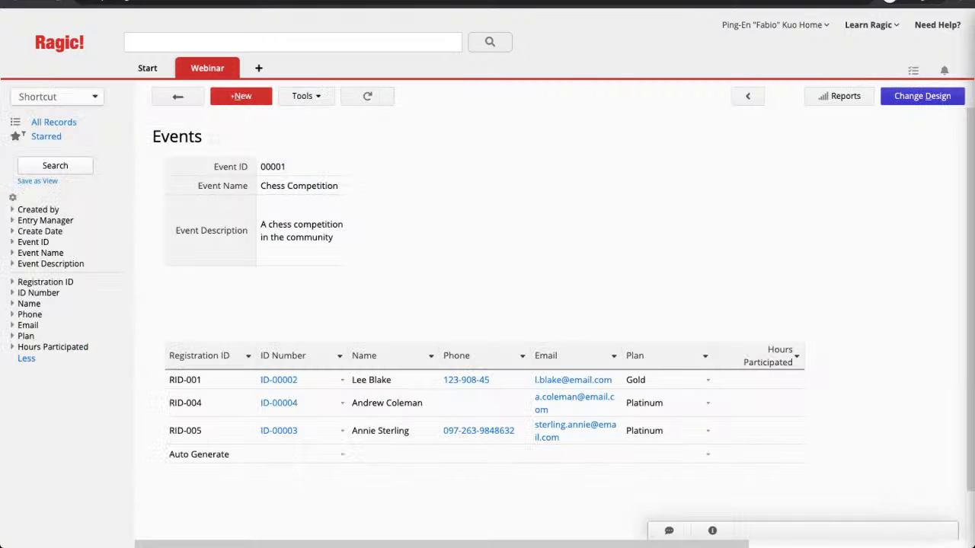
Step: Enter 2, 3 and 2 hours for RID-001, RID-004 and RID-005, then save the record
{"action": "left_click", "coordinate": [759, 379]}
{"action": "type", "text": "2"}
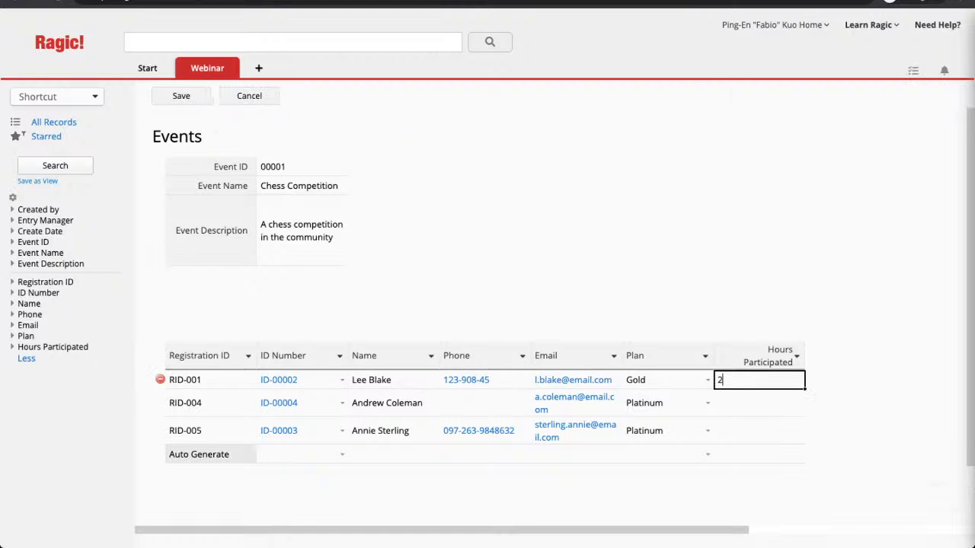
{"action": "left_click", "coordinate": [759, 403]}
{"action": "type", "text": "3"}
{"action": "key", "text": "Return"}
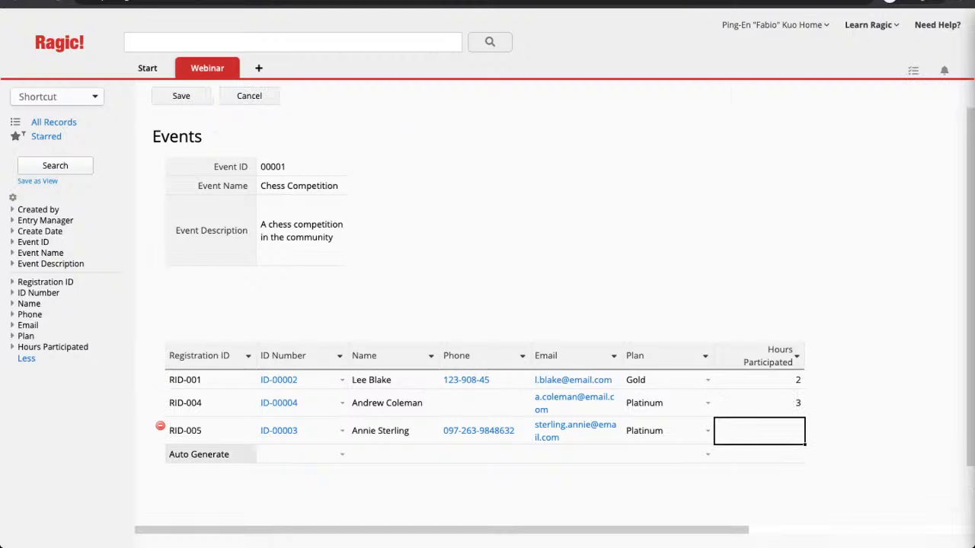
{"action": "type", "text": "2"}
{"action": "left_click", "coordinate": [182, 96]}
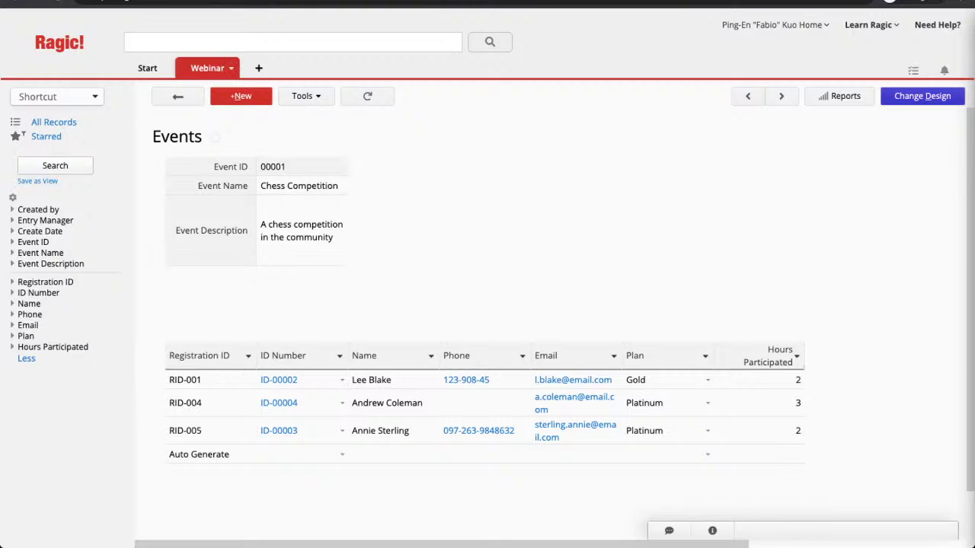
Step: On the Registration sheet, link Hours Participated from Events below Event Name, then exit design mode
{"action": "mouse_move", "coordinate": [208, 69]}
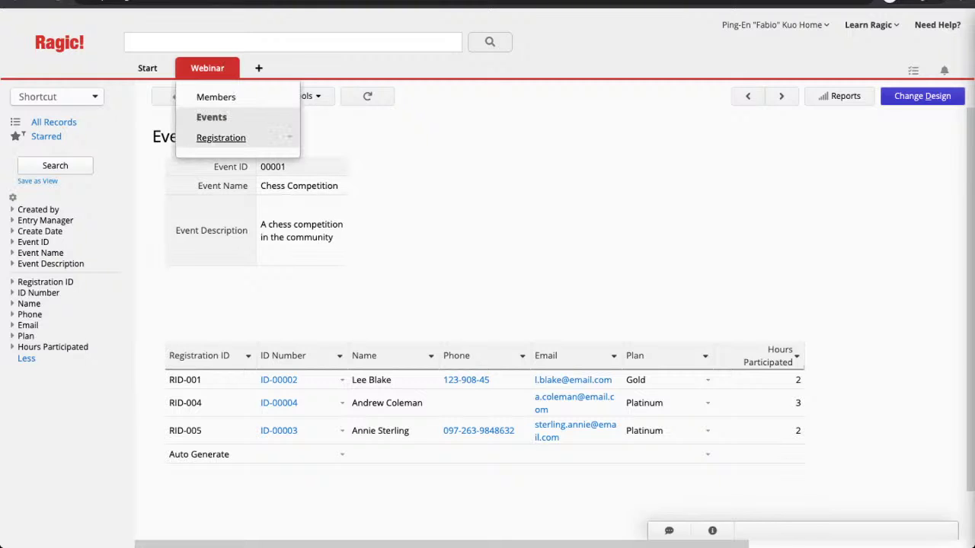
{"action": "left_click", "coordinate": [288, 137]}
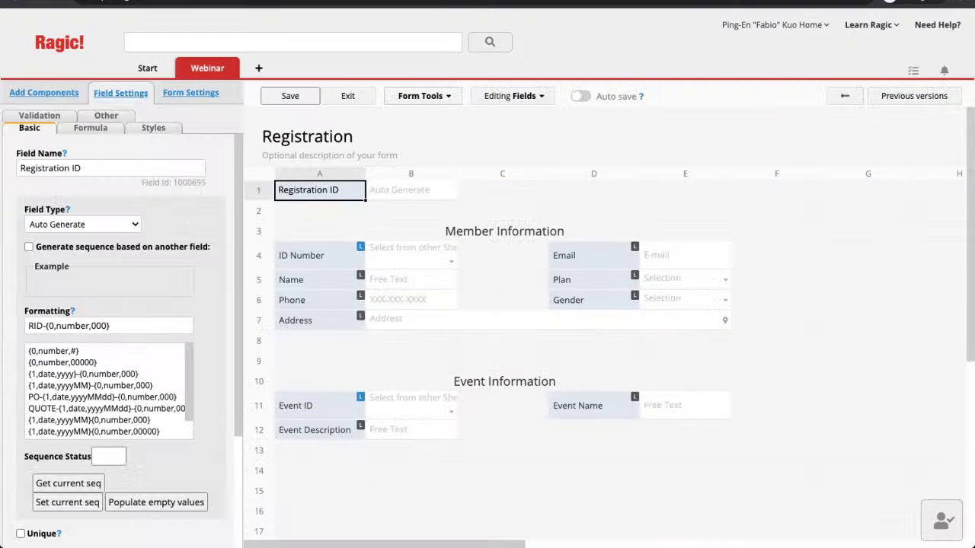
{"action": "left_click", "coordinate": [423, 96]}
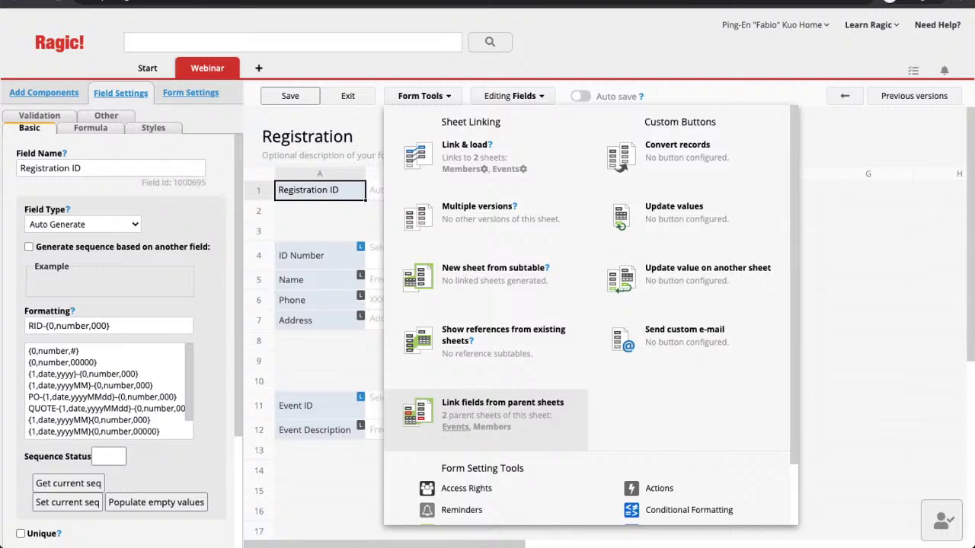
{"action": "left_click", "coordinate": [457, 416]}
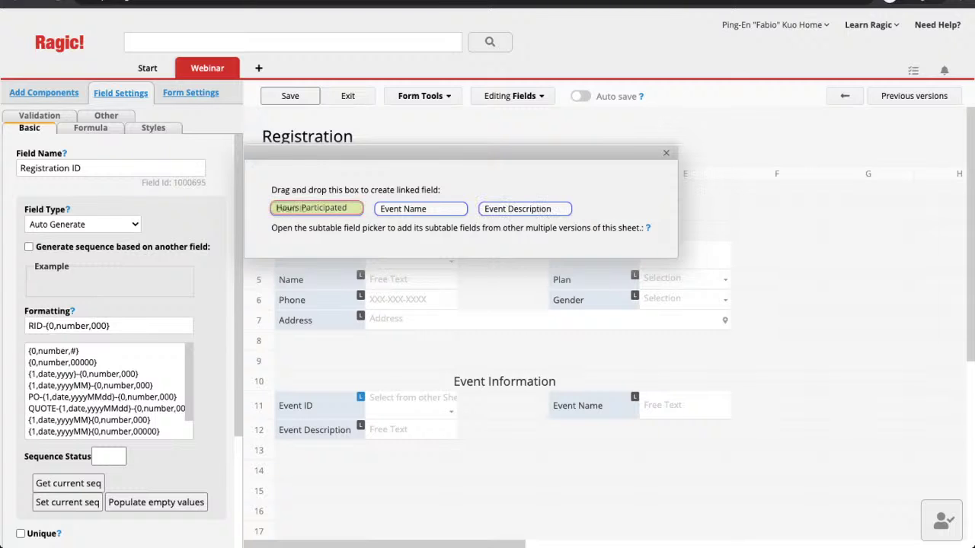
{"action": "left_click_drag", "start_coordinate": [309, 216], "coordinate": [594, 428]}
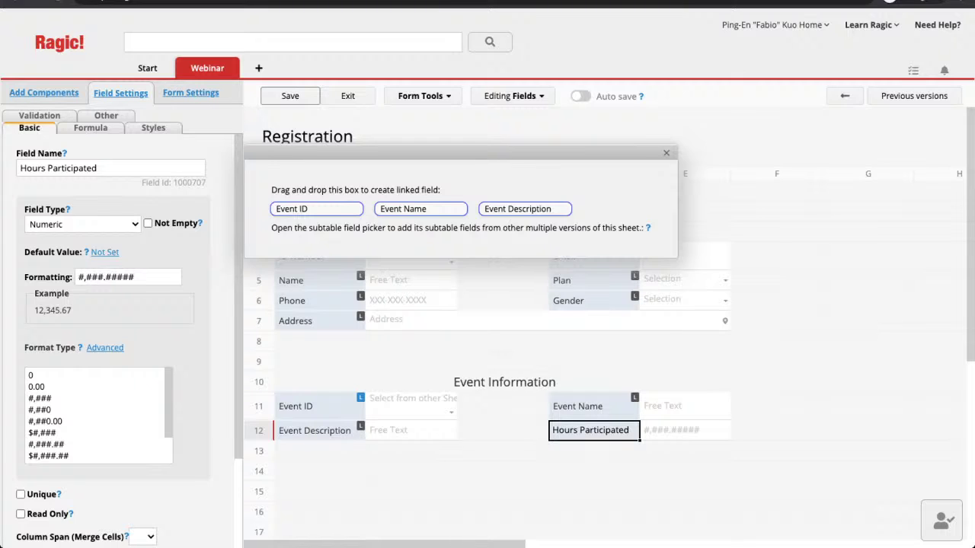
{"action": "left_click", "coordinate": [665, 152]}
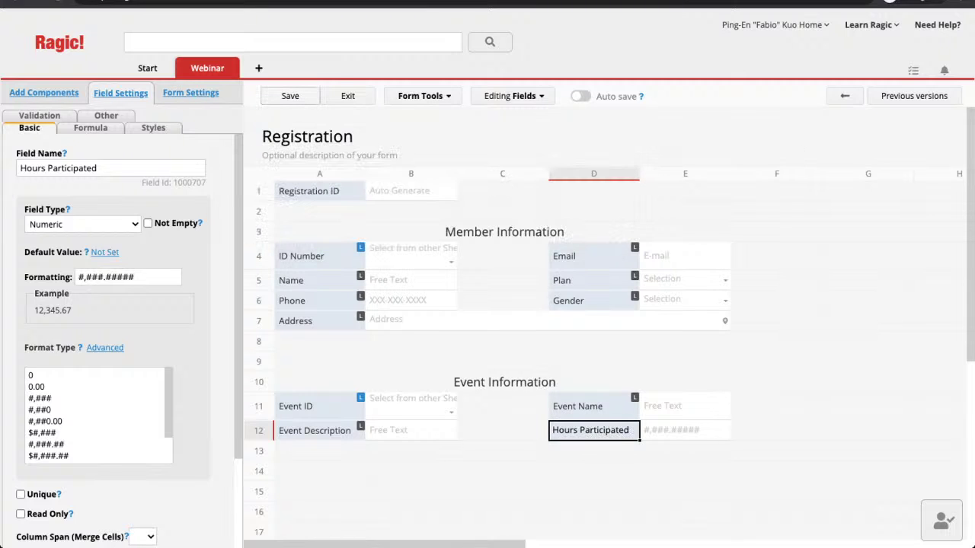
{"action": "left_click", "coordinate": [347, 96]}
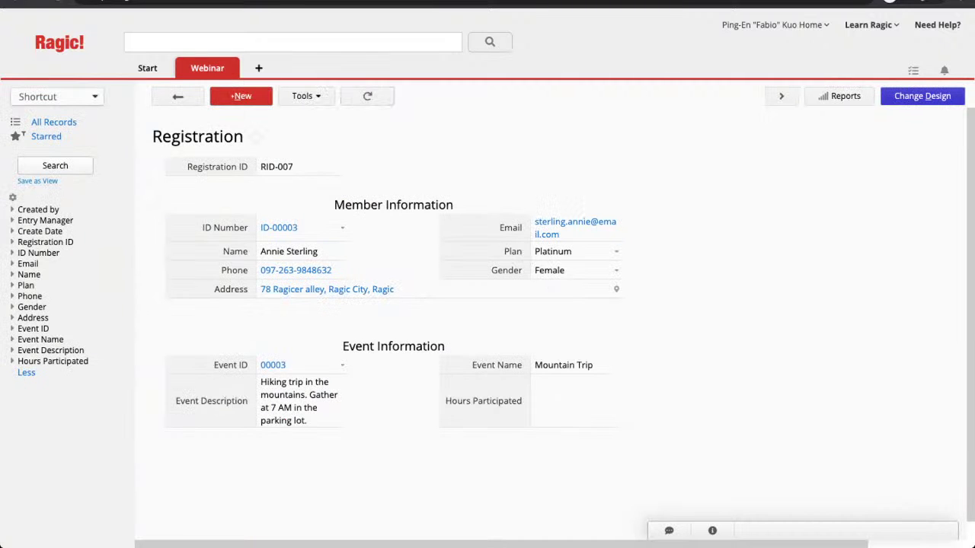
Step: Record 3 hours participated for RID-007 and 2 for RID-006, saving each
{"action": "left_click", "coordinate": [577, 400]}
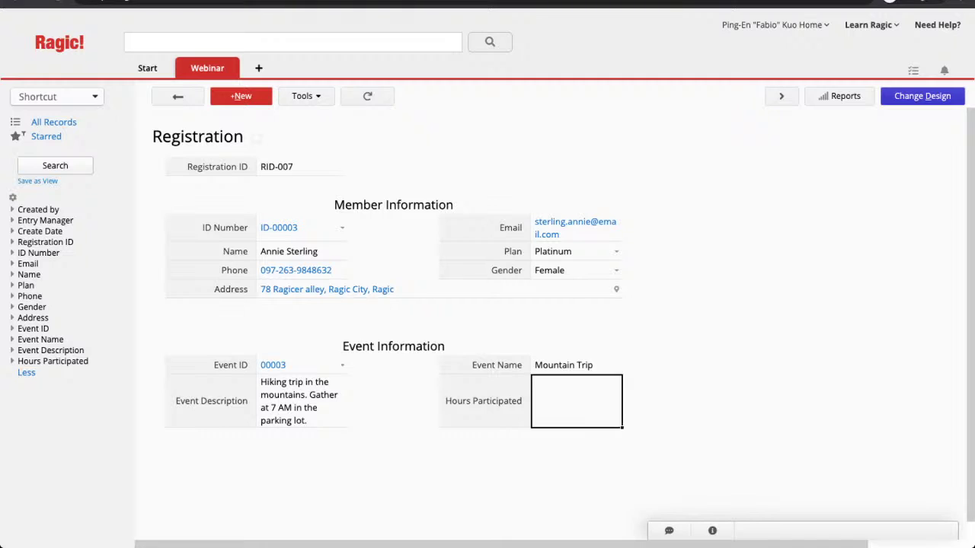
{"action": "type", "text": "3"}
{"action": "left_click", "coordinate": [180, 96]}
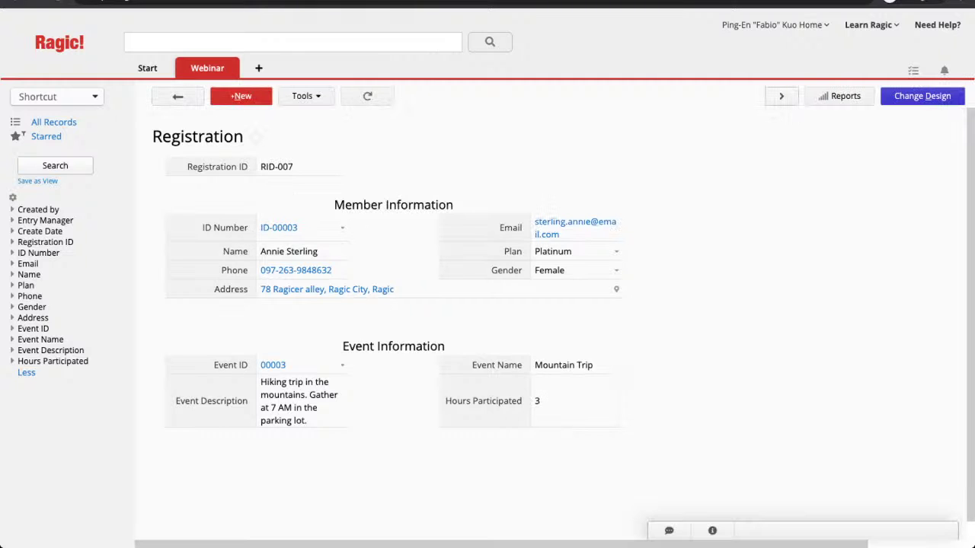
{"action": "left_click", "coordinate": [781, 96]}
{"action": "left_click", "coordinate": [585, 387]}
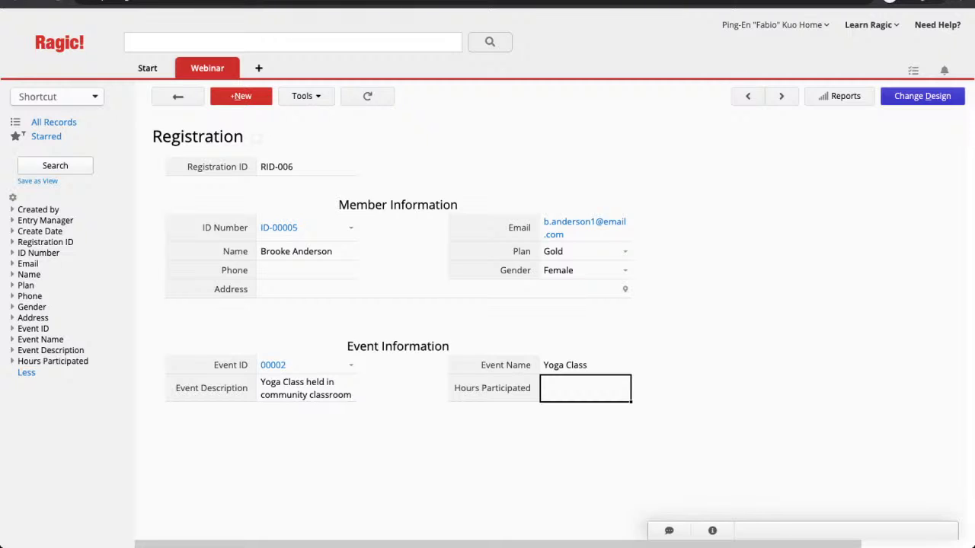
{"action": "type", "text": "2"}
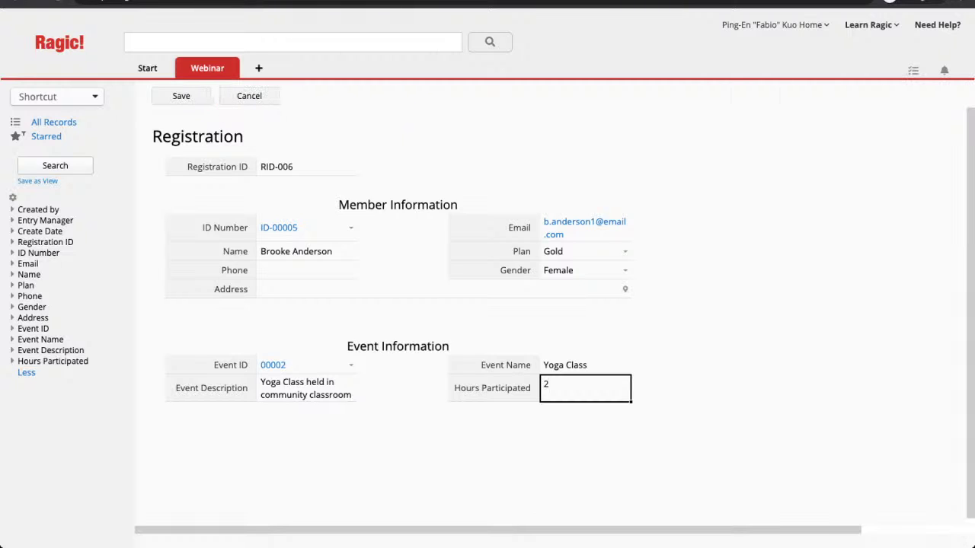
{"action": "left_click", "coordinate": [181, 96]}
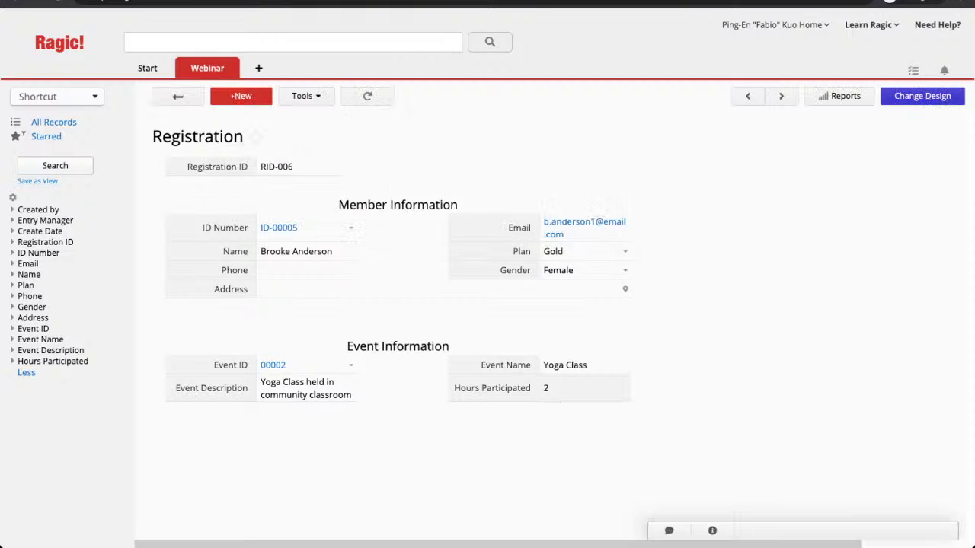
Step: Page on to RID-003 and RID-002 and record 1 hour participated for each
{"action": "left_click", "coordinate": [781, 96]}
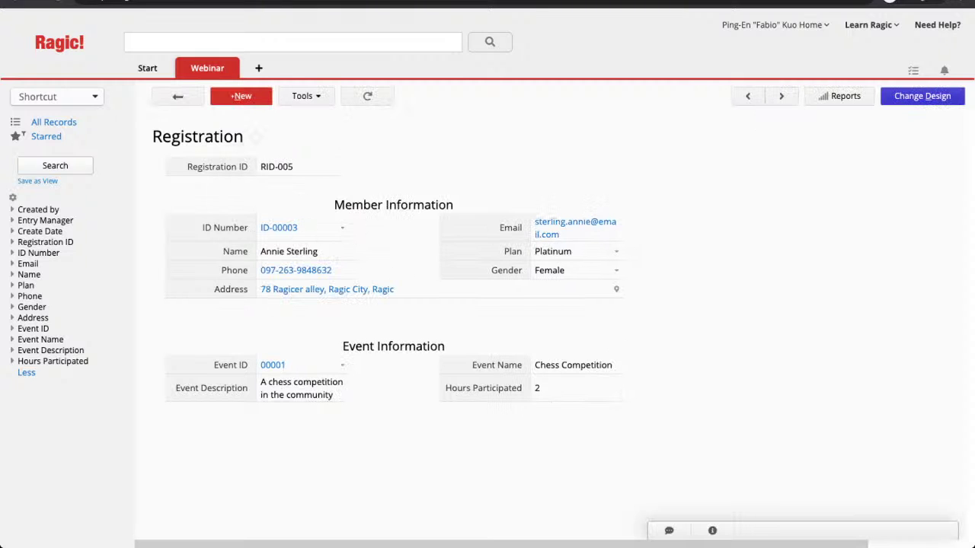
{"action": "left_click", "coordinate": [780, 95]}
{"action": "left_click", "coordinate": [781, 96]}
{"action": "left_click", "coordinate": [585, 388]}
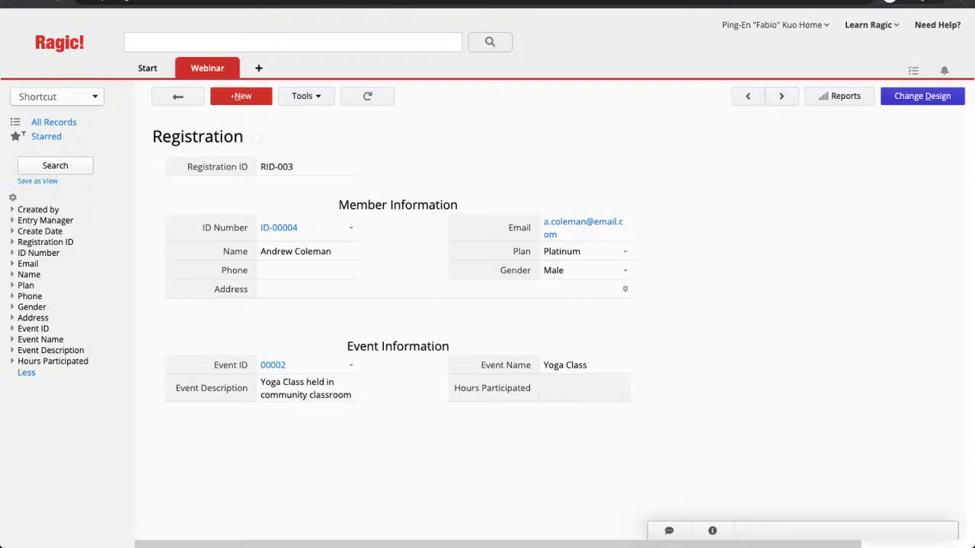
{"action": "type", "text": "1"}
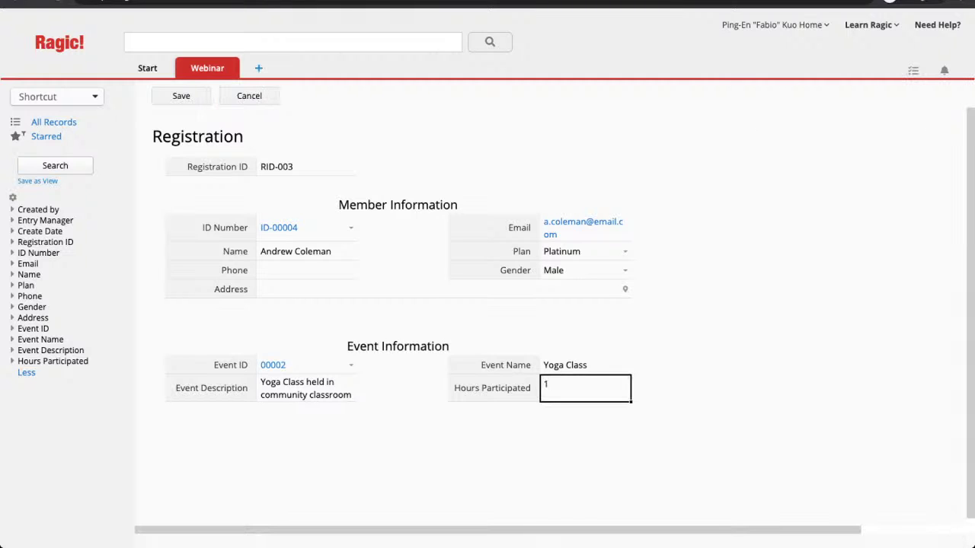
{"action": "key", "text": "Return"}
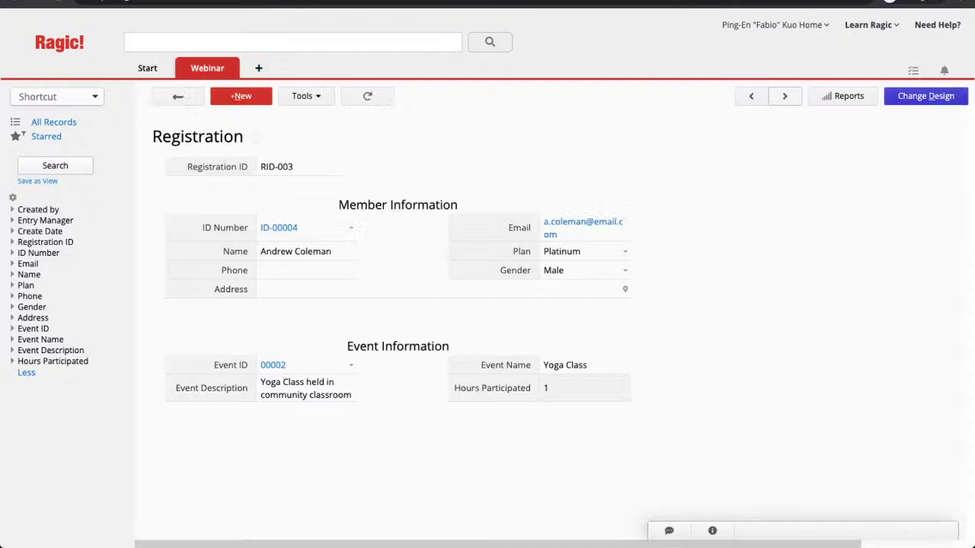
{"action": "left_click", "coordinate": [780, 96]}
{"action": "left_click", "coordinate": [585, 389]}
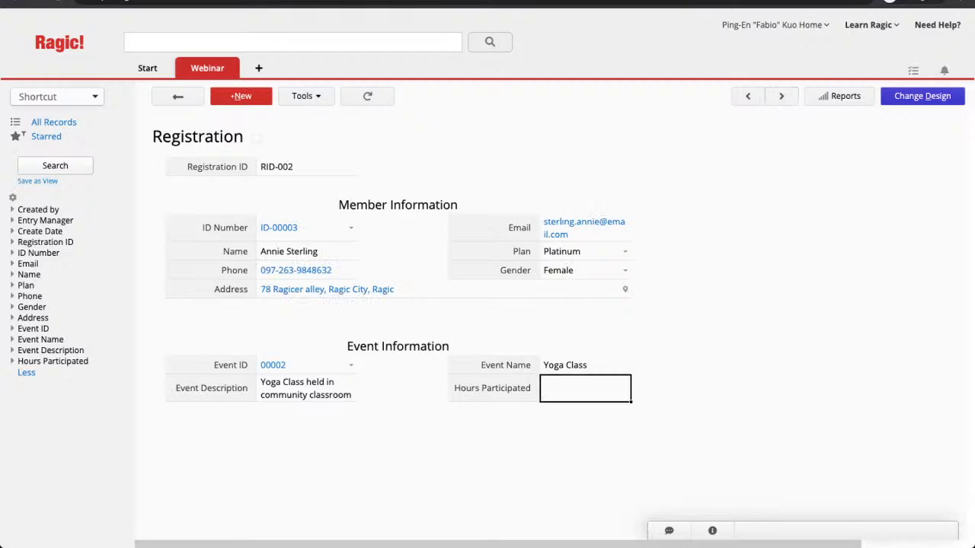
{"action": "type", "text": "1"}
{"action": "key", "text": "Return"}
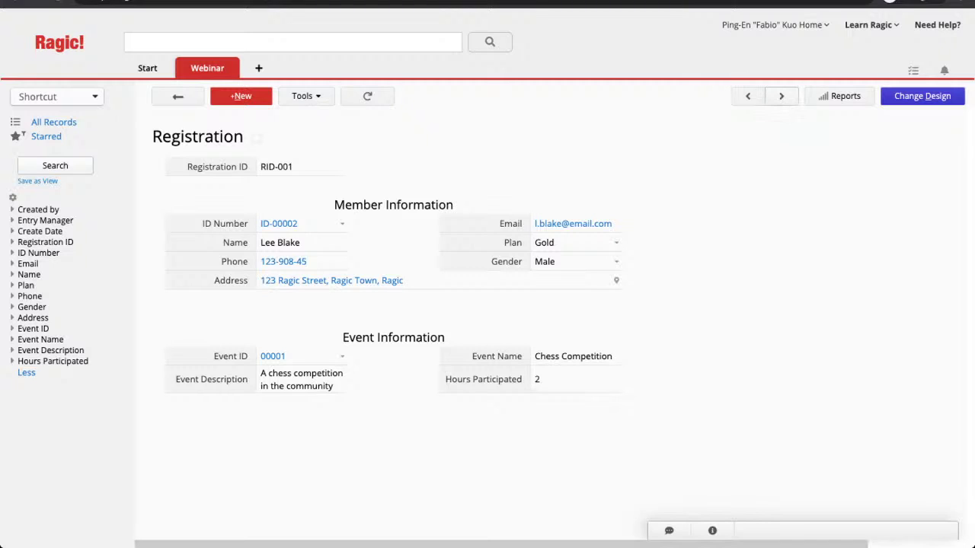
Step: Switch to the Members sheet, open the Bronze-plan member, and scroll to its registrations subtable
{"action": "mouse_move", "coordinate": [207, 68]}
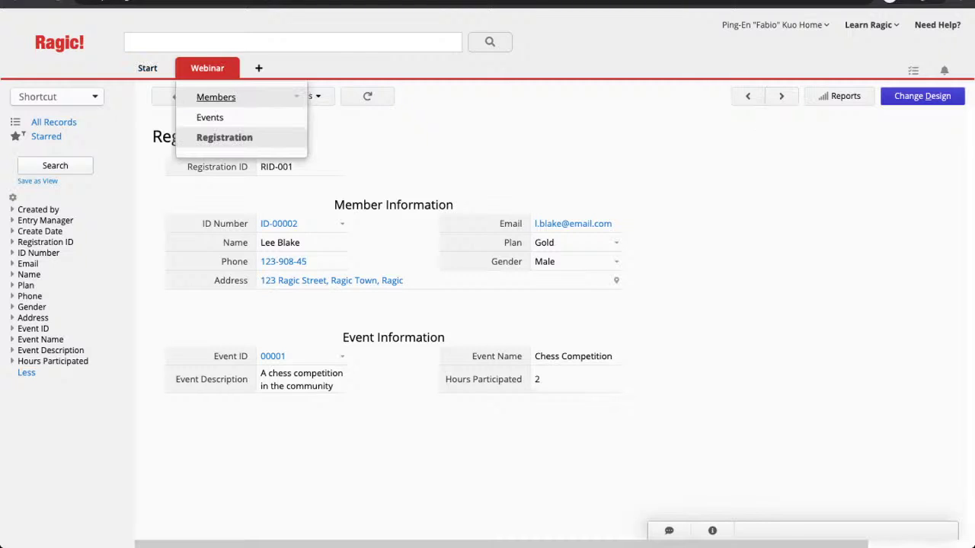
{"action": "left_click", "coordinate": [215, 97]}
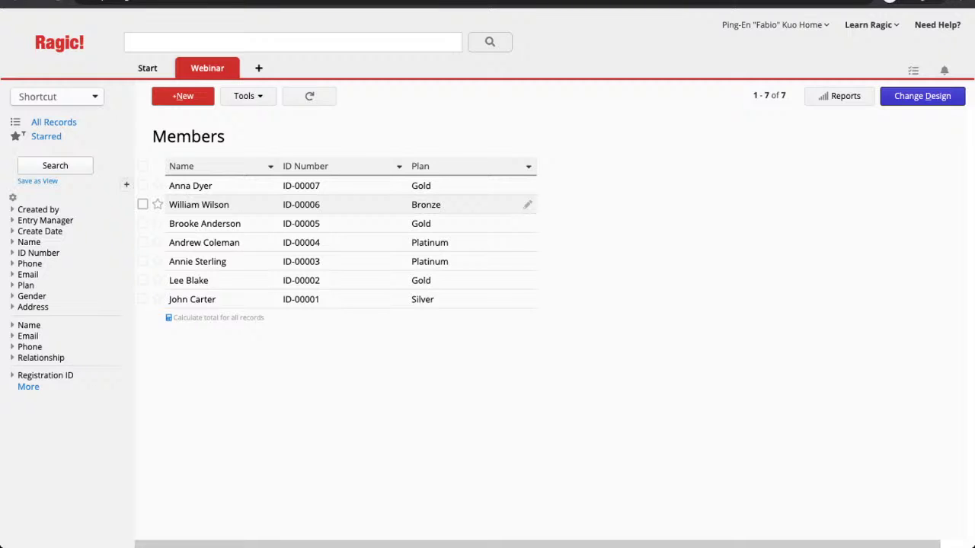
{"action": "left_click", "coordinate": [200, 205]}
{"action": "scroll", "coordinate": [488, 304], "scroll_direction": "down", "scroll_amount": 2}
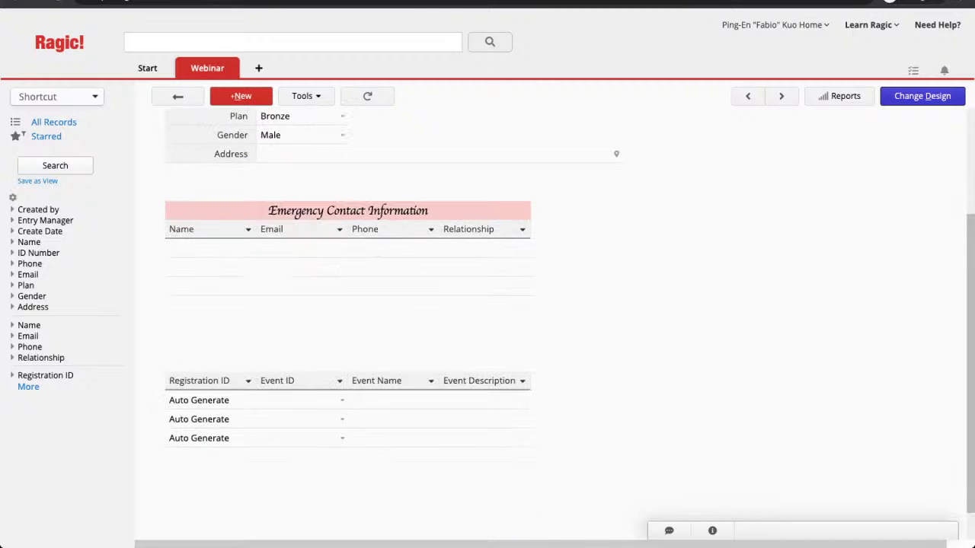
Step: Add Hours Participated to the Members registrations subtable's selected fields, save the design, and exit
{"action": "left_click", "coordinate": [922, 96]}
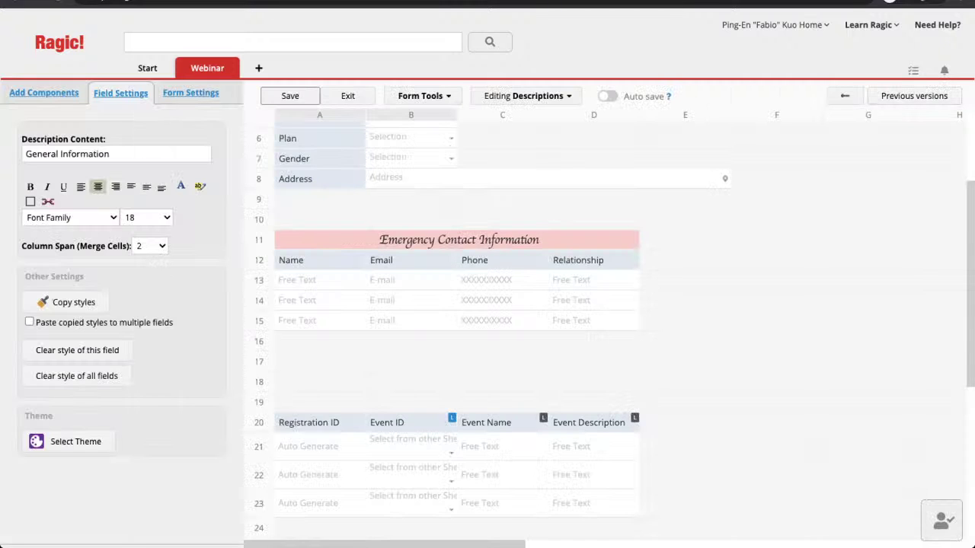
{"action": "left_click", "coordinate": [423, 96]}
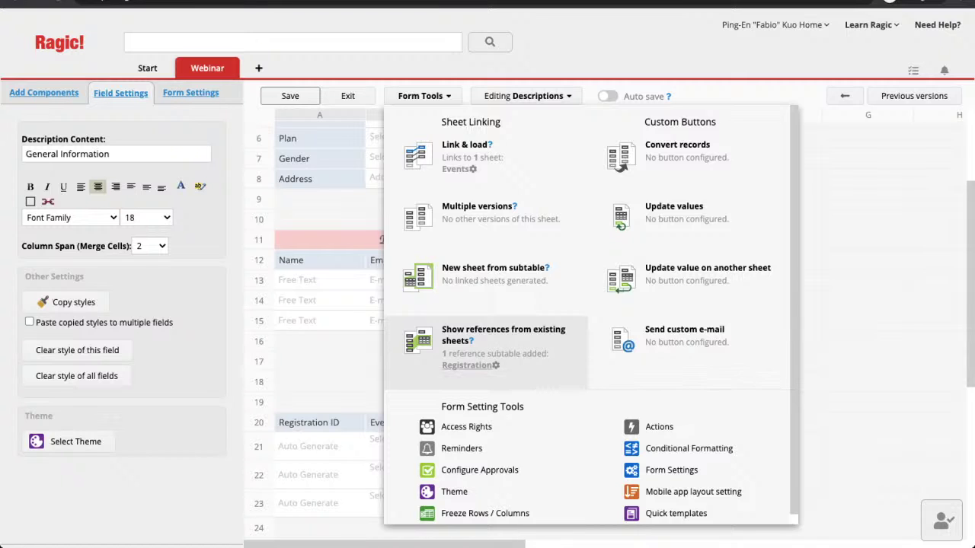
{"action": "left_click", "coordinate": [466, 366]}
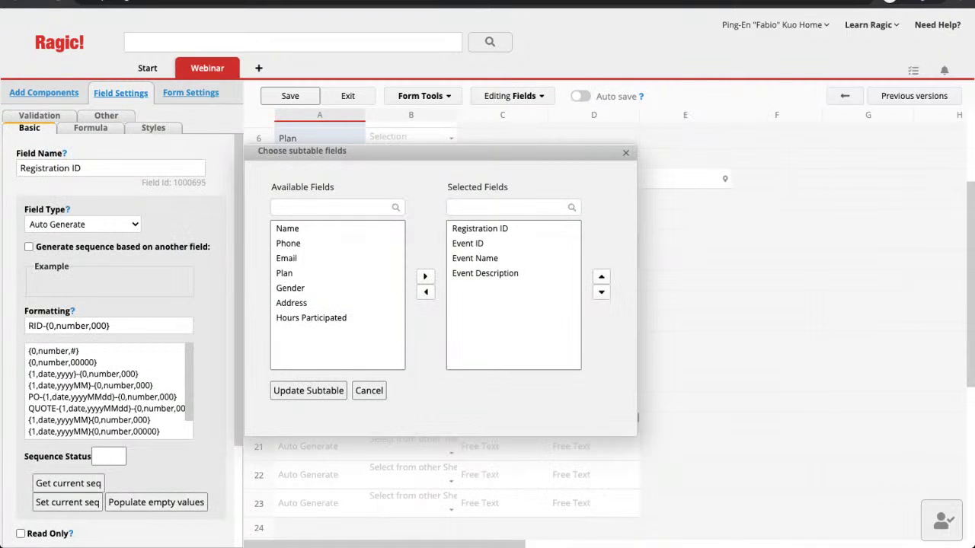
{"action": "left_click", "coordinate": [311, 317]}
{"action": "left_click", "coordinate": [424, 276]}
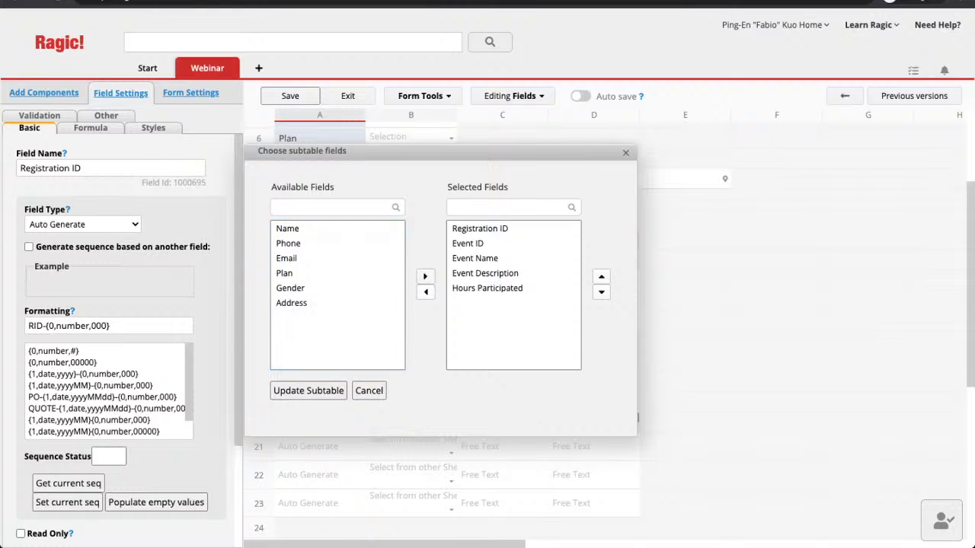
{"action": "left_click", "coordinate": [308, 390]}
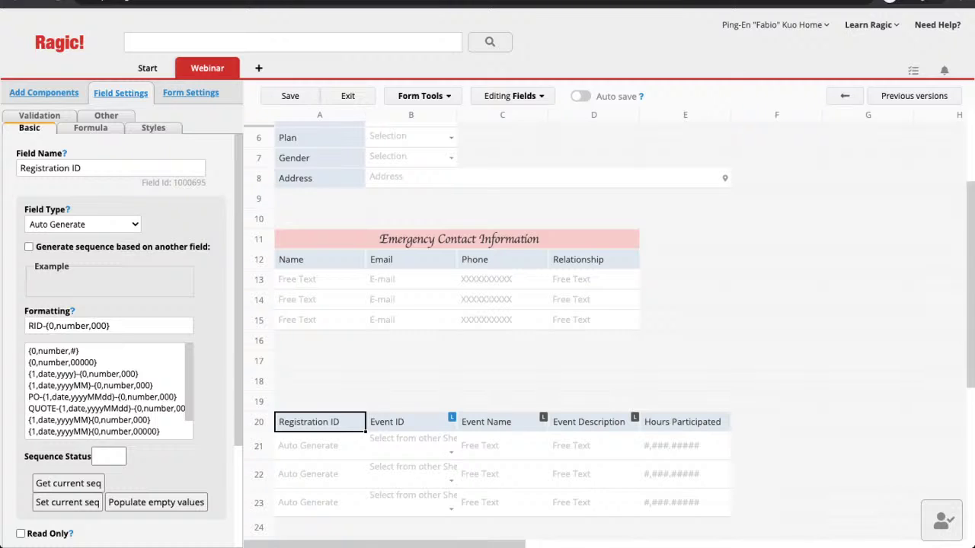
{"action": "left_click", "coordinate": [290, 96]}
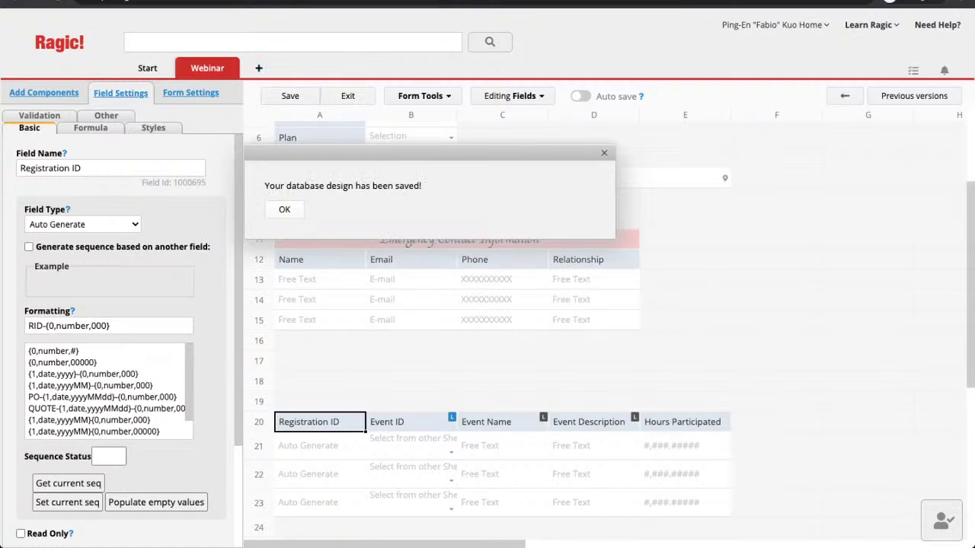
{"action": "left_click", "coordinate": [284, 209]}
{"action": "left_click", "coordinate": [348, 96]}
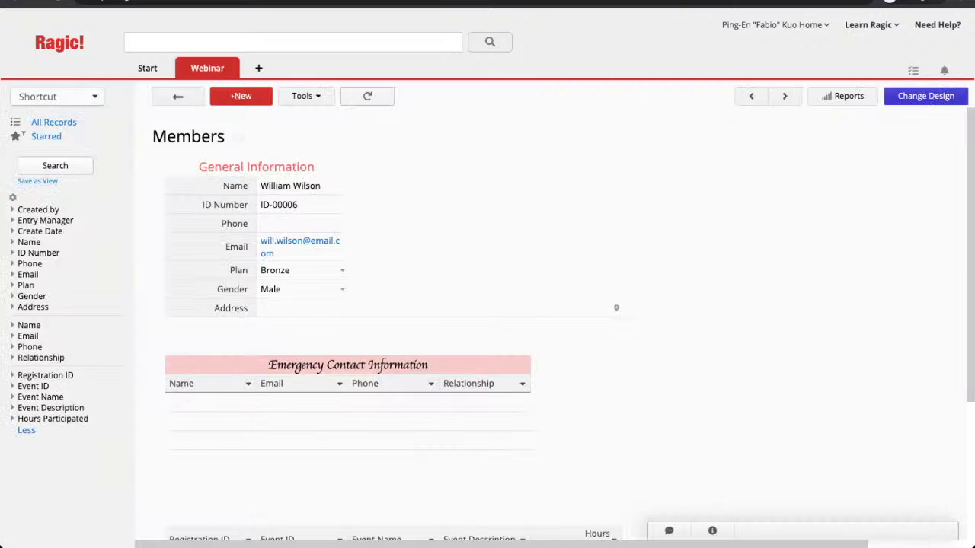
Step: Page forward two members to the Platinum record, whose registrations show 1 and 3 hours
{"action": "scroll", "coordinate": [487, 305], "scroll_direction": "down", "scroll_amount": 2}
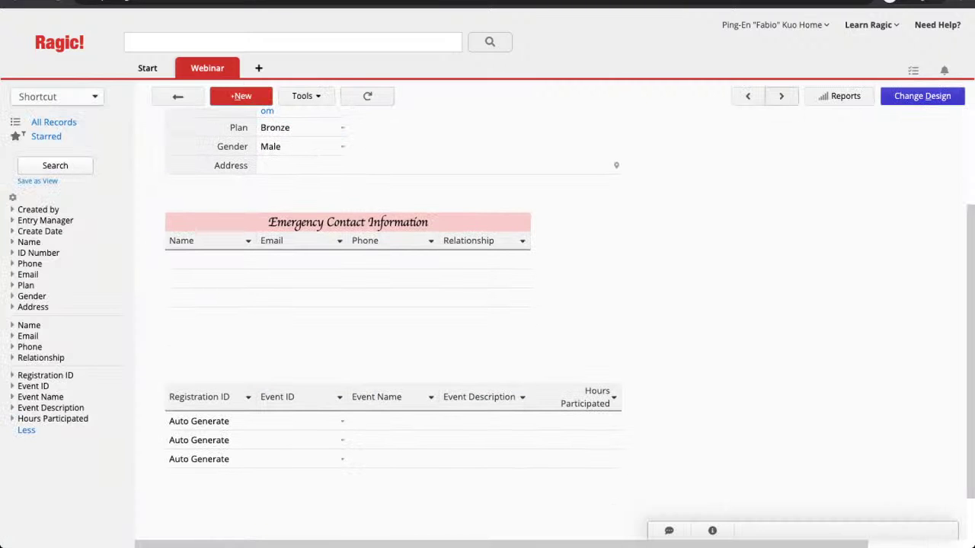
{"action": "left_click", "coordinate": [781, 96]}
{"action": "left_click", "coordinate": [781, 96]}
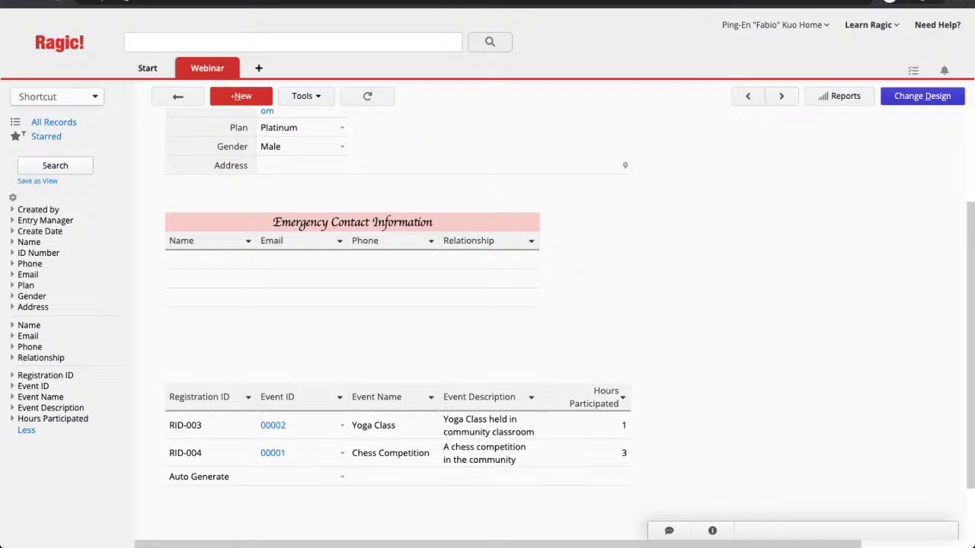
{"action": "scroll", "coordinate": [487, 305], "scroll_direction": "down", "scroll_amount": 1}
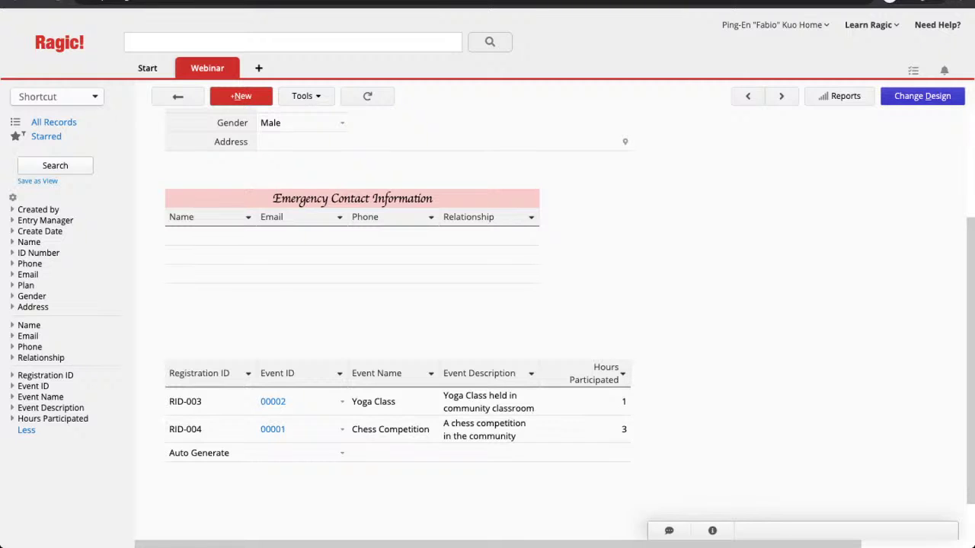
{"action": "scroll", "coordinate": [487, 305], "scroll_direction": "up", "scroll_amount": 2}
{"action": "scroll", "coordinate": [488, 320], "scroll_direction": "down", "scroll_amount": 3}
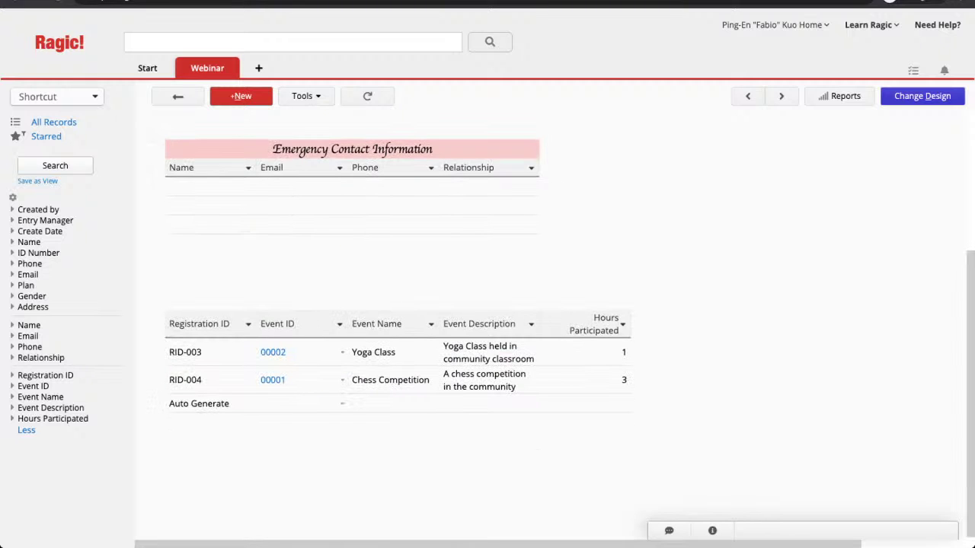
Step: Reopen the Members form design and select empty cell D25 below the registrations subtable
{"action": "left_click", "coordinate": [922, 96]}
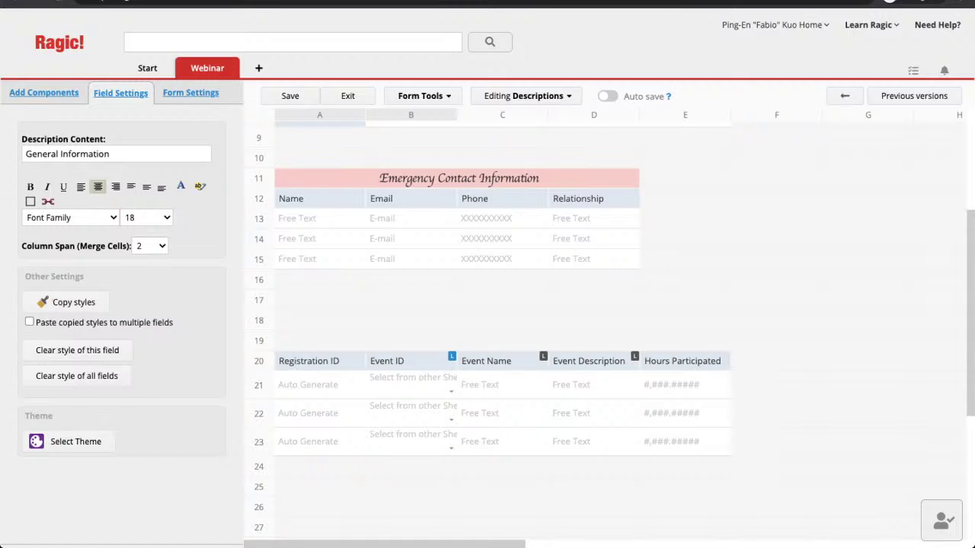
{"action": "scroll", "coordinate": [610, 327], "scroll_direction": "down", "scroll_amount": 2}
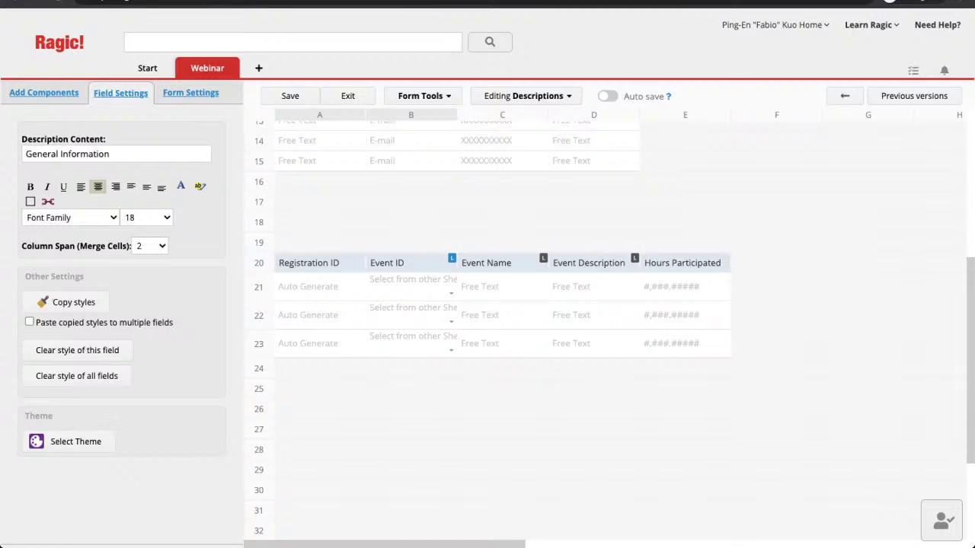
{"action": "left_click", "coordinate": [594, 389]}
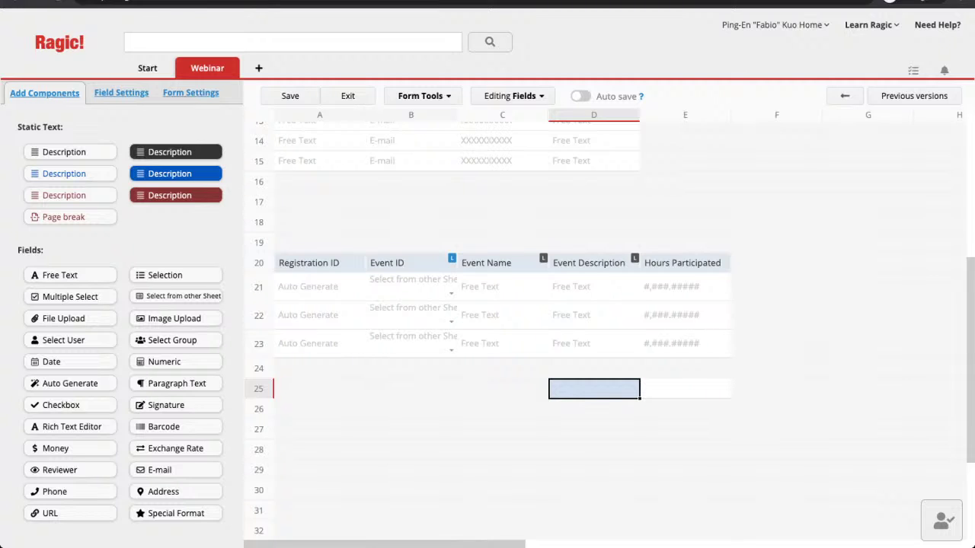
Step: Create a 'Total Hours Participated' field in D25 with formula E20 and save the design
{"action": "type", "text": "Total Ho"}
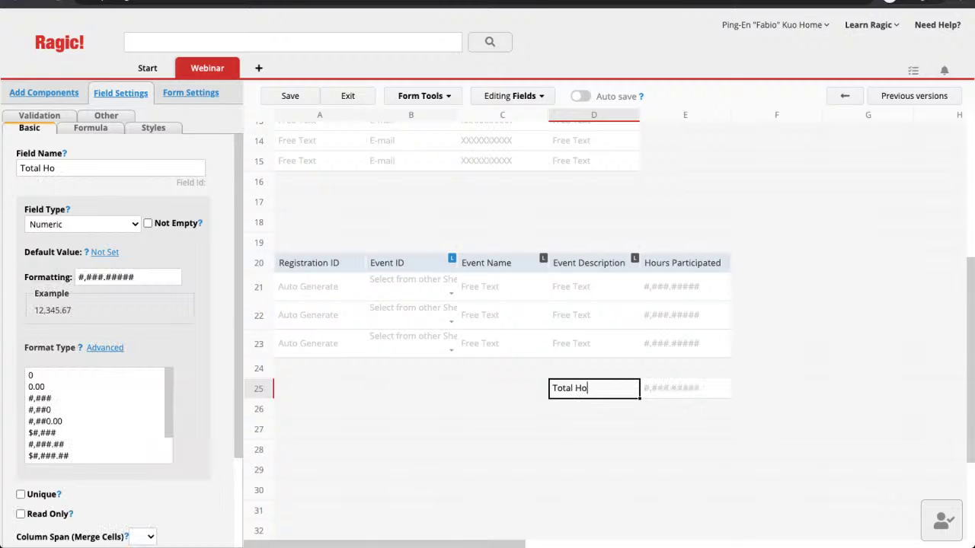
{"action": "type", "text": "urs Participated"}
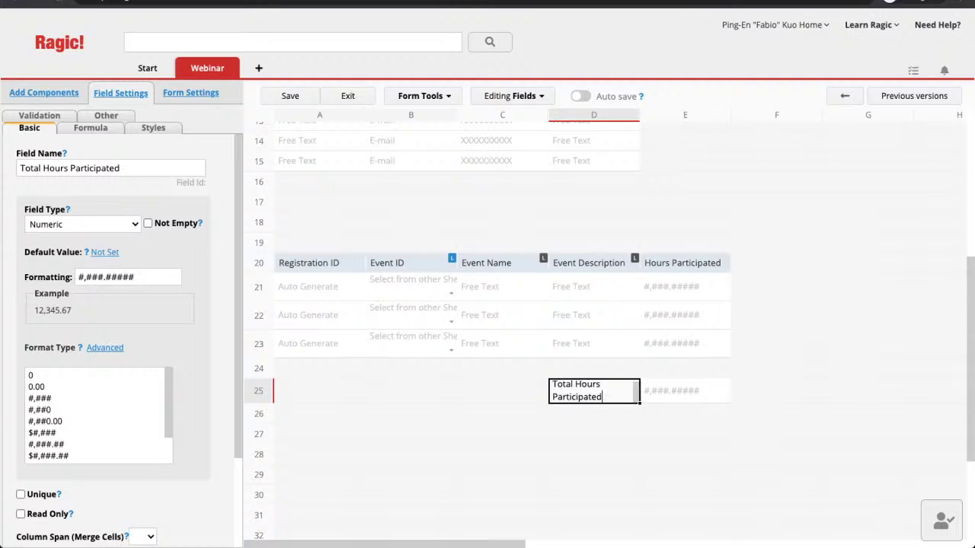
{"action": "left_click", "coordinate": [90, 128]}
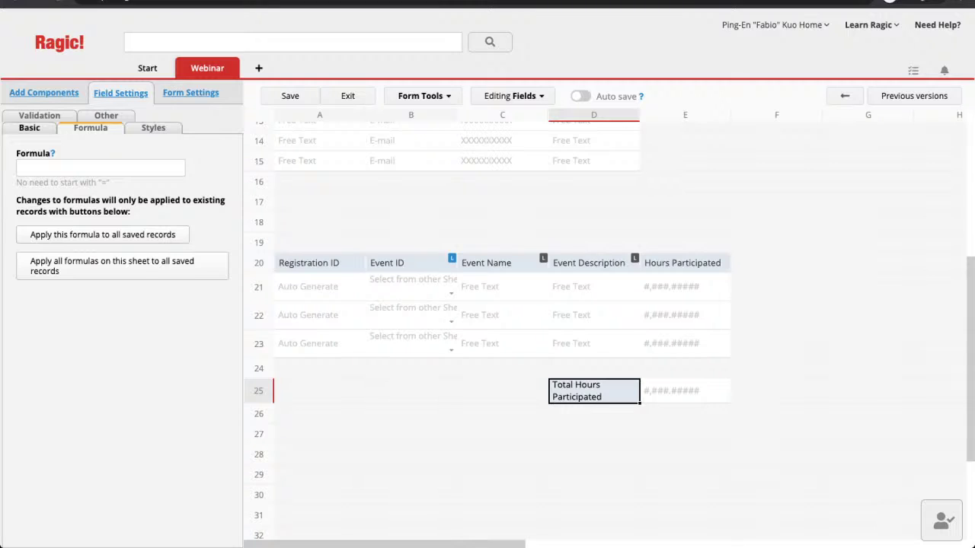
{"action": "left_click", "coordinate": [99, 168]}
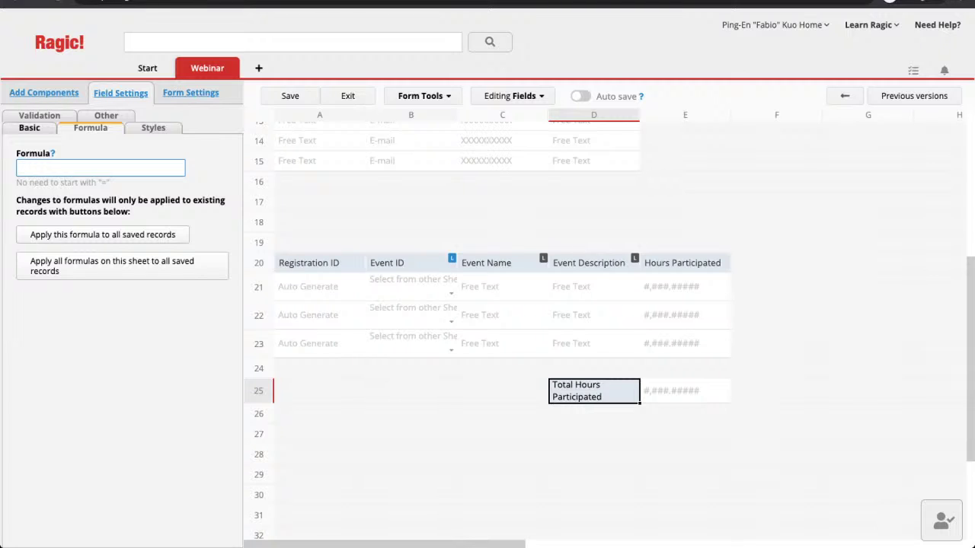
{"action": "type", "text": "E20"}
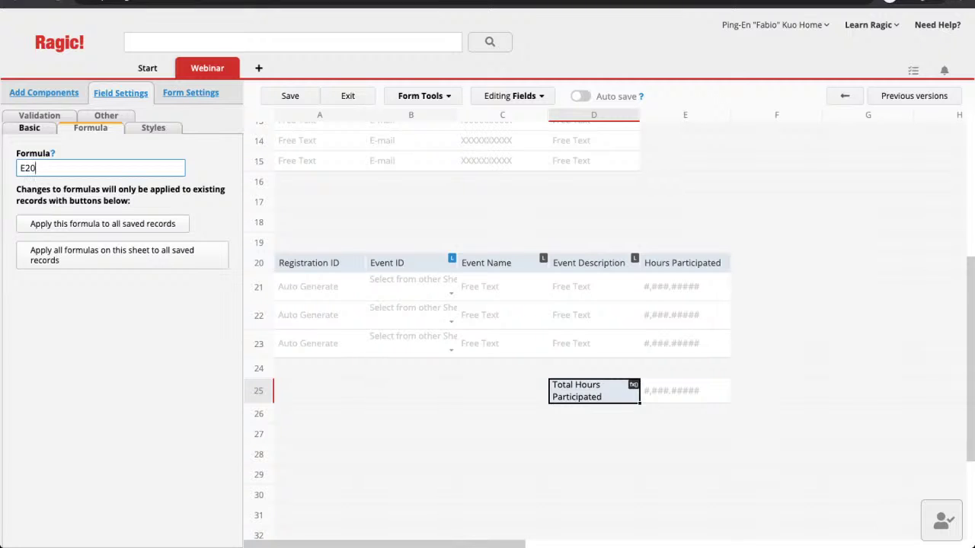
{"action": "left_click", "coordinate": [684, 262]}
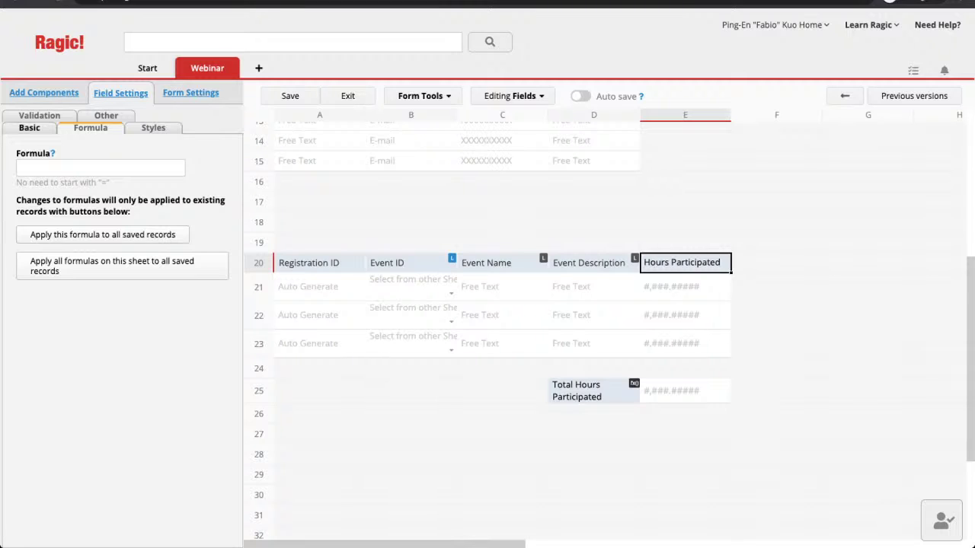
{"action": "left_click", "coordinate": [290, 96]}
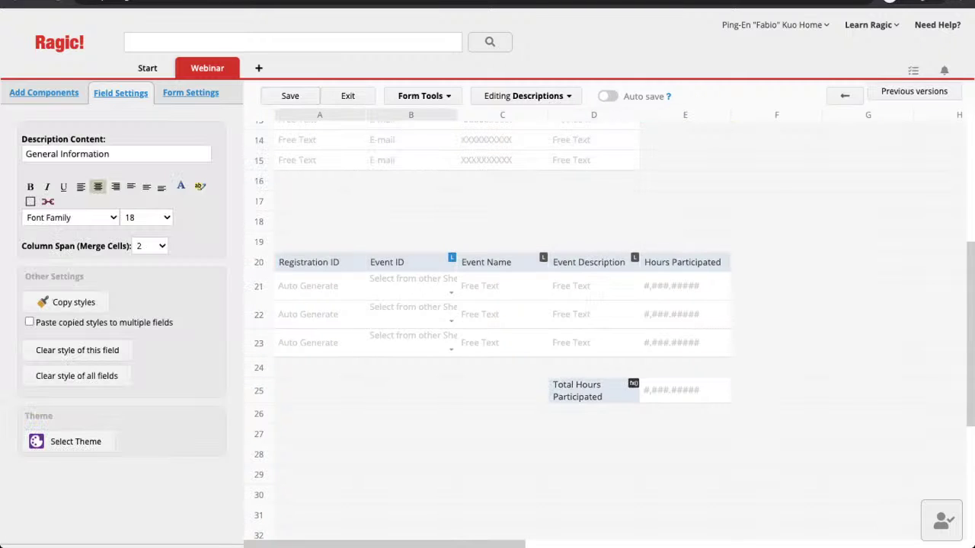
Step: Apply the formulas to all saved records, confirm, and exit design mode
{"action": "left_click", "coordinate": [594, 390]}
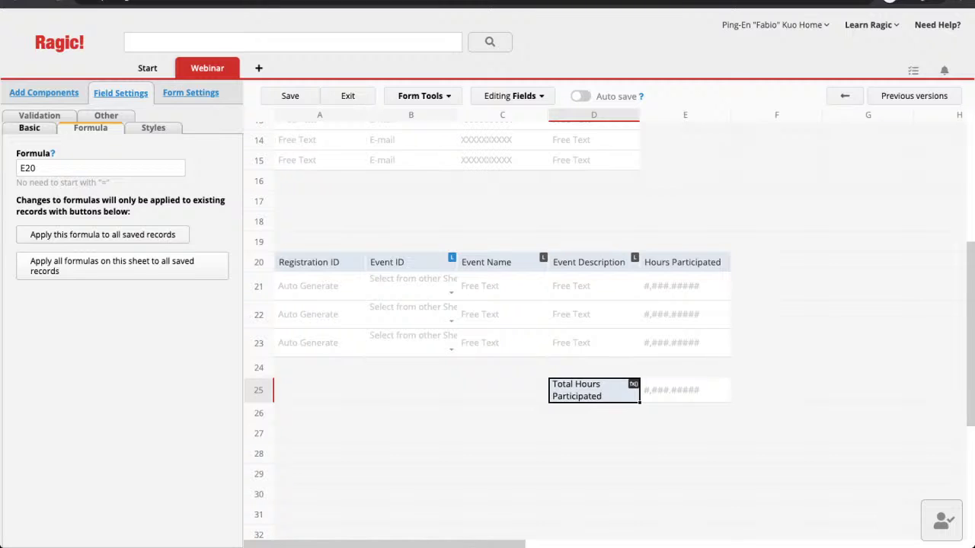
{"action": "left_click", "coordinate": [198, 263]}
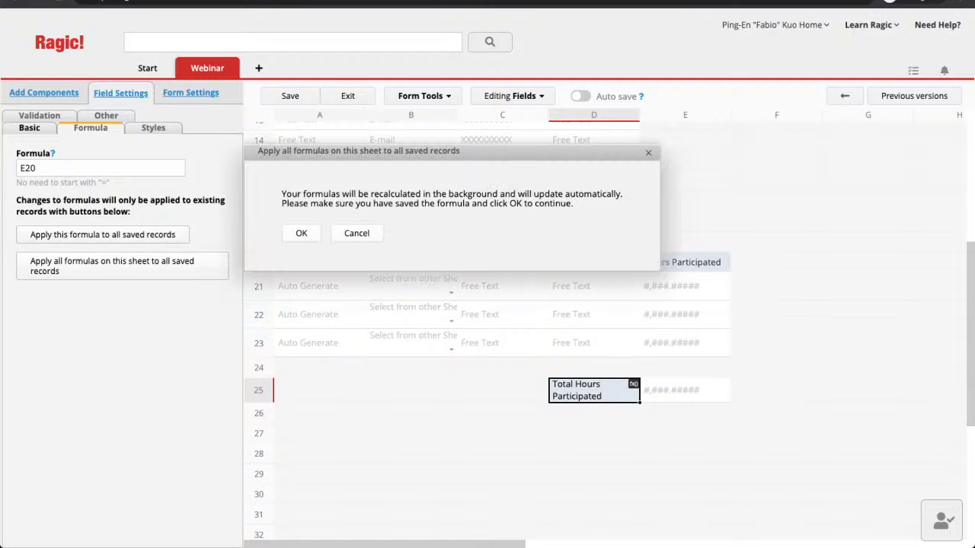
{"action": "left_click", "coordinate": [298, 232]}
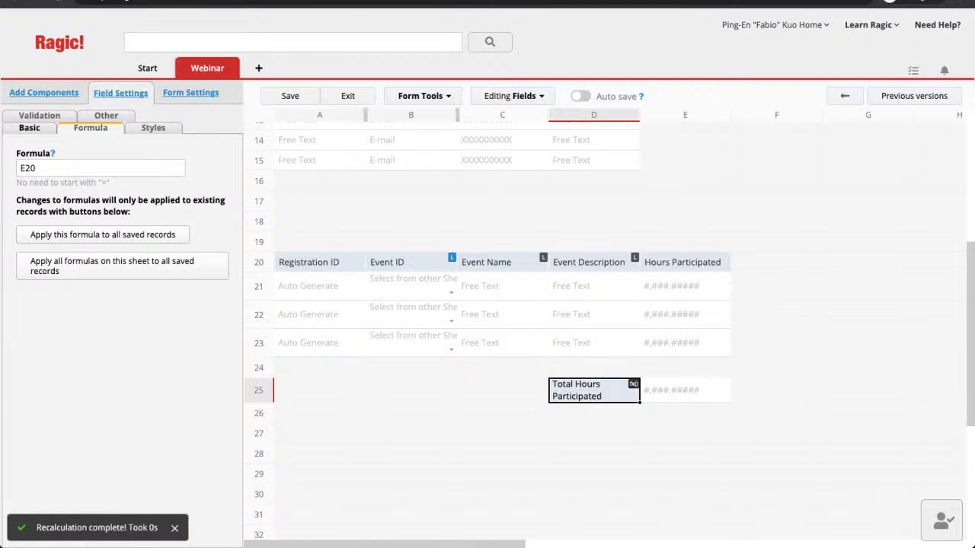
{"action": "left_click", "coordinate": [347, 95]}
Step: Leave design mode and confirm the member's Total Hours Participated reads 4 in the subtable
{"action": "scroll", "coordinate": [487, 305], "scroll_direction": "down", "scroll_amount": 3}
{"action": "scroll", "coordinate": [487, 305], "scroll_direction": "down", "scroll_amount": 1}
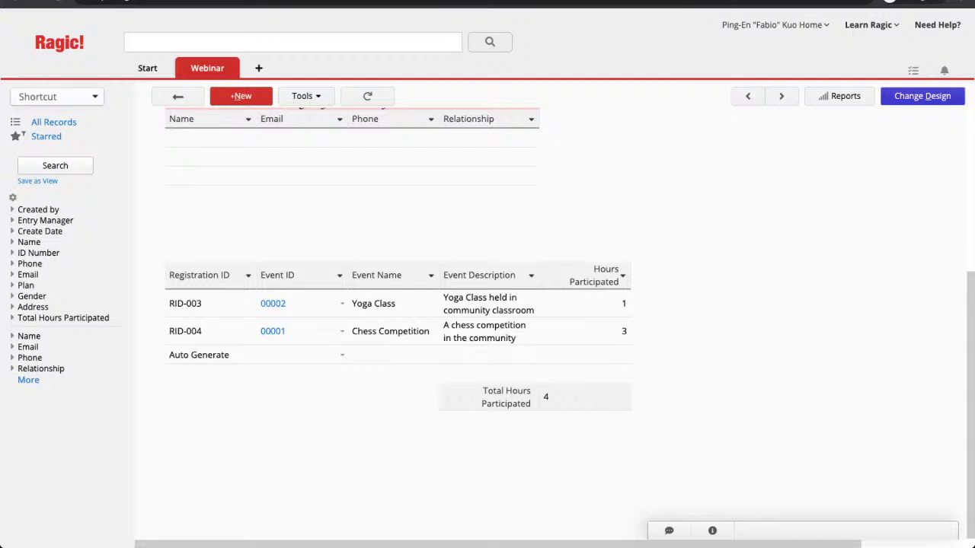
{"action": "scroll", "coordinate": [487, 320], "scroll_direction": "up", "scroll_amount": 1}
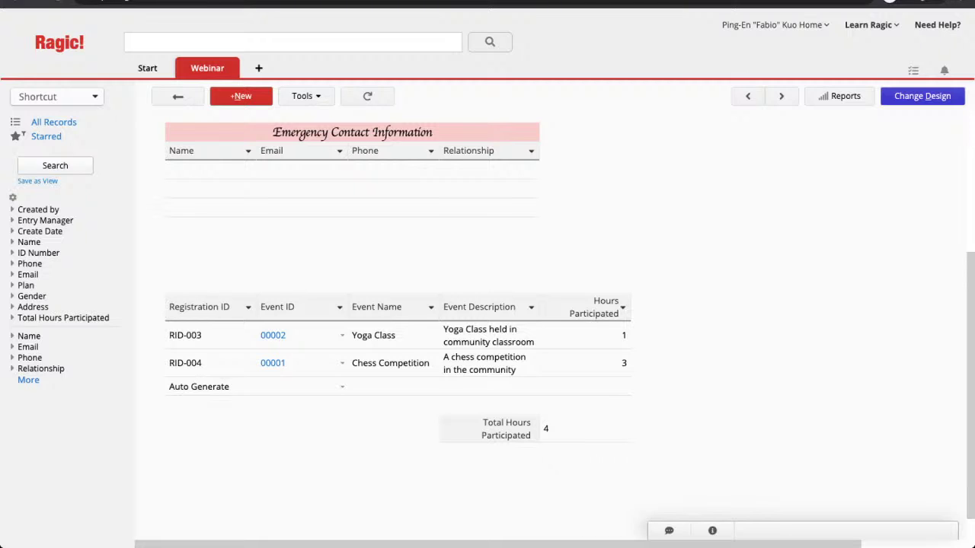
{"action": "mouse_move", "coordinate": [147, 68]}
{"action": "mouse_move", "coordinate": [773, 24]}
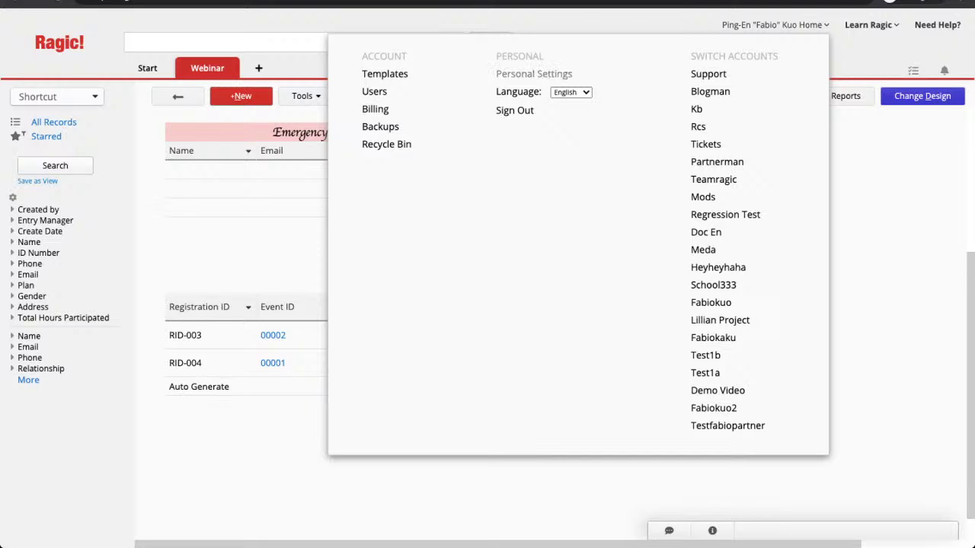
Step: Open Personal Settings to its Preferences, showing 25 entries per page and fly-in options
{"action": "left_click", "coordinate": [533, 74]}
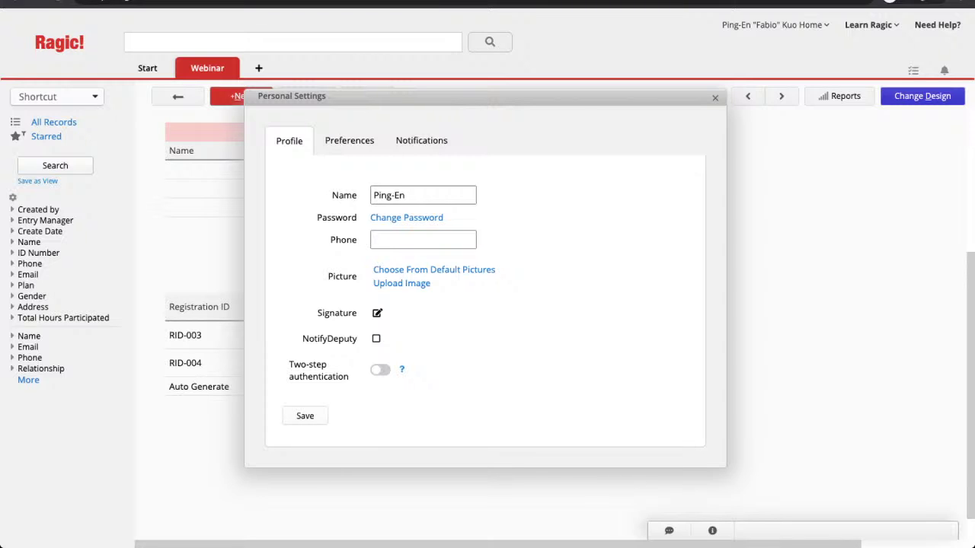
{"action": "left_click", "coordinate": [426, 195]}
{"action": "left_click", "coordinate": [350, 140]}
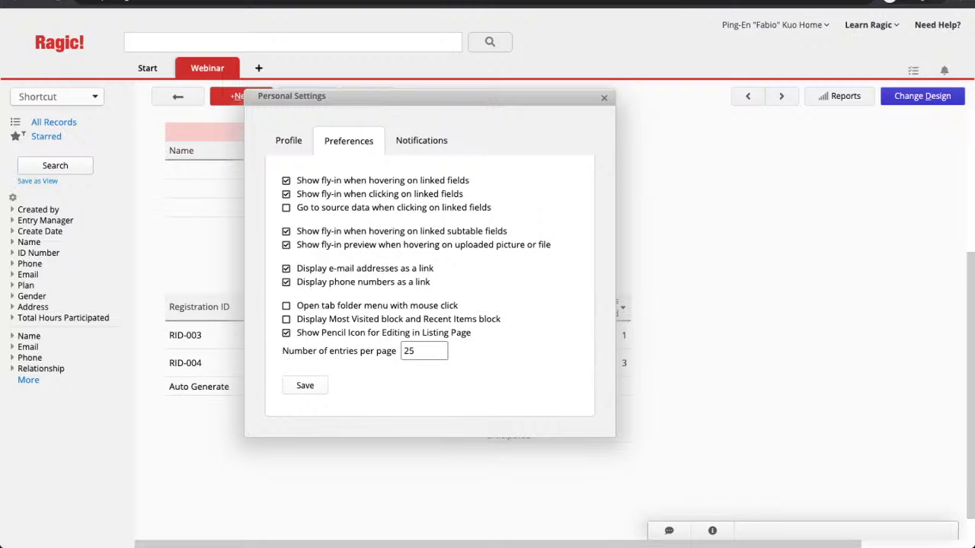
{"action": "left_click", "coordinate": [421, 140]}
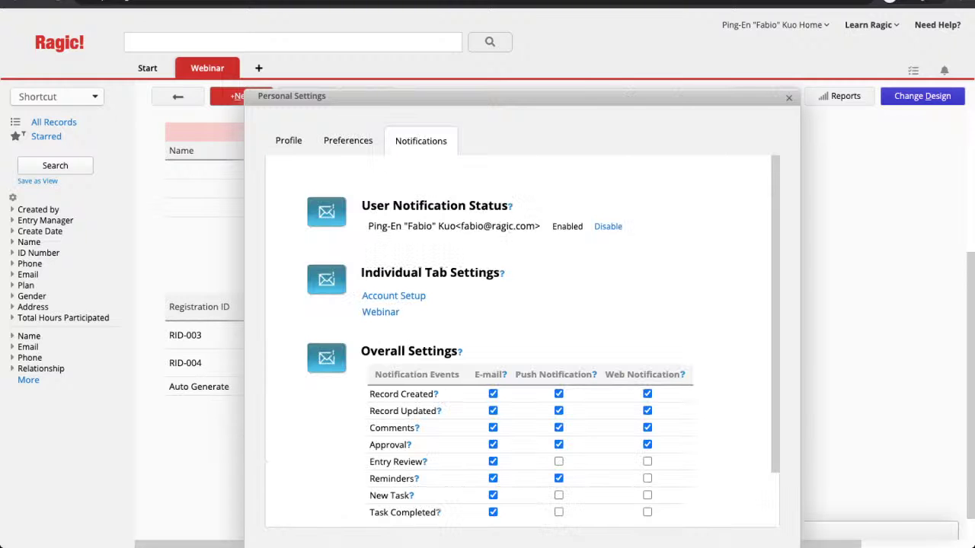
{"action": "scroll", "coordinate": [543, 336], "scroll_direction": "down", "scroll_amount": 2}
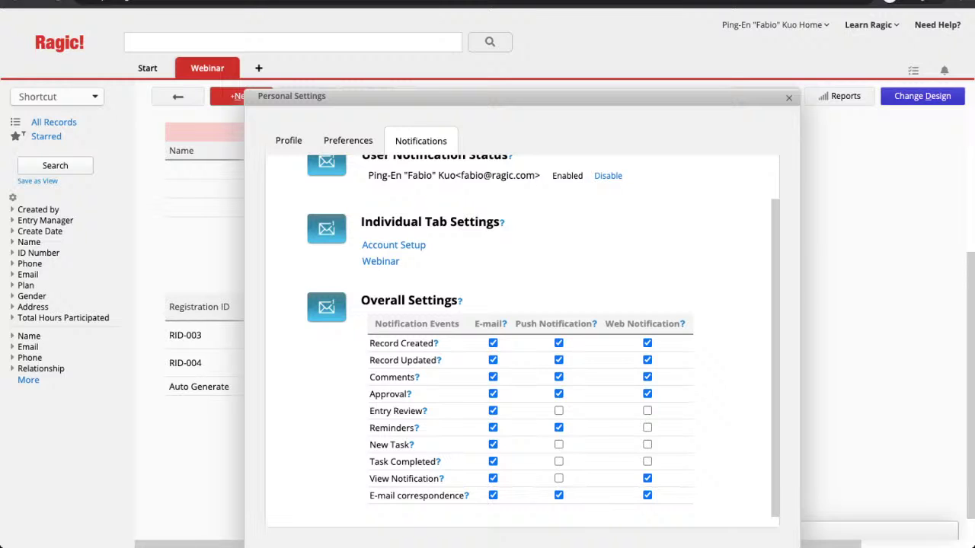
{"action": "left_click", "coordinate": [348, 140]}
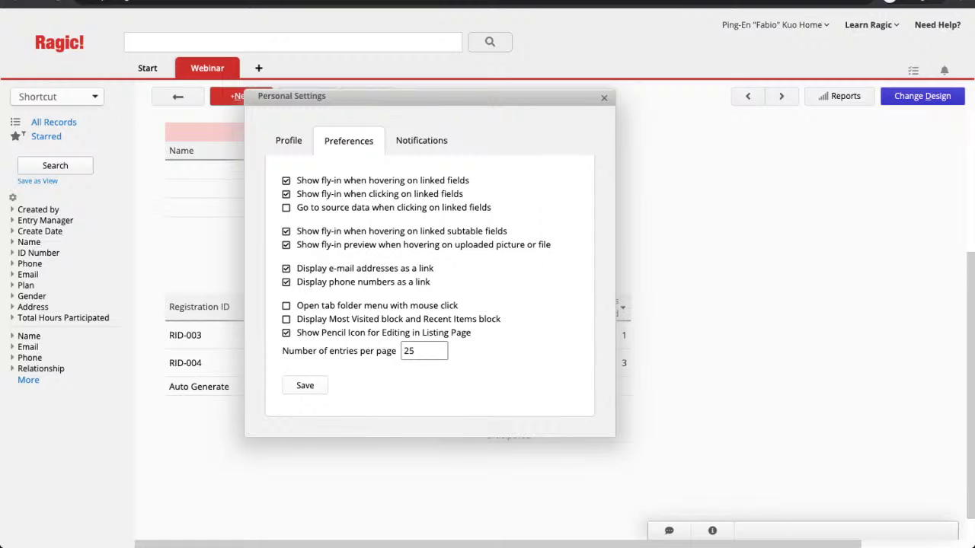
Step: Close Personal Settings and open the Registration sheet's form page in design mode
{"action": "left_click", "coordinate": [604, 98]}
{"action": "mouse_move", "coordinate": [207, 68]}
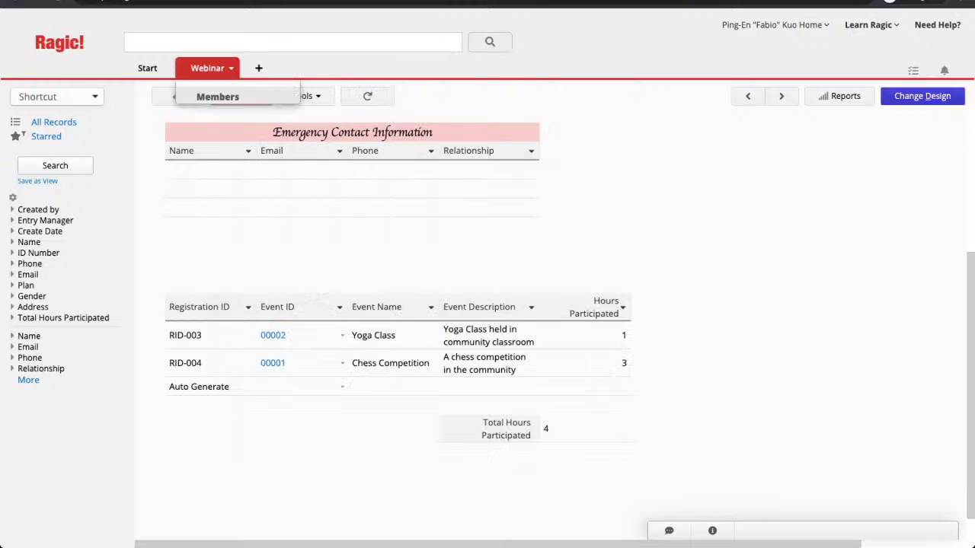
{"action": "left_click", "coordinate": [220, 137]}
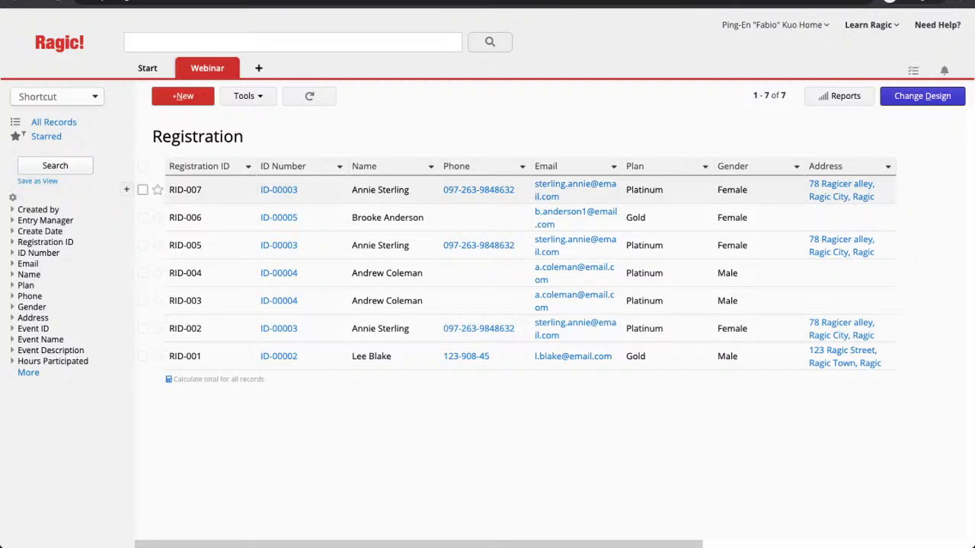
{"action": "left_click", "coordinate": [922, 96]}
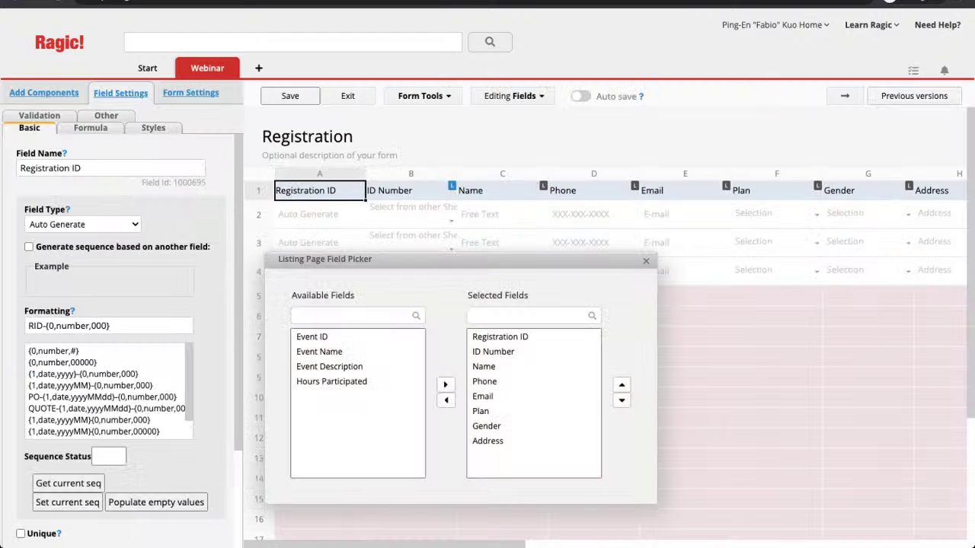
{"action": "left_click", "coordinate": [845, 96]}
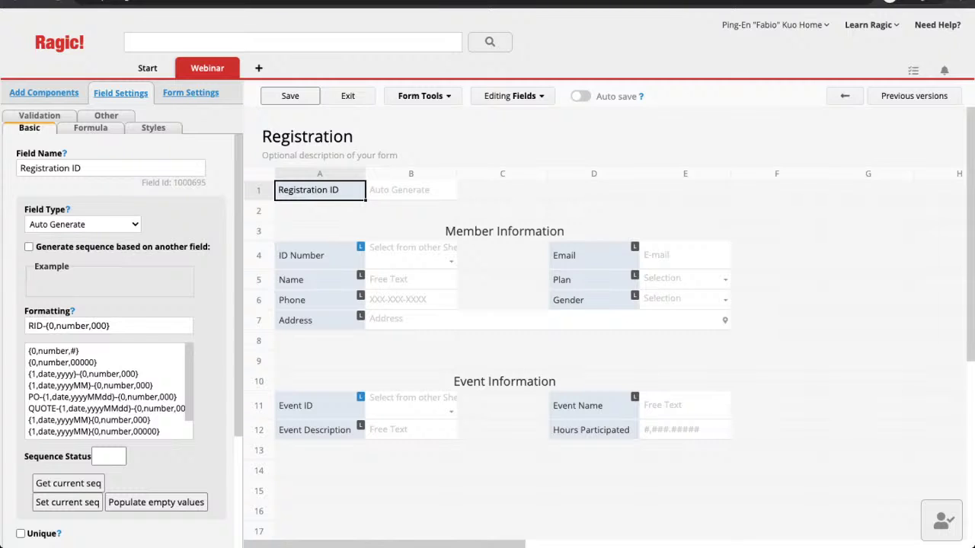
Step: Add a 'Date' field in cell D1 beside Registration ID and open the form-level settings
{"action": "left_click", "coordinate": [594, 211]}
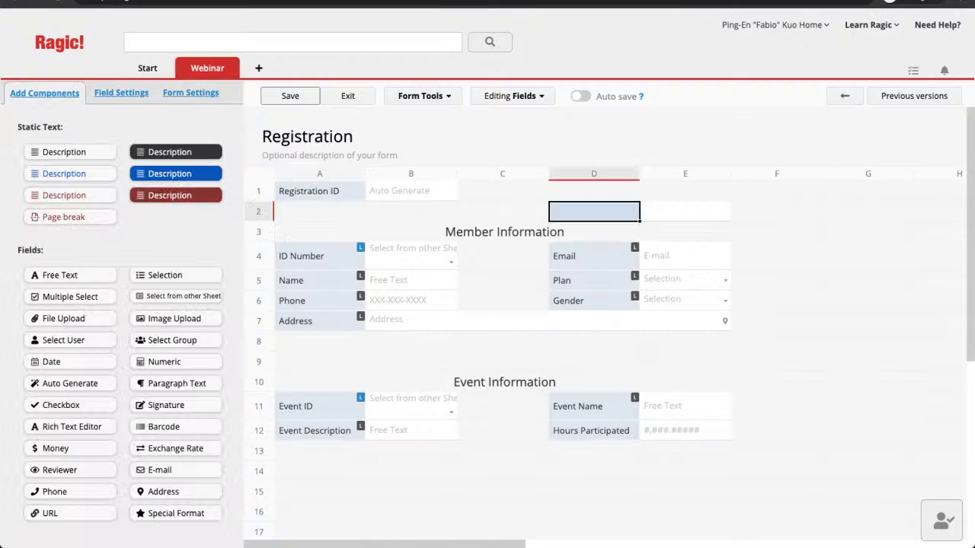
{"action": "left_click", "coordinate": [594, 191]}
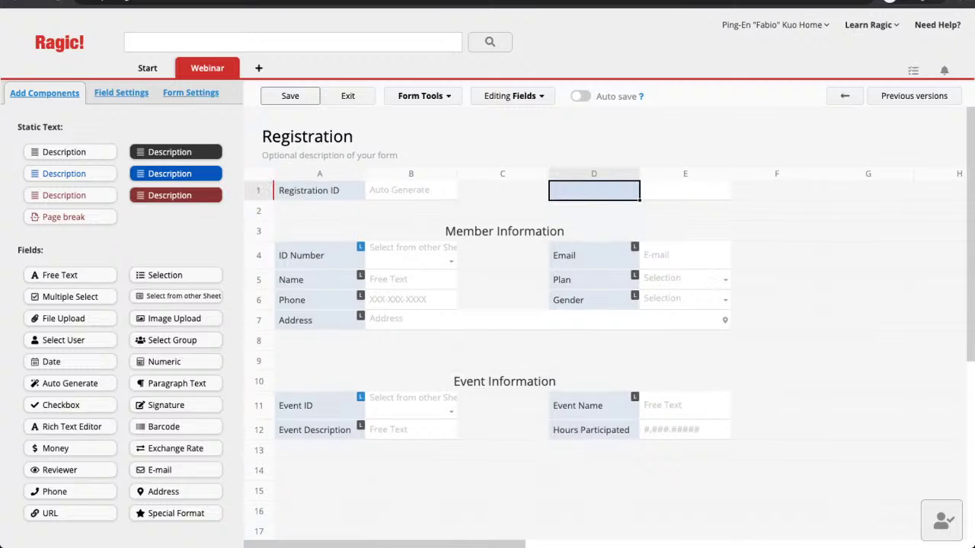
{"action": "type", "text": "Date"}
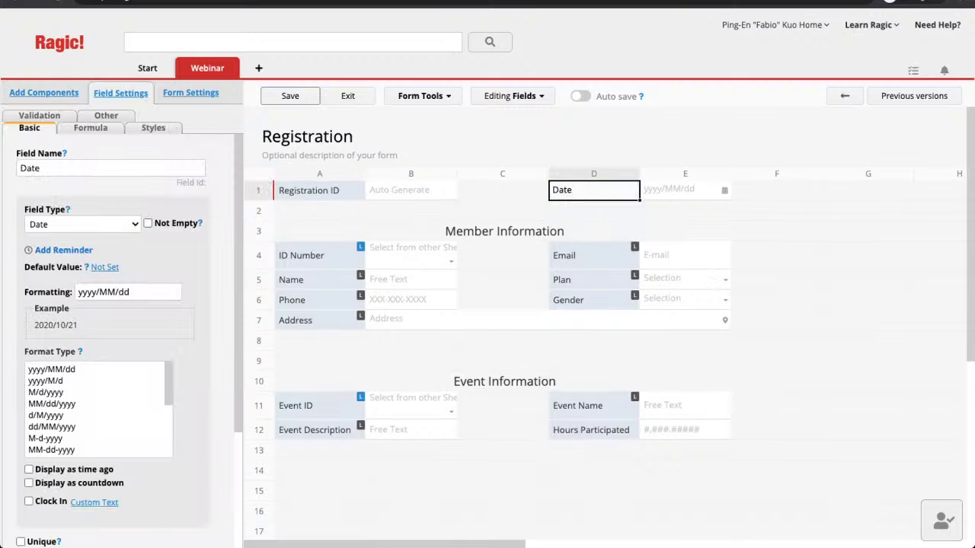
{"action": "left_click", "coordinate": [411, 191]}
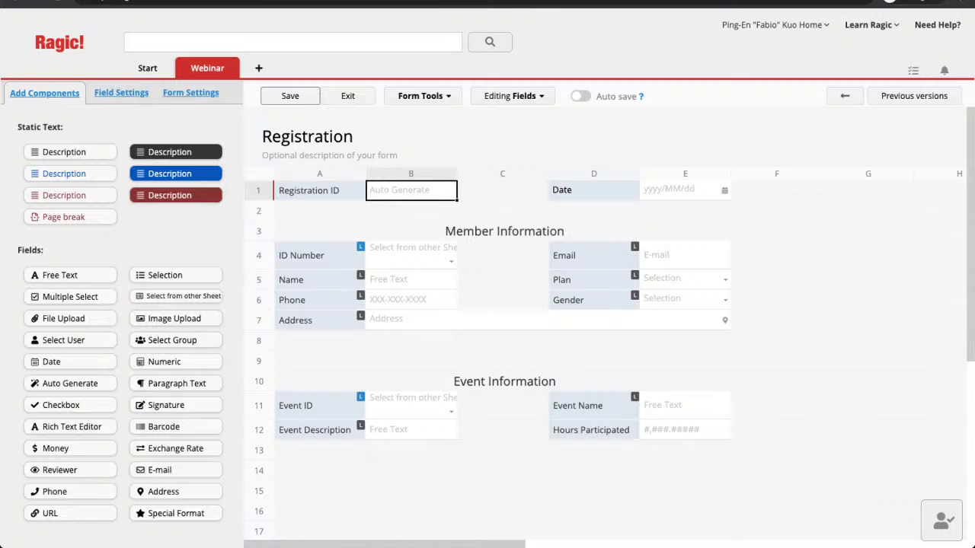
{"action": "left_click", "coordinate": [594, 191]}
{"action": "left_click", "coordinate": [291, 96]}
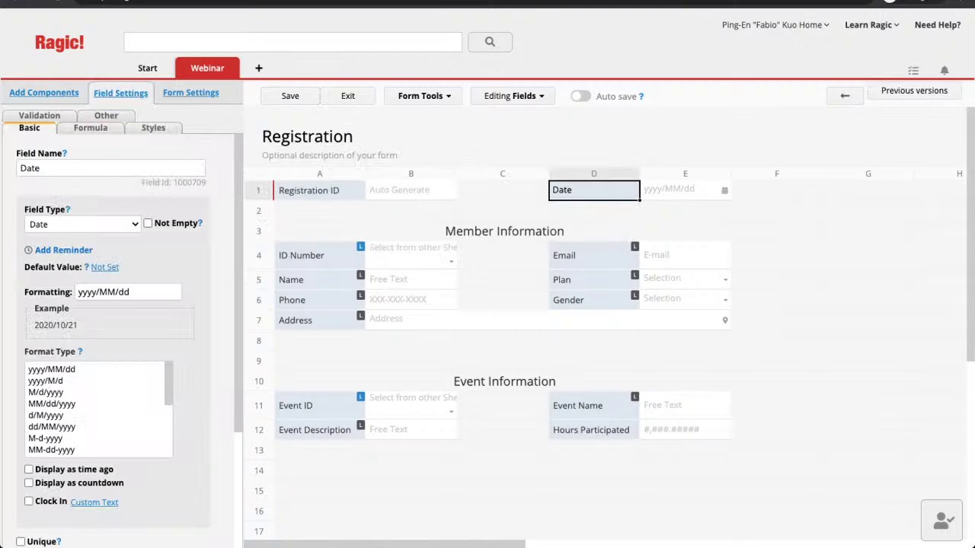
{"action": "left_click", "coordinate": [190, 93]}
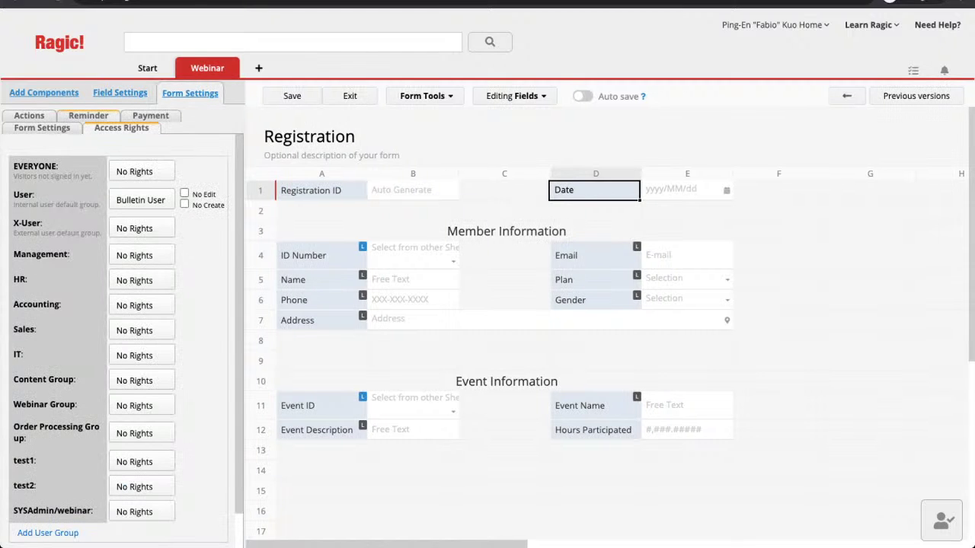
Step: Set up a form reminder sent by e-mail 2 days before the Date
{"action": "left_click", "coordinate": [89, 115]}
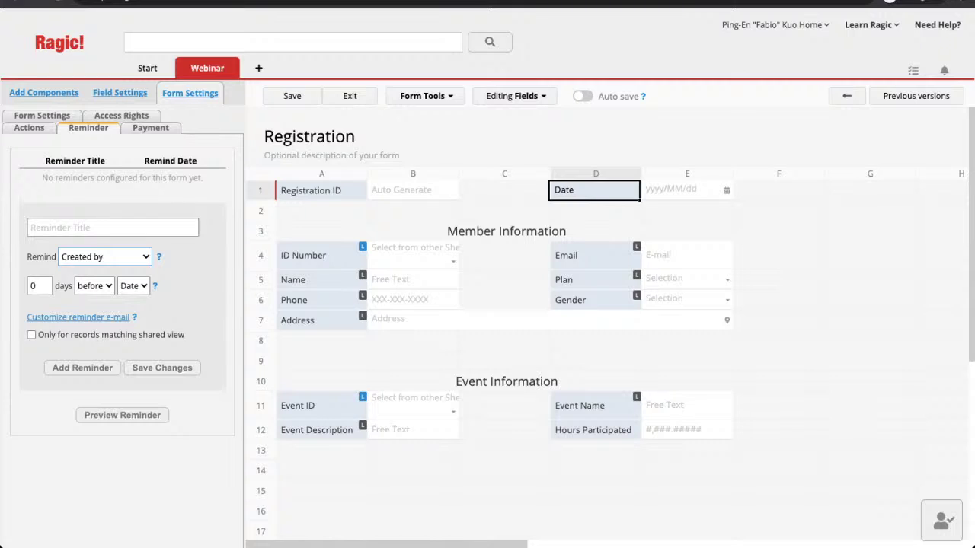
{"action": "left_click", "coordinate": [84, 271]}
{"action": "double_click", "coordinate": [40, 286]}
{"action": "type", "text": "2"}
{"action": "key", "text": "Return"}
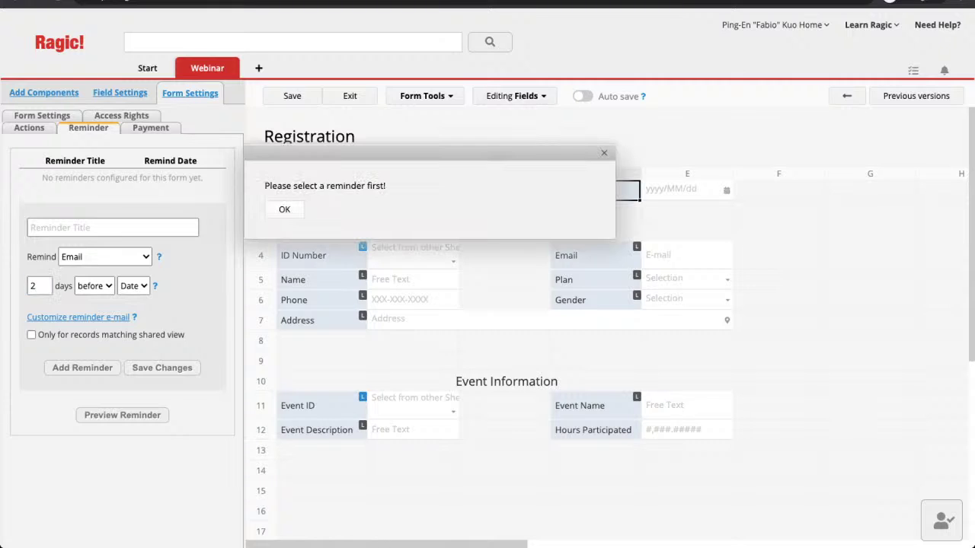
{"action": "key", "text": "Return"}
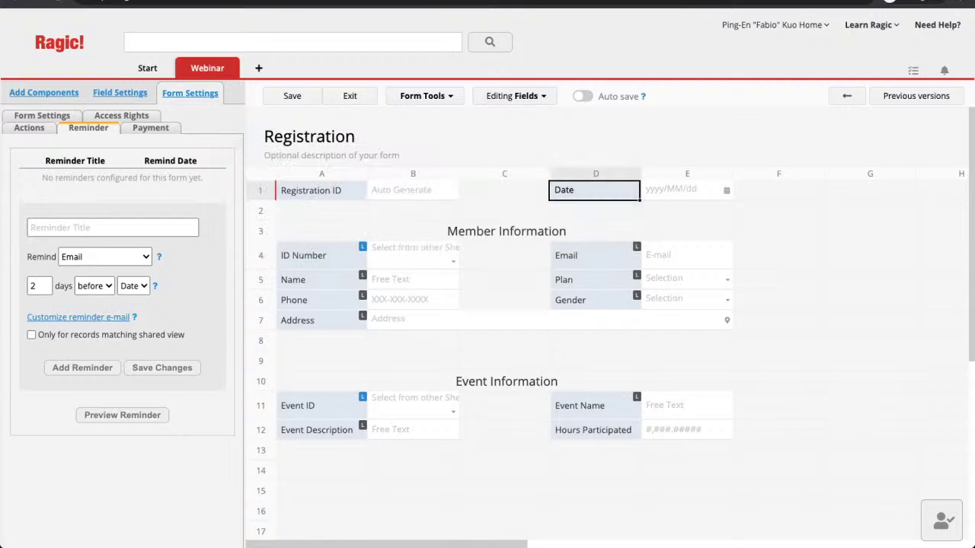
Step: Title the reminder 'Registration Reminder', add it to the list, and load it for editing
{"action": "left_click", "coordinate": [113, 227]}
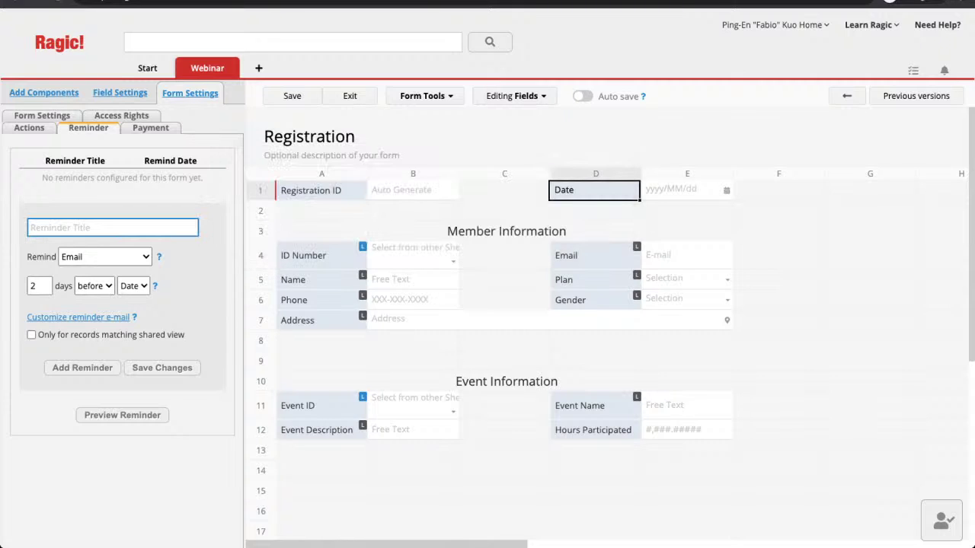
{"action": "type", "text": "Registration Reminder"}
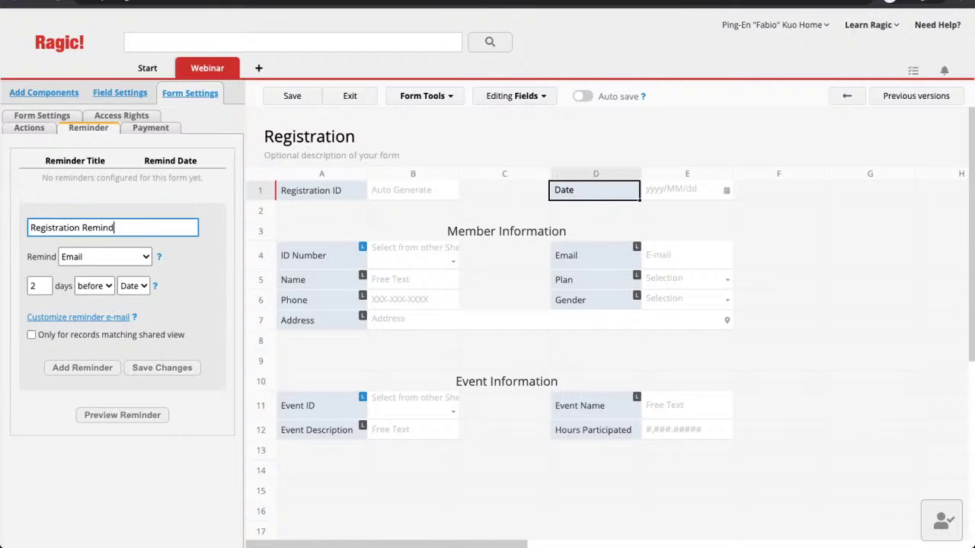
{"action": "left_click", "coordinate": [83, 368]}
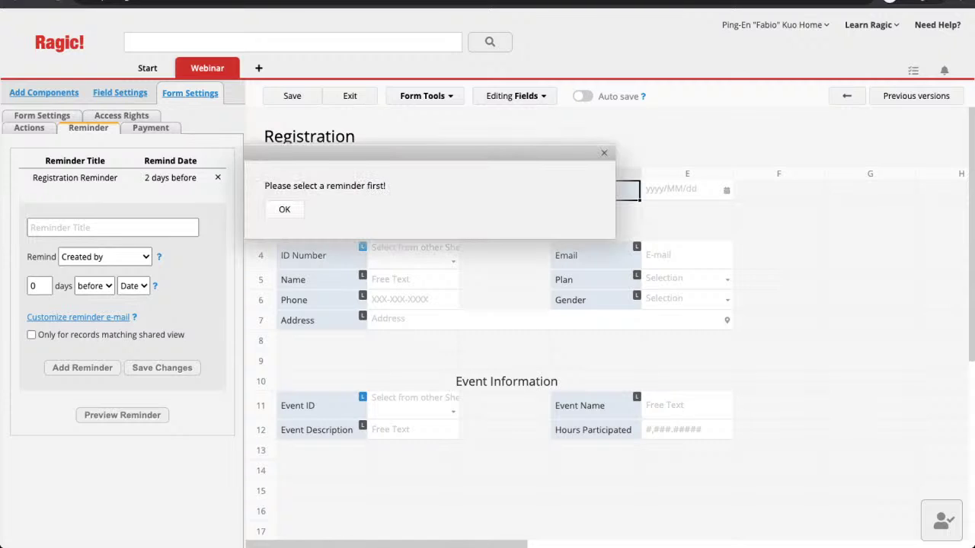
{"action": "left_click", "coordinate": [284, 209]}
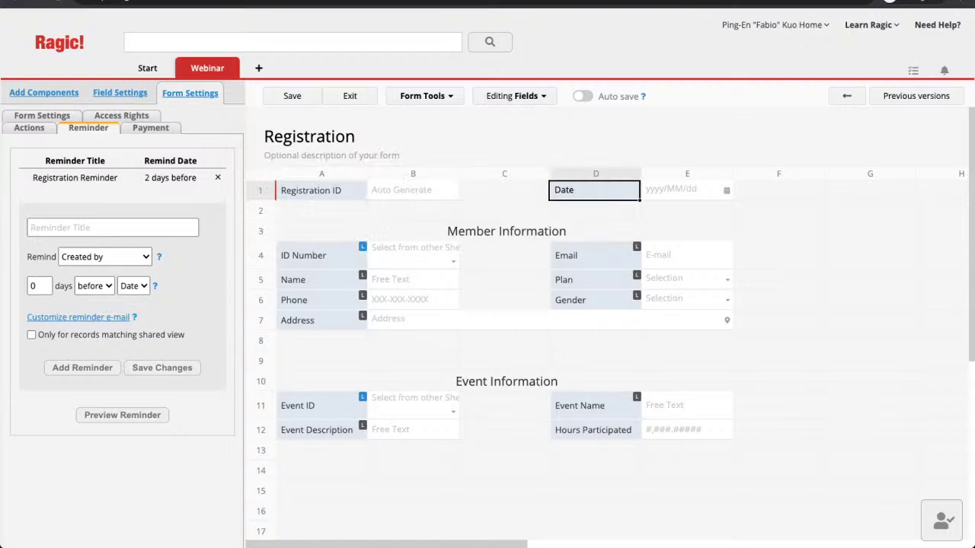
{"action": "left_click", "coordinate": [74, 177]}
Step: Review the Registration Reminder's e-mail subject and content, then close the preview
{"action": "left_click", "coordinate": [78, 317]}
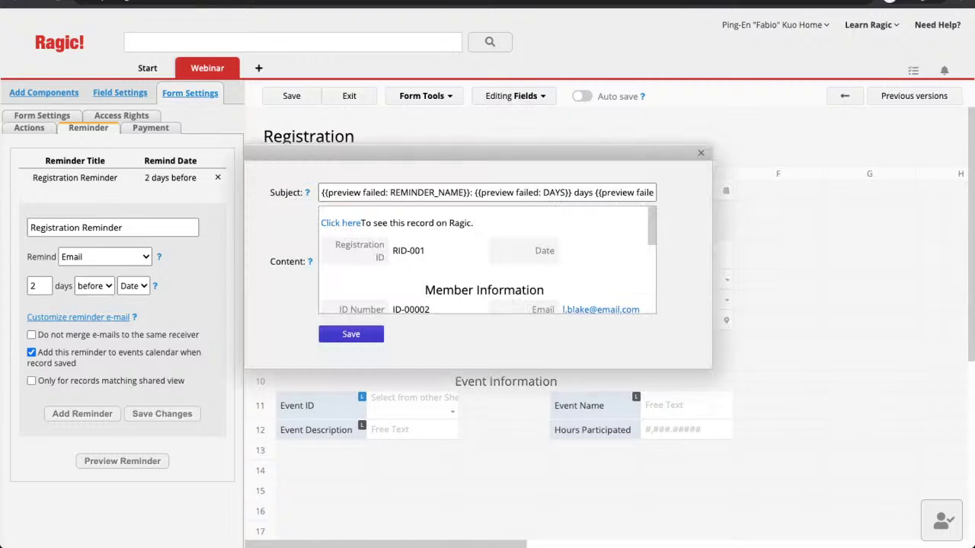
{"action": "scroll", "coordinate": [489, 261], "scroll_direction": "down", "scroll_amount": 2}
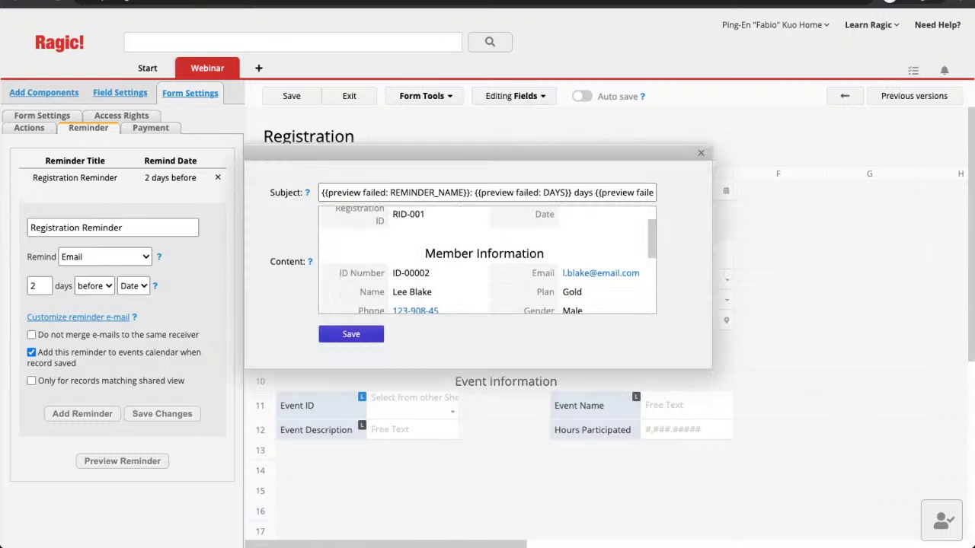
{"action": "scroll", "coordinate": [488, 260], "scroll_direction": "up", "scroll_amount": 3}
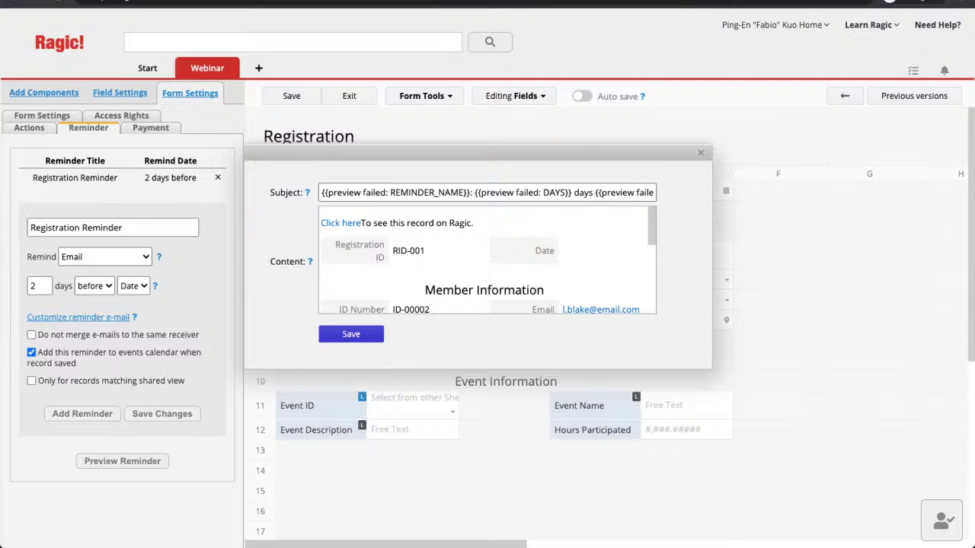
{"action": "left_click", "coordinate": [701, 152]}
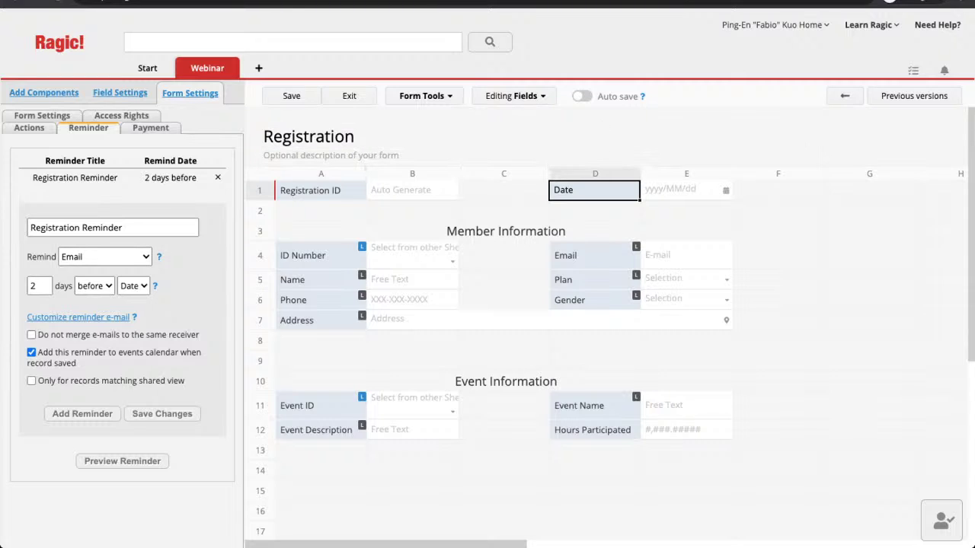
Step: Look at the form's Actions settings, then return to the Date field's settings
{"action": "left_click", "coordinate": [29, 127]}
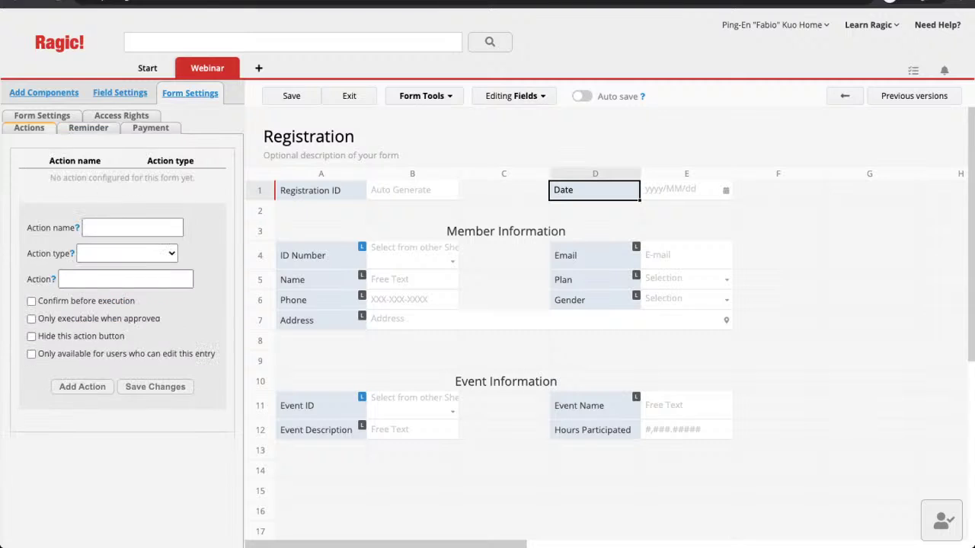
{"action": "left_click", "coordinate": [119, 93]}
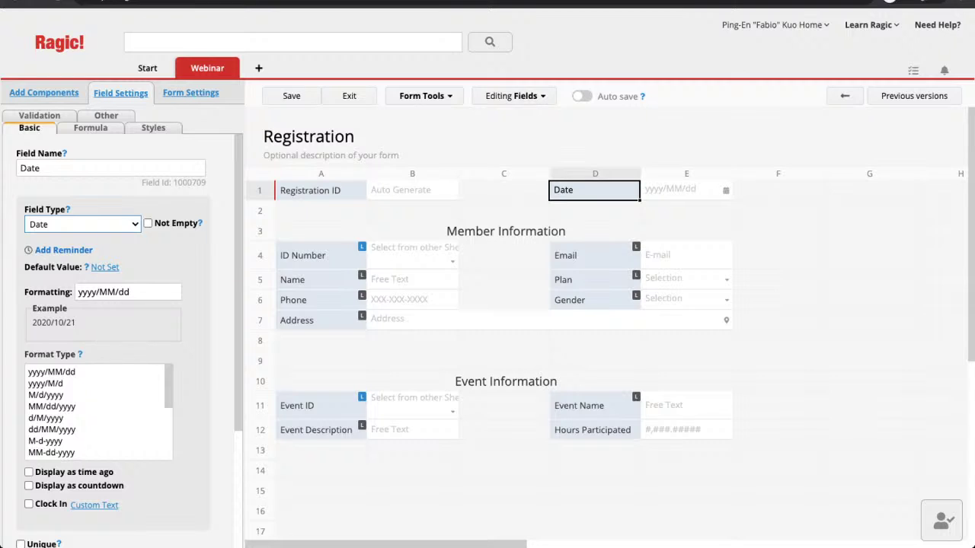
Step: Change the Date field's type to Recurring date with a Yearly cycle
{"action": "scroll", "coordinate": [122, 342], "scroll_direction": "down", "scroll_amount": 1}
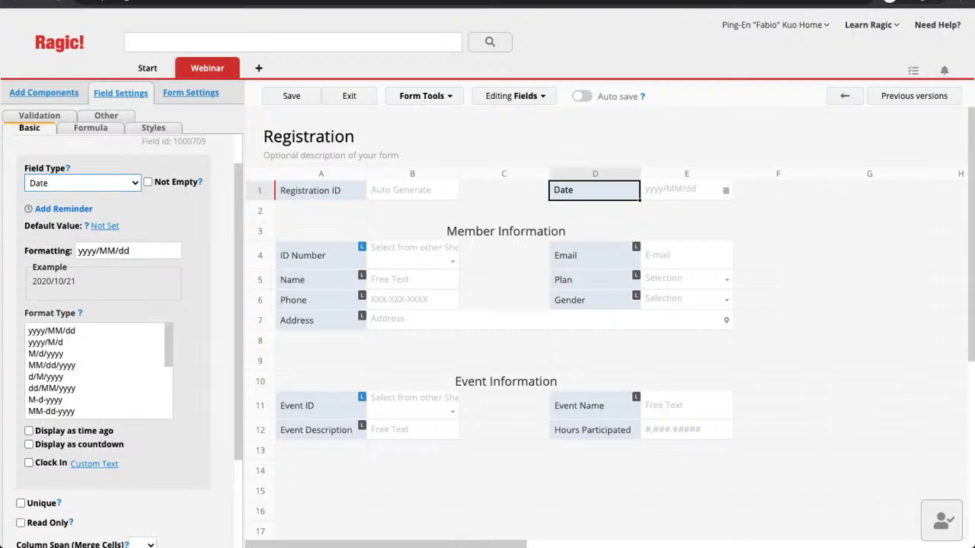
{"action": "scroll", "coordinate": [99, 371], "scroll_direction": "down", "scroll_amount": 3}
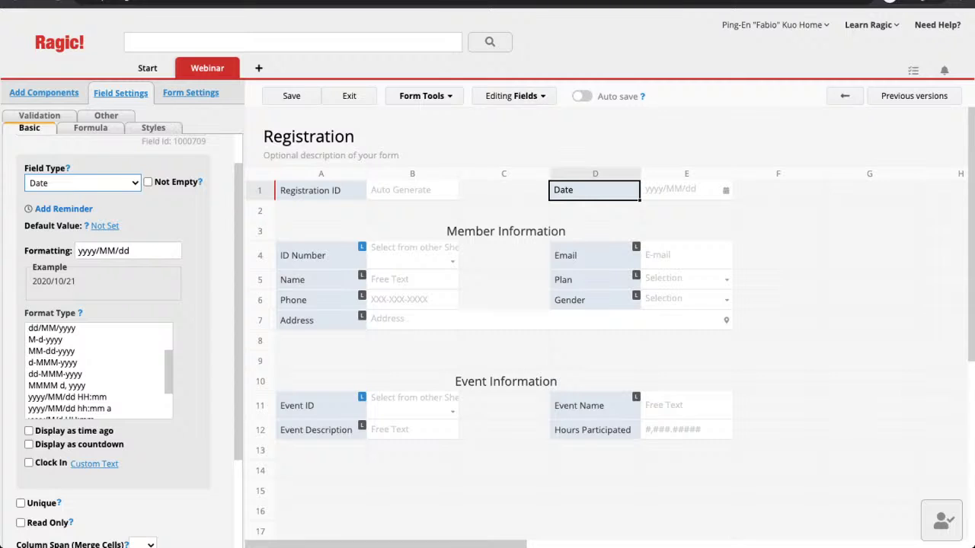
{"action": "key", "text": "ctrl+Tab"}
{"action": "key", "text": "Down"}
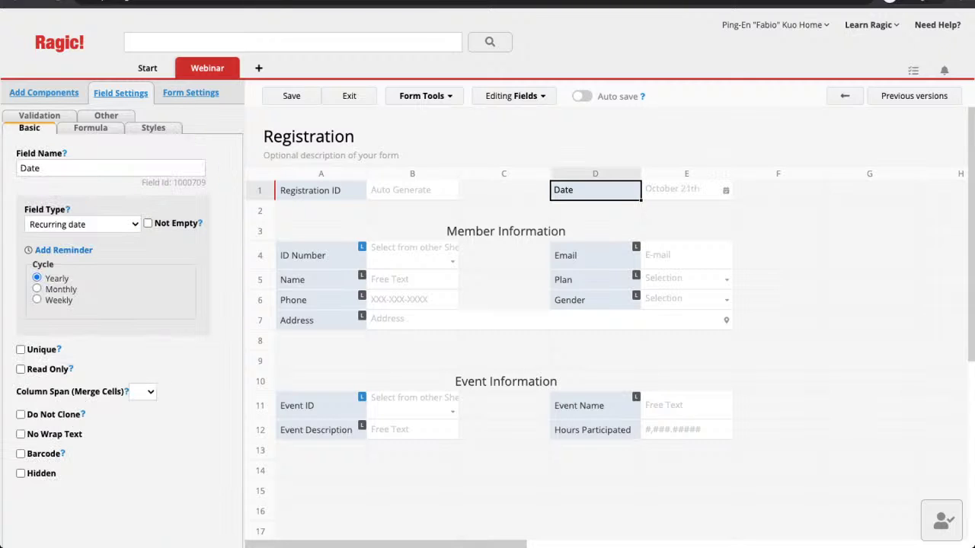